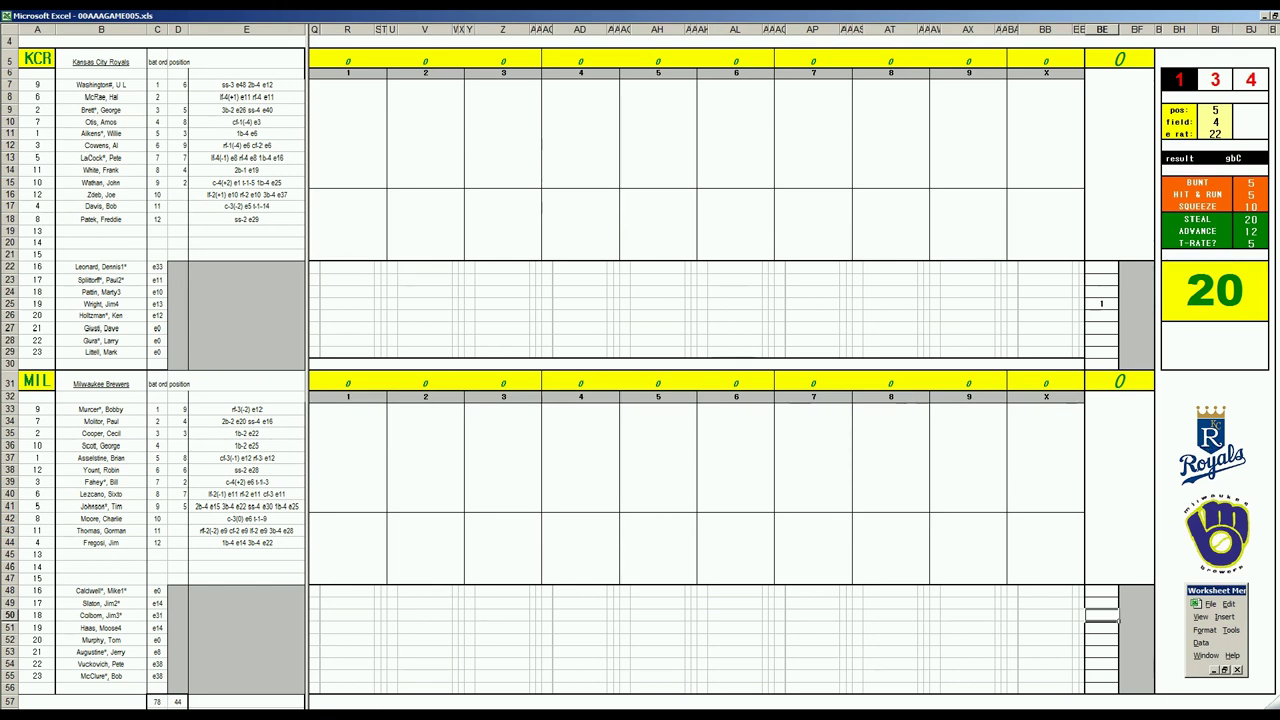
Step: Bring up the AAA STATS 1980 workbook, where the Royals lead the AL Midwest at 18-10
{"action": "left_click", "coordinate": [188, 655]}
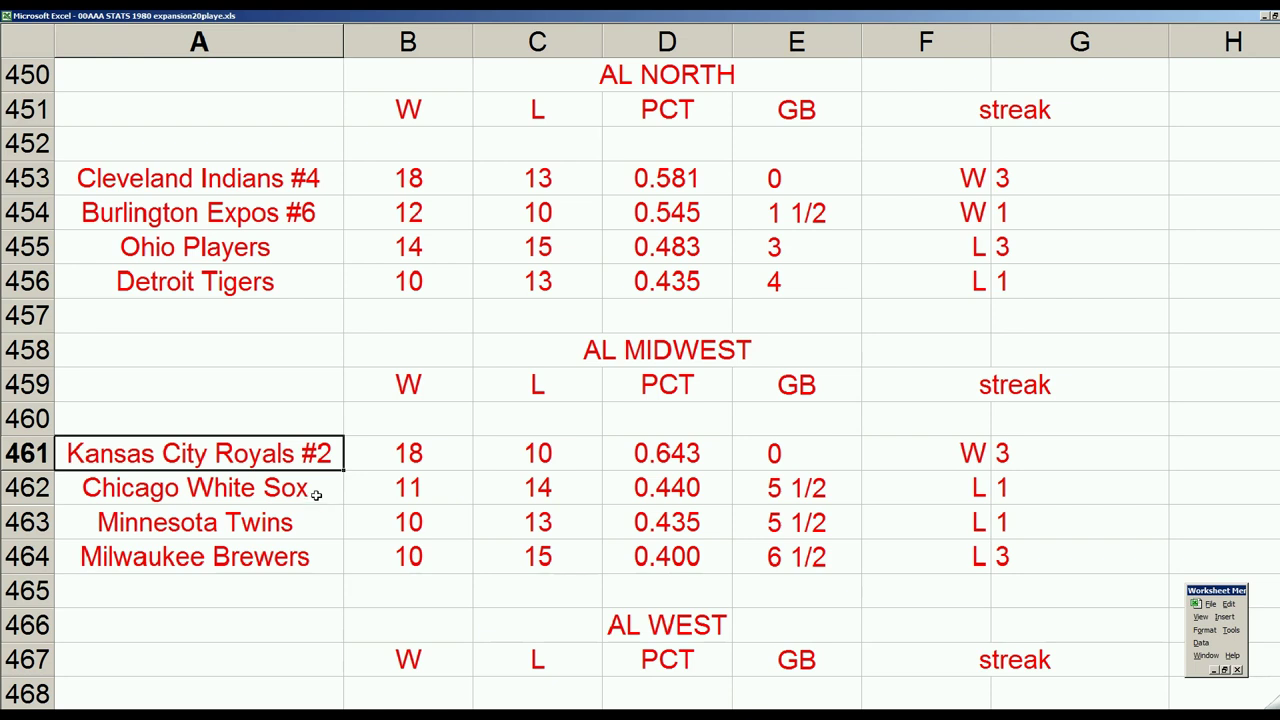
{"action": "left_click", "coordinate": [314, 495]}
{"action": "left_click", "coordinate": [318, 455]}
{"action": "key", "text": "Up"}
{"action": "key", "text": "Up"}
{"action": "key", "text": "Up"}
{"action": "key", "text": "Up"}
{"action": "key", "text": "Up"}
{"action": "key", "text": "Up"}
{"action": "key", "text": "Up"}
{"action": "key", "text": "Up"}
{"action": "key", "text": "Up"}
{"action": "key", "text": "Up"}
{"action": "key", "text": "Up"}
{"action": "key", "text": "Up"}
{"action": "key", "text": "Up"}
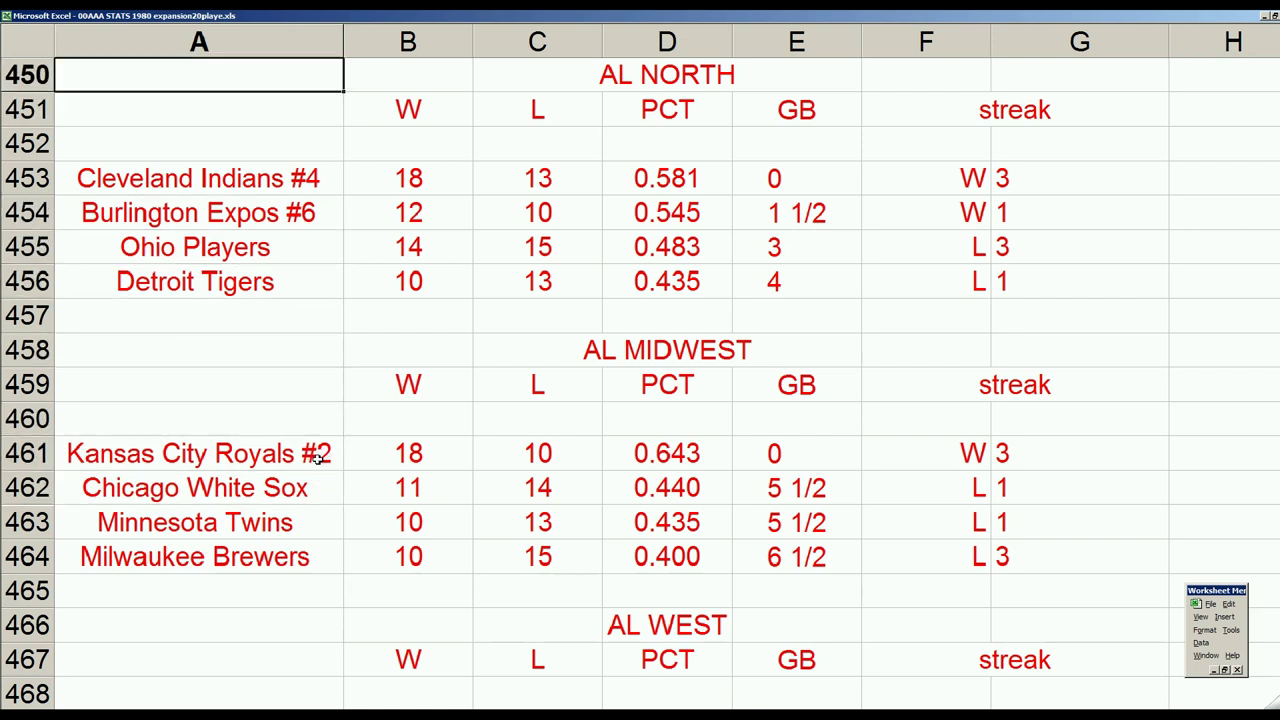
{"action": "key", "text": "Up"}
{"action": "key", "text": "Up"}
{"action": "key", "text": "Up"}
{"action": "key", "text": "Up"}
{"action": "key", "text": "Up"}
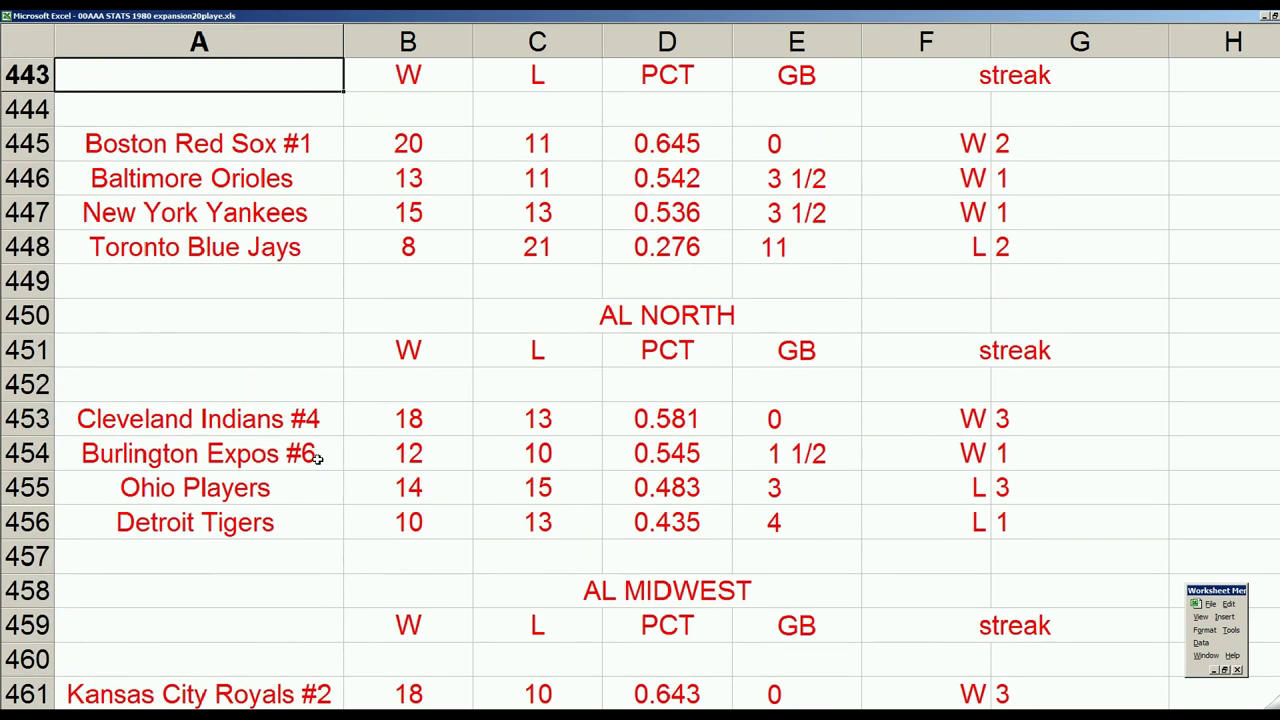
{"action": "left_click", "coordinate": [320, 152]}
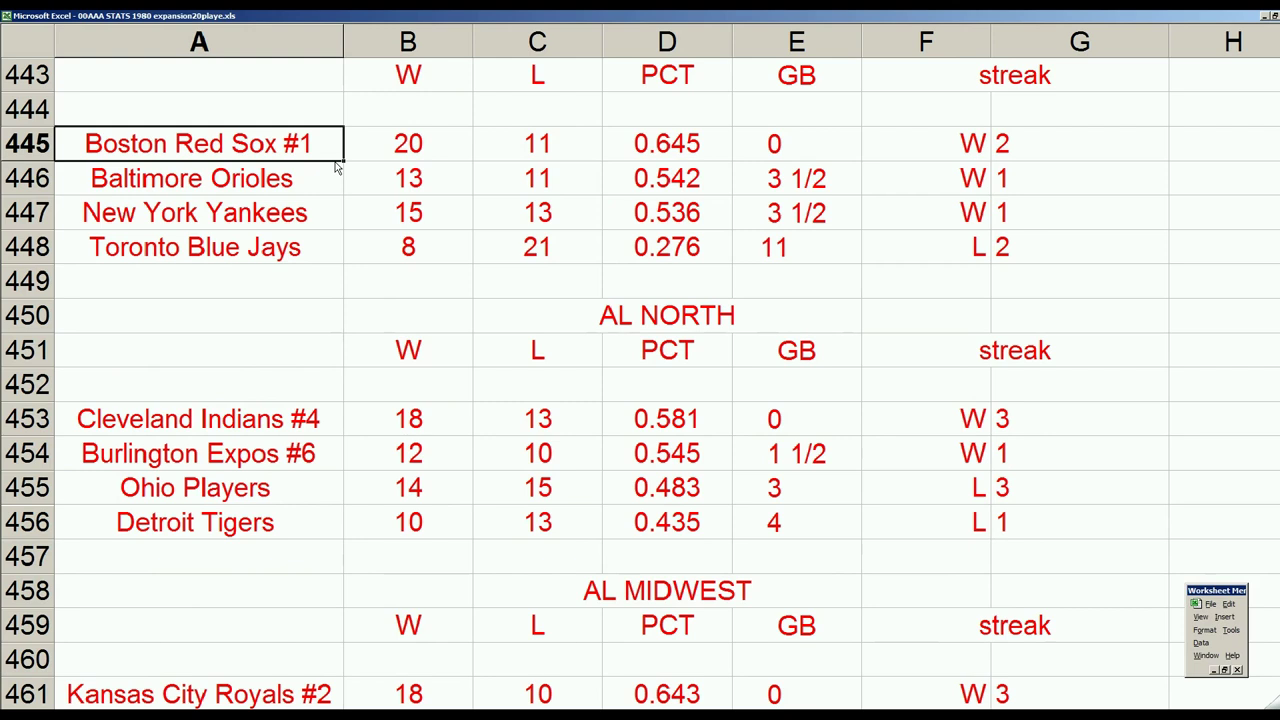
{"action": "left_click", "coordinate": [412, 146]}
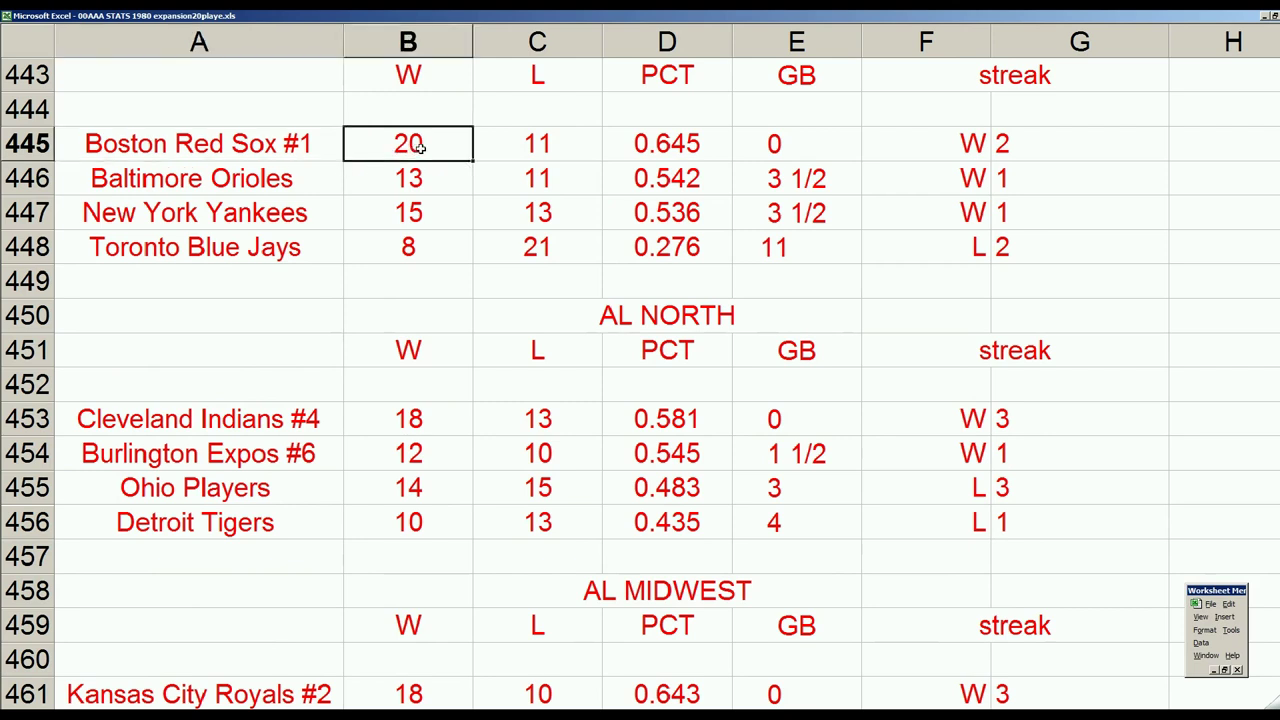
{"action": "left_click", "coordinate": [518, 148]}
{"action": "left_click", "coordinate": [664, 147]}
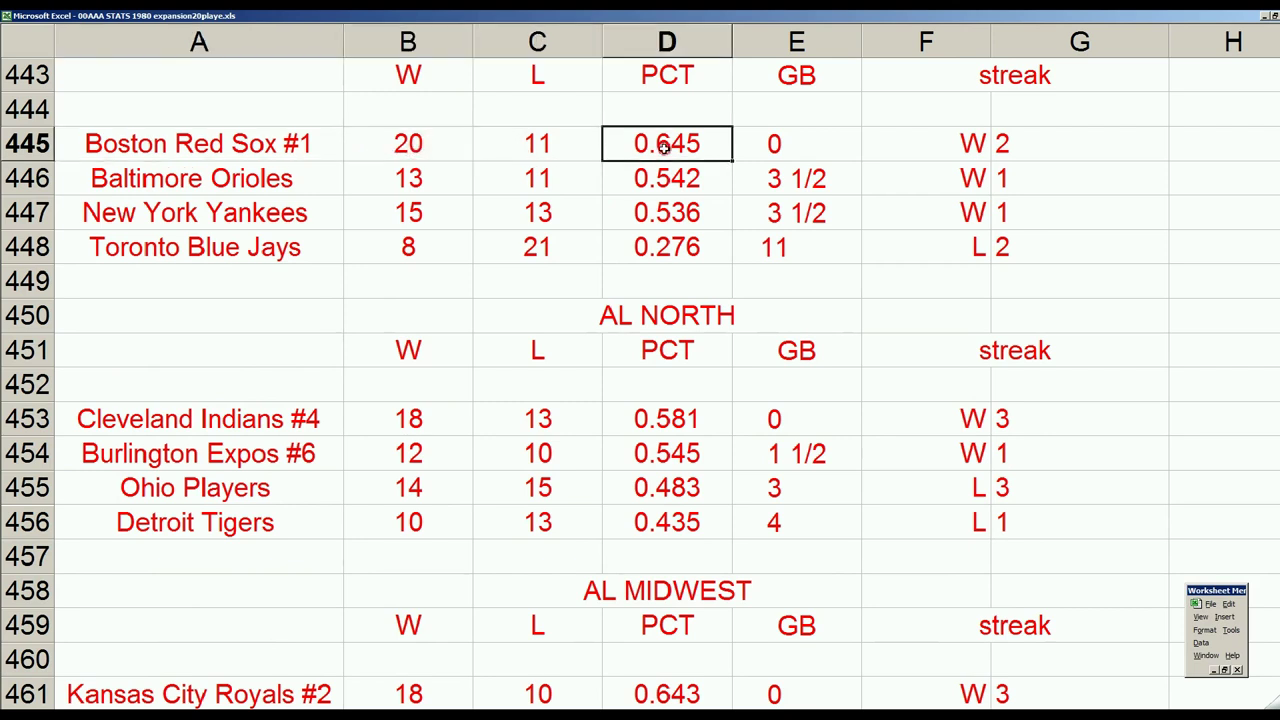
{"action": "left_click", "coordinate": [442, 152]}
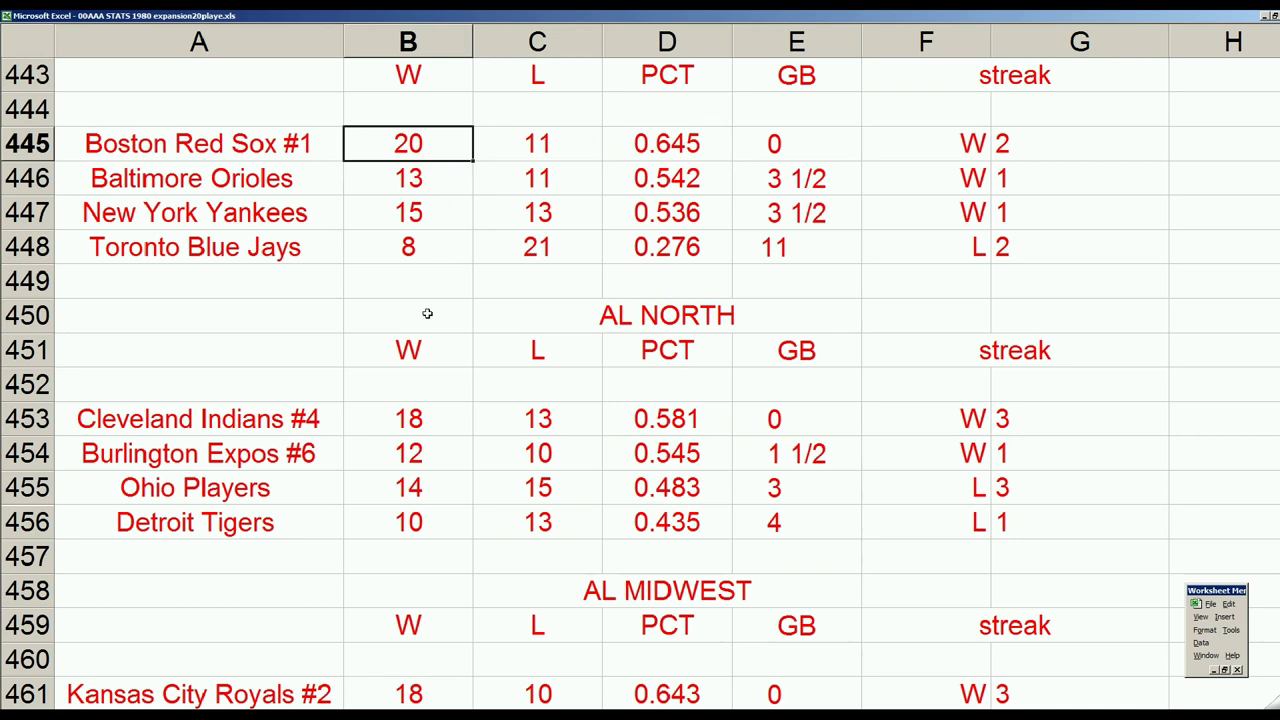
{"action": "left_click", "coordinate": [425, 702]}
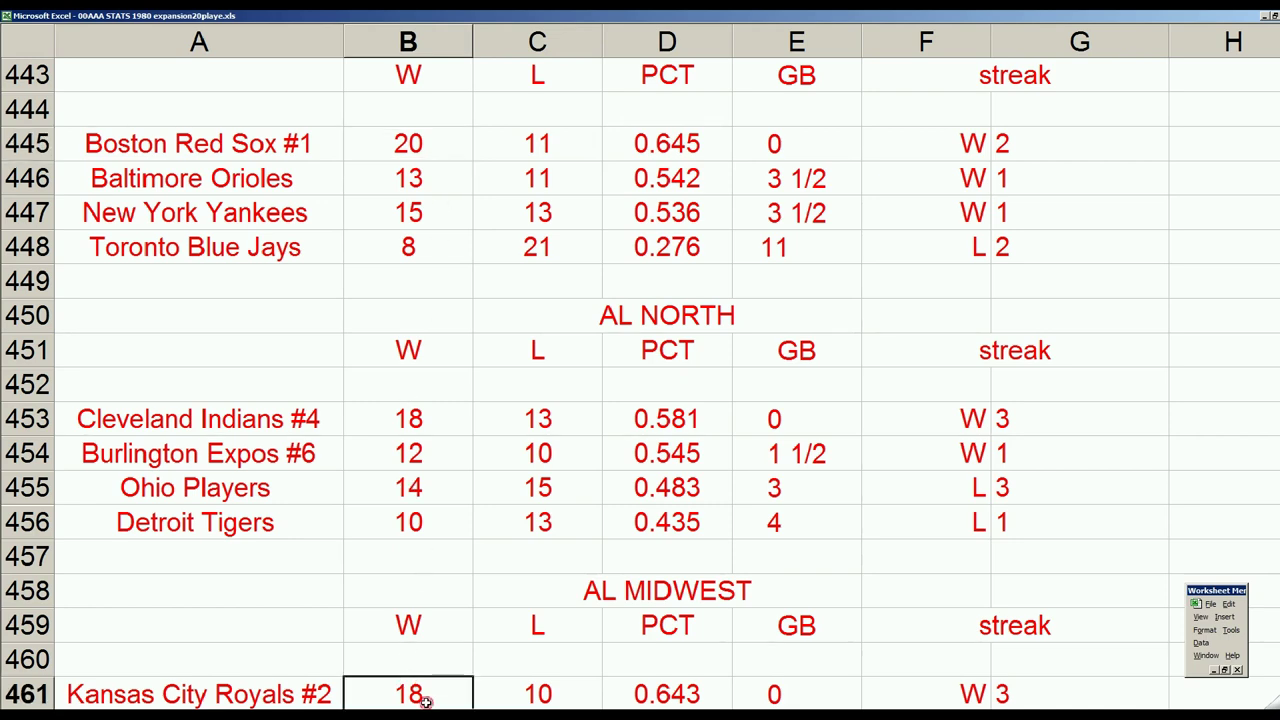
{"action": "scroll", "coordinate": [412, 635], "scroll_direction": "down", "scroll_amount": 2}
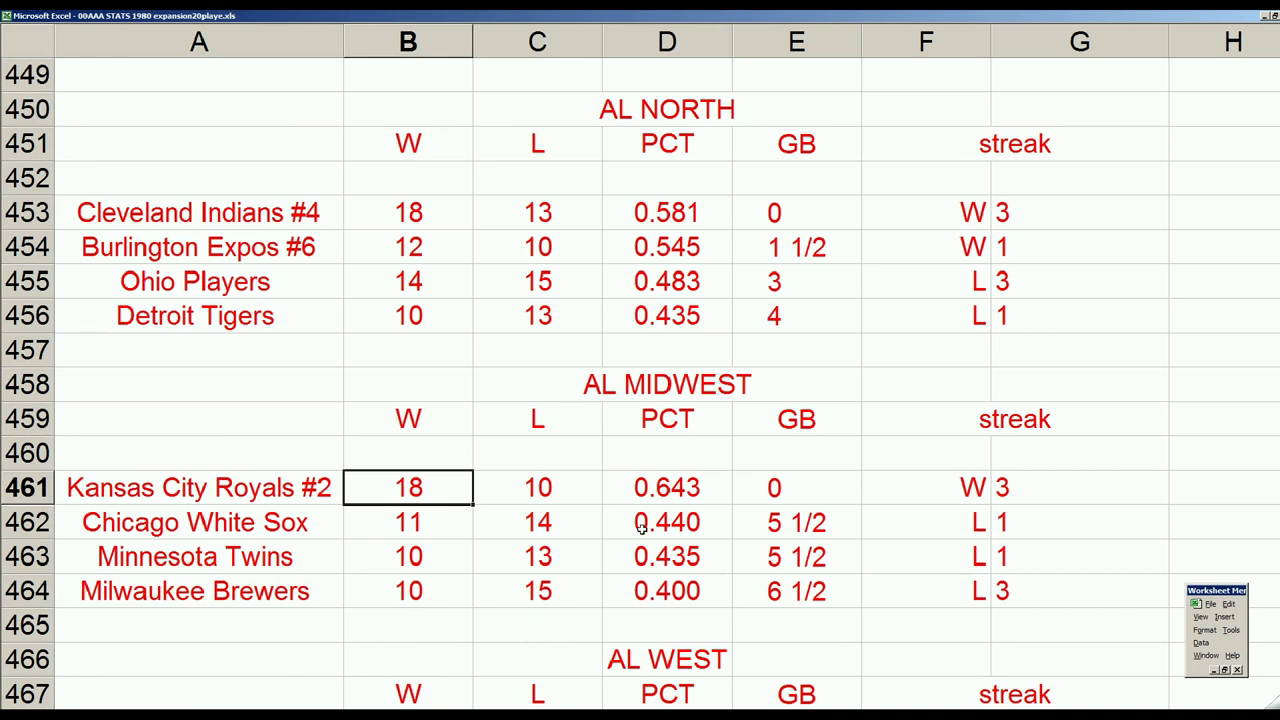
Step: Review the AL North and Midwest standings, noting the Royals' .643 and the Expos' 12 wins
{"action": "left_click", "coordinate": [666, 490]}
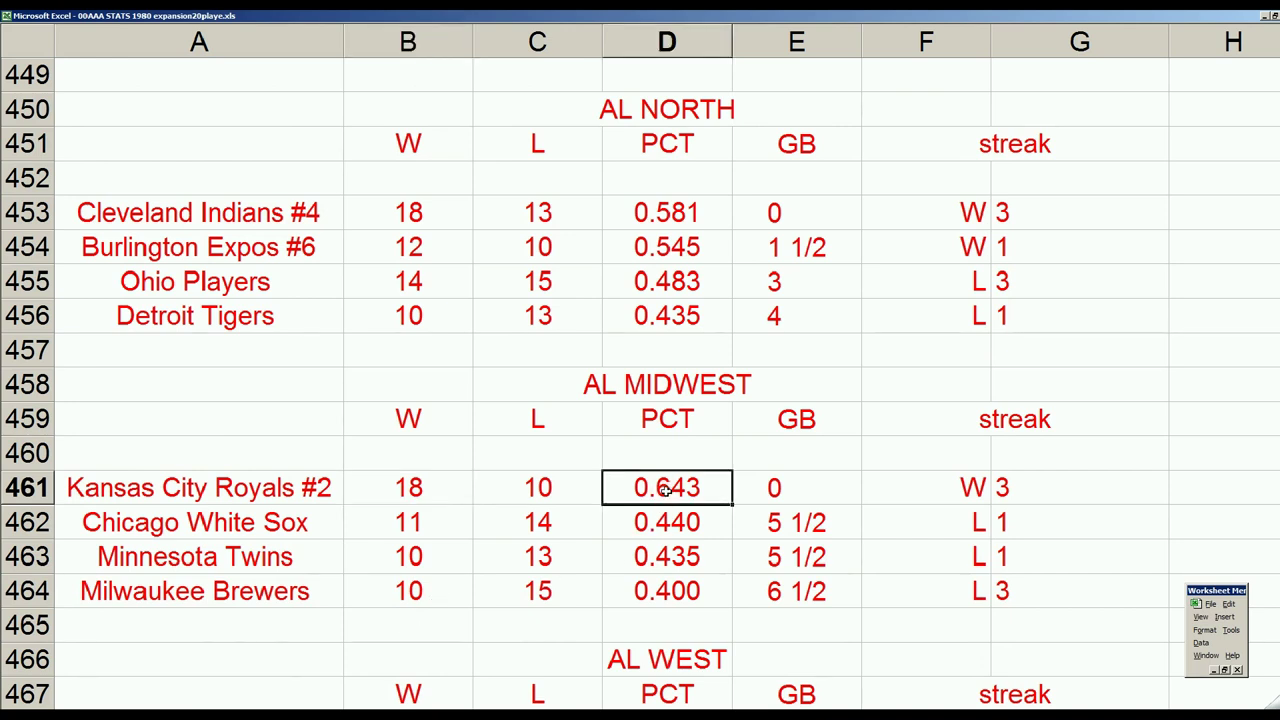
{"action": "scroll", "coordinate": [508, 378], "scroll_direction": "up", "scroll_amount": 2}
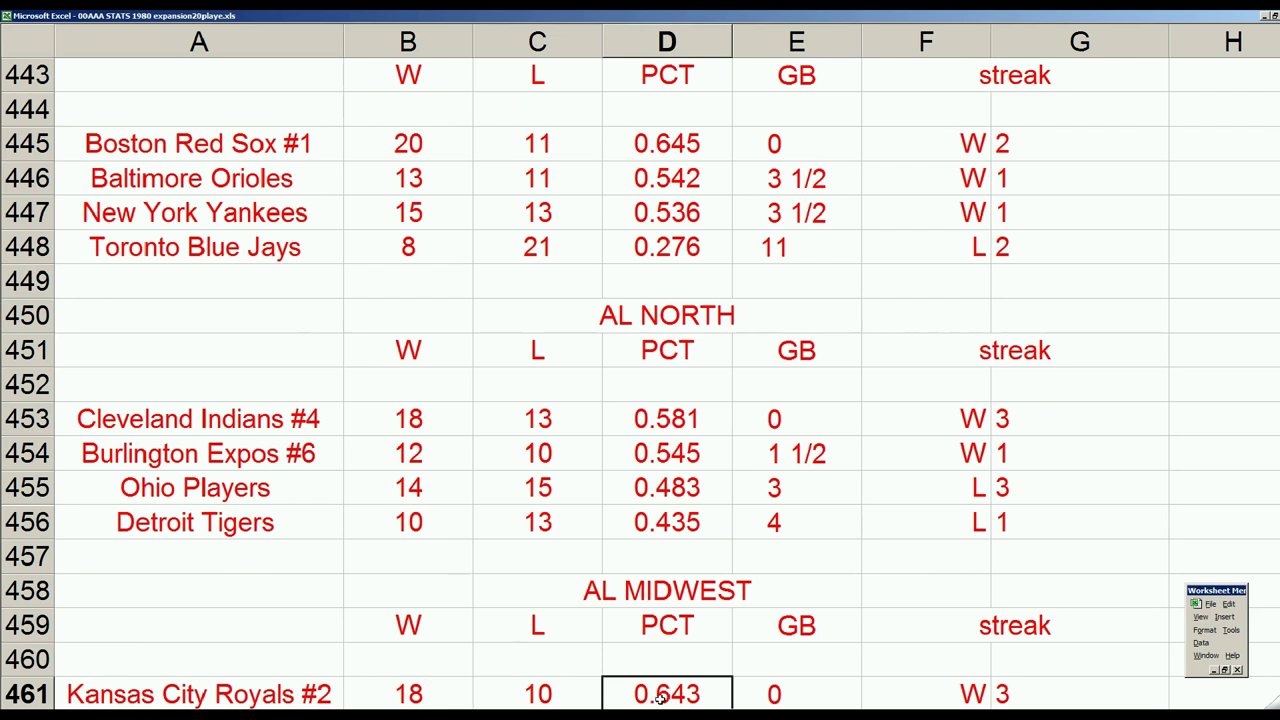
{"action": "left_click", "coordinate": [440, 698]}
{"action": "left_click", "coordinate": [316, 692]}
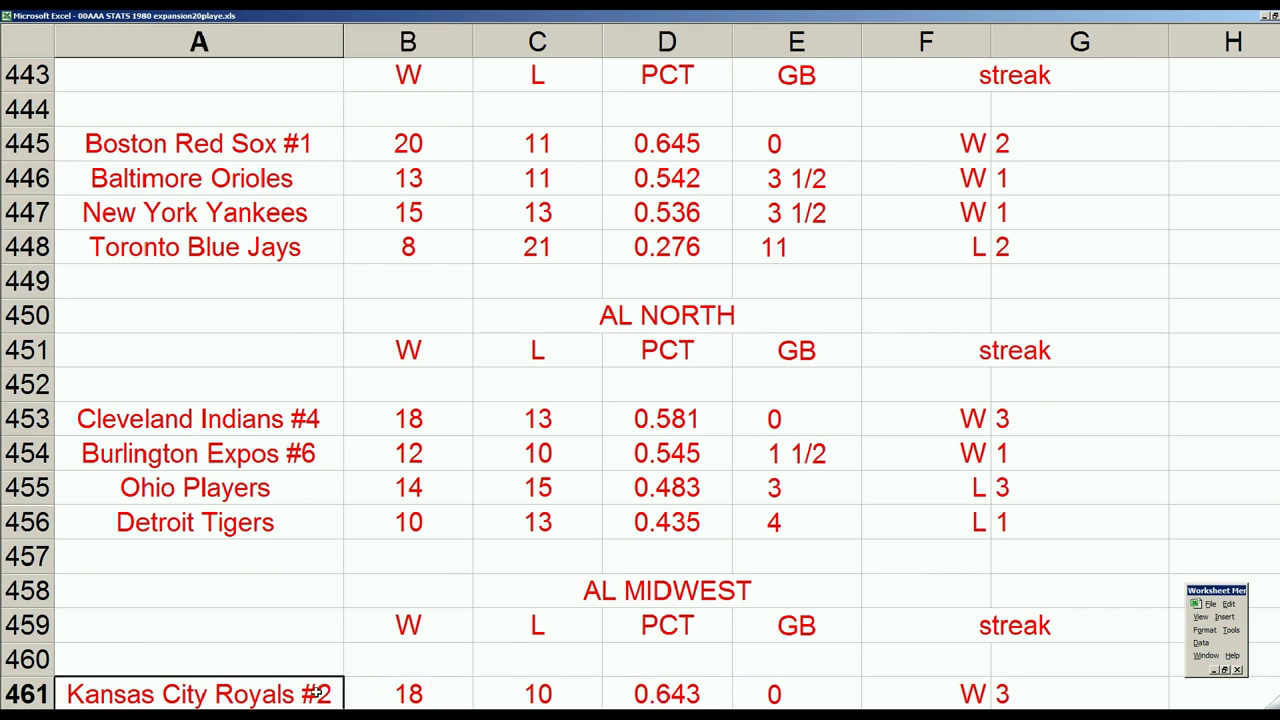
{"action": "left_click", "coordinate": [313, 146]}
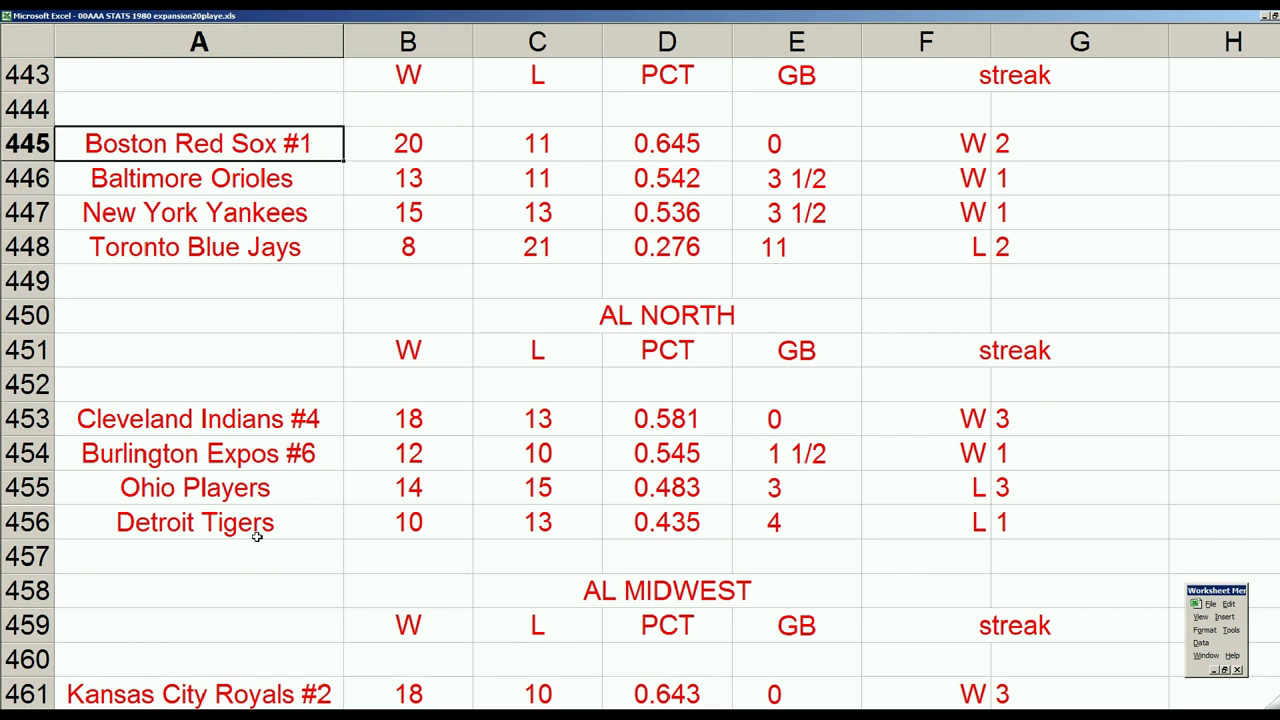
{"action": "left_click", "coordinate": [316, 697]}
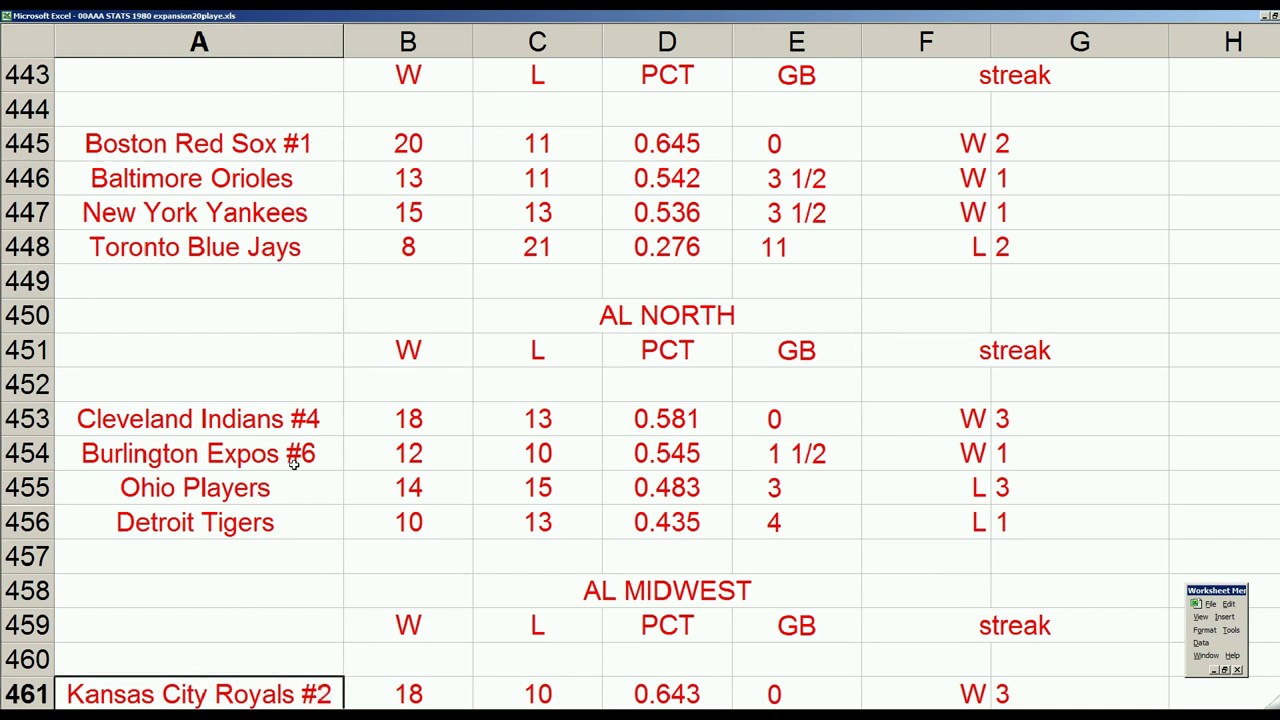
{"action": "left_click", "coordinate": [313, 424]}
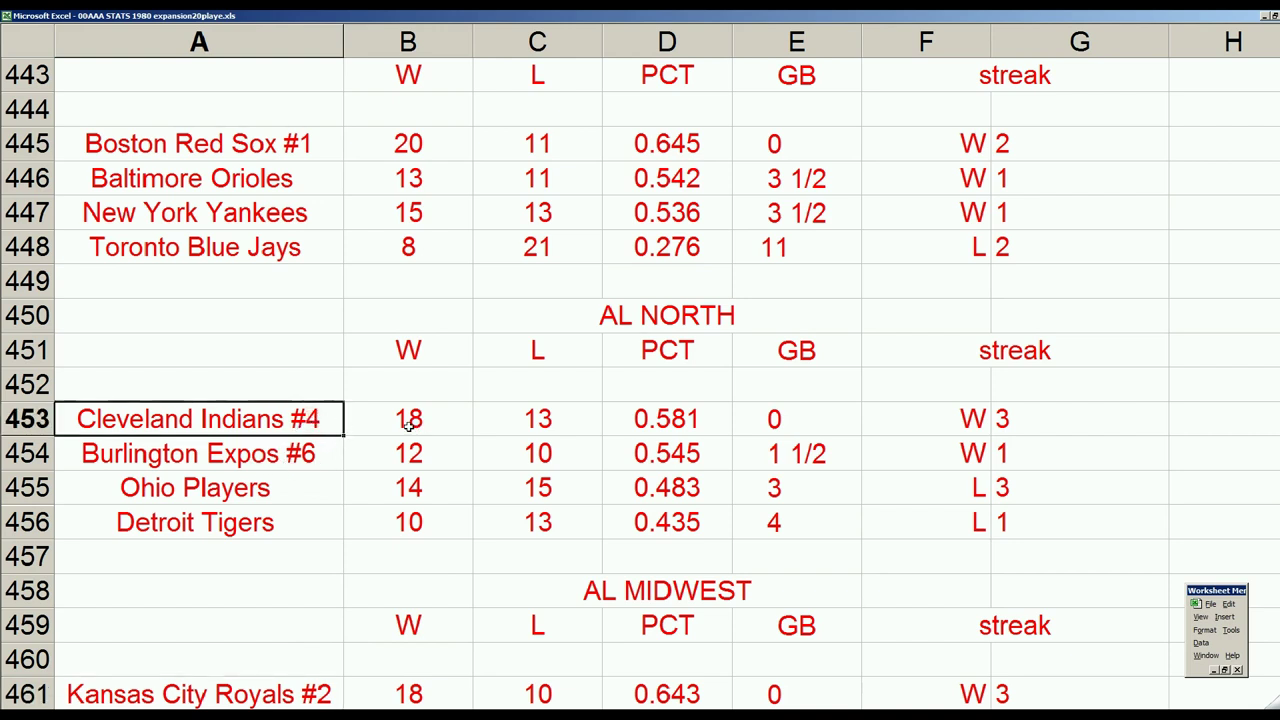
{"action": "left_click", "coordinate": [290, 460]}
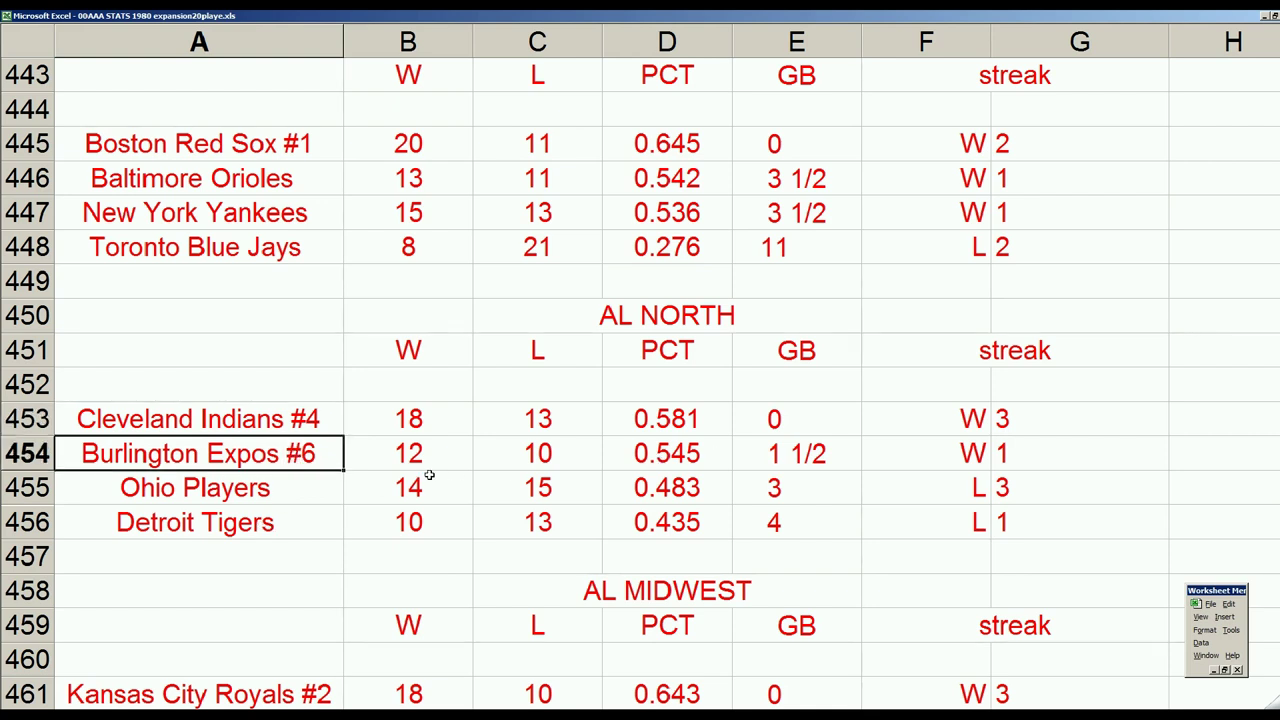
{"action": "left_click", "coordinate": [390, 452]}
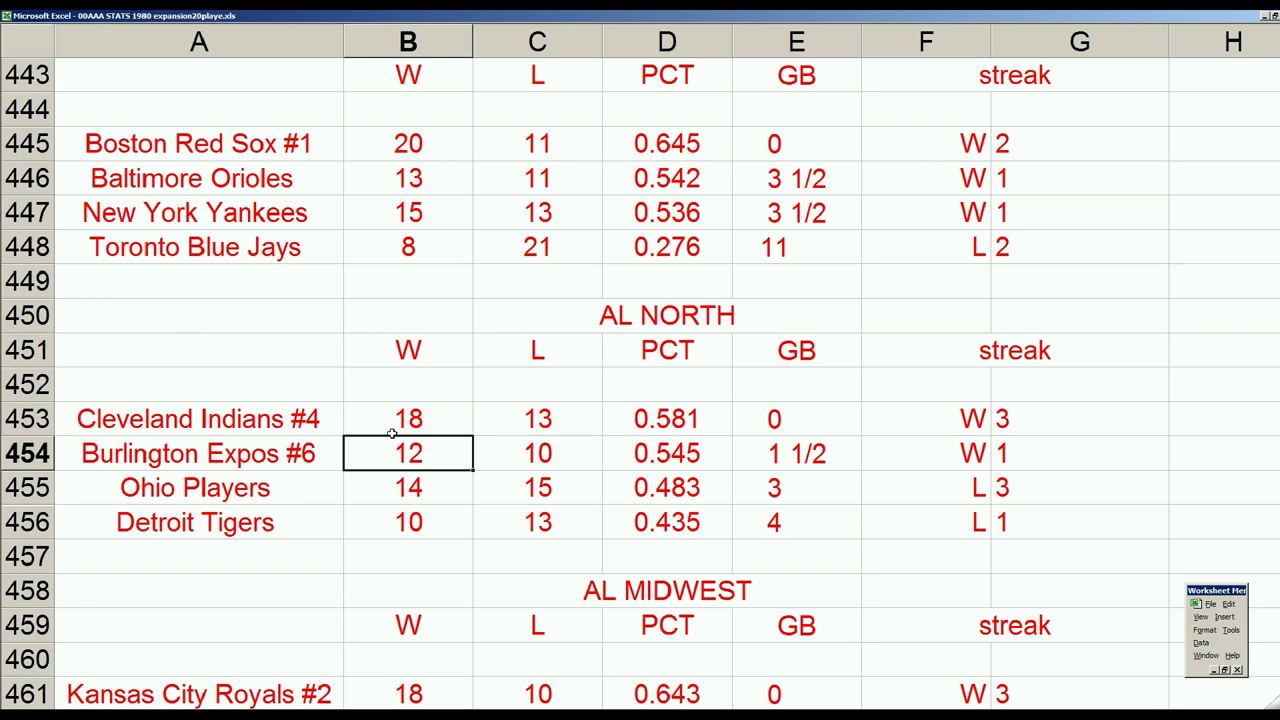
Step: Check the Texas Rangers' games-behind in AL West, then return to the 00AAAGAME005 scoresheet
{"action": "scroll", "coordinate": [392, 435], "scroll_direction": "down", "scroll_amount": 4}
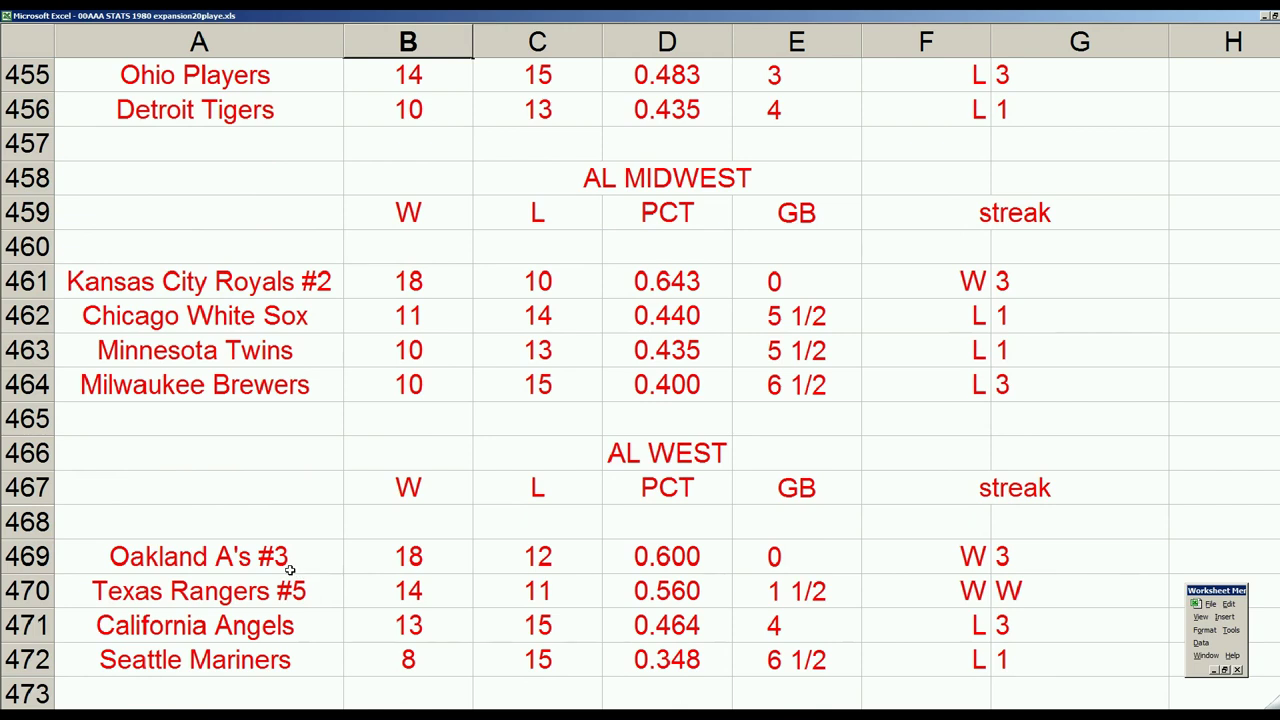
{"action": "left_click", "coordinate": [778, 591]}
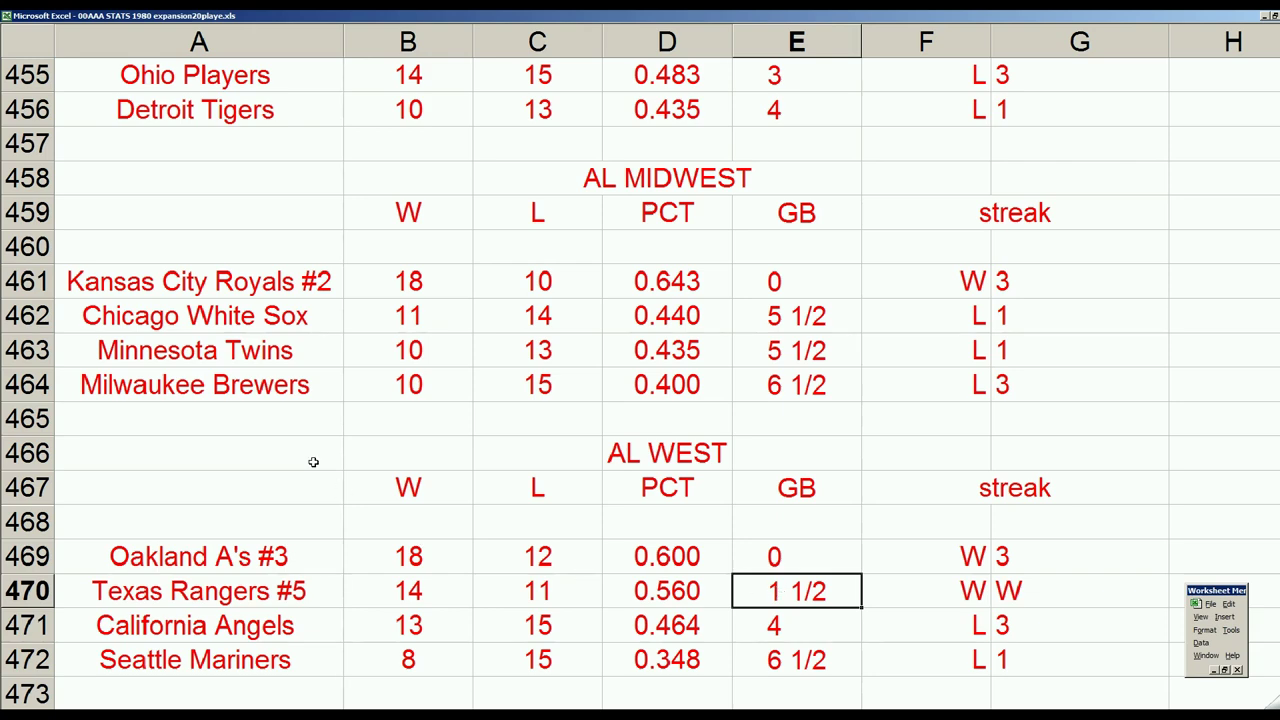
{"action": "left_click", "coordinate": [318, 281]}
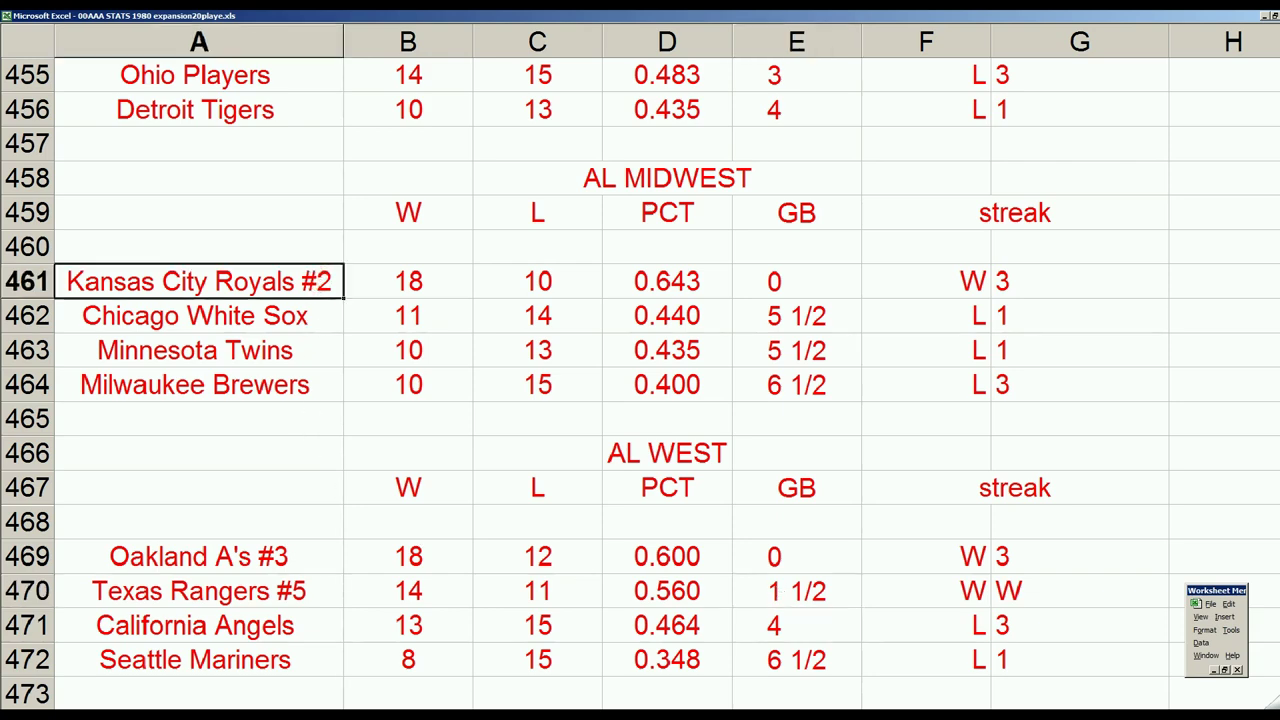
{"action": "key", "text": "ctrl+Tab"}
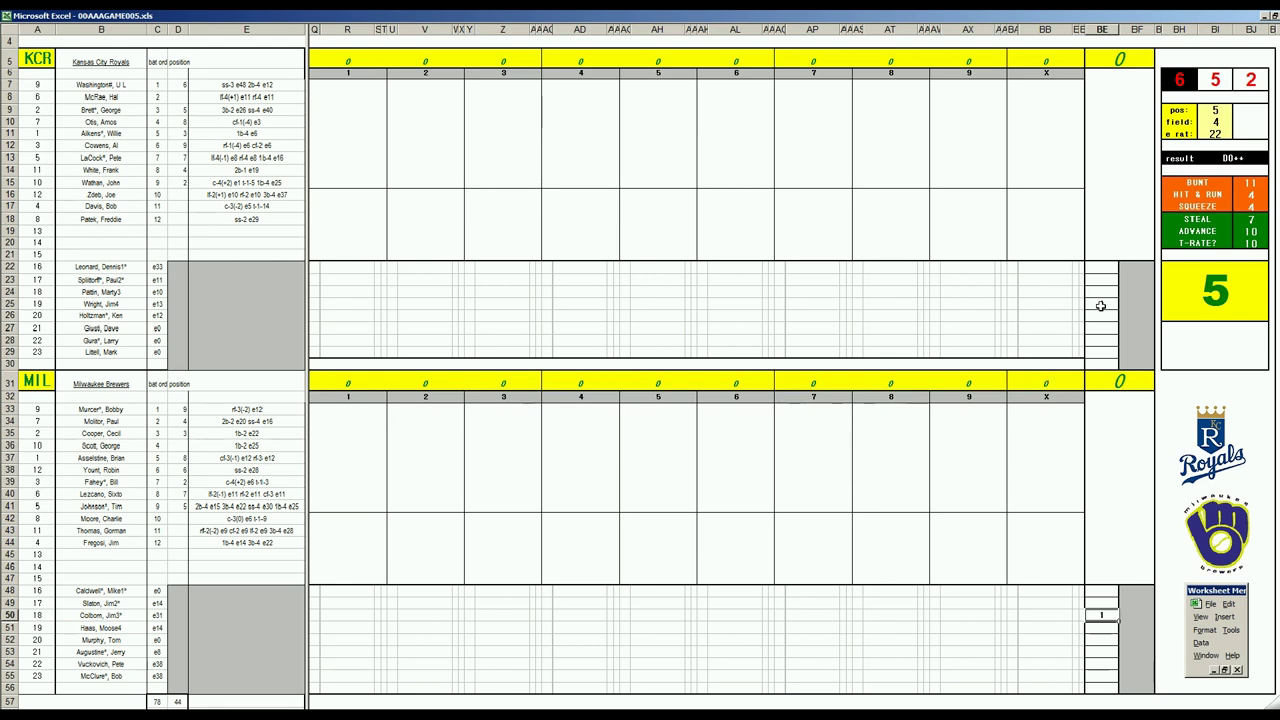
{"action": "left_click", "coordinate": [1100, 305]}
Step: Enter 8 as the Royals leadoff batter's first-inning result
{"action": "type", "text": "1"}
{"action": "left_click", "coordinate": [351, 85]}
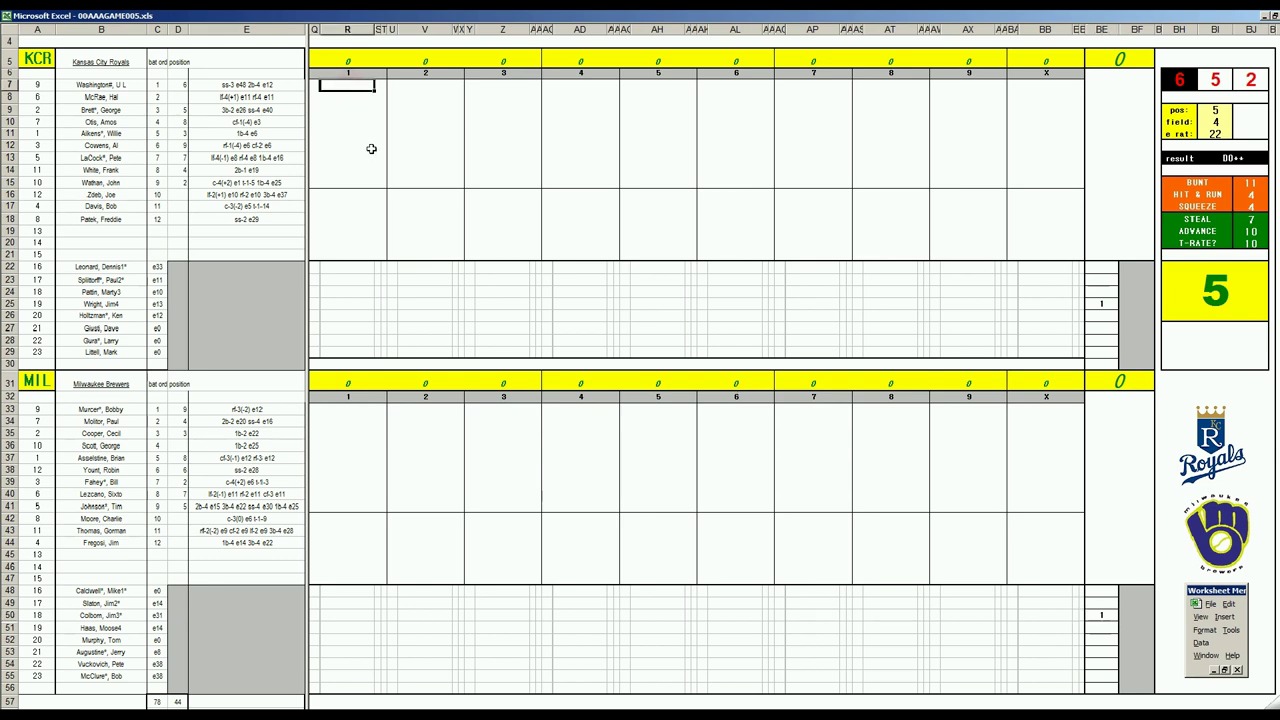
{"action": "type", "text": "8"}
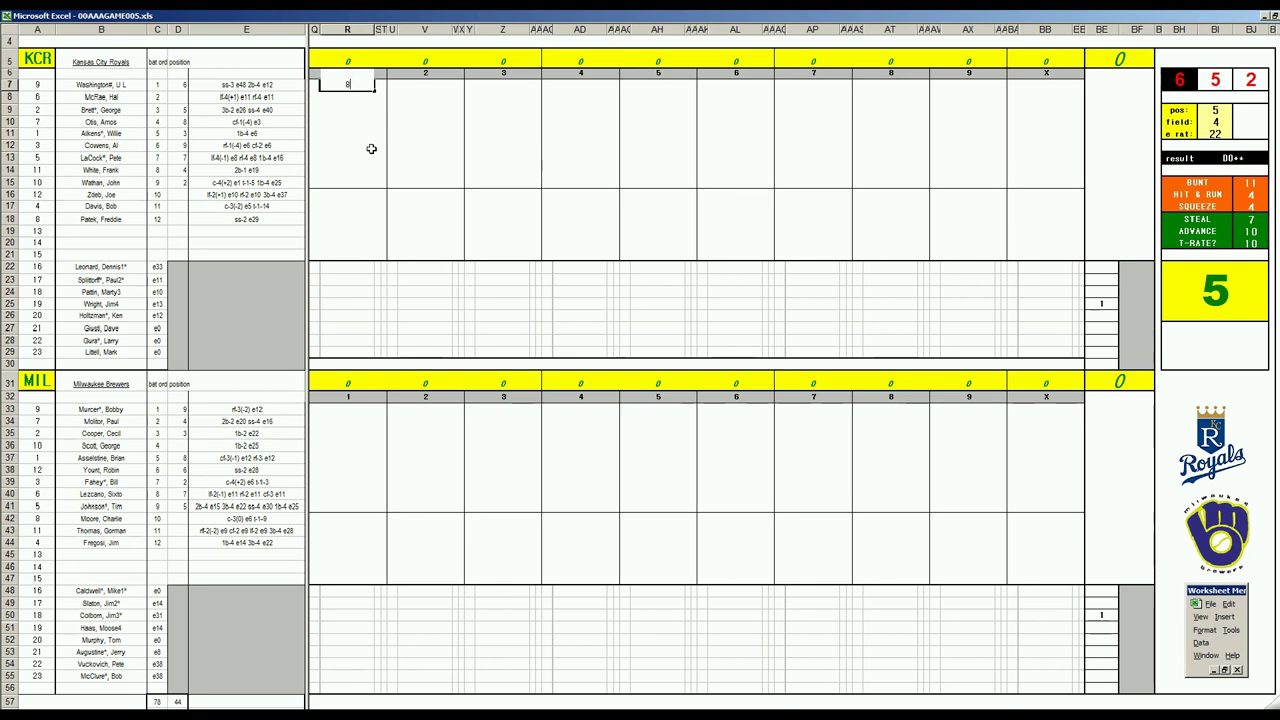
{"action": "key", "text": "Return"}
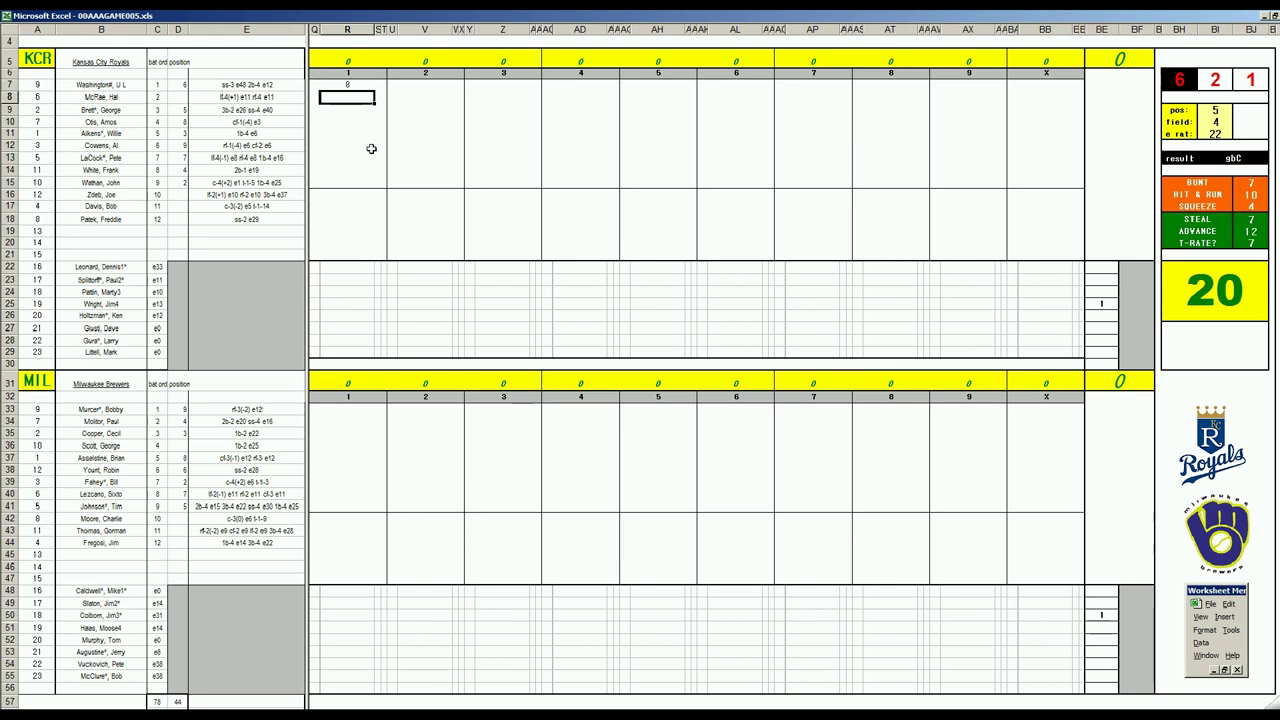
{"action": "key", "text": "Up"}
{"action": "key", "text": "Tab"}
Step: Record f6, f5 and f63 for the Royals' second through fourth batters
{"action": "type", "text": "1"}
{"action": "key", "text": "Return"}
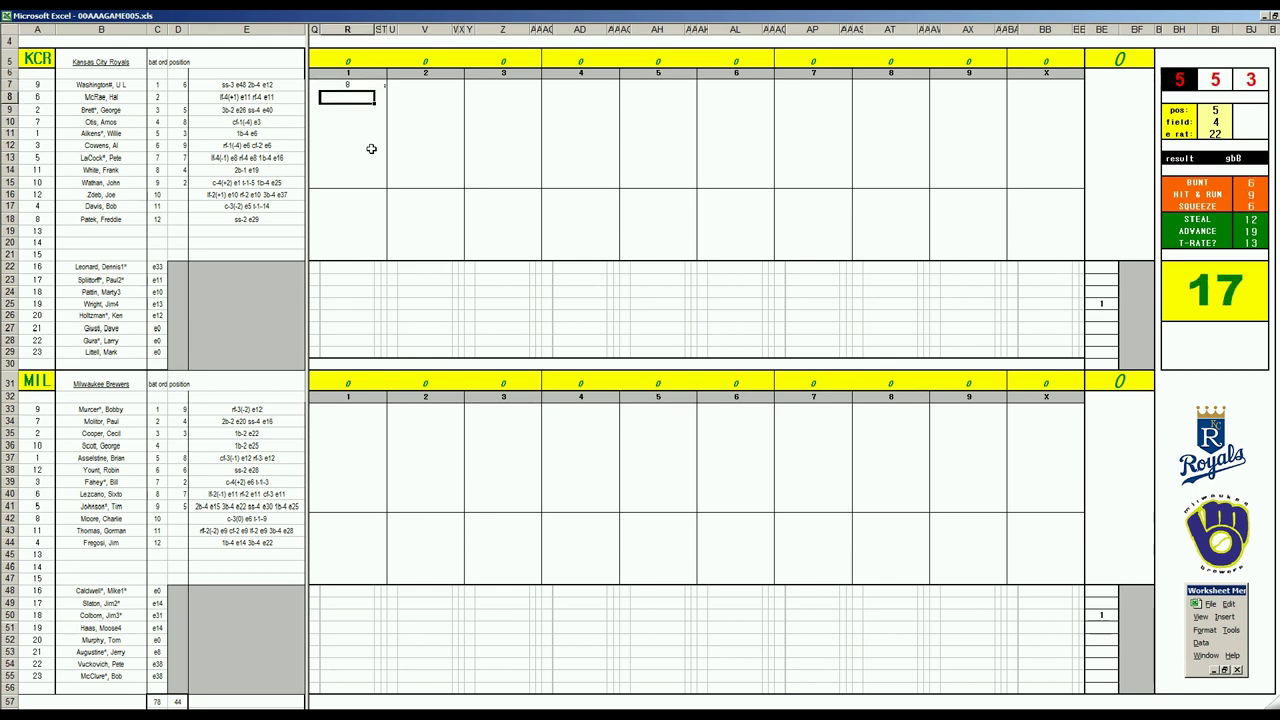
{"action": "type", "text": "f6"}
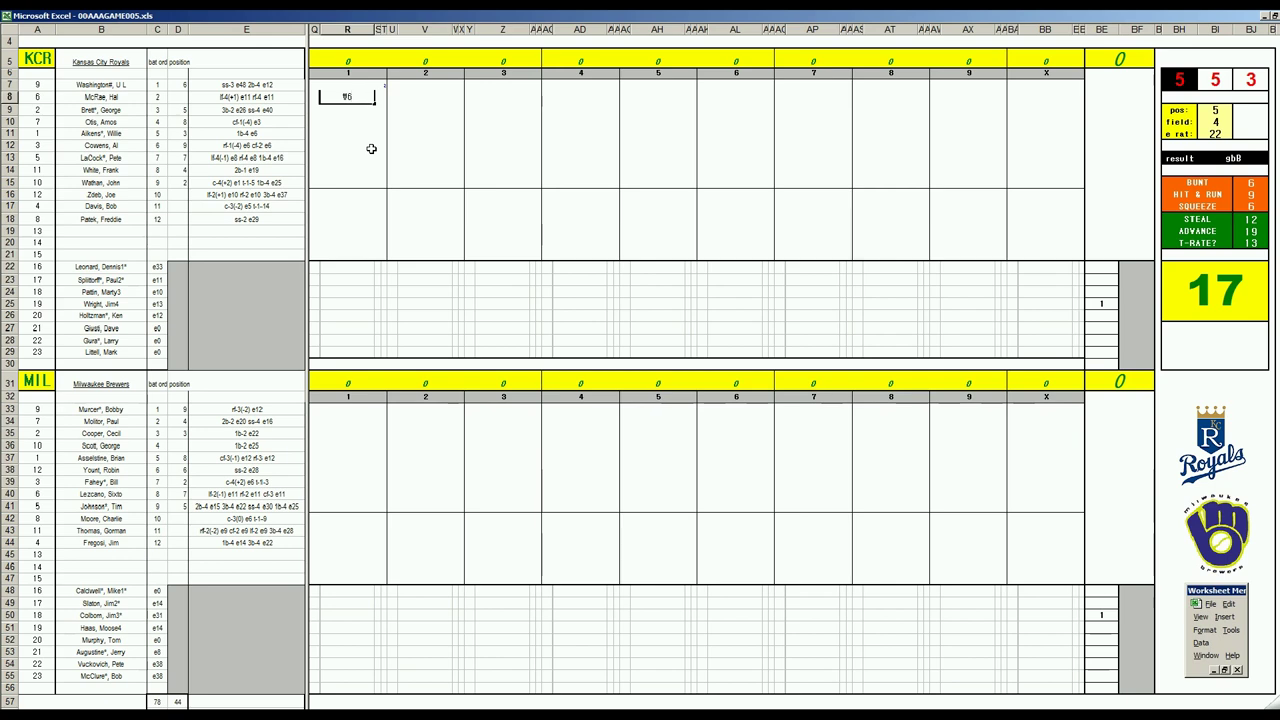
{"action": "key", "text": "Return"}
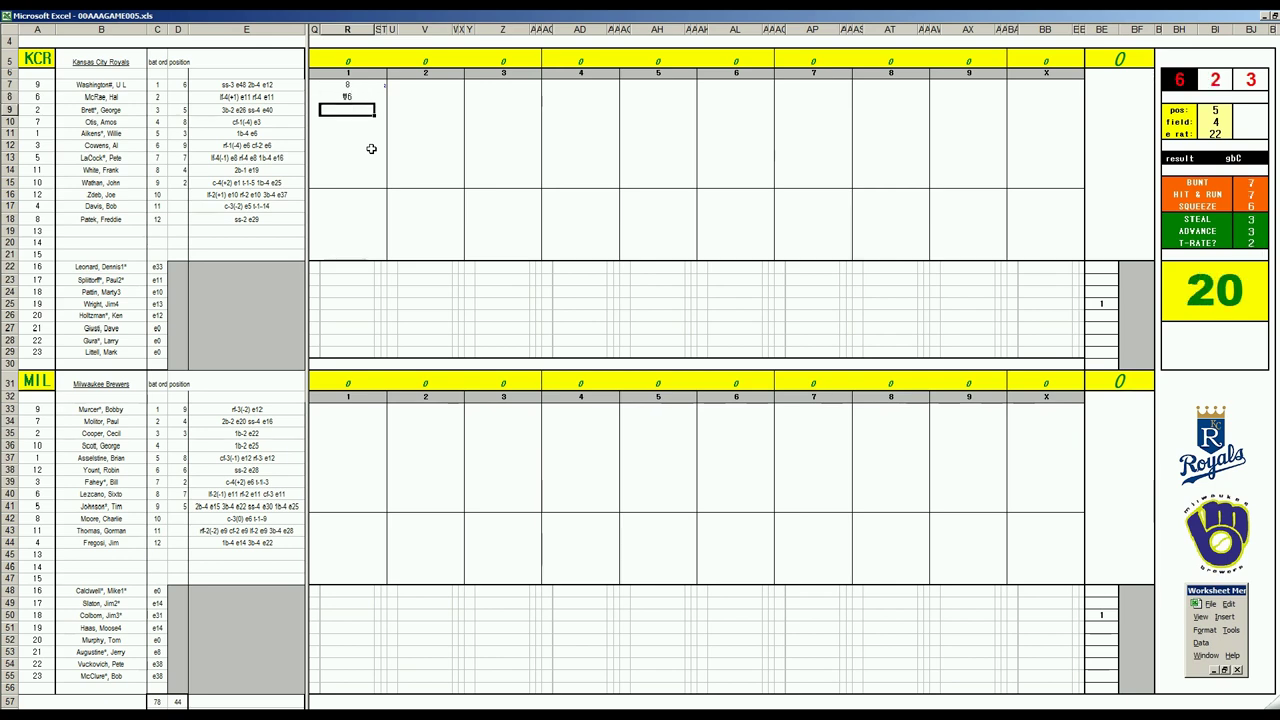
{"action": "type", "text": "f5"}
{"action": "key", "text": "Return"}
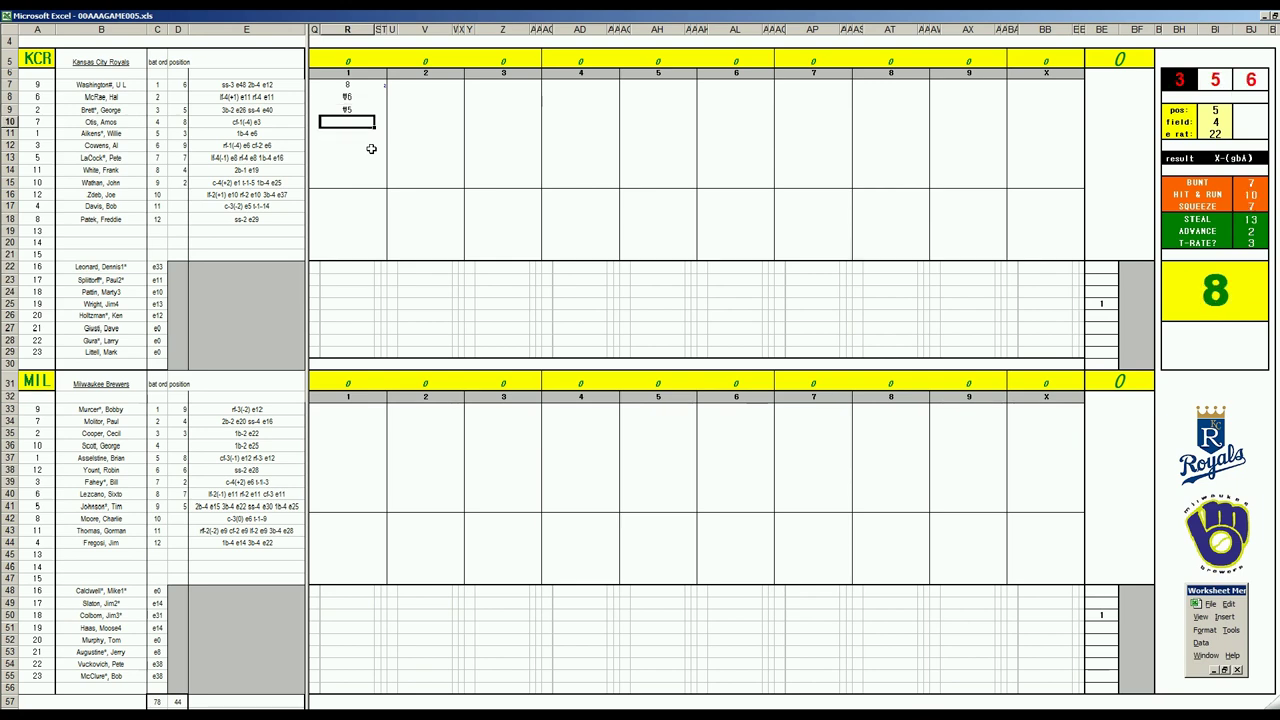
{"action": "type", "text": "f63"}
{"action": "left_click", "coordinate": [351, 408]}
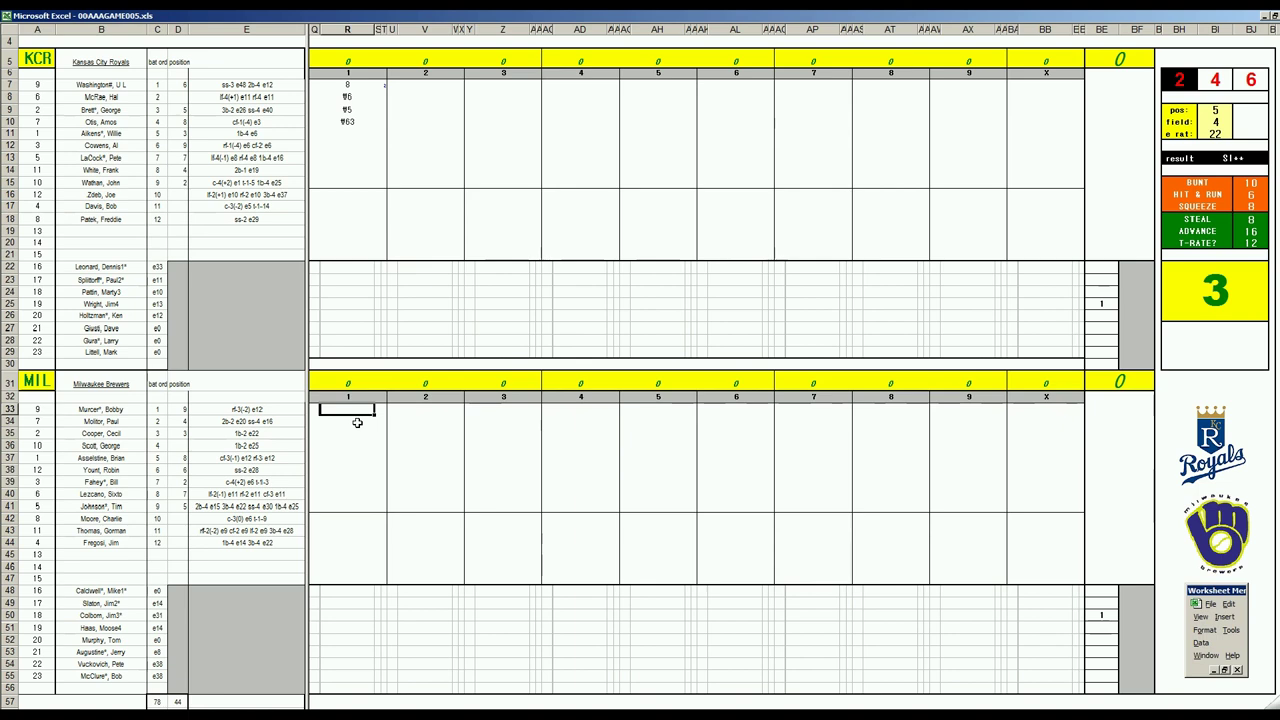
Step: Enter 4, 1 and 4 for the first three Brewers batters in inning 1
{"action": "type", "text": "4"}
{"action": "key", "text": "Return"}
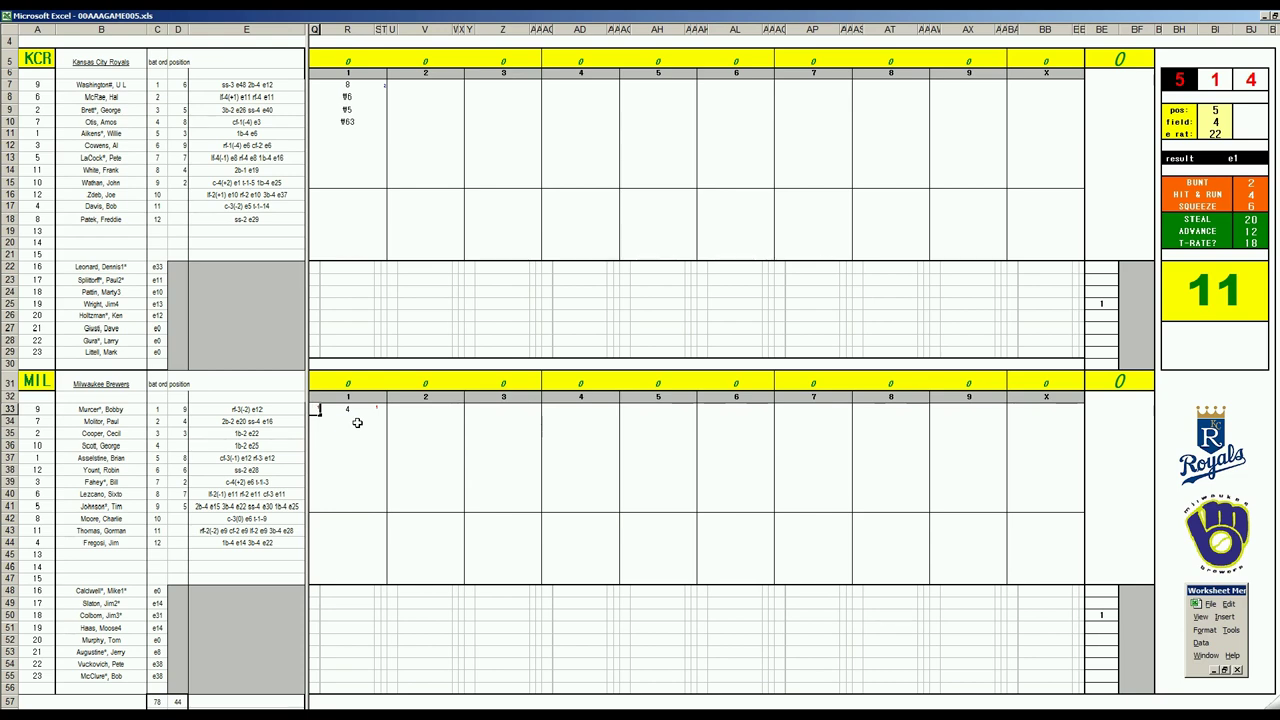
{"action": "left_click", "coordinate": [357, 423]}
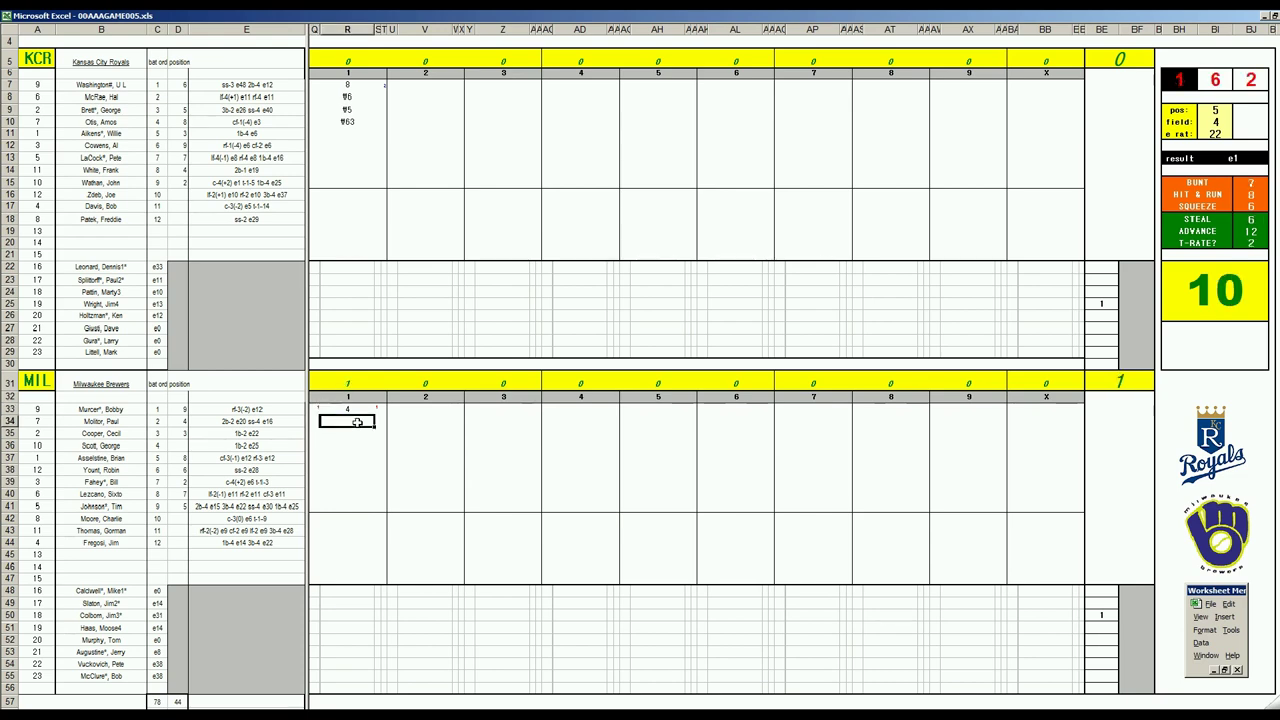
{"action": "type", "text": "1"}
{"action": "key", "text": "Return"}
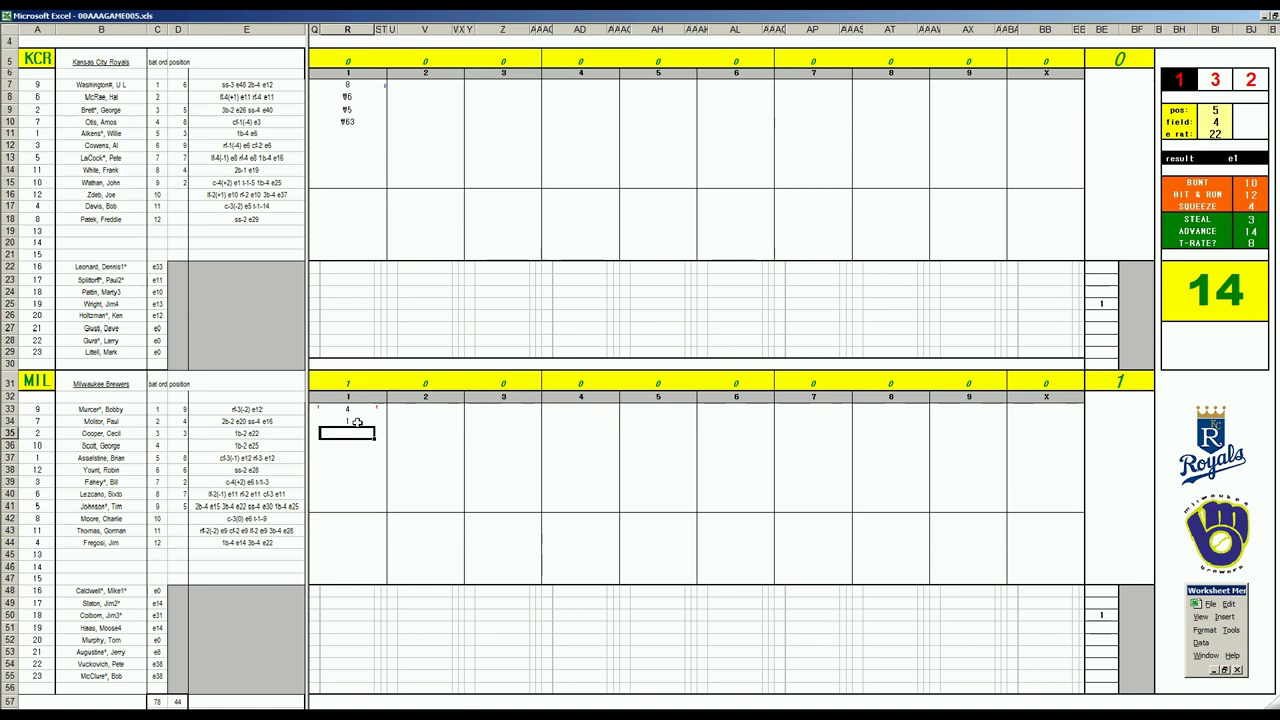
{"action": "type", "text": "4"}
{"action": "key", "text": "Left"}
{"action": "key", "text": "Up"}
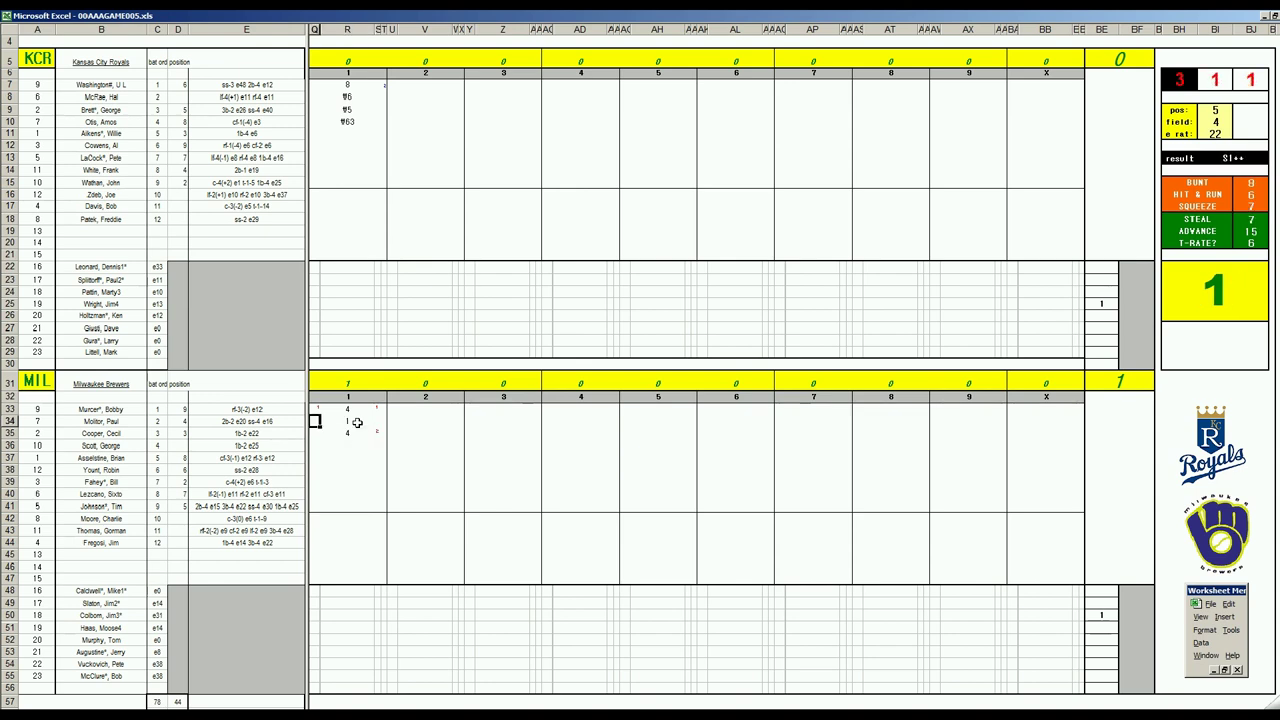
{"action": "key", "text": "Right"}
{"action": "key", "text": "Down"}
{"action": "key", "text": "Down"}
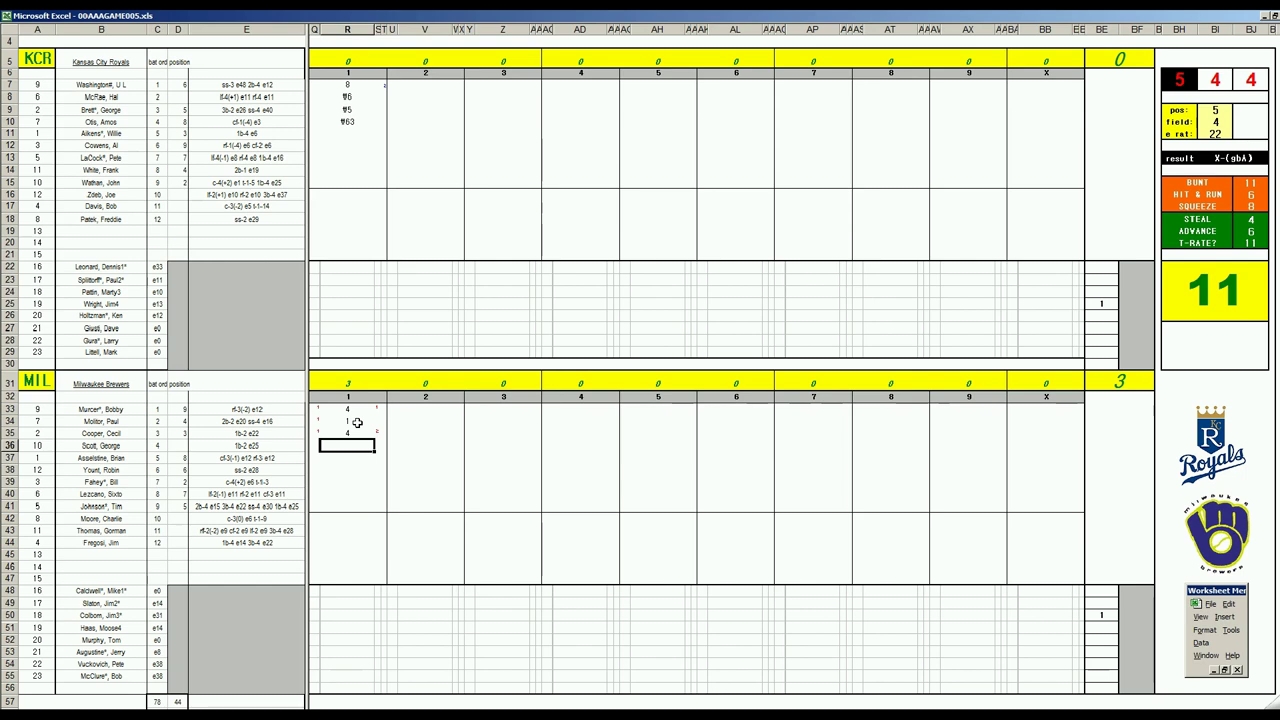
Step: Record f9, f4 and a strikeout (k) to finish the Brewers' first inning at 3 runs
{"action": "type", "text": "f9"}
{"action": "key", "text": "Return"}
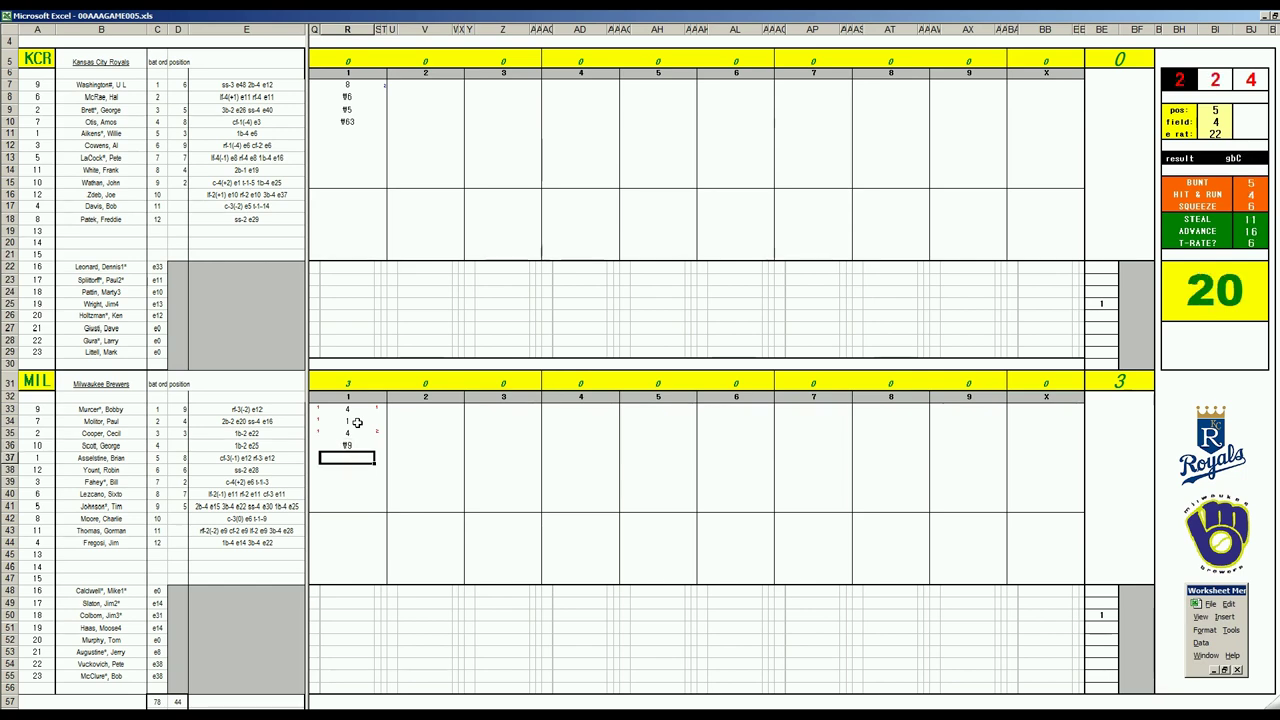
{"action": "type", "text": "f4"}
{"action": "key", "text": "Return"}
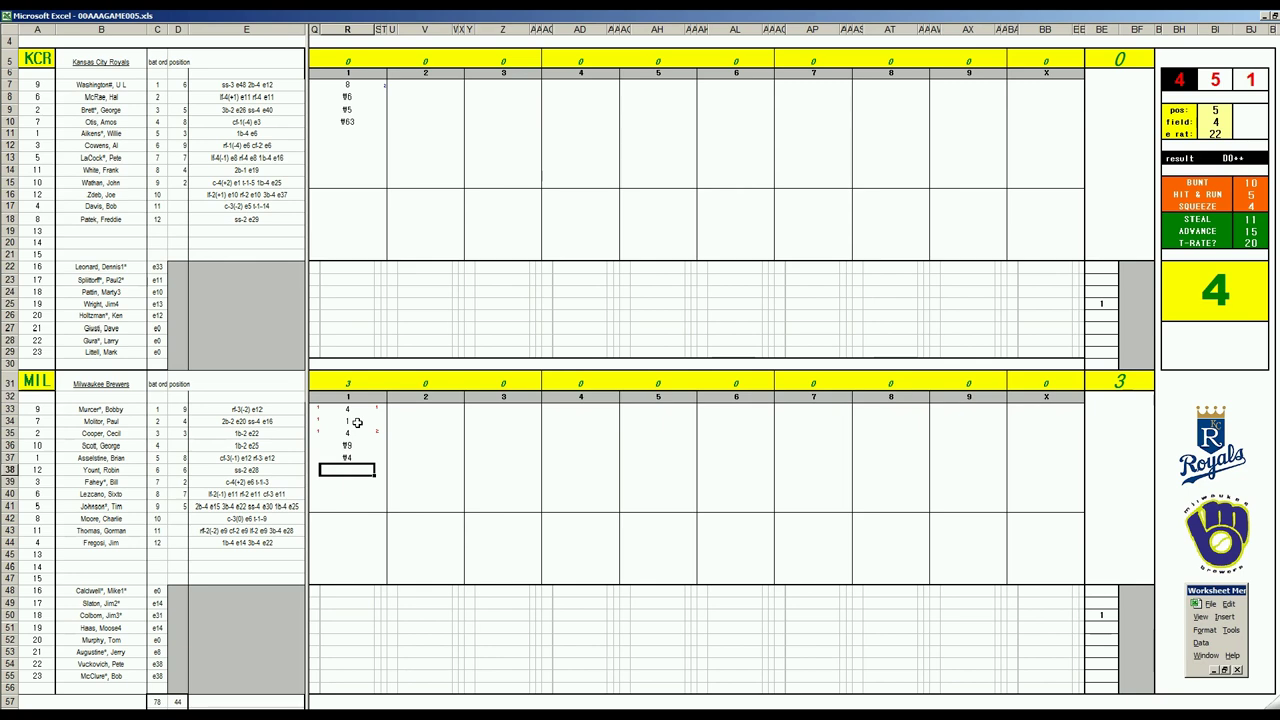
{"action": "type", "text": "k"}
{"action": "left_click", "coordinate": [402, 134]}
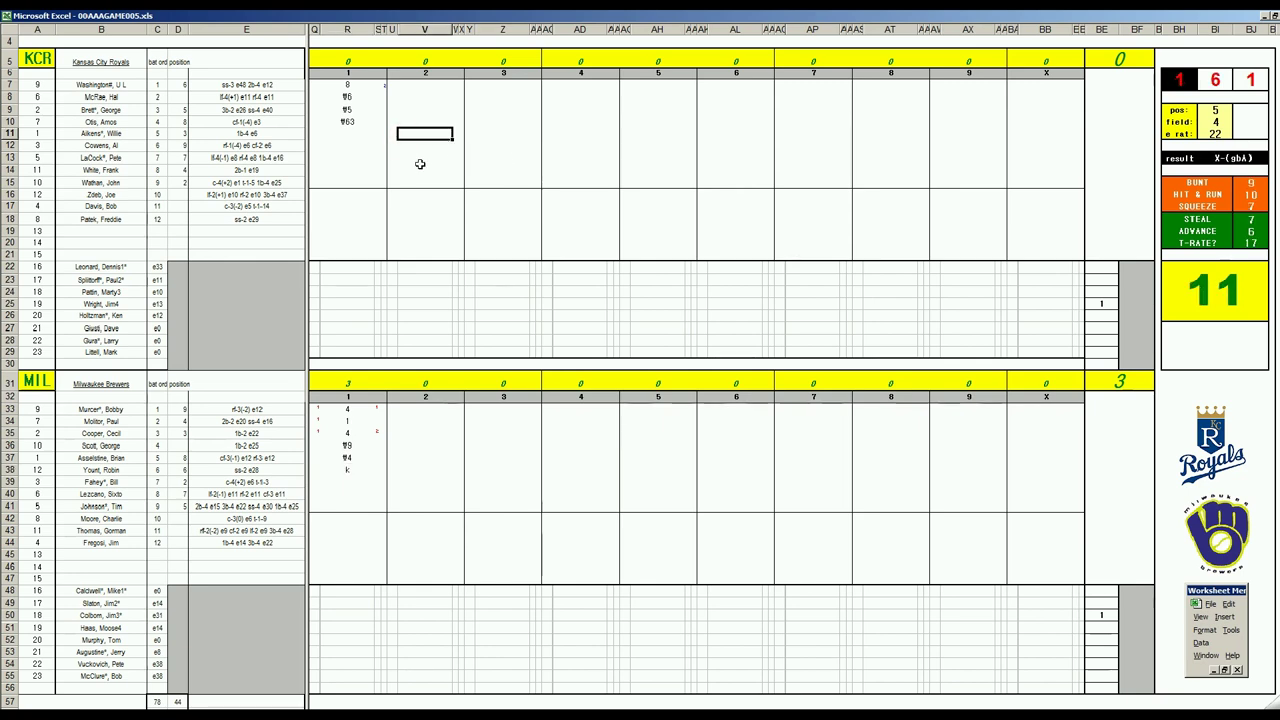
Step: Enter 8, 4, ¶9, ¶53 and k in the Royals' inning-2 column, scoring 2 runs
{"action": "type", "text": "8"}
{"action": "key", "text": "Return"}
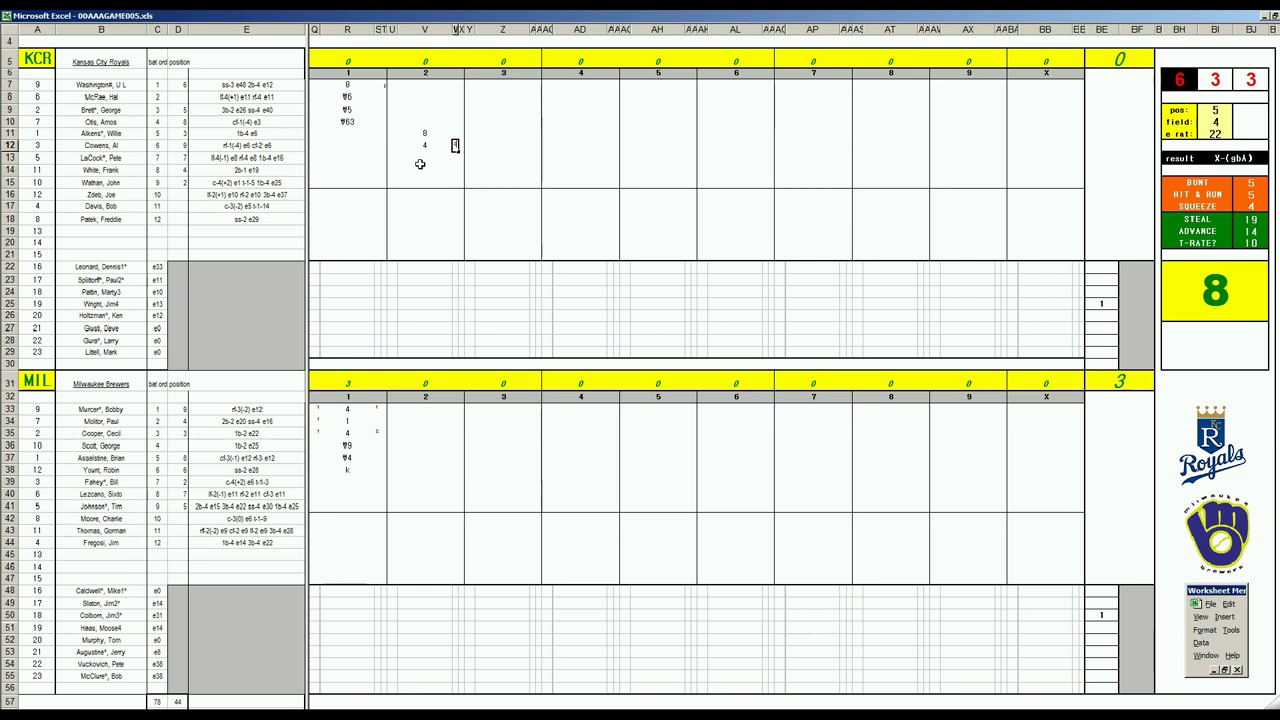
{"action": "key", "text": "F9"}
{"action": "left_click", "coordinate": [420, 164]}
{"action": "key", "text": "F9"}
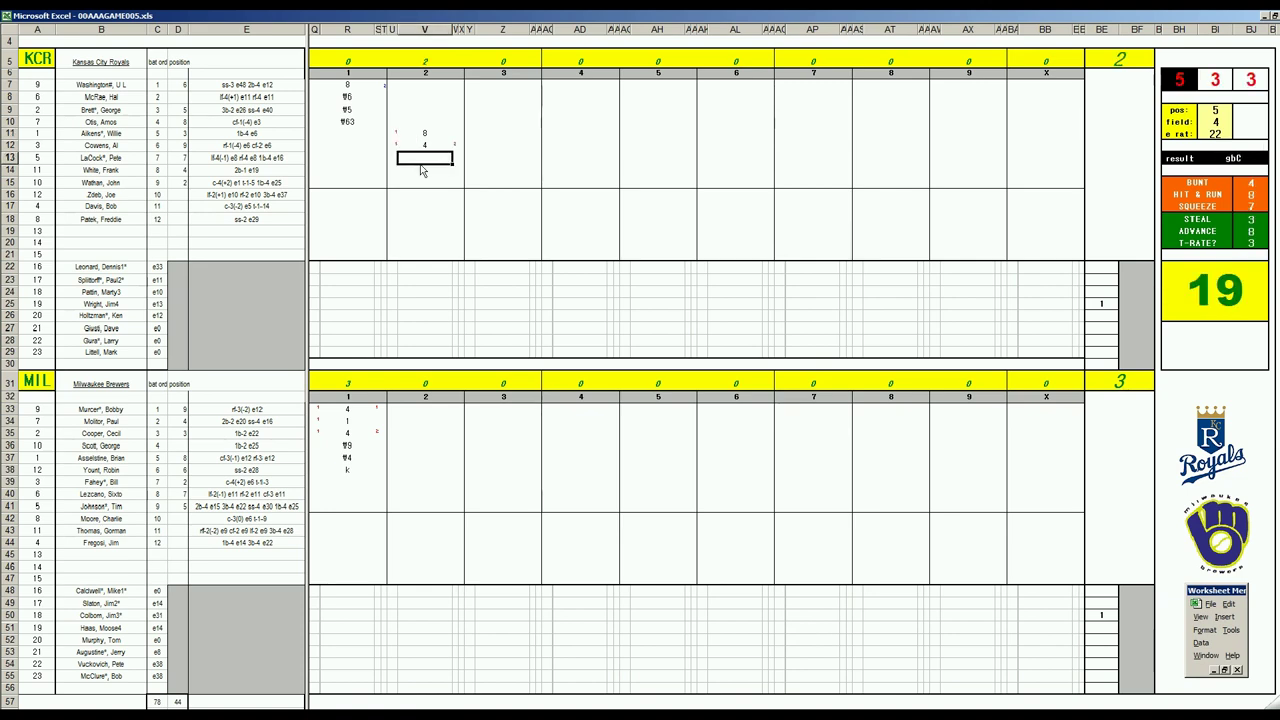
{"action": "type", "text": "!9"}
{"action": "key", "text": "Return"}
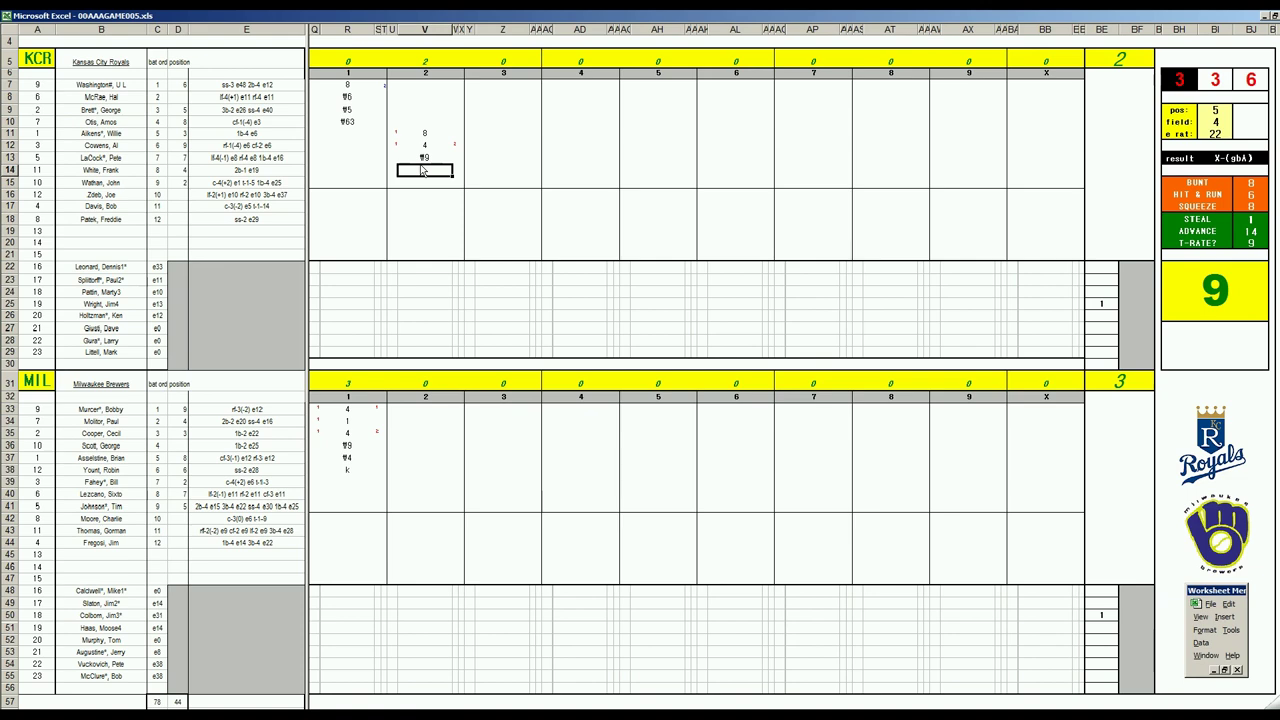
{"action": "type", "text": "!53"}
{"action": "key", "text": "Return"}
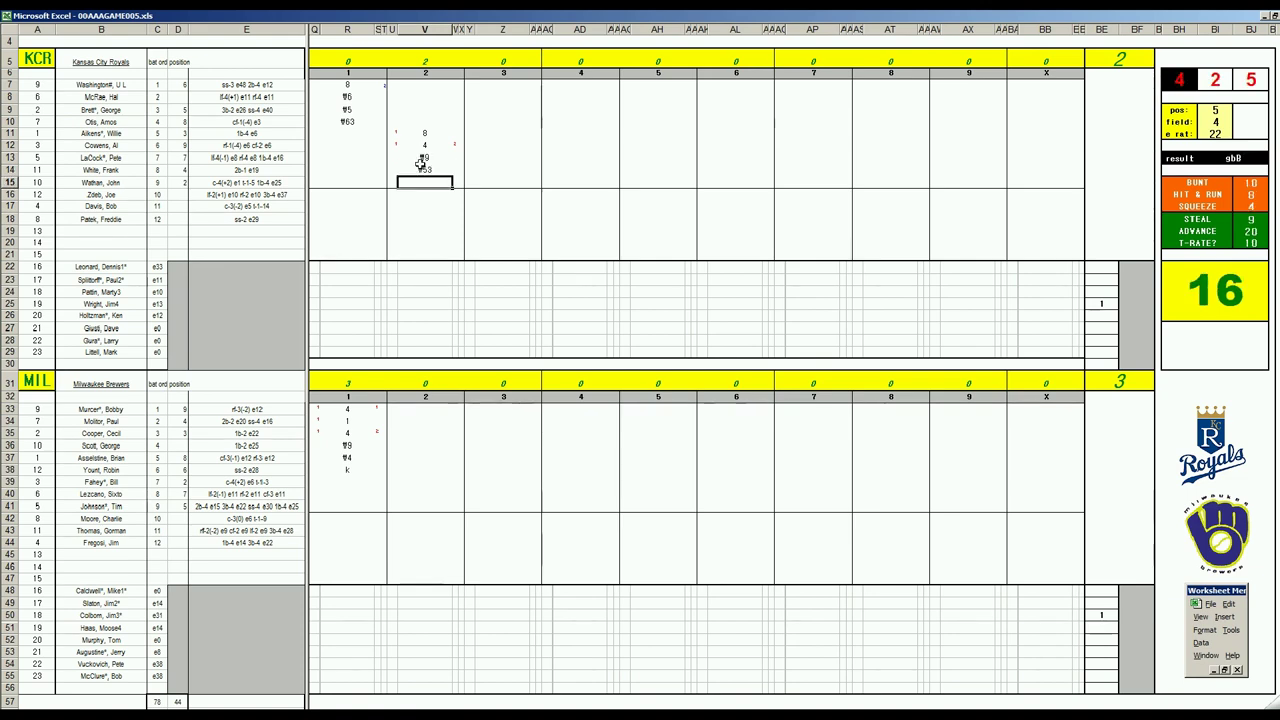
{"action": "type", "text": "k"}
{"action": "left_click", "coordinate": [422, 483]}
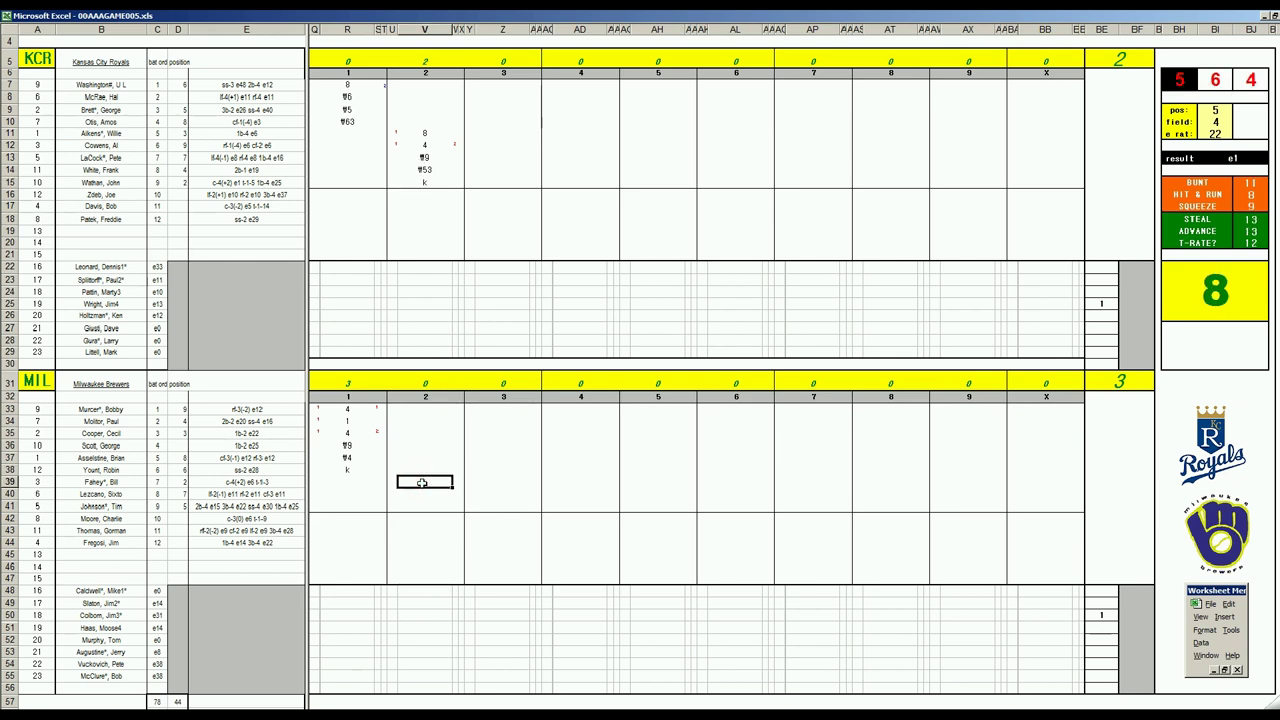
Step: Log ¶8 and ¶33 for the next two Brewers batters in inning 2
{"action": "key", "text": "Return"}
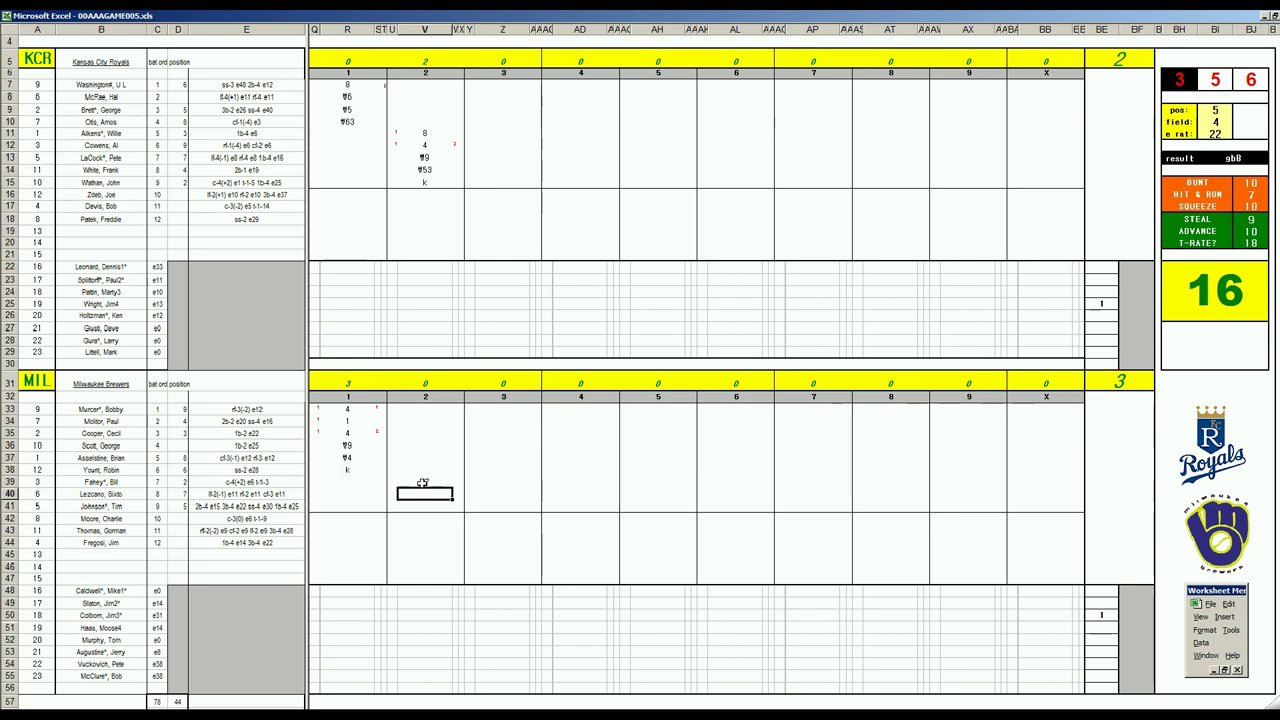
{"action": "type", "text": "f8"}
{"action": "key", "text": "Return"}
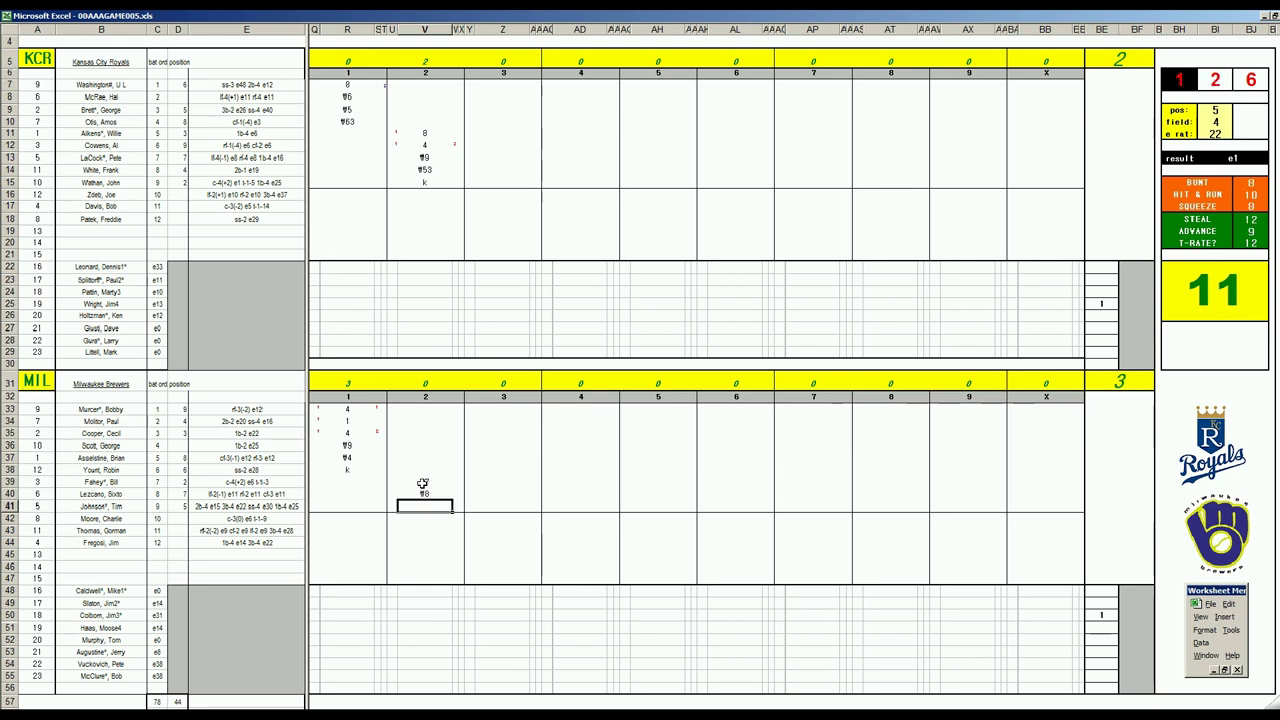
{"action": "type", "text": "f33"}
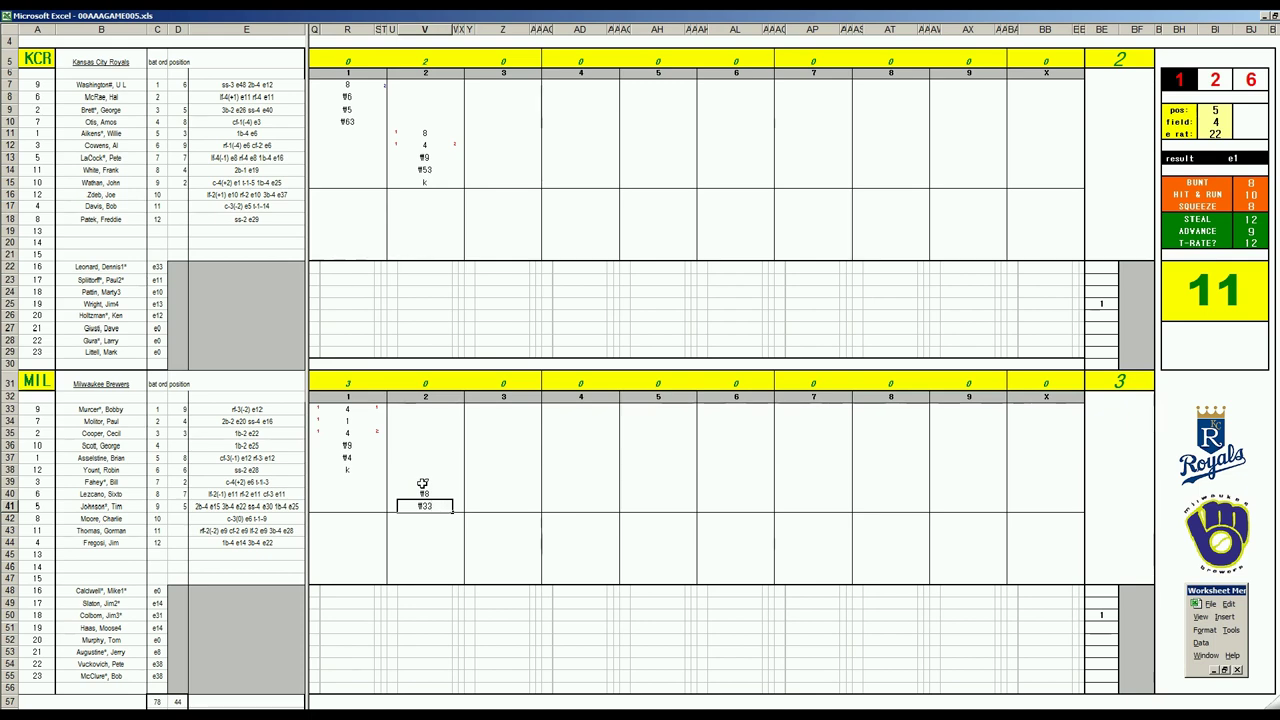
Step: Set the roll panel's pos value to 6
{"action": "left_click", "coordinate": [503, 88]}
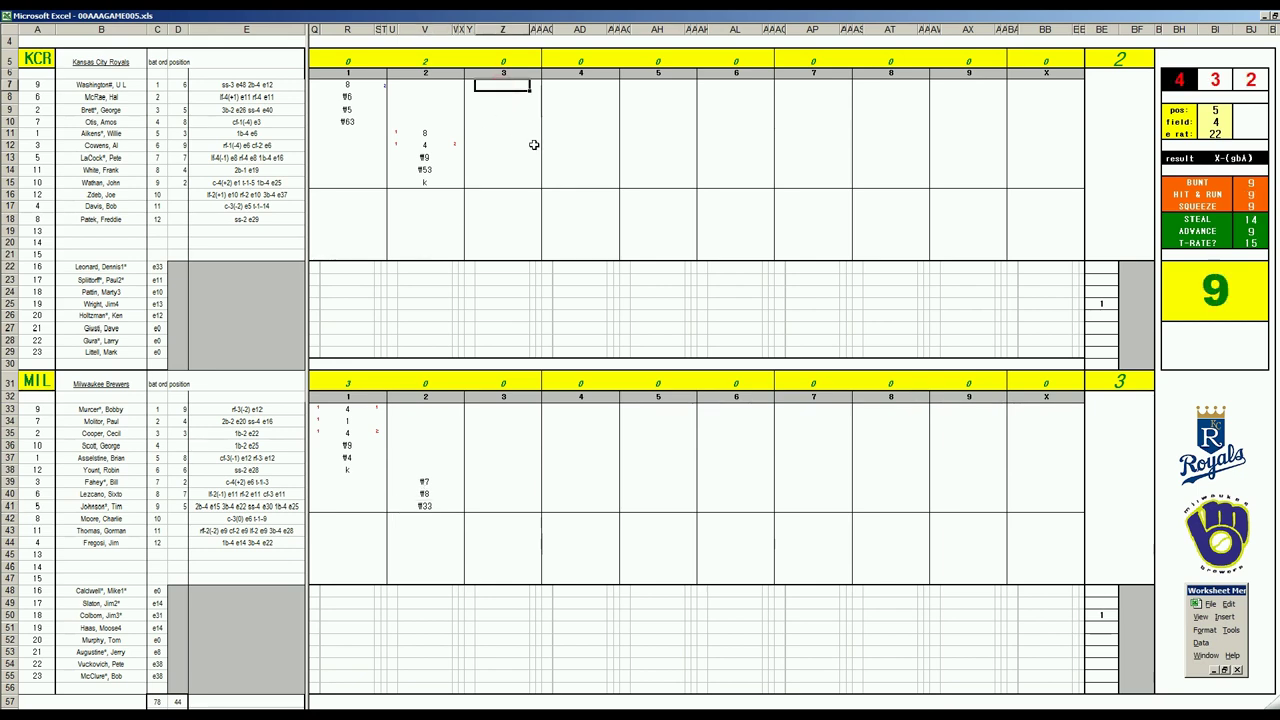
{"action": "key", "text": "ctrl+p"}
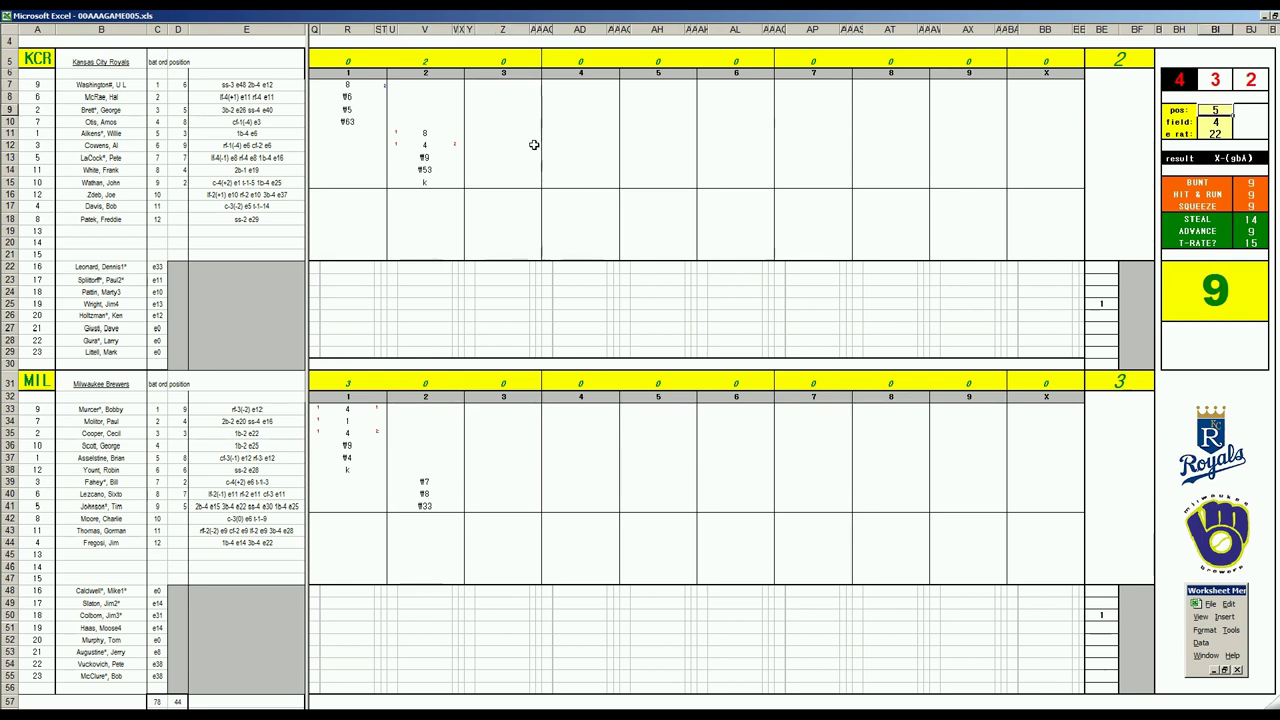
{"action": "type", "text": "6"}
{"action": "key", "text": "Return"}
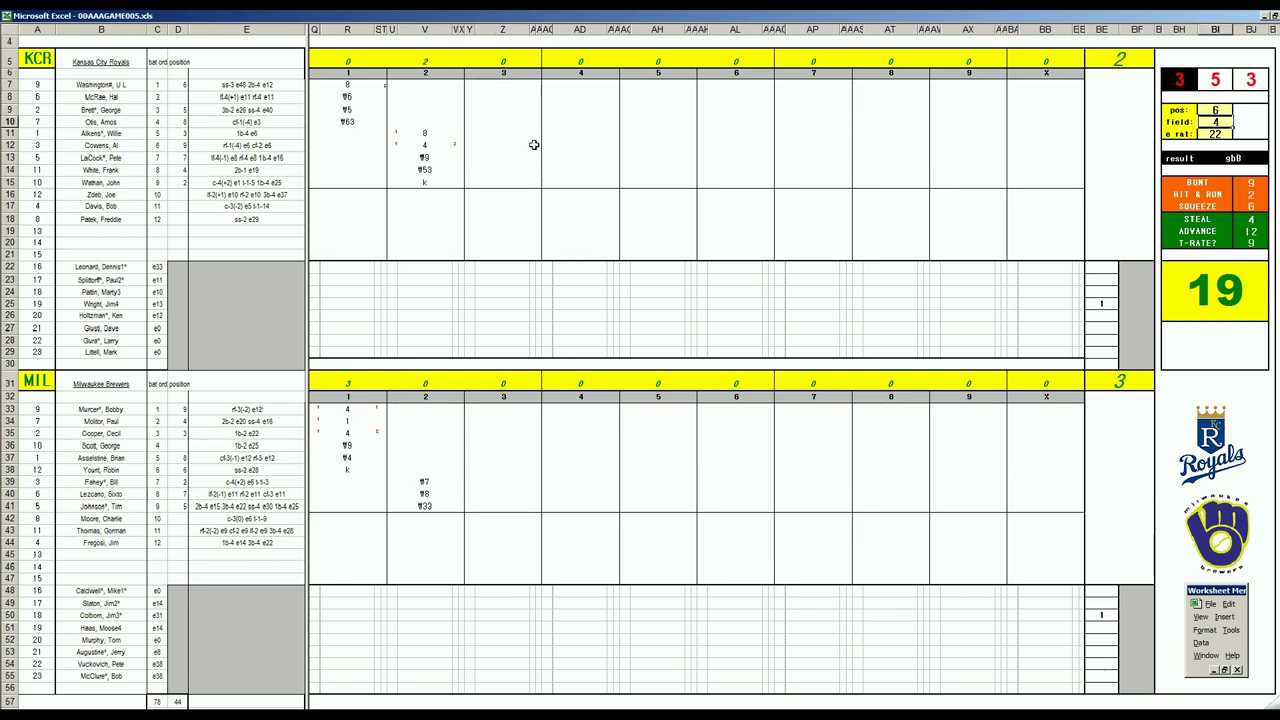
Step: Enter ¶63 and 1 for the Royals' first two third-inning batters
{"action": "left_click", "coordinate": [505, 84]}
{"action": "type", "text": "¶6"}
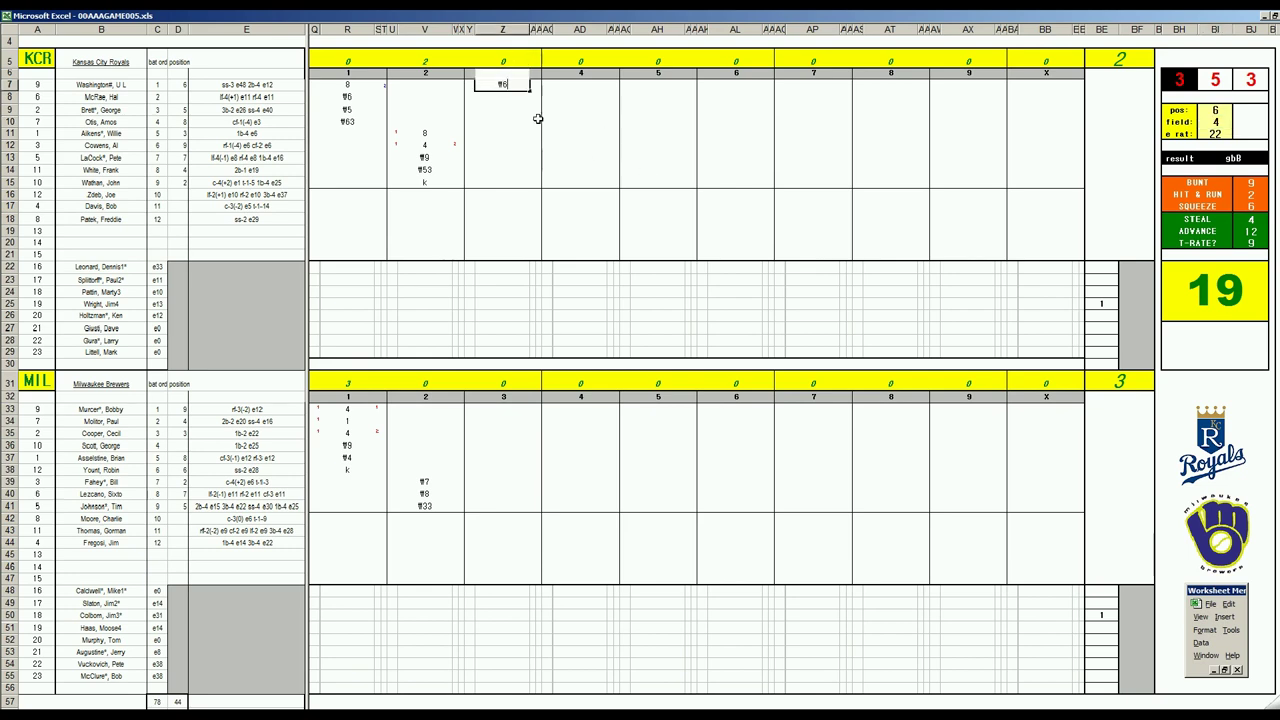
{"action": "type", "text": "3"}
{"action": "key", "text": "Return"}
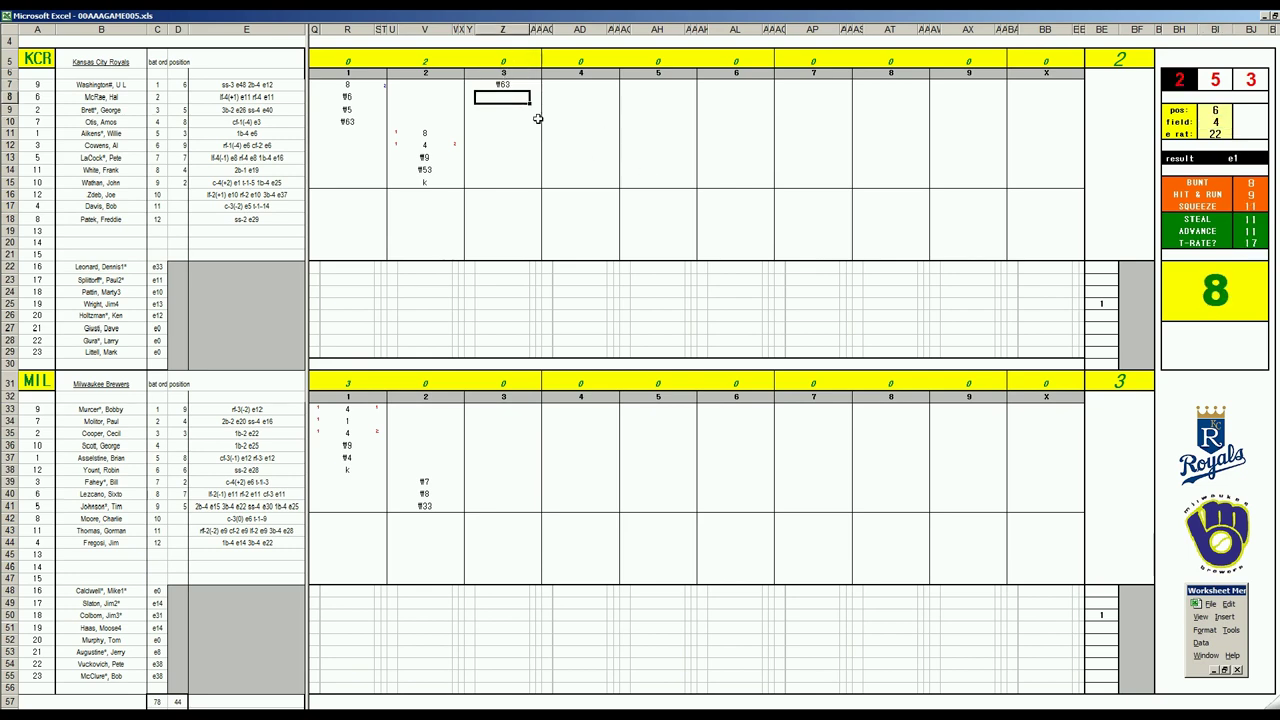
{"action": "type", "text": "1"}
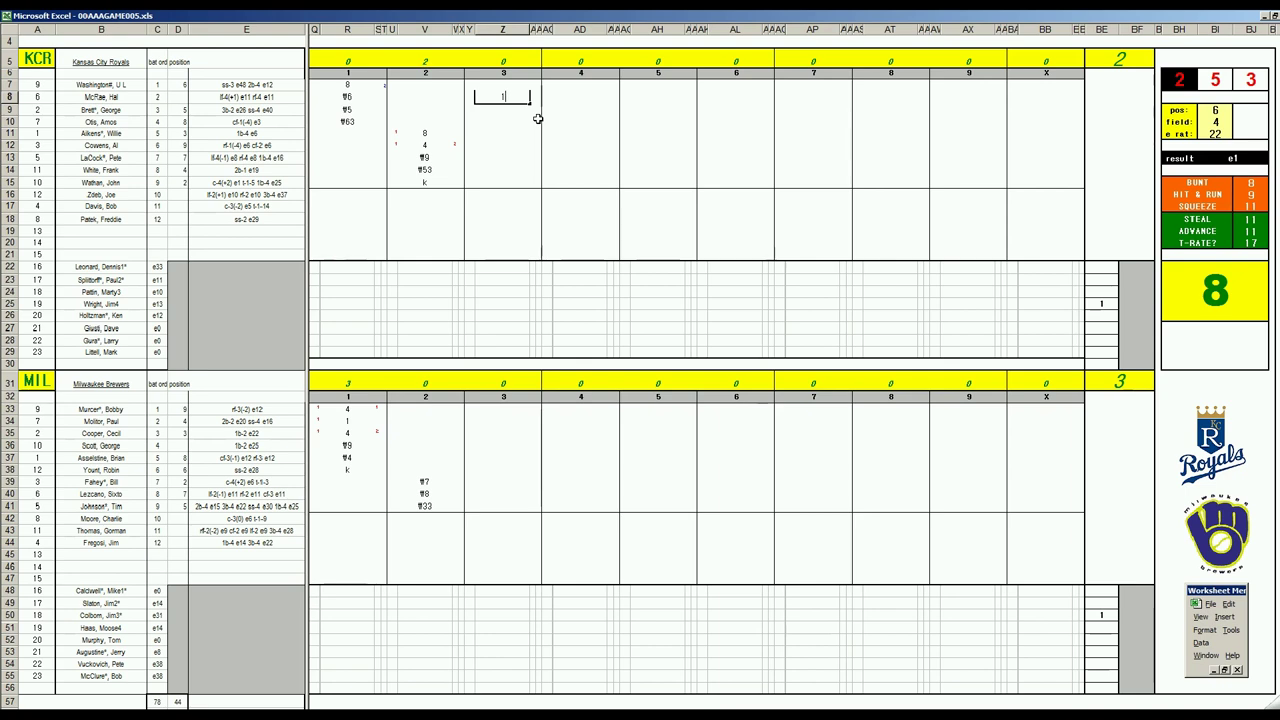
{"action": "key", "text": "Return"}
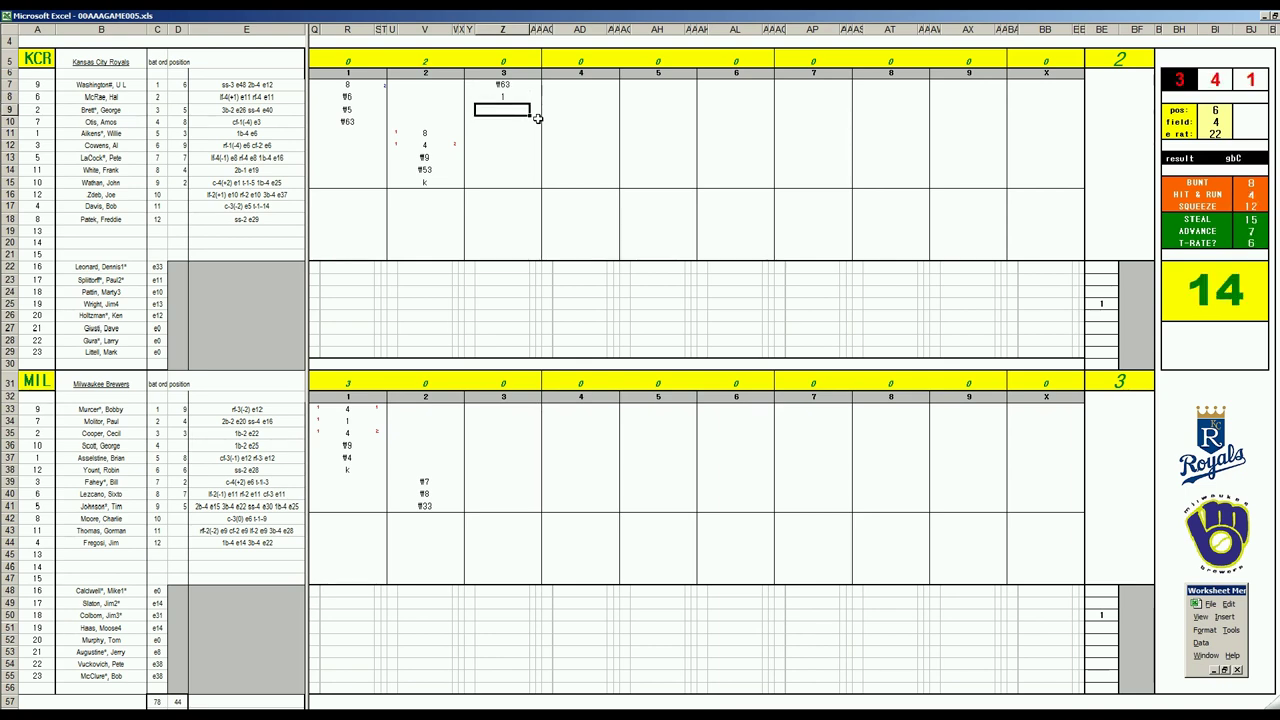
Step: Mark s in the inning-3 pitcher row, enter 1 for the third batter, and reroll the dice
{"action": "key", "text": "Down"}
{"action": "key", "text": "Down"}
{"action": "key", "text": "Down"}
{"action": "key", "text": "Down"}
{"action": "key", "text": "Down"}
{"action": "key", "text": "Down"}
{"action": "key", "text": "Down"}
{"action": "key", "text": "Down"}
{"action": "key", "text": "Down"}
{"action": "key", "text": "Down"}
{"action": "key", "text": "Down"}
{"action": "key", "text": "Down"}
{"action": "key", "text": "Down"}
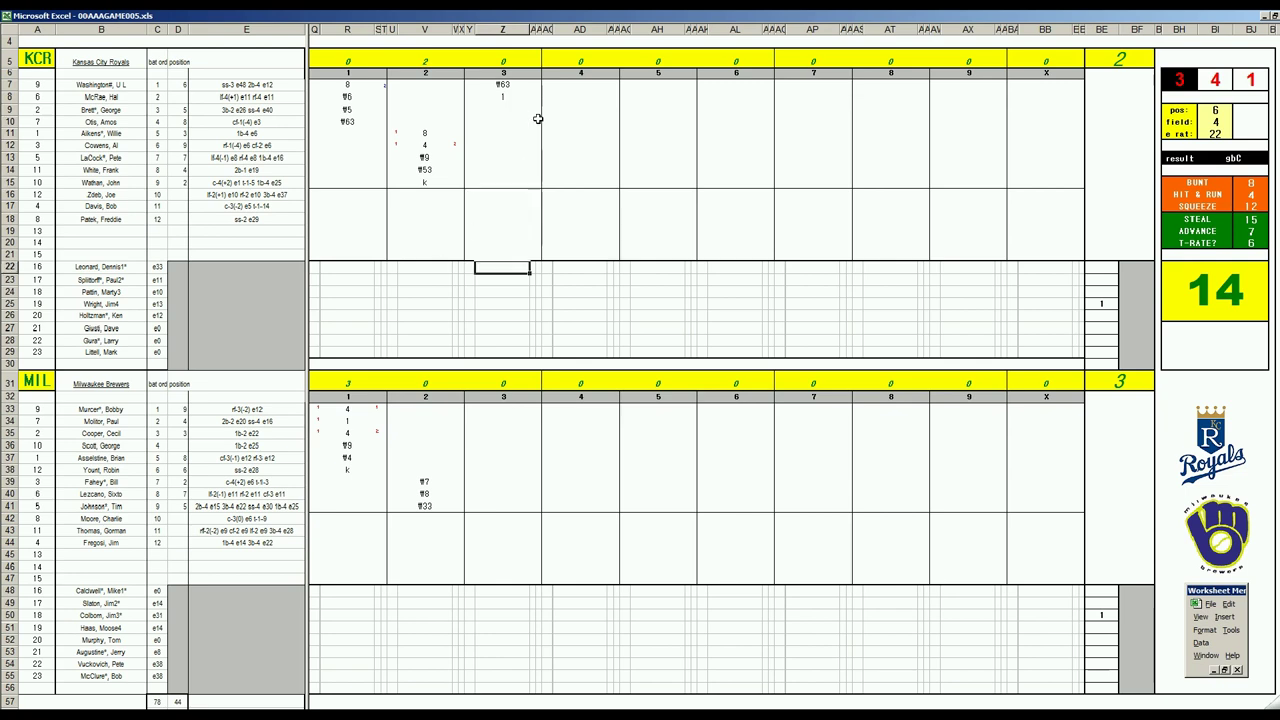
{"action": "type", "text": "s"}
{"action": "key", "text": "Up"}
{"action": "key", "text": "Up"}
{"action": "key", "text": "Up"}
{"action": "key", "text": "Up"}
{"action": "key", "text": "Up"}
{"action": "key", "text": "Up"}
{"action": "key", "text": "Up"}
{"action": "key", "text": "Up"}
{"action": "key", "text": "Up"}
{"action": "key", "text": "Up"}
{"action": "key", "text": "Up"}
{"action": "key", "text": "Up"}
{"action": "key", "text": "Up"}
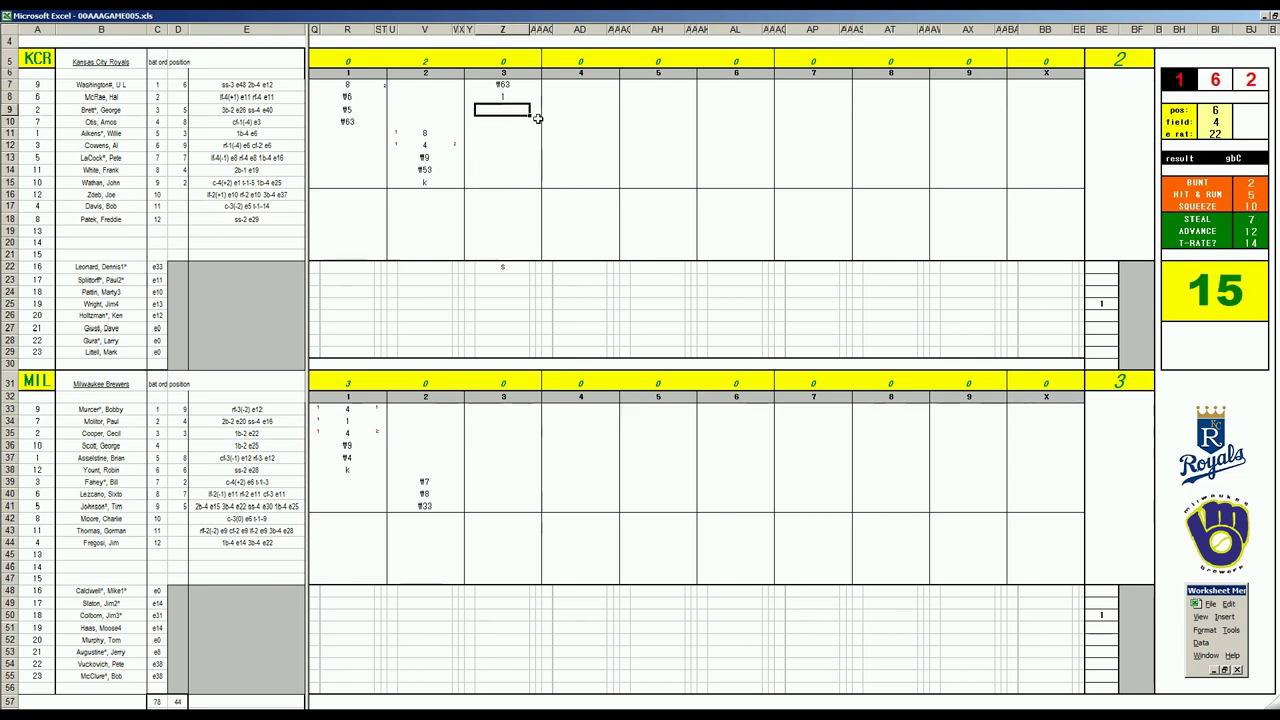
{"action": "type", "text": "1"}
{"action": "key", "text": "Return"}
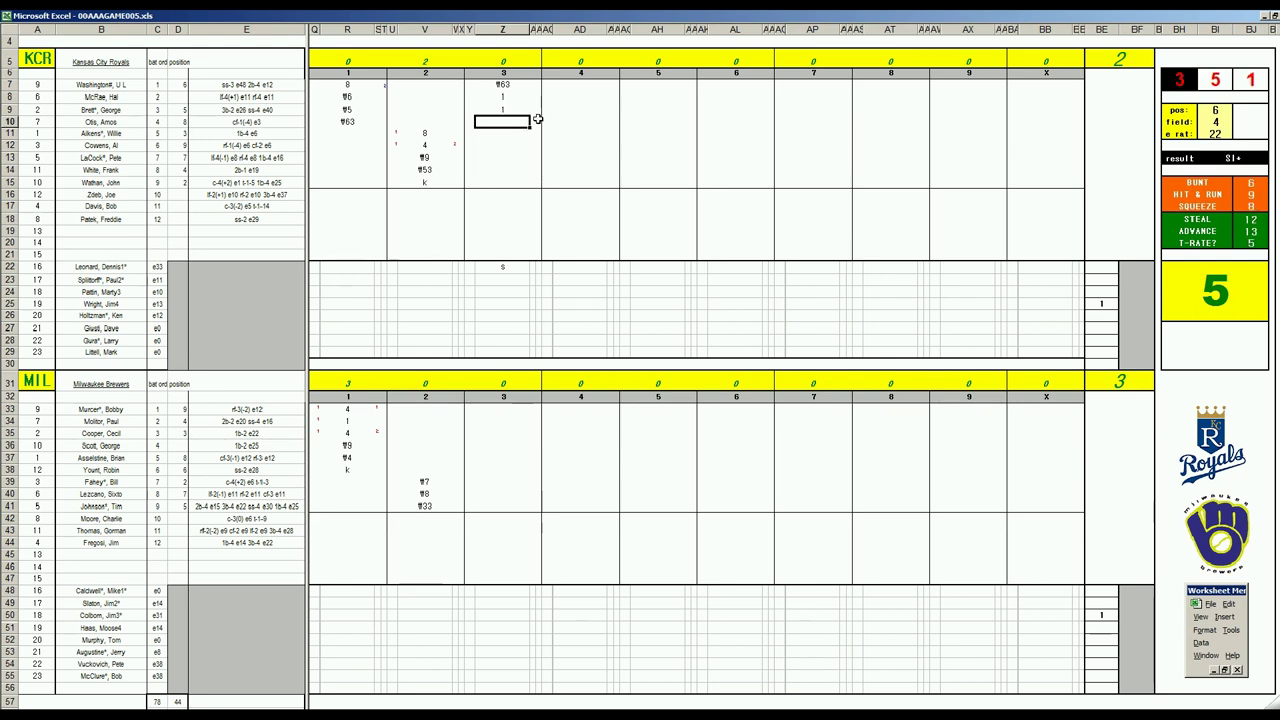
{"action": "left_click", "coordinate": [537, 115]}
{"action": "key", "text": "F9"}
{"action": "key", "text": "Left"}
{"action": "key", "text": "Down"}
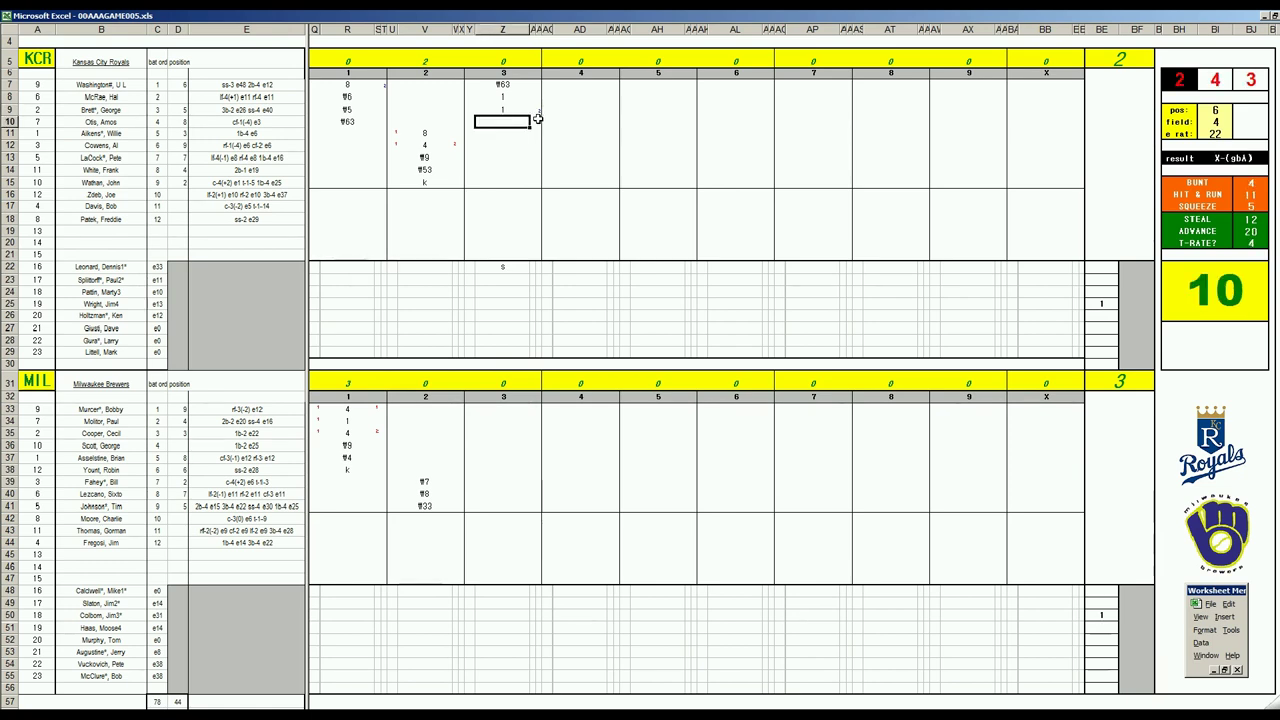
Step: Close the Royals' third with k, then enter ¶4, ¶63, 1 and k for the Brewers
{"action": "type", "text": "k"}
{"action": "left_click", "coordinate": [505, 413]}
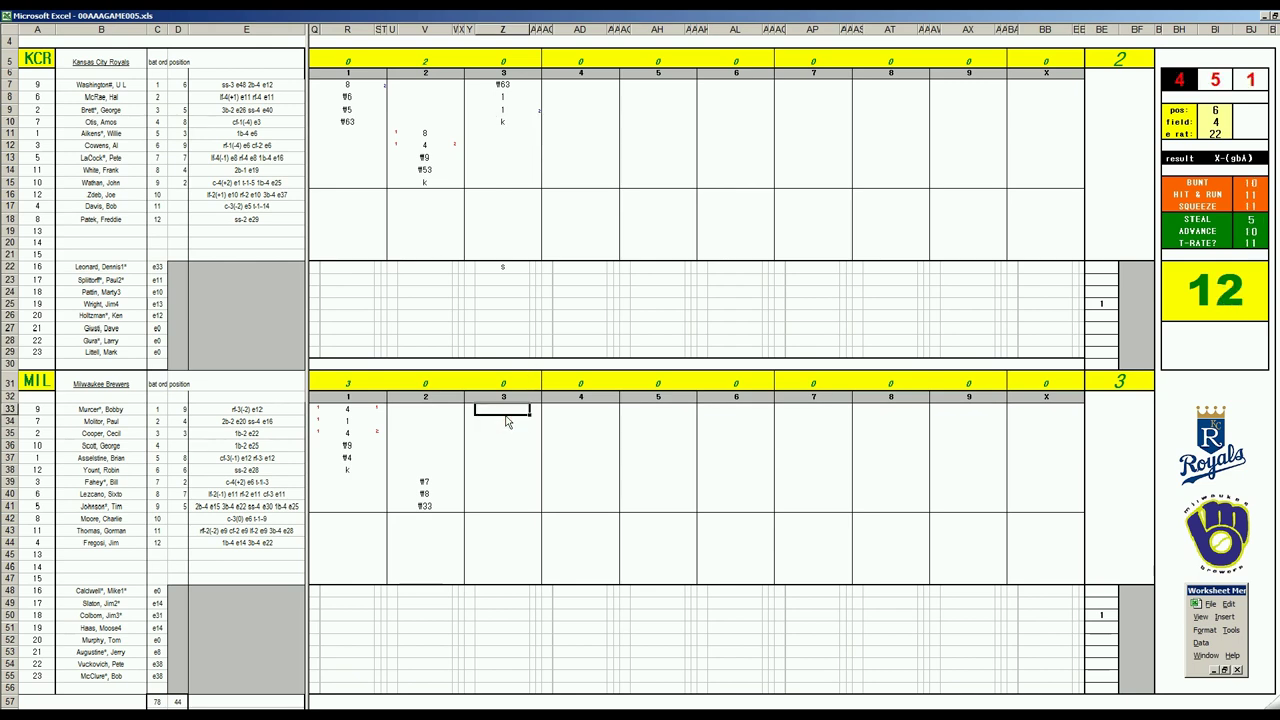
{"action": "type", "text": "¶4"}
{"action": "key", "text": "Return"}
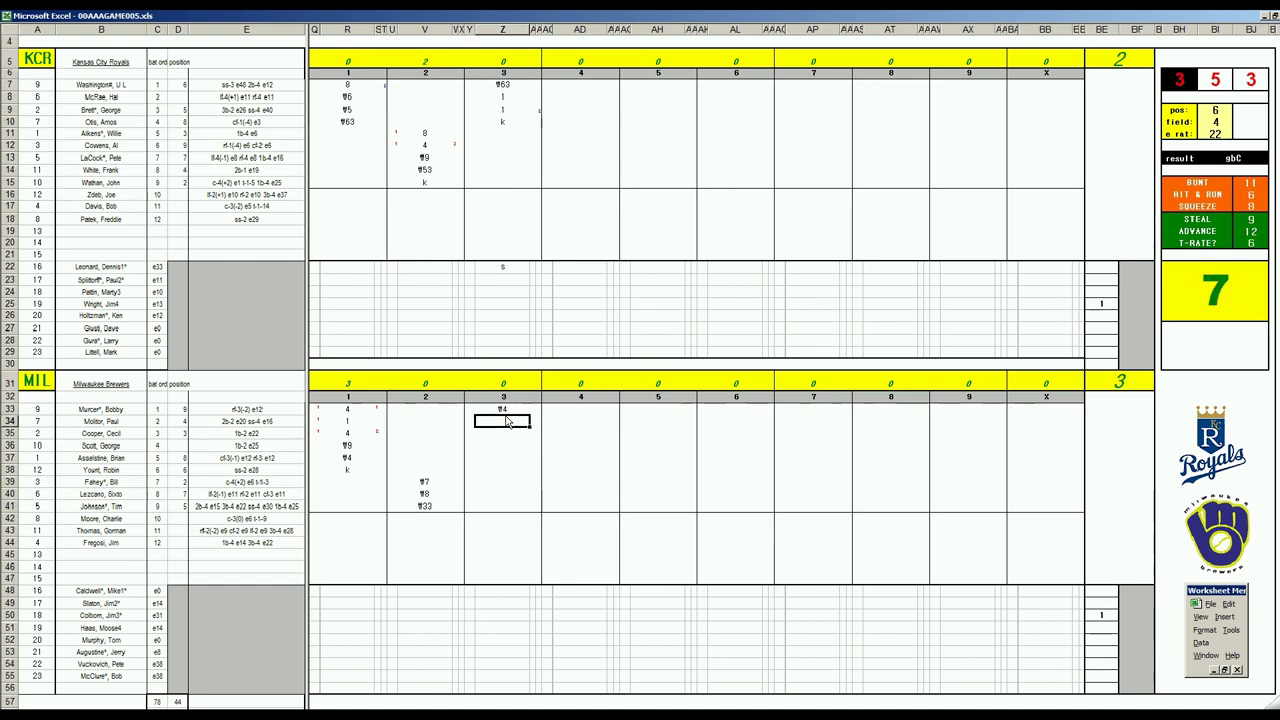
{"action": "type", "text": "¶63"}
{"action": "key", "text": "Return"}
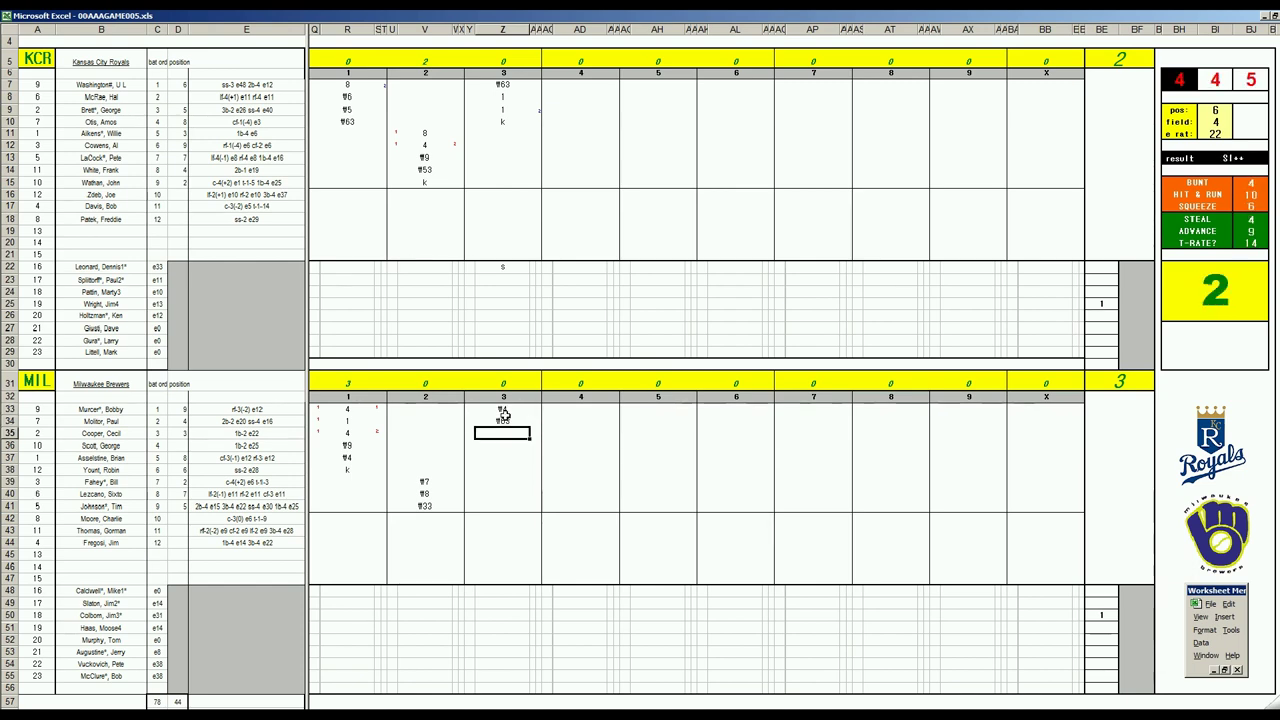
{"action": "type", "text": "1"}
{"action": "key", "text": "Return"}
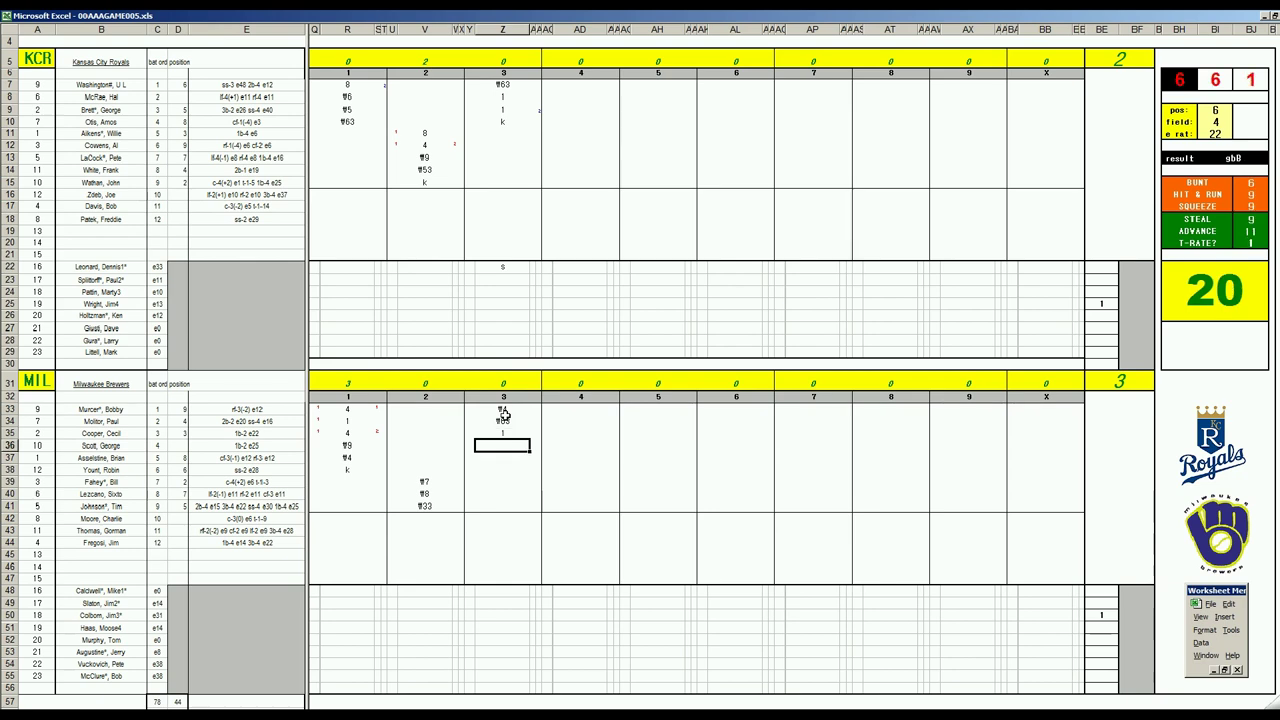
{"action": "type", "text": "k"}
{"action": "left_click", "coordinate": [566, 134]}
Step: Reroll the dice and set the roll panel's pos value to 1
{"action": "key", "text": "F9"}
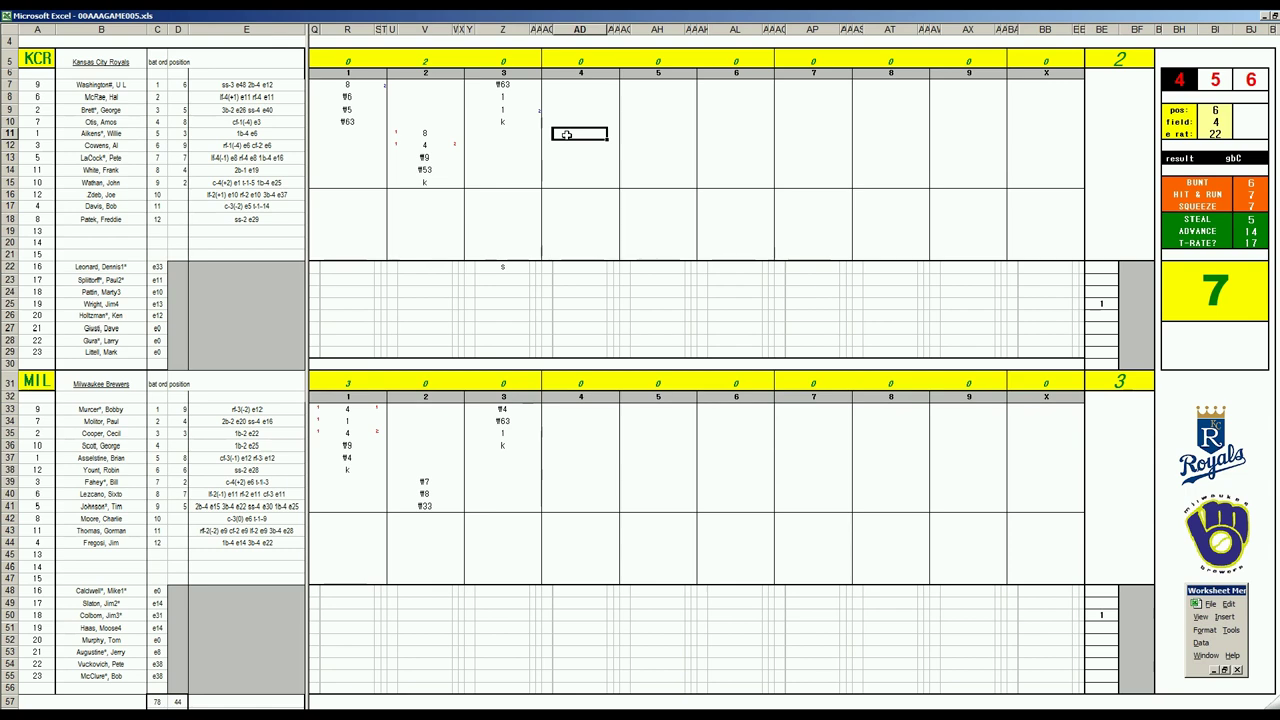
{"action": "key", "text": "Tab"}
{"action": "type", "text": "1"}
{"action": "key", "text": "Return"}
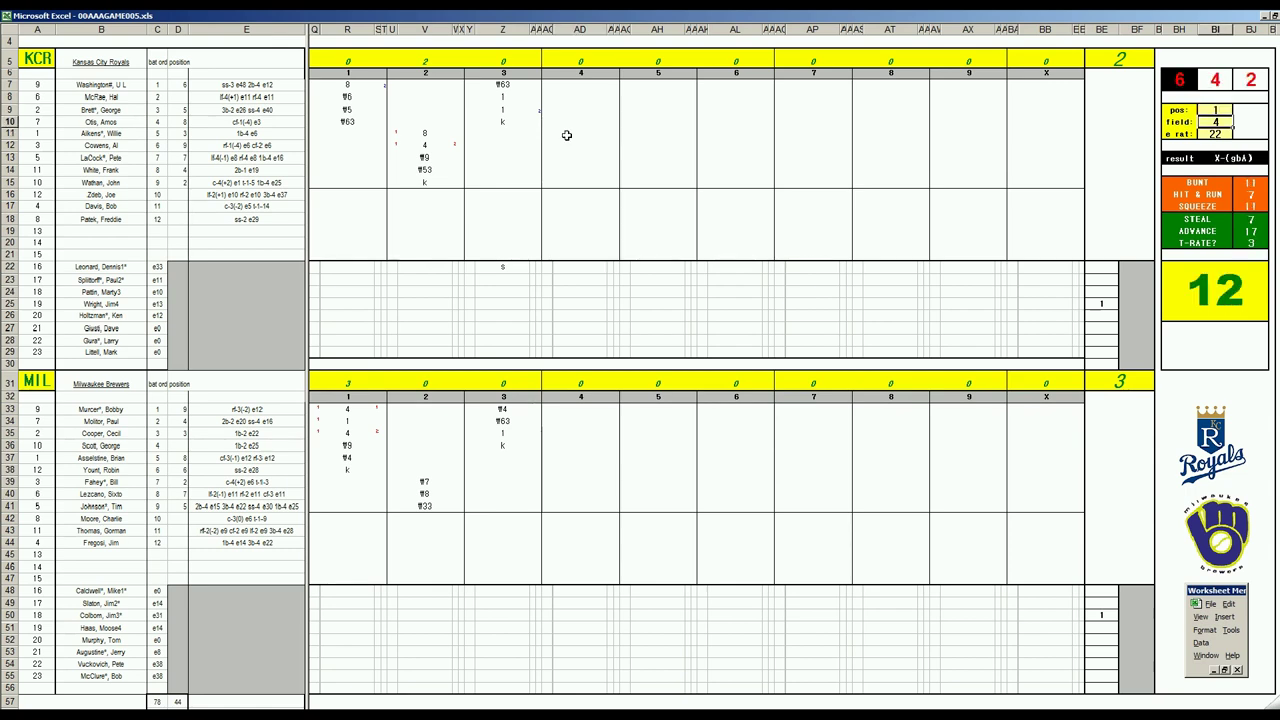
{"action": "key", "text": "F9"}
{"action": "key", "text": "F9"}
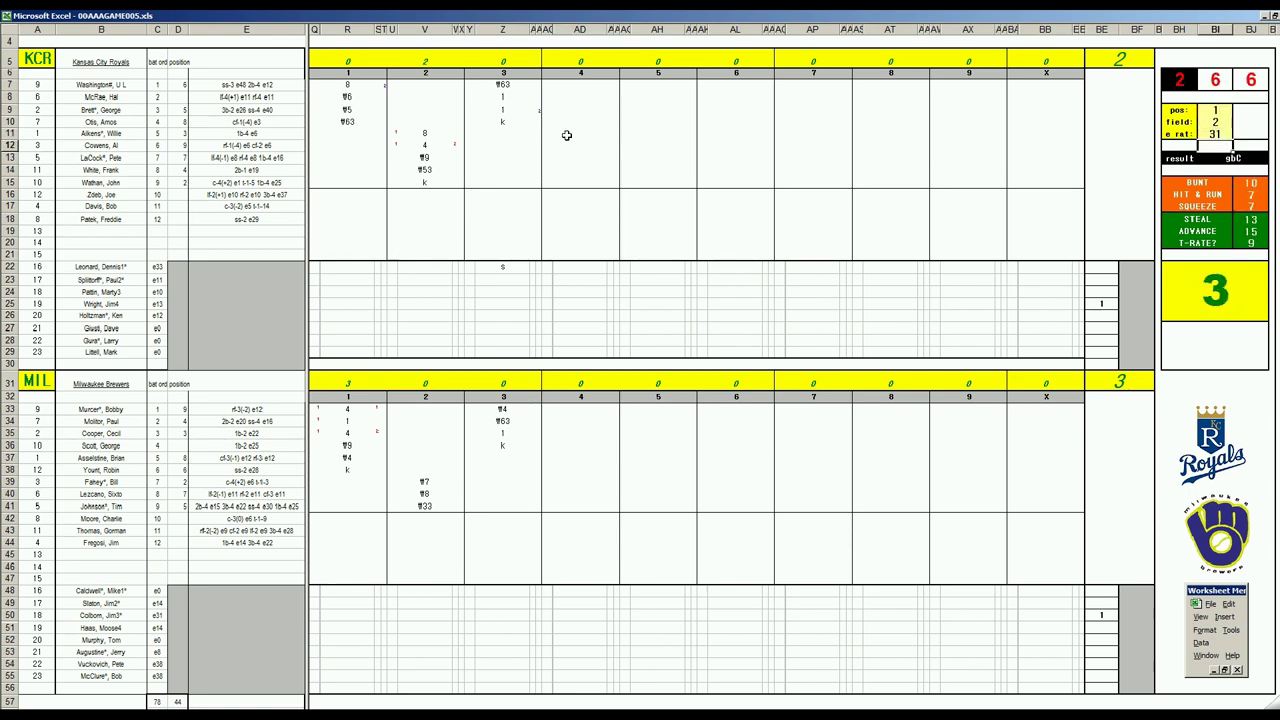
Step: Enter ¶13, 1 and ¶36 for the Royals' first three fourth-inning batters
{"action": "left_click", "coordinate": [566, 135]}
{"action": "type", "text": "¶"}
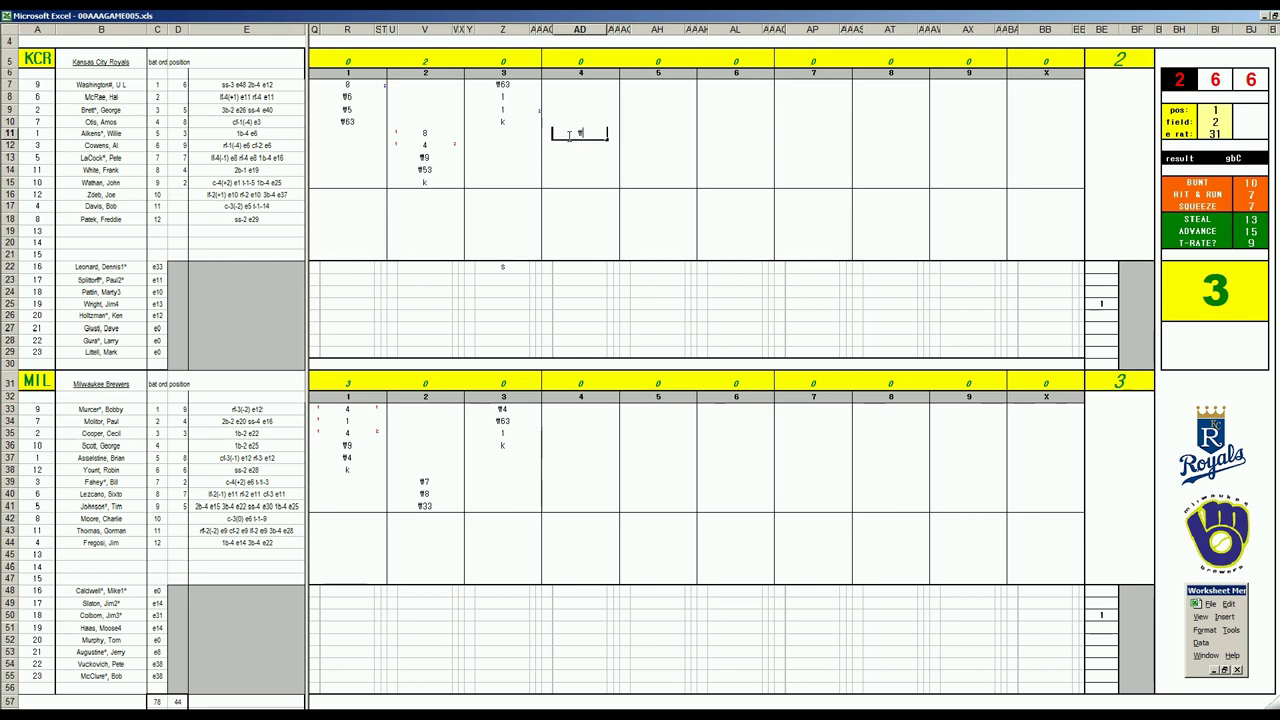
{"action": "type", "text": "13"}
{"action": "key", "text": "Return"}
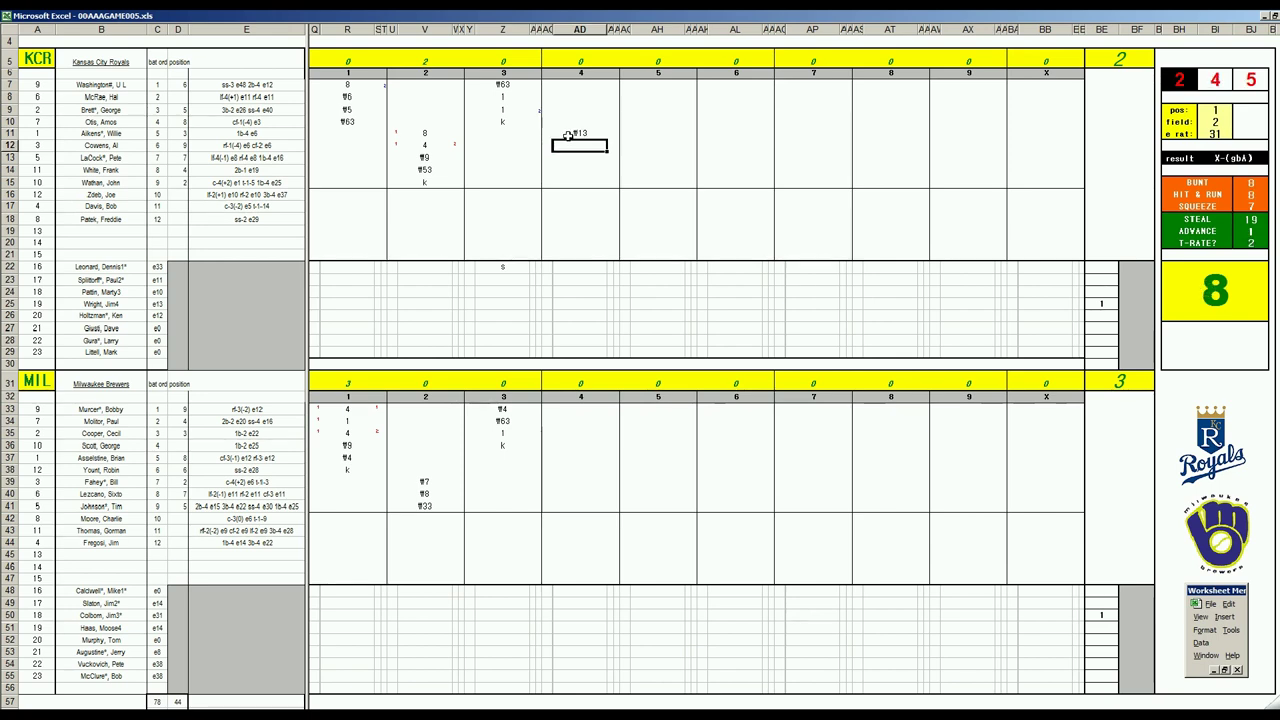
{"action": "type", "text": "1"}
{"action": "key", "text": "Return"}
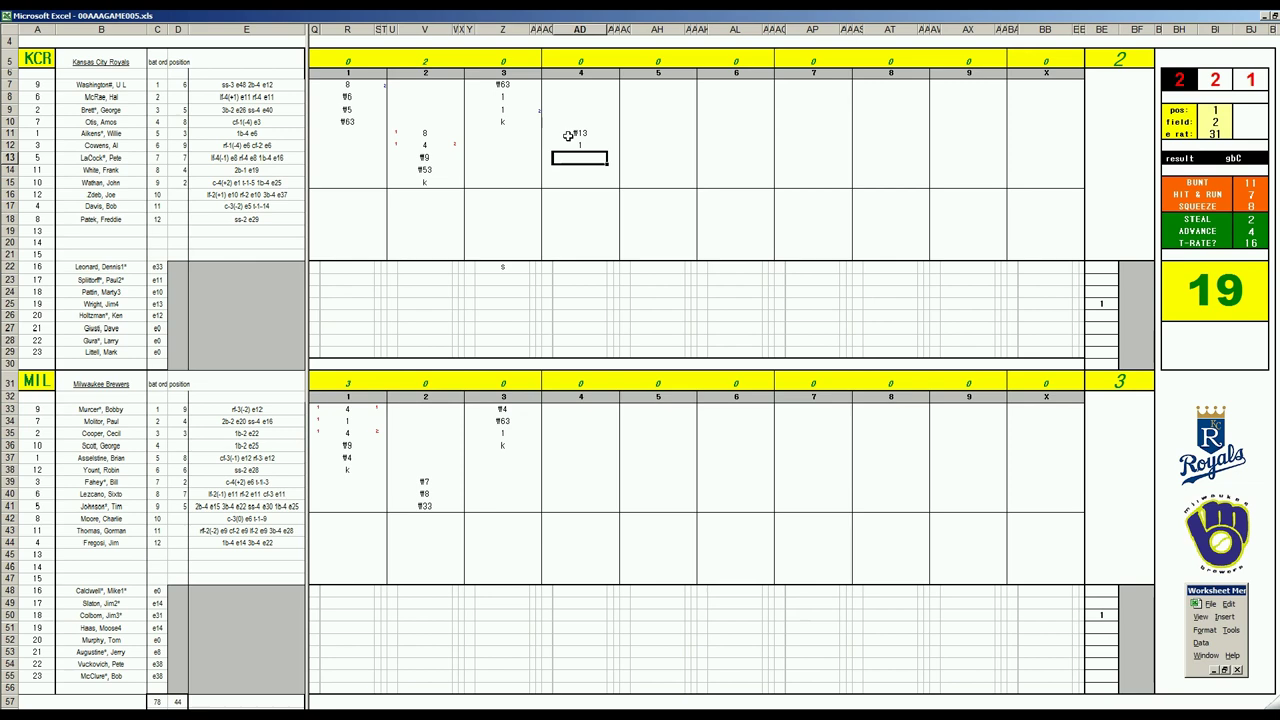
{"action": "type", "text": "¶36"}
{"action": "key", "text": "Return"}
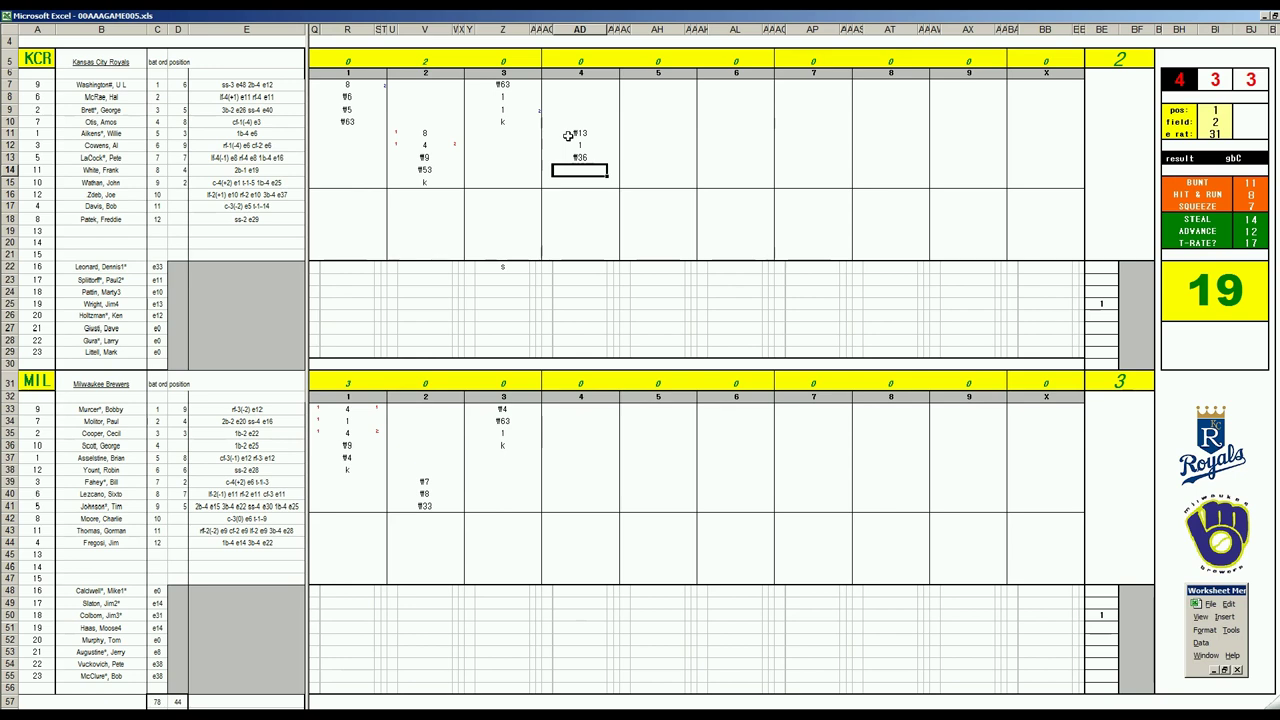
Step: Set the roll panel's pos to 4 and field to 2
{"action": "key", "text": "ctrl+p"}
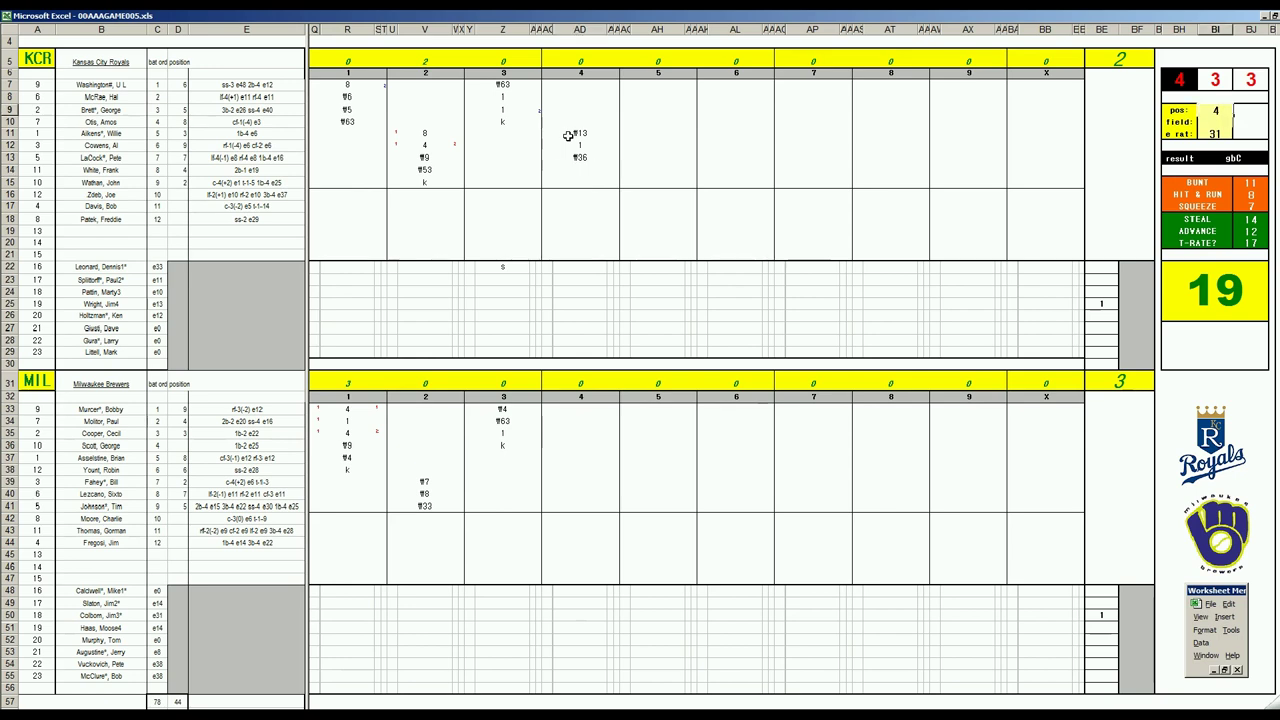
{"action": "key", "text": "ctrl+f"}
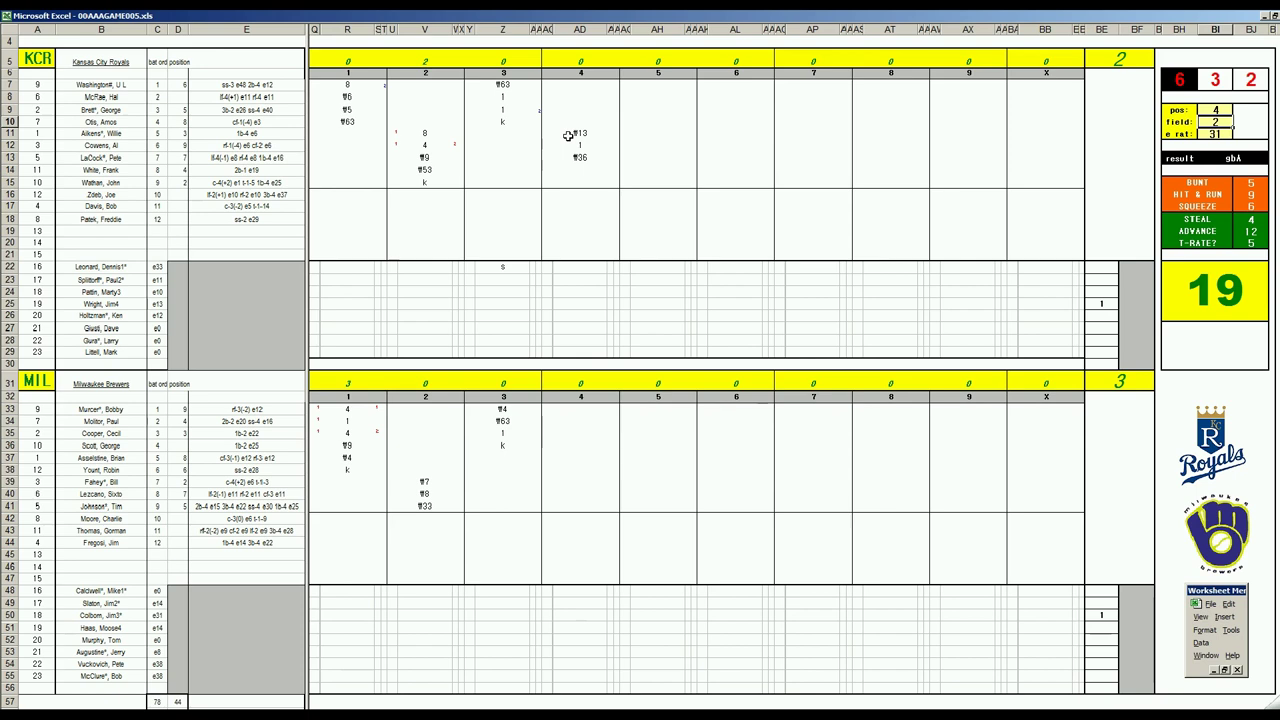
{"action": "left_click", "coordinate": [590, 170]}
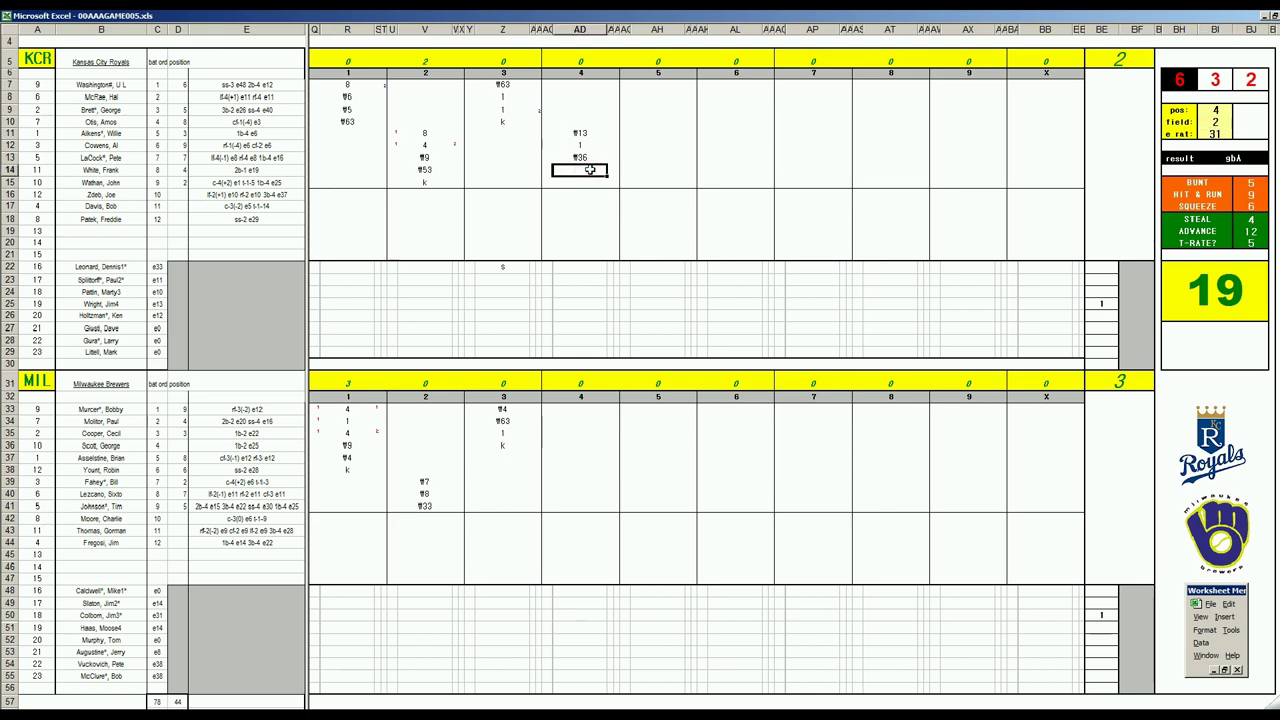
Step: Close the Royals' fourth with ¶43 and enter 8 for the Brewers' leadoff batter
{"action": "type", "text": "¶43"}
{"action": "left_click", "coordinate": [565, 460]}
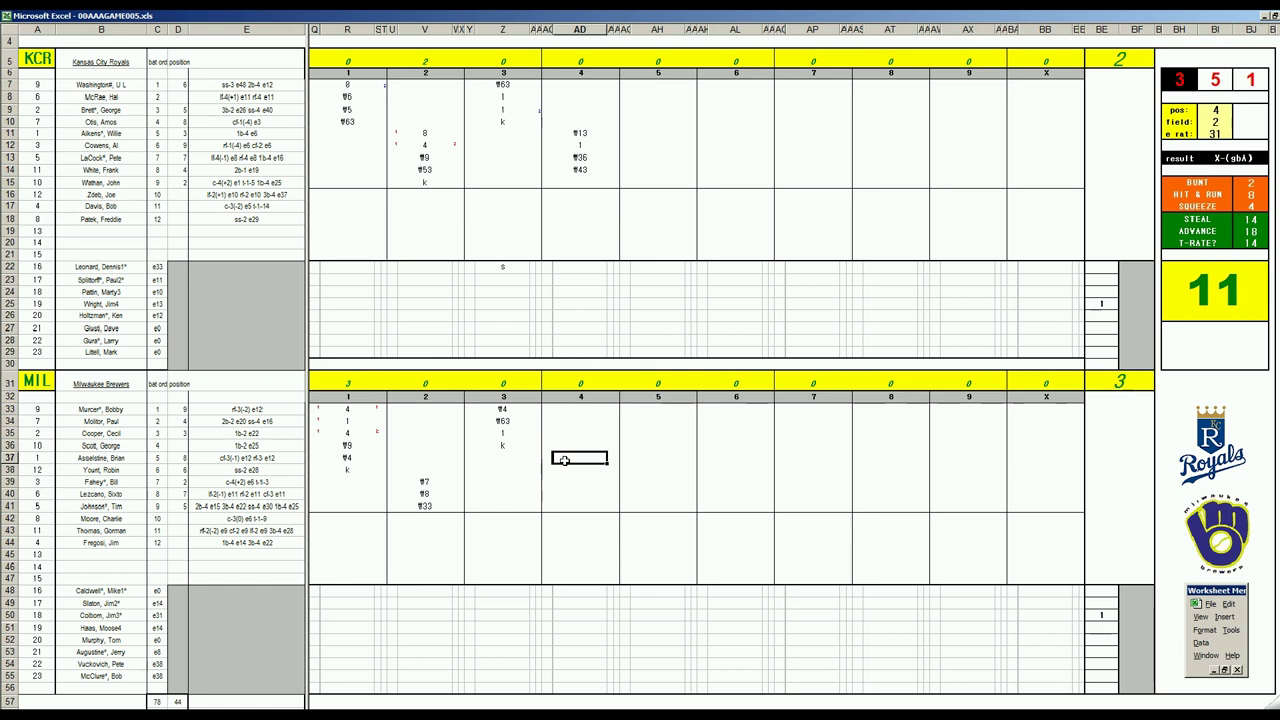
{"action": "type", "text": "8"}
{"action": "key", "text": "Return"}
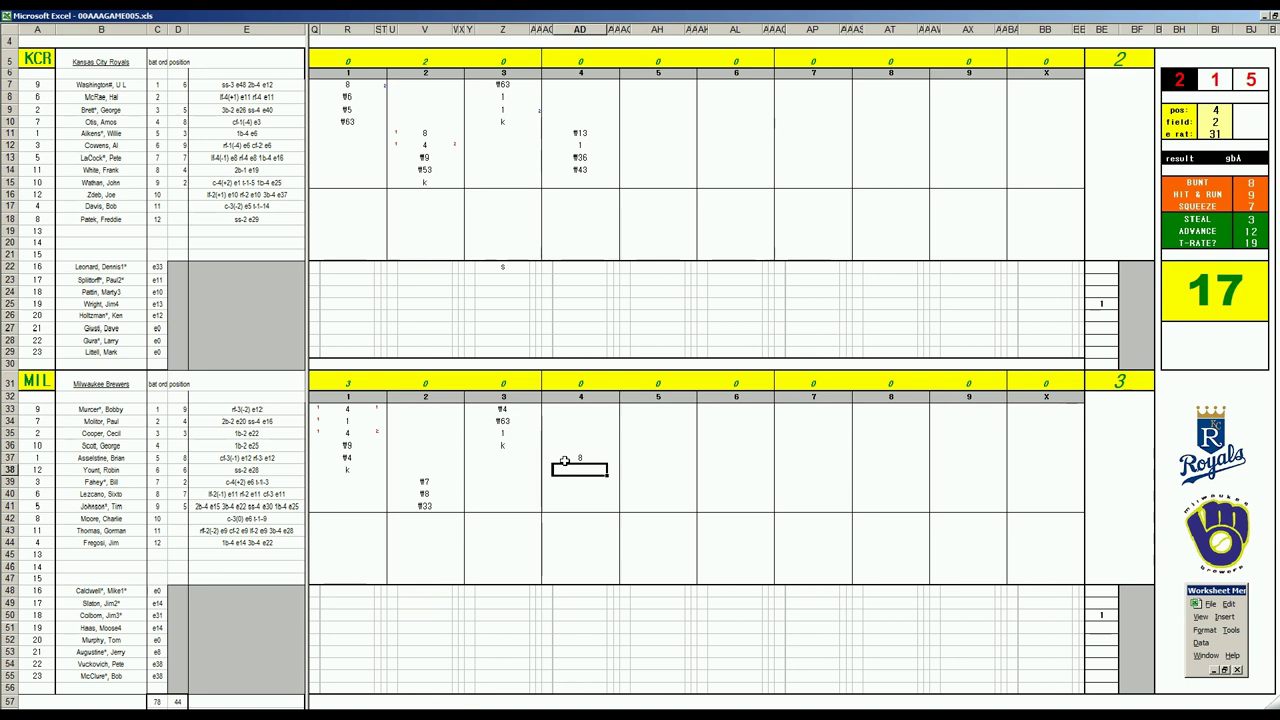
Step: Enter 1 and ¶163 for the next Brewers batters, rerolling between plays, scoring one run
{"action": "type", "text": "1"}
{"action": "key", "text": "Return"}
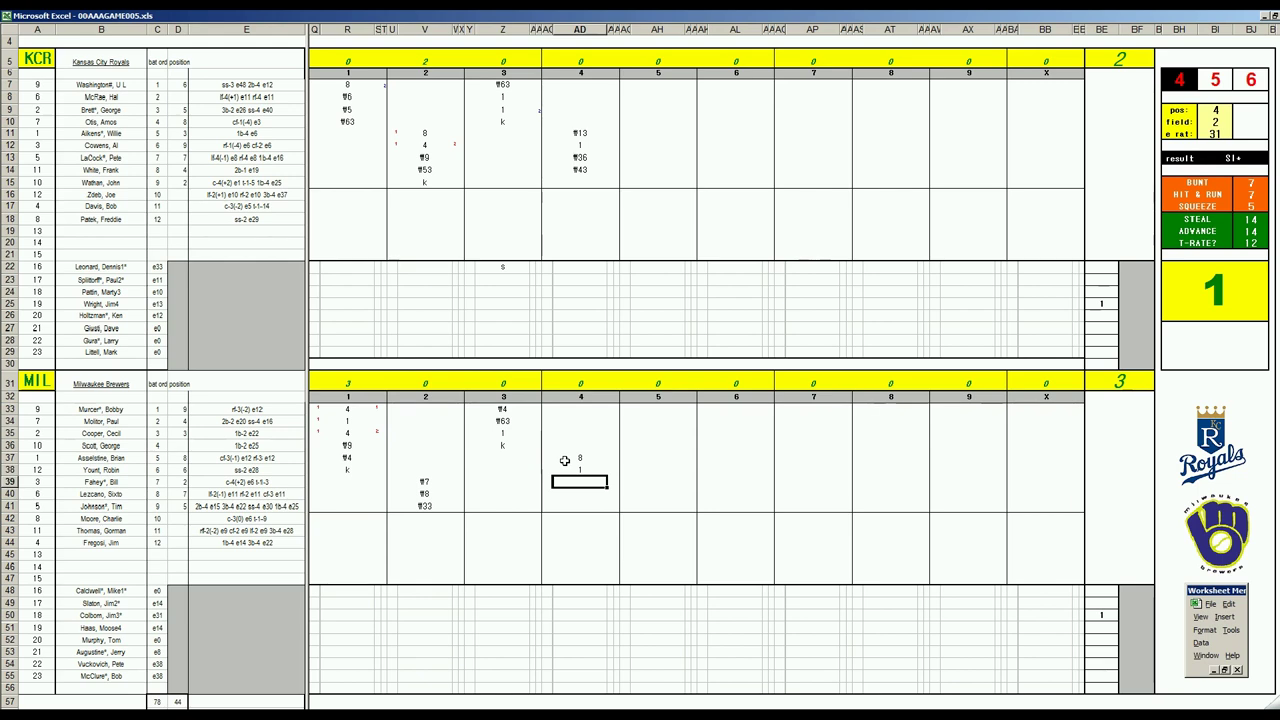
{"action": "key", "text": "ctrl+r"}
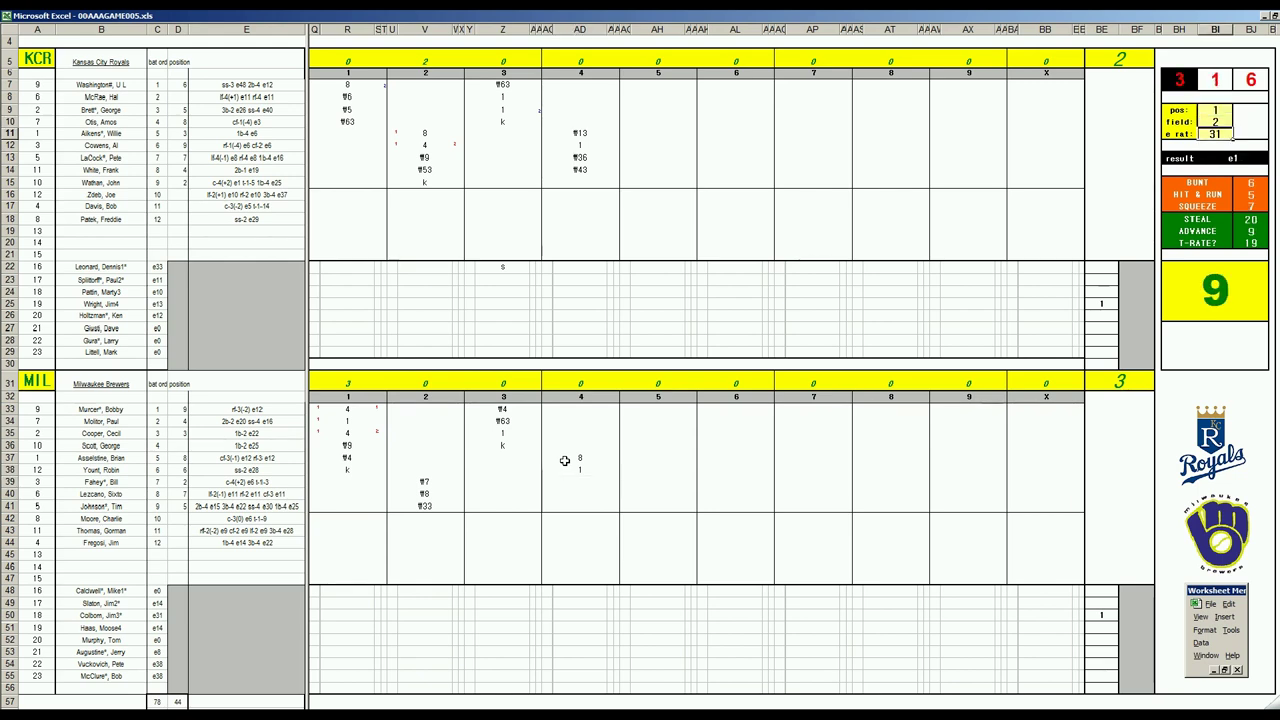
{"action": "key", "text": "ctrl+r"}
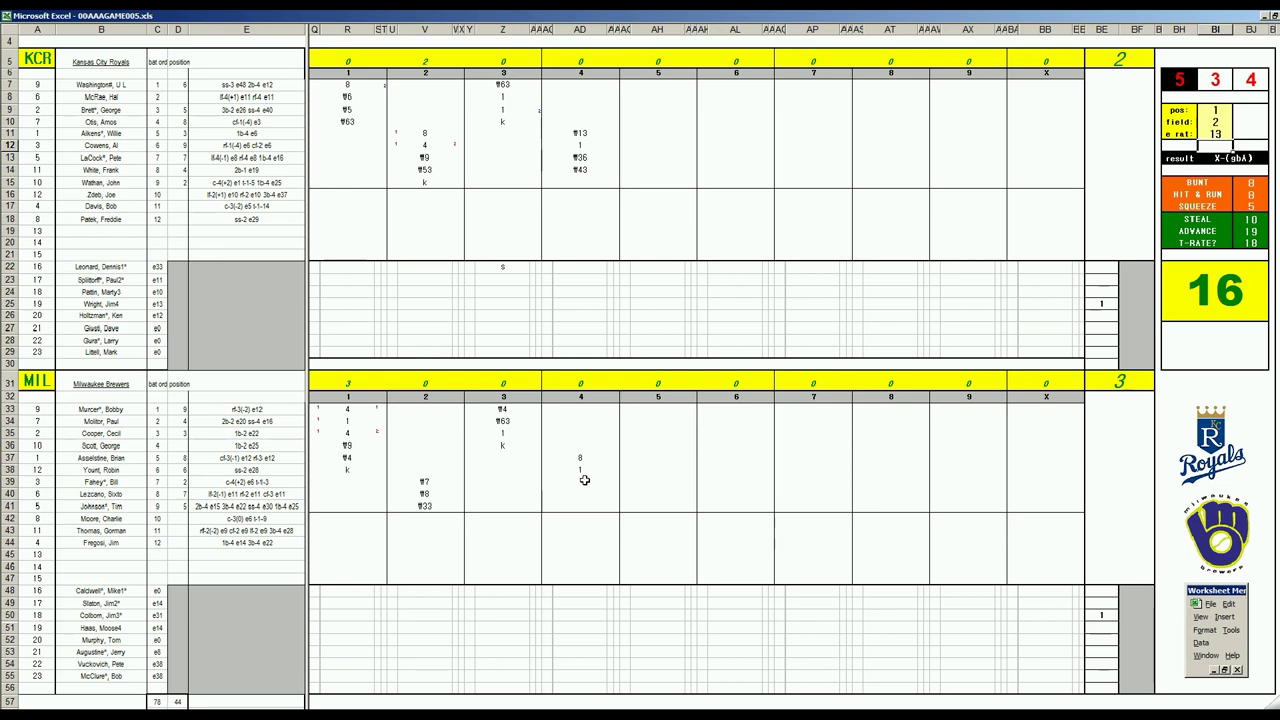
{"action": "left_click", "coordinate": [584, 480]}
{"action": "type", "text": "f163"}
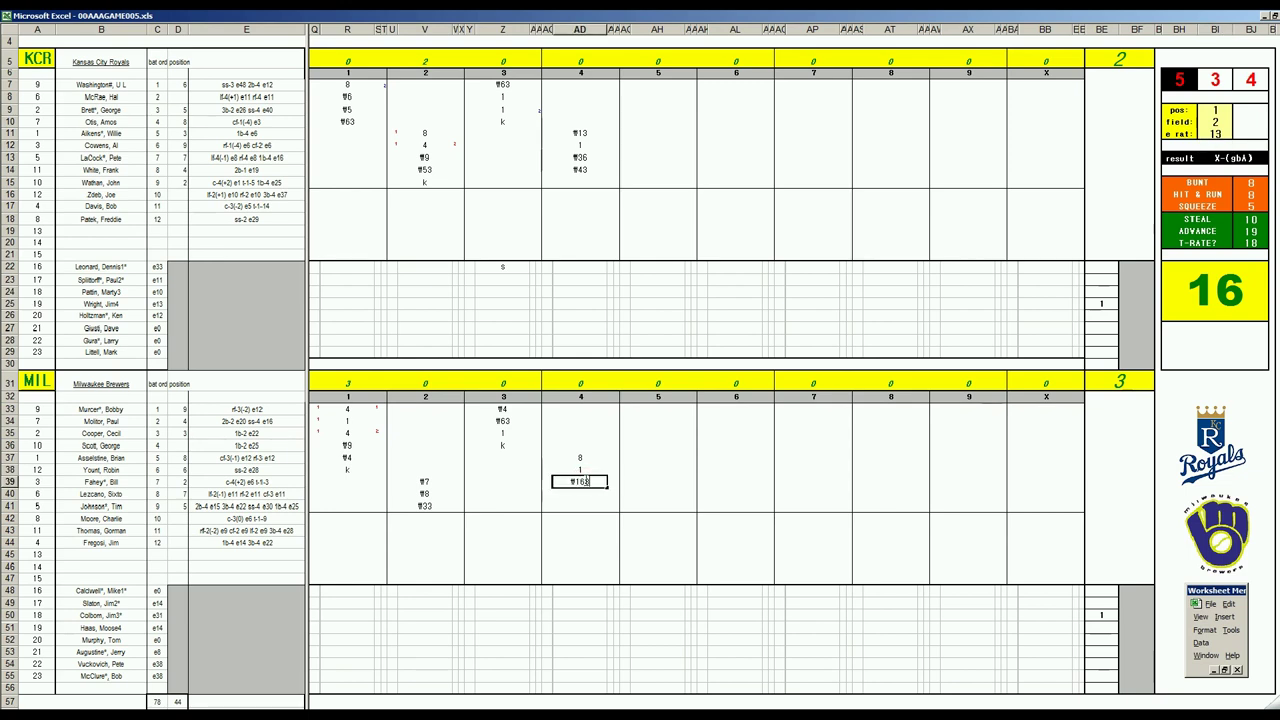
{"action": "key", "text": "Return"}
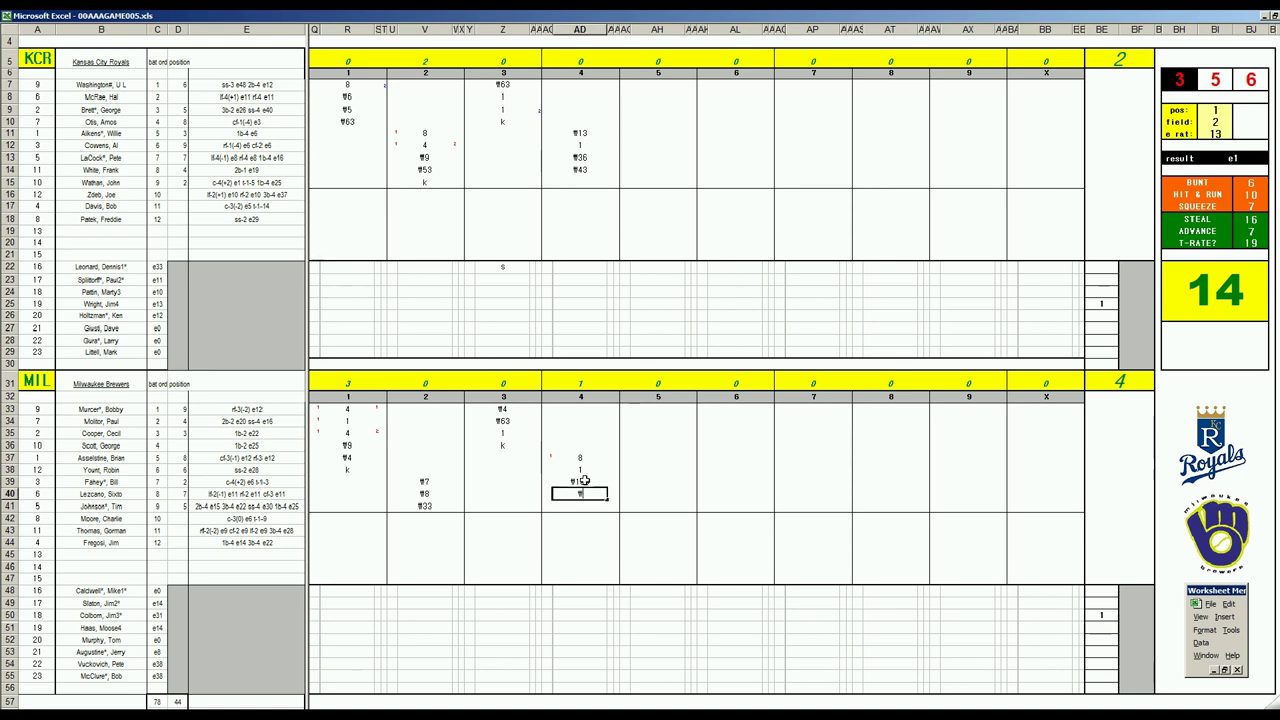
Step: Commit f8, then log 2 and ¶63 as the Royals' first fifth-inning entries
{"action": "type", "text": "f8"}
{"action": "left_click", "coordinate": [647, 182]}
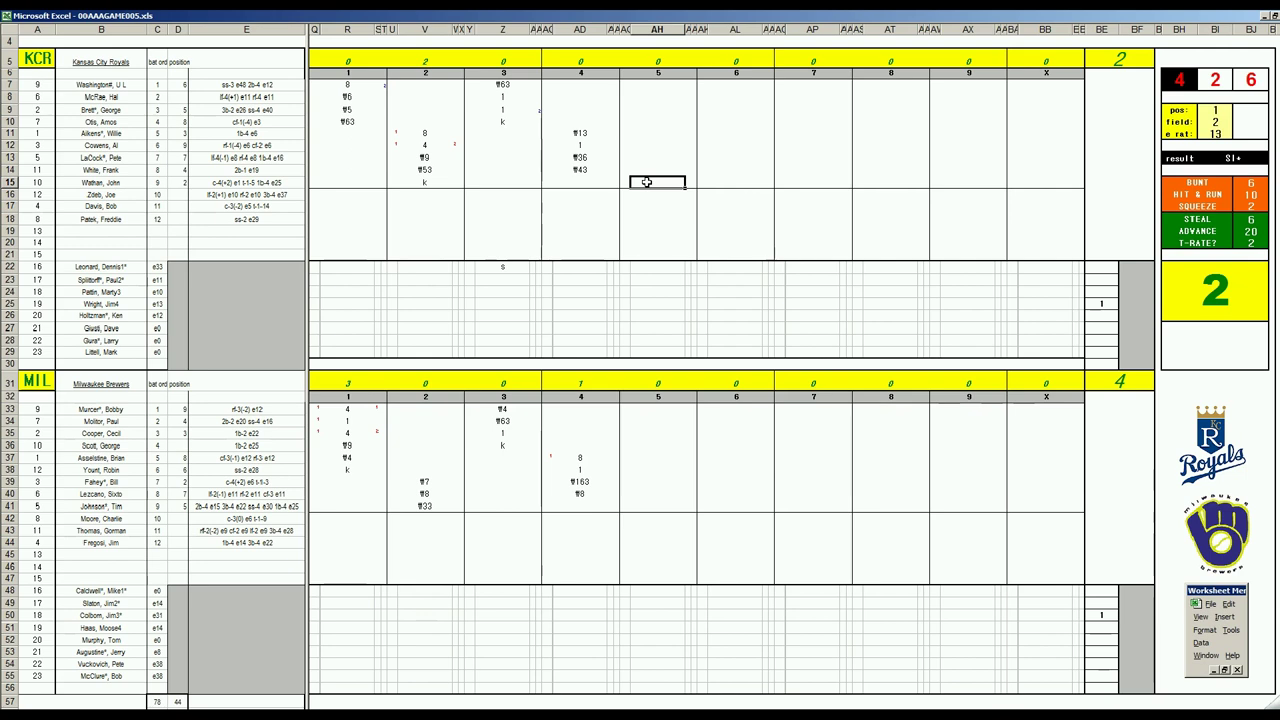
{"action": "type", "text": "2"}
{"action": "key", "text": "Return"}
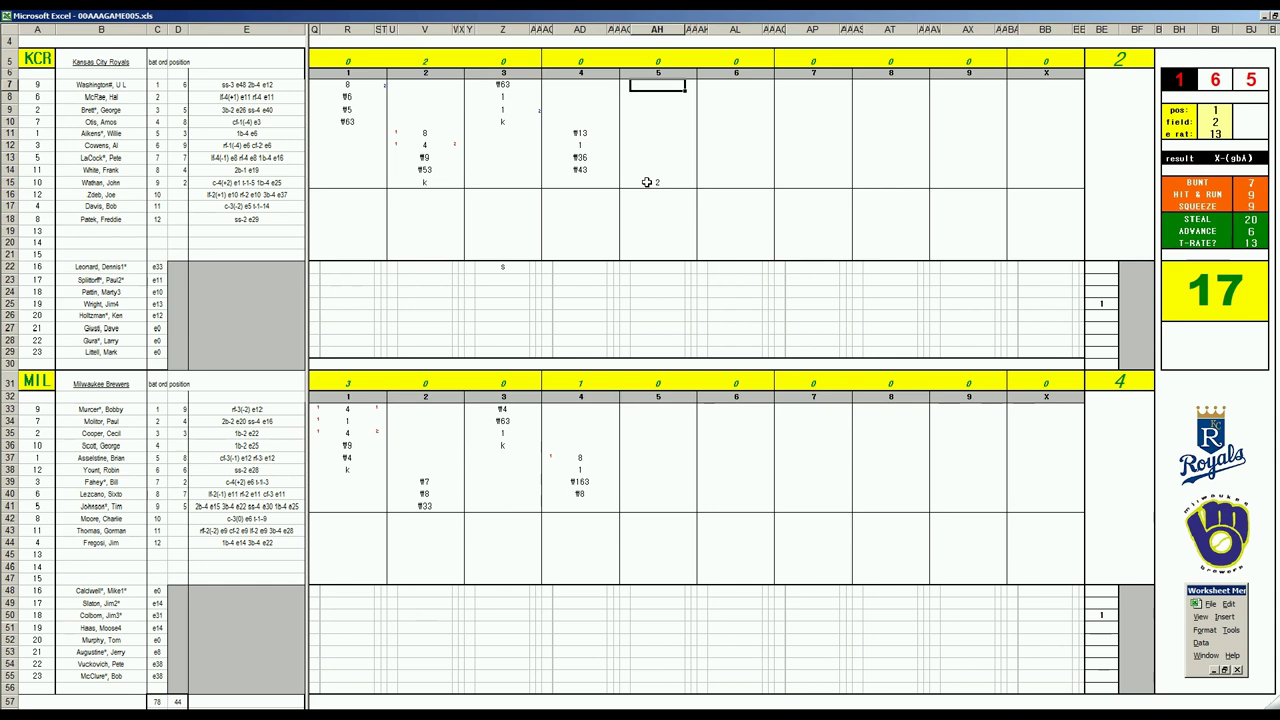
{"action": "type", "text": "¶63"}
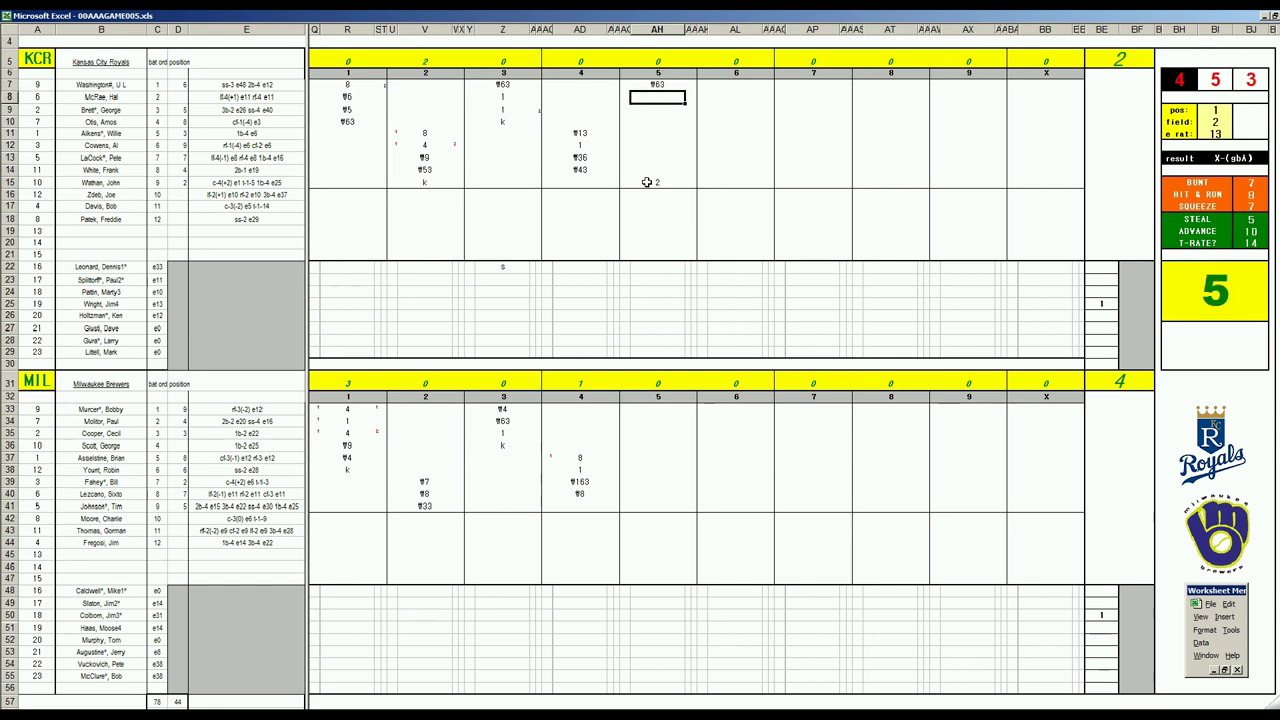
{"action": "key", "text": "Return"}
Step: Record the second batter's 2 with a run mark of 1, then the ¶33 out
{"action": "type", "text": "2"}
{"action": "key", "text": "Left"}
{"action": "key", "text": "Down"}
{"action": "key", "text": "Down"}
{"action": "key", "text": "Down"}
{"action": "key", "text": "Down"}
{"action": "key", "text": "Down"}
{"action": "key", "text": "Down"}
{"action": "key", "text": "Down"}
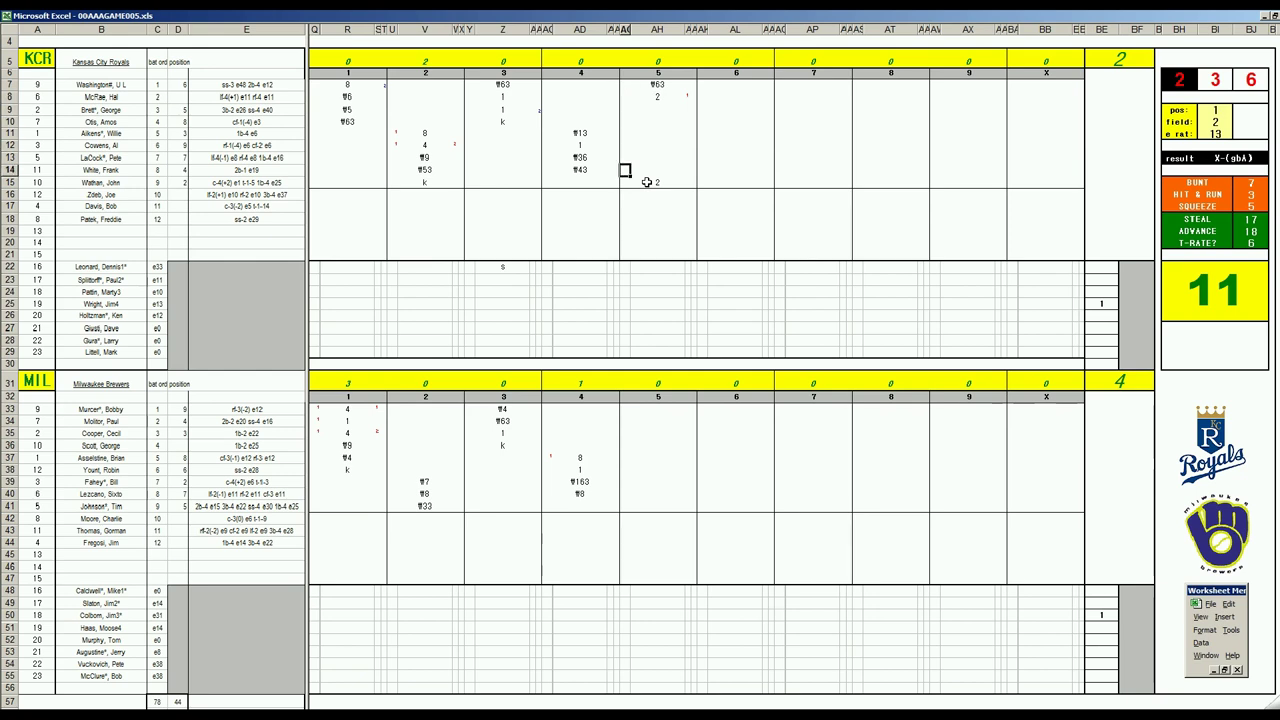
{"action": "type", "text": "1"}
{"action": "key", "text": "Right"}
{"action": "key", "text": "Up"}
{"action": "key", "text": "Up"}
{"action": "key", "text": "Up"}
{"action": "key", "text": "Up"}
{"action": "key", "text": "Up"}
{"action": "key", "text": "Up"}
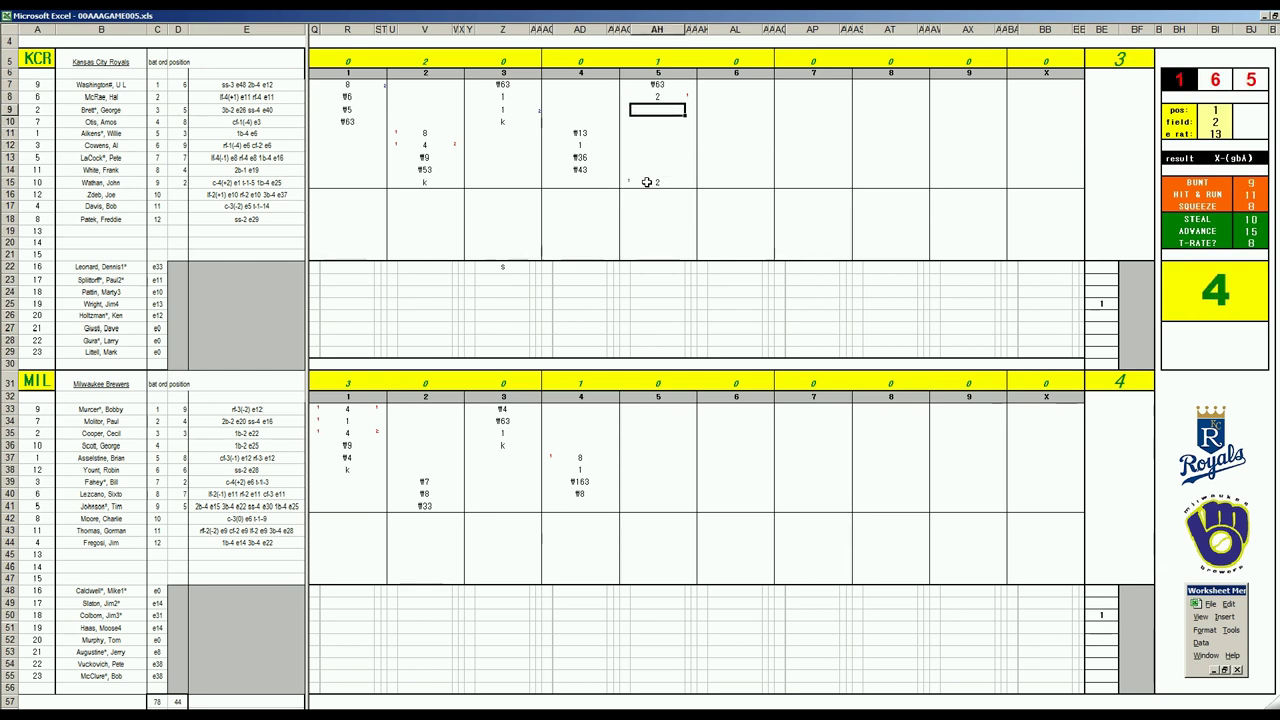
{"action": "type", "text": "¶33"}
{"action": "key", "text": "Return"}
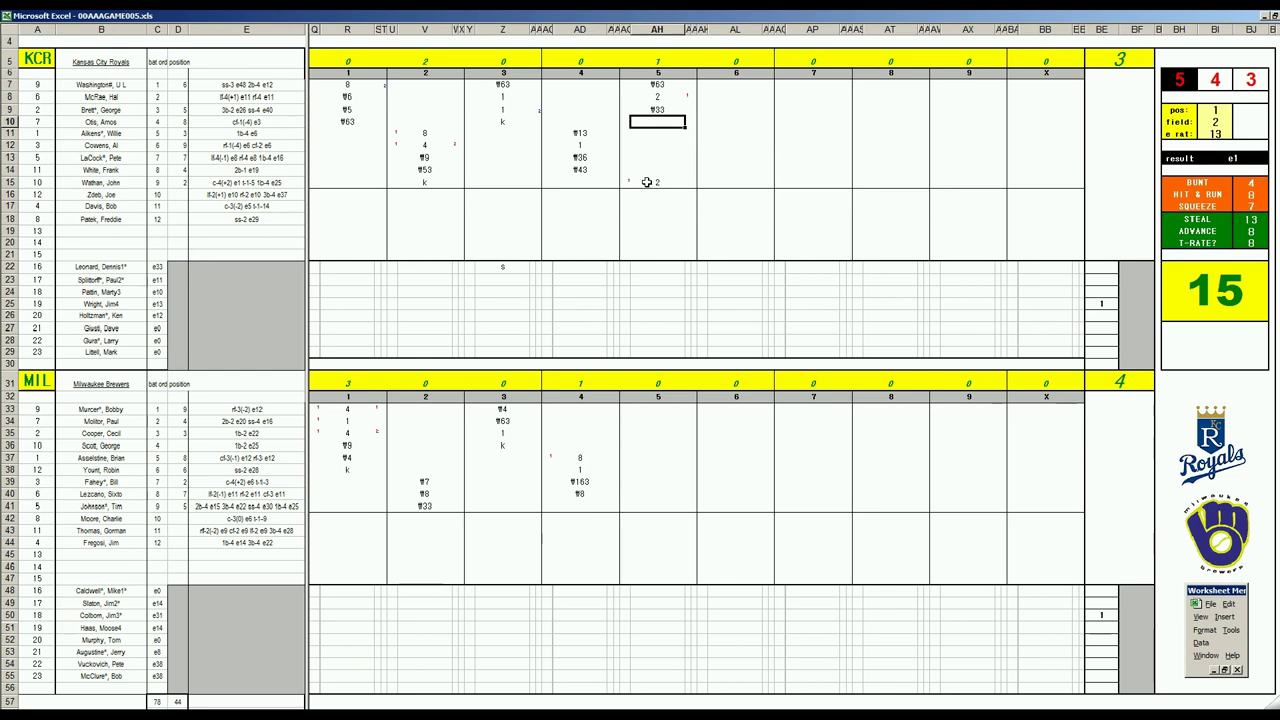
Step: Commit ¶9, then enter 8 and ¶64 for the Brewers' first fifth-inning batters
{"action": "type", "text": "¶9"}
{"action": "left_click", "coordinate": [654, 508]}
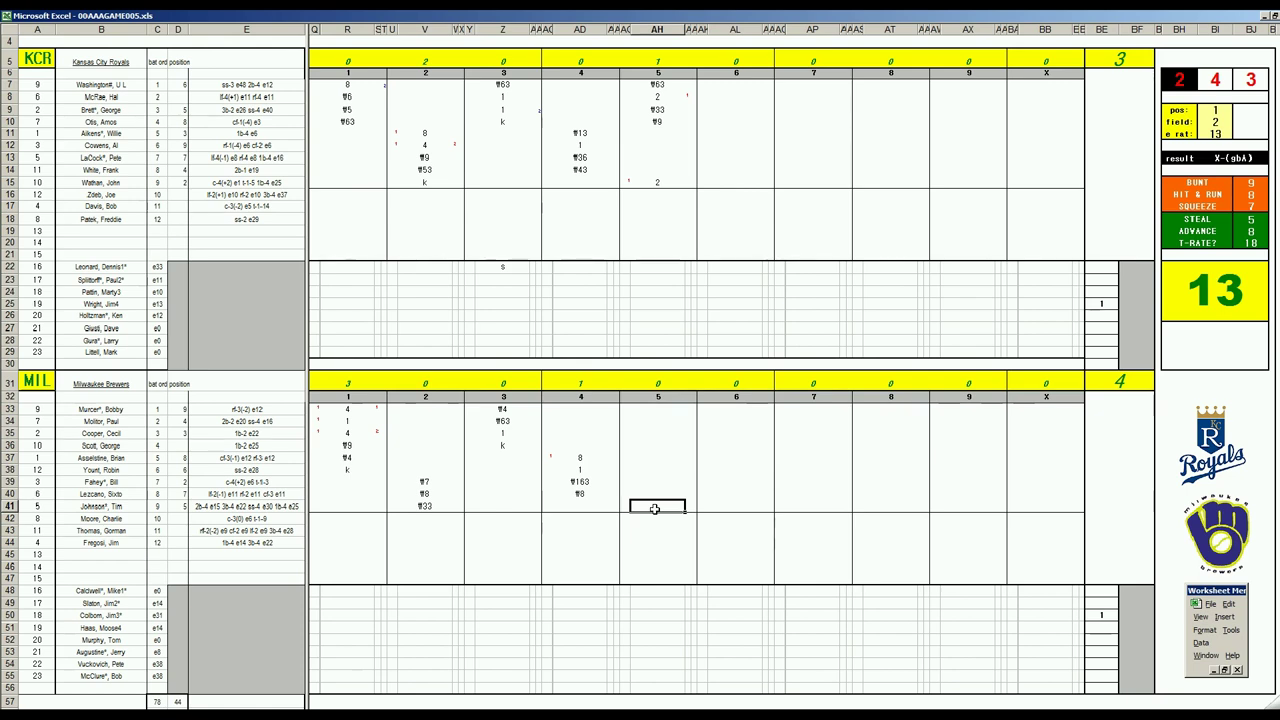
{"action": "key", "text": "Up"}
{"action": "key", "text": "Up"}
{"action": "key", "text": "Up"}
{"action": "key", "text": "Up"}
{"action": "key", "text": "Up"}
{"action": "key", "text": "Up"}
{"action": "key", "text": "Up"}
{"action": "key", "text": "Up"}
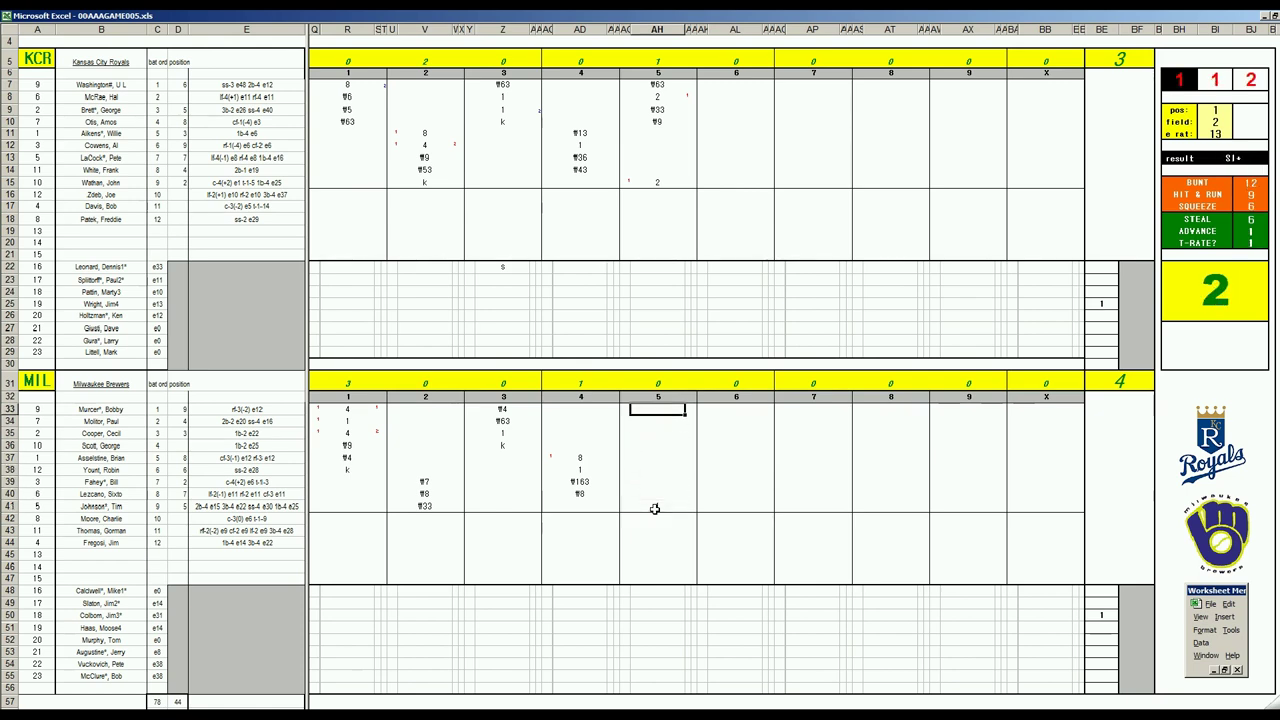
{"action": "type", "text": "8"}
{"action": "key", "text": "Return"}
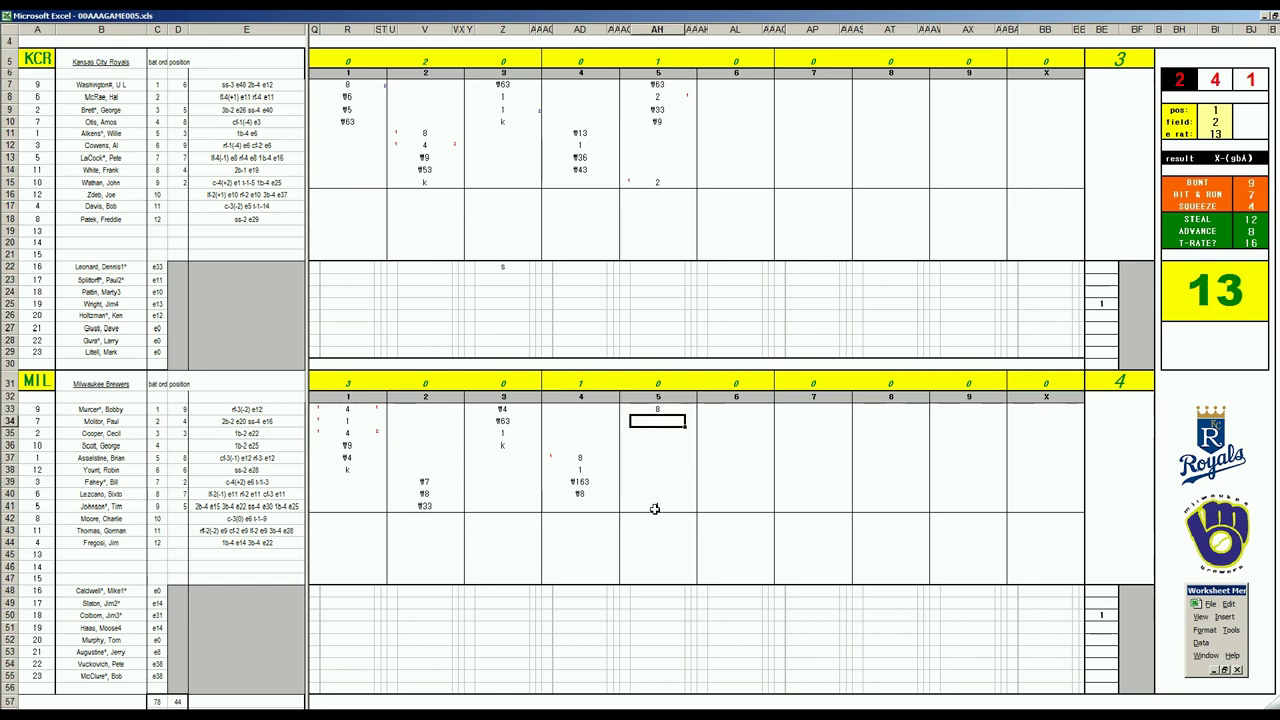
{"action": "type", "text": "¶64"}
{"action": "key", "text": "Return"}
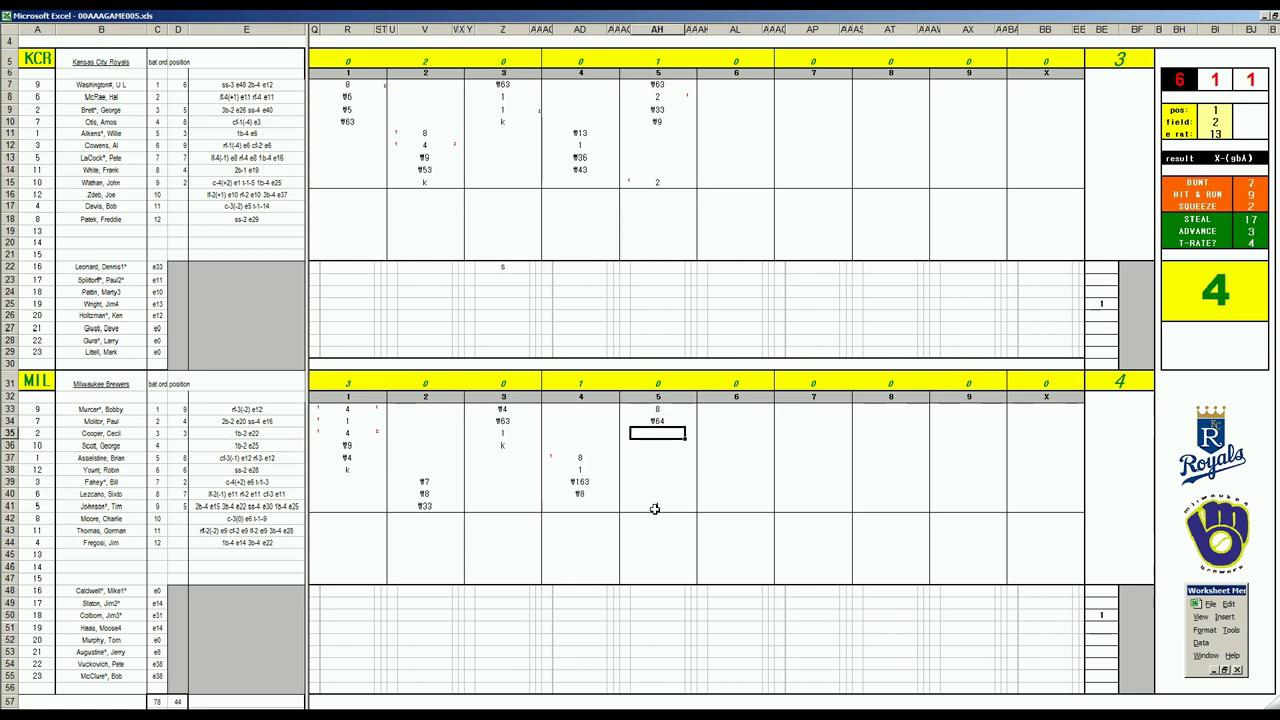
Step: Enter 9 with a run mark, then 1, and start ¶53 for the next Brewers batter
{"action": "type", "text": "9"}
{"action": "key", "text": "Tab"}
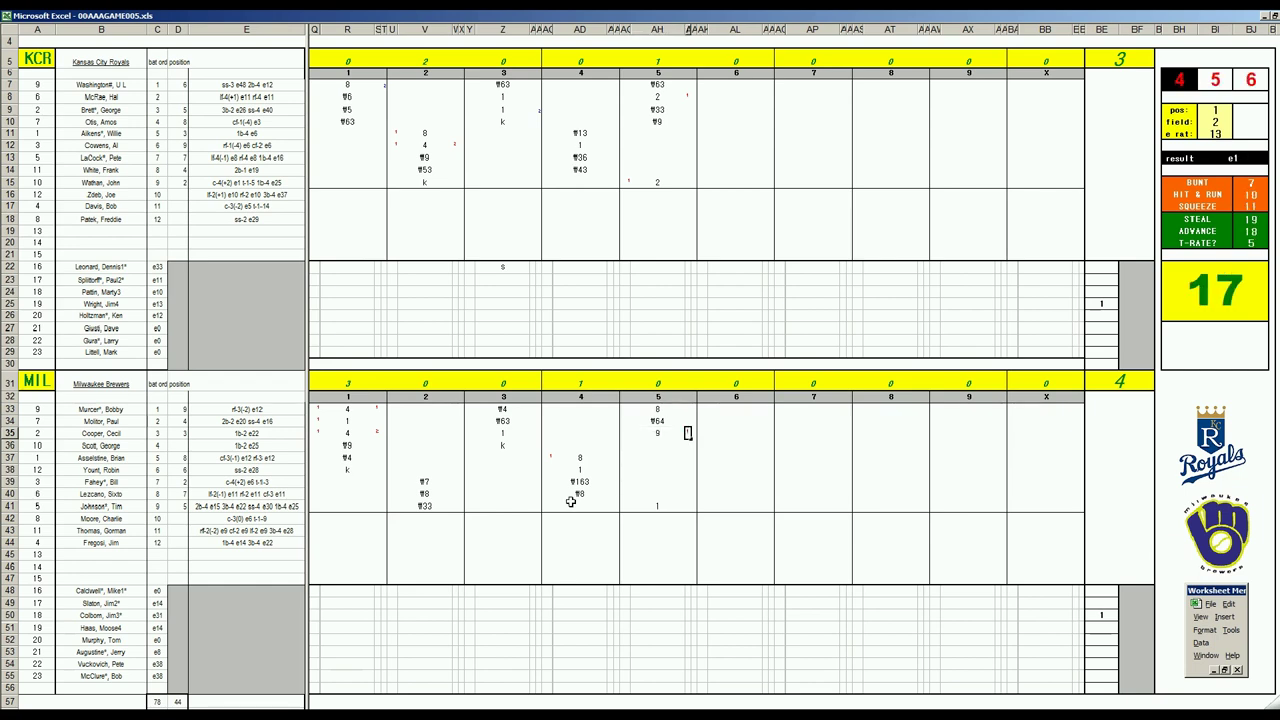
{"action": "key", "text": "Left"}
{"action": "key", "text": "Left"}
{"action": "key", "text": "Down"}
{"action": "key", "text": "Down"}
{"action": "key", "text": "Down"}
{"action": "key", "text": "Down"}
{"action": "key", "text": "Down"}
{"action": "key", "text": "Down"}
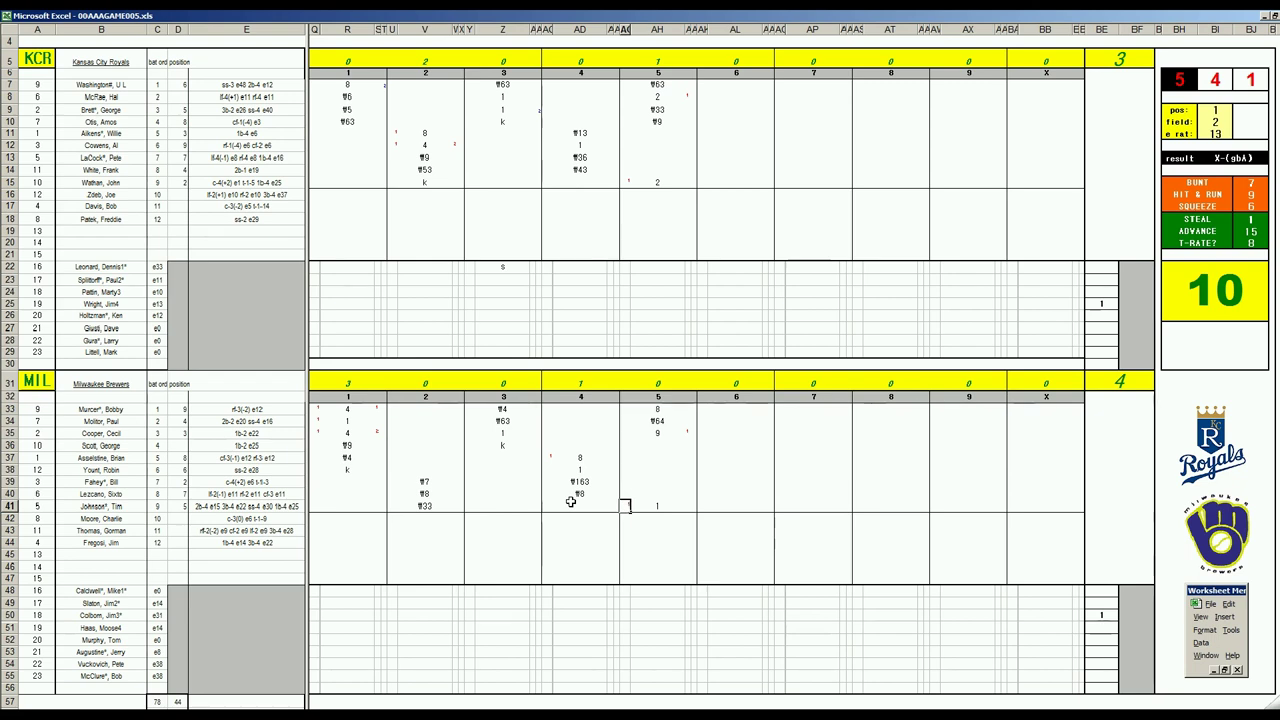
{"action": "key", "text": "Right"}
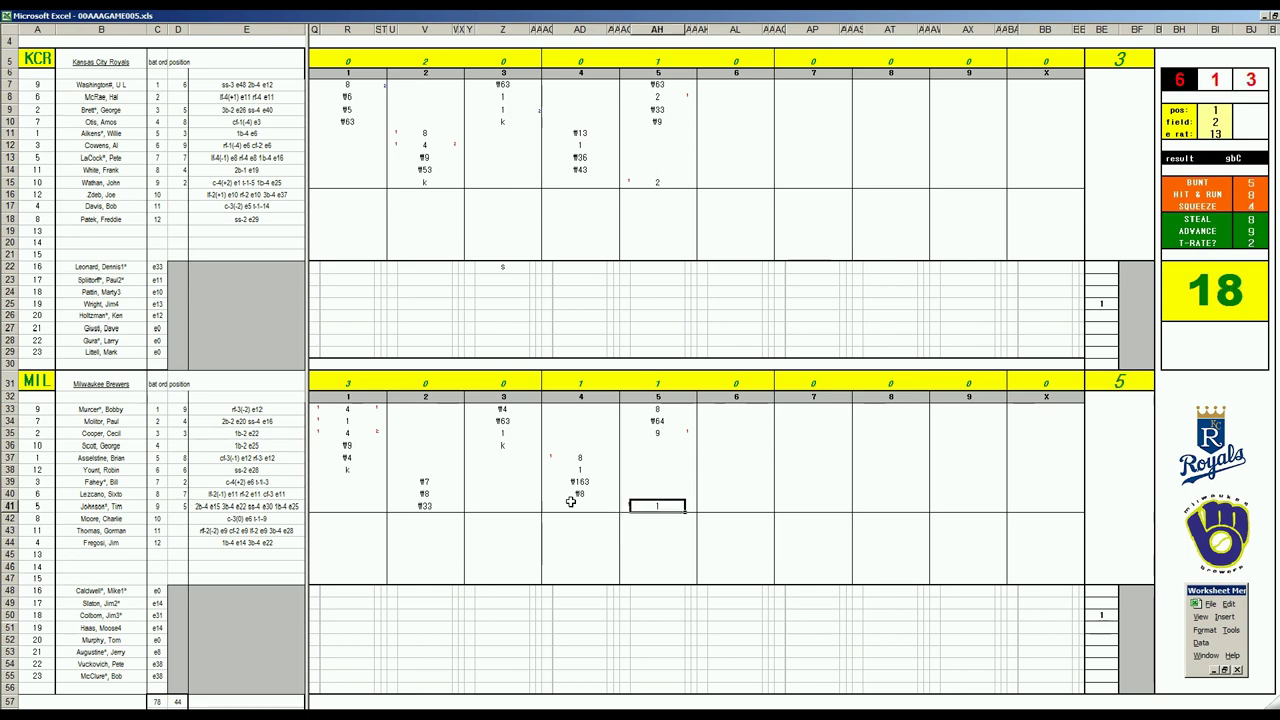
{"action": "key", "text": "Up"}
{"action": "key", "text": "Up"}
{"action": "key", "text": "Up"}
{"action": "key", "text": "Up"}
{"action": "key", "text": "Up"}
{"action": "key", "text": "Up"}
{"action": "key", "text": "Up"}
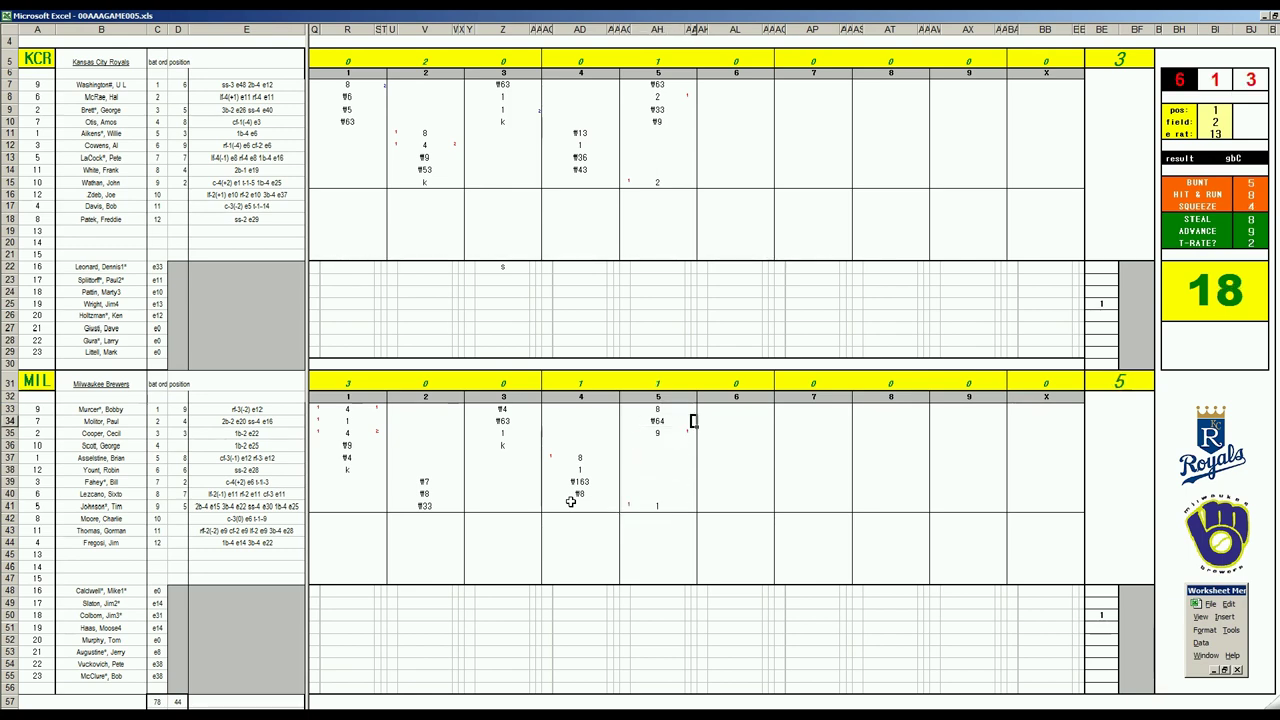
{"action": "key", "text": "Down"}
{"action": "key", "text": "Down"}
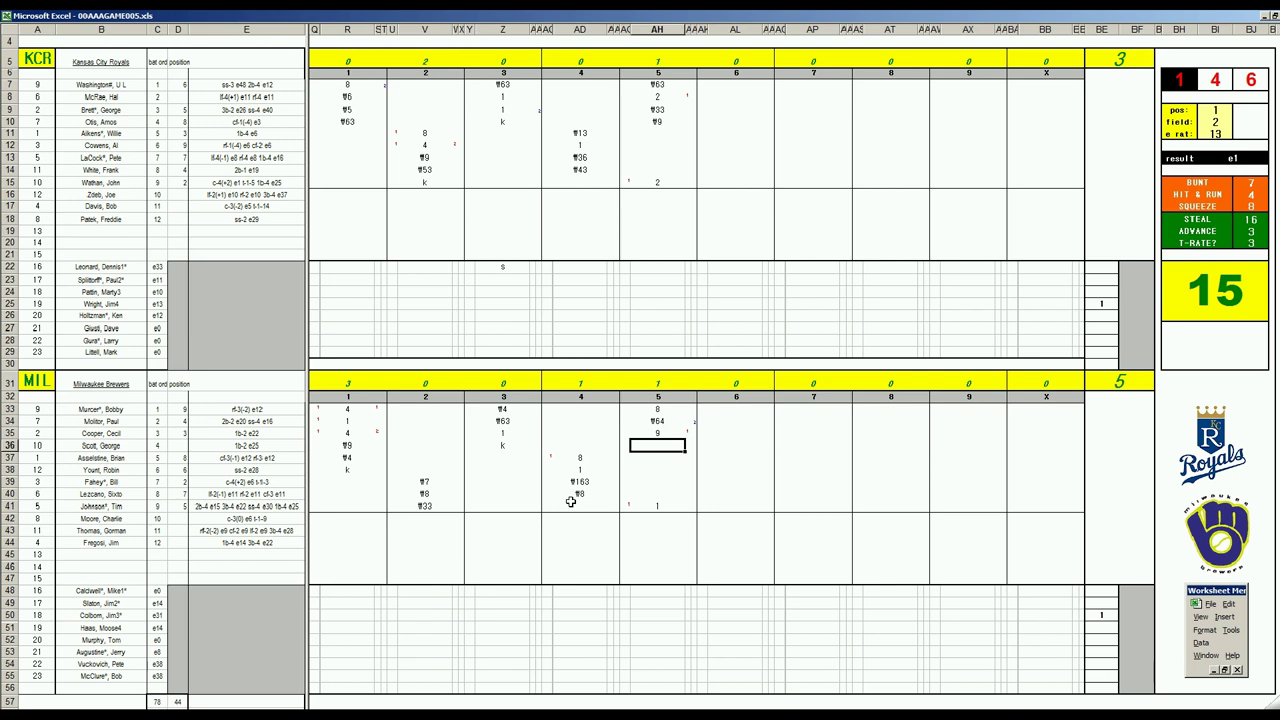
{"action": "type", "text": "1"}
{"action": "key", "text": "Return"}
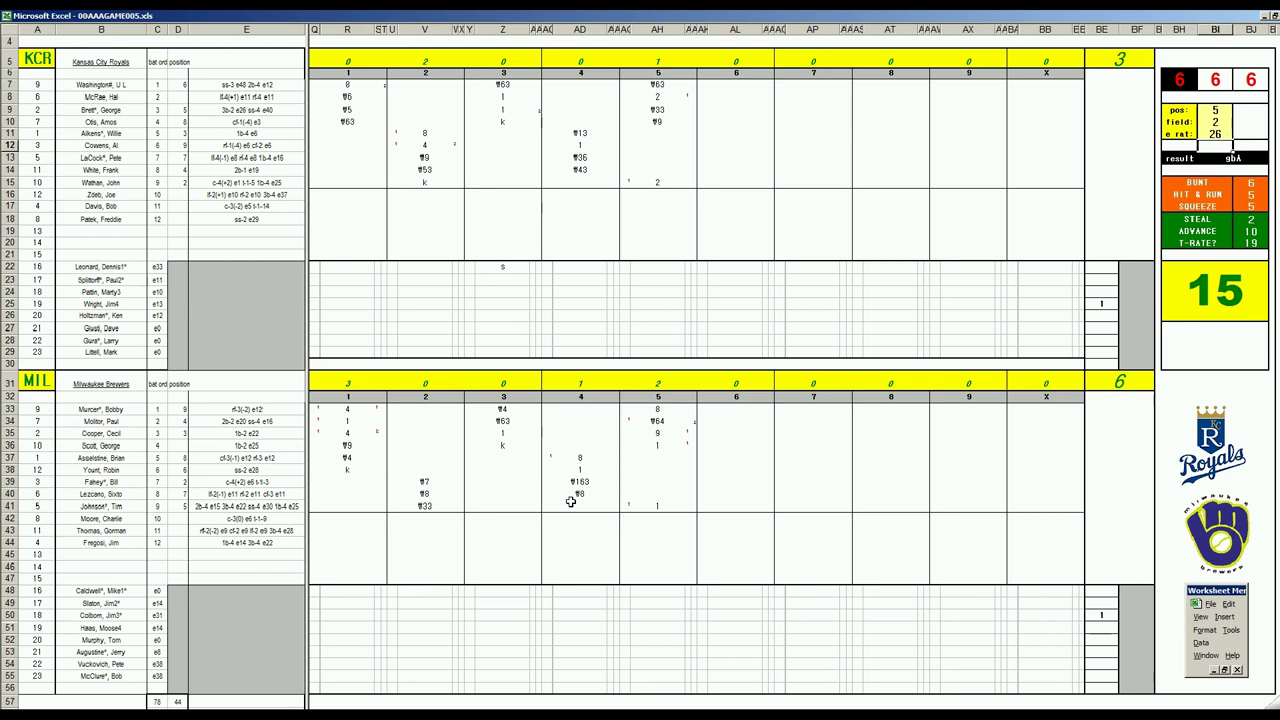
{"action": "left_click", "coordinate": [657, 457]}
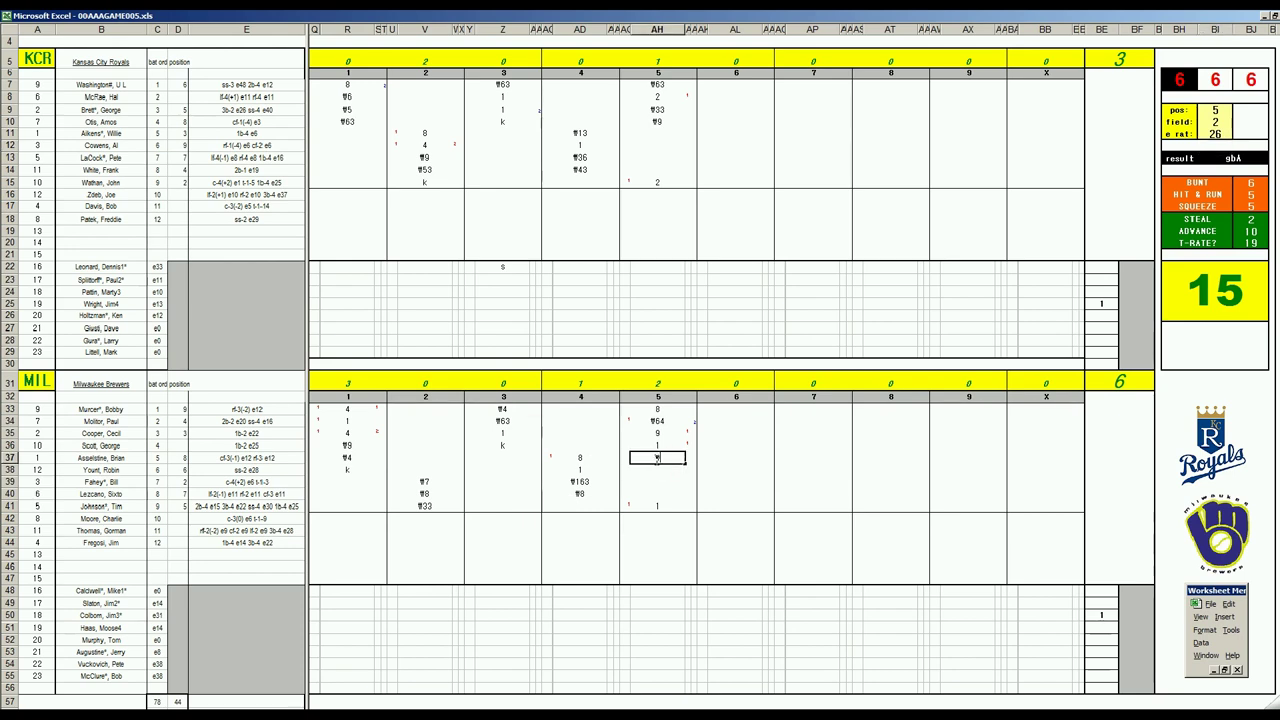
{"action": "type", "text": "53"}
Step: Record a scoreless Royals sixth: 8, f8, f9 and f4
{"action": "left_click", "coordinate": [715, 139]}
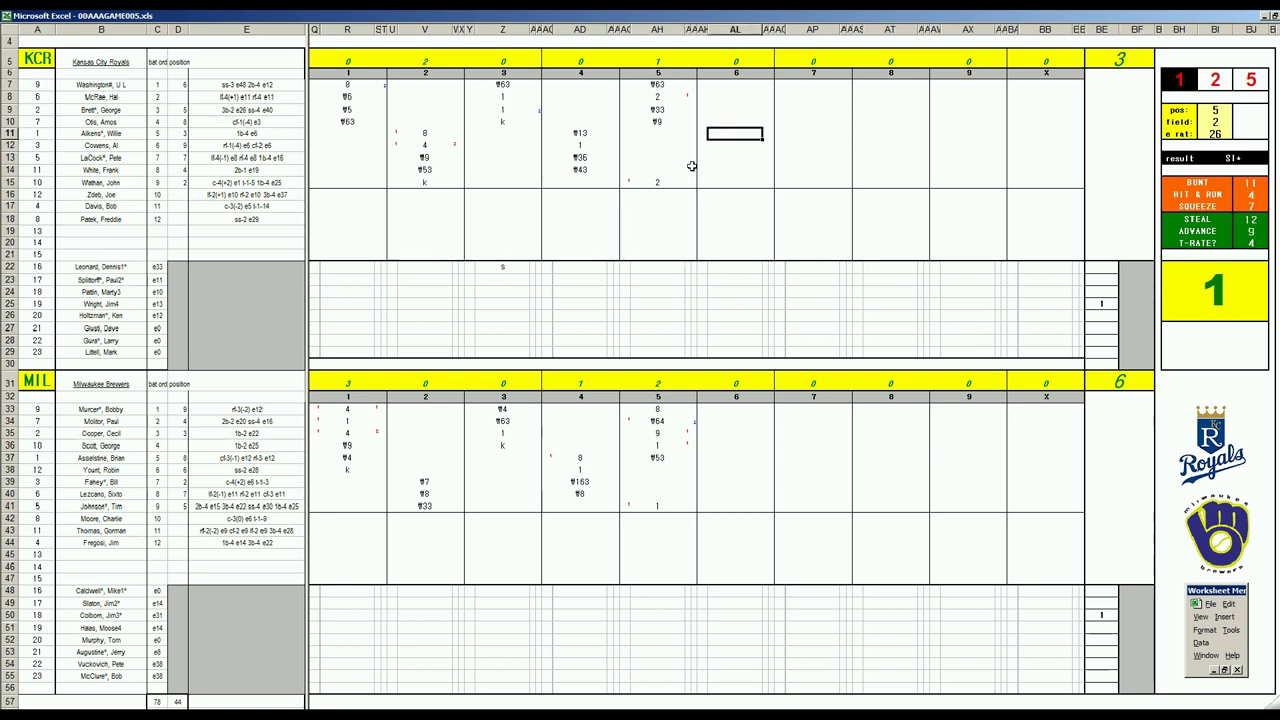
{"action": "type", "text": "8"}
{"action": "key", "text": "Return"}
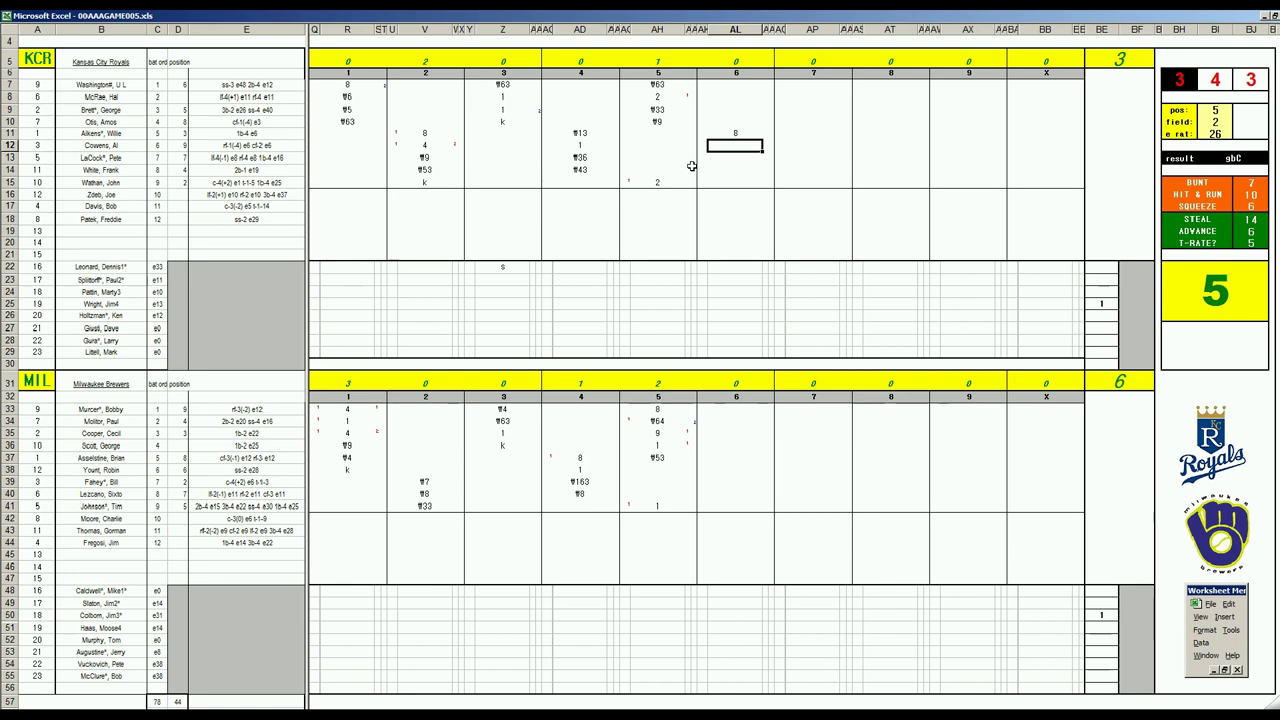
{"action": "type", "text": "f8"}
{"action": "key", "text": "Return"}
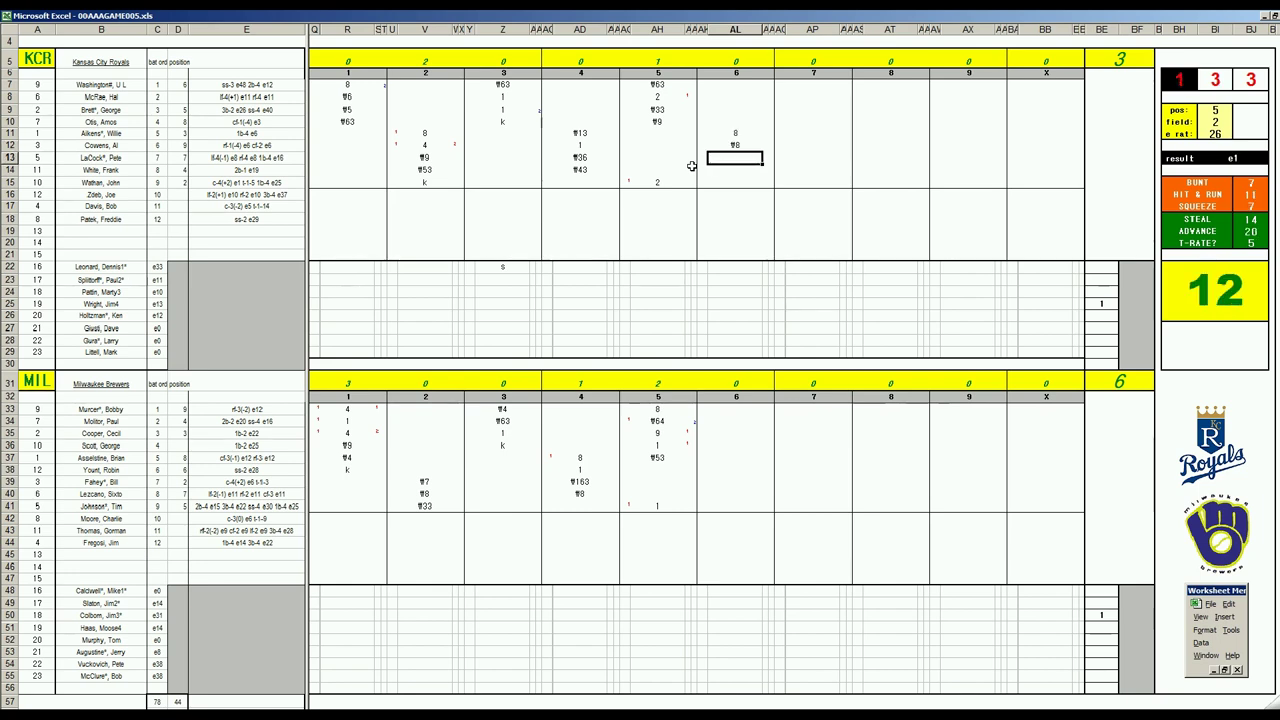
{"action": "type", "text": "f9"}
{"action": "key", "text": "Return"}
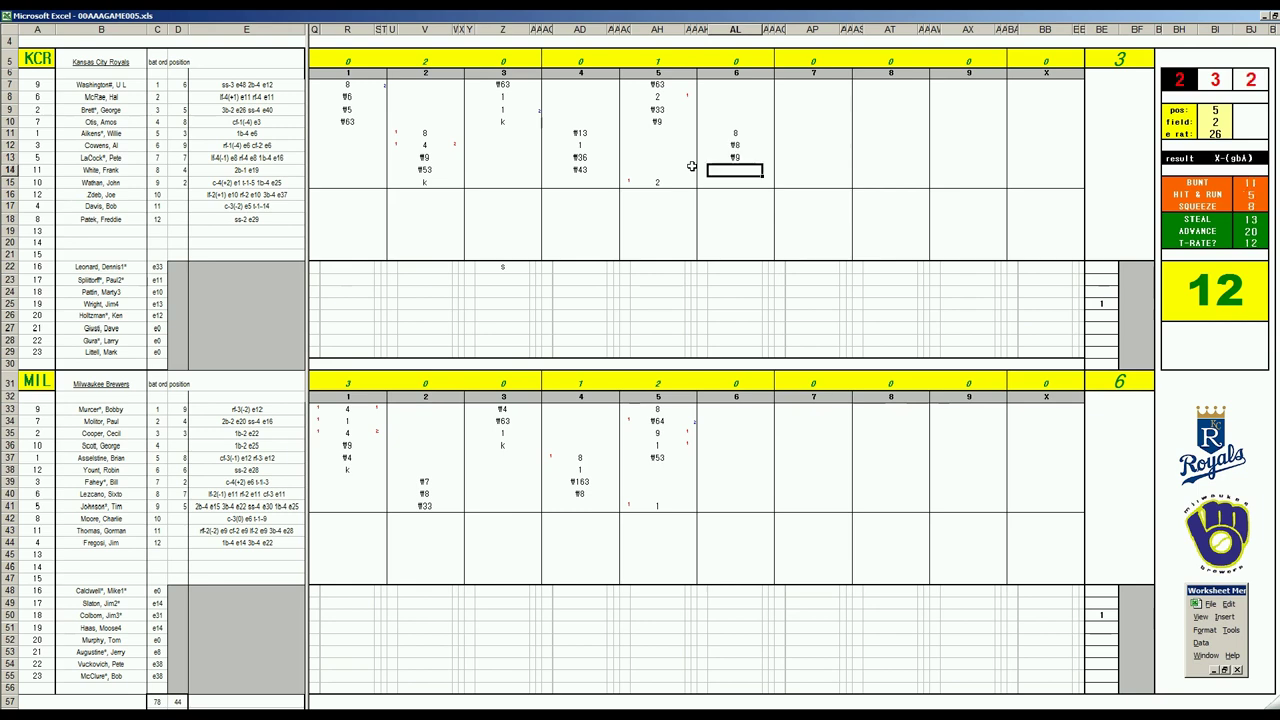
{"action": "type", "text": "f4"}
Step: Enter 1, #3, 1 and 1 in rows 38–41 of the Brewers' sixth
{"action": "left_click", "coordinate": [733, 466]}
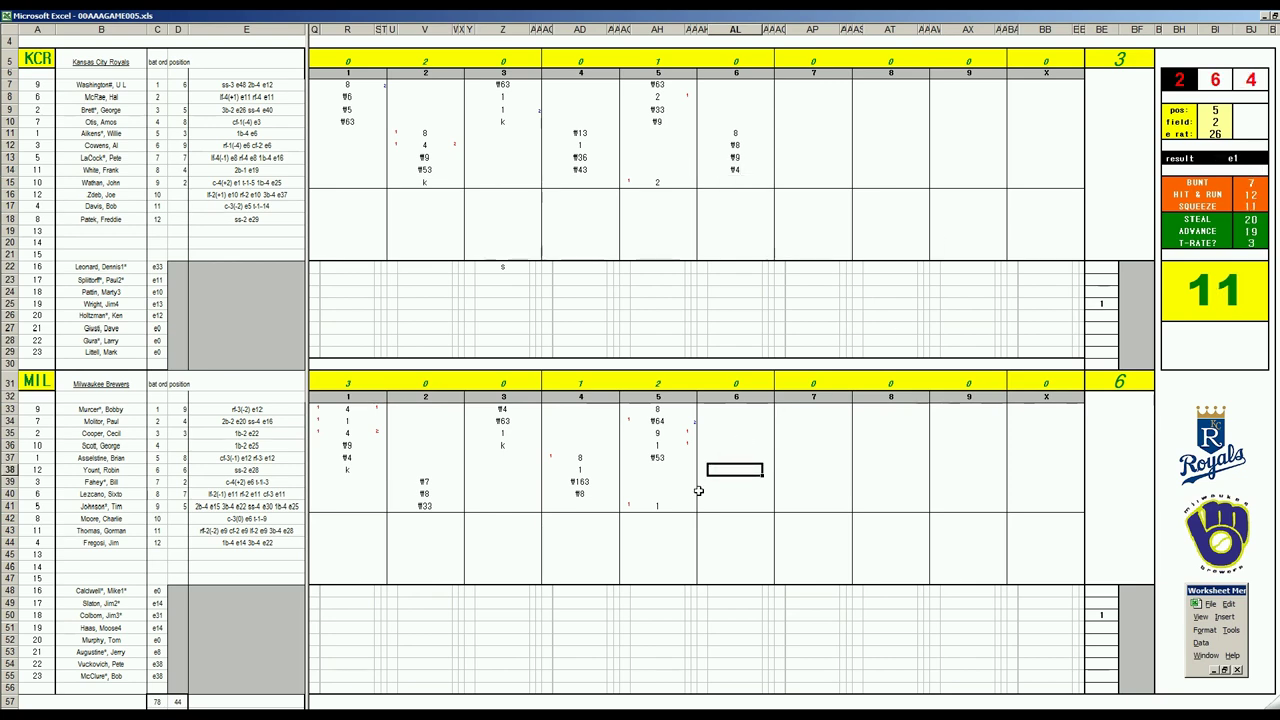
{"action": "type", "text": "1"}
{"action": "key", "text": "Return"}
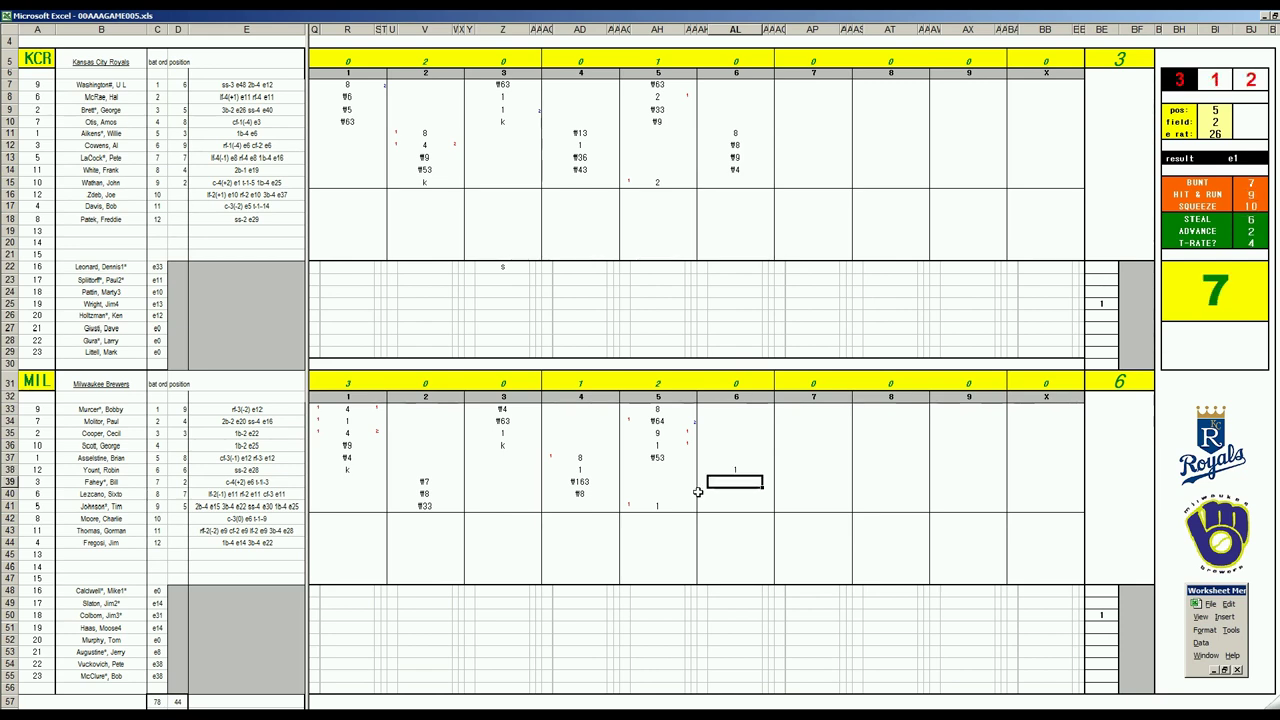
{"action": "type", "text": "#3"}
{"action": "key", "text": "Return"}
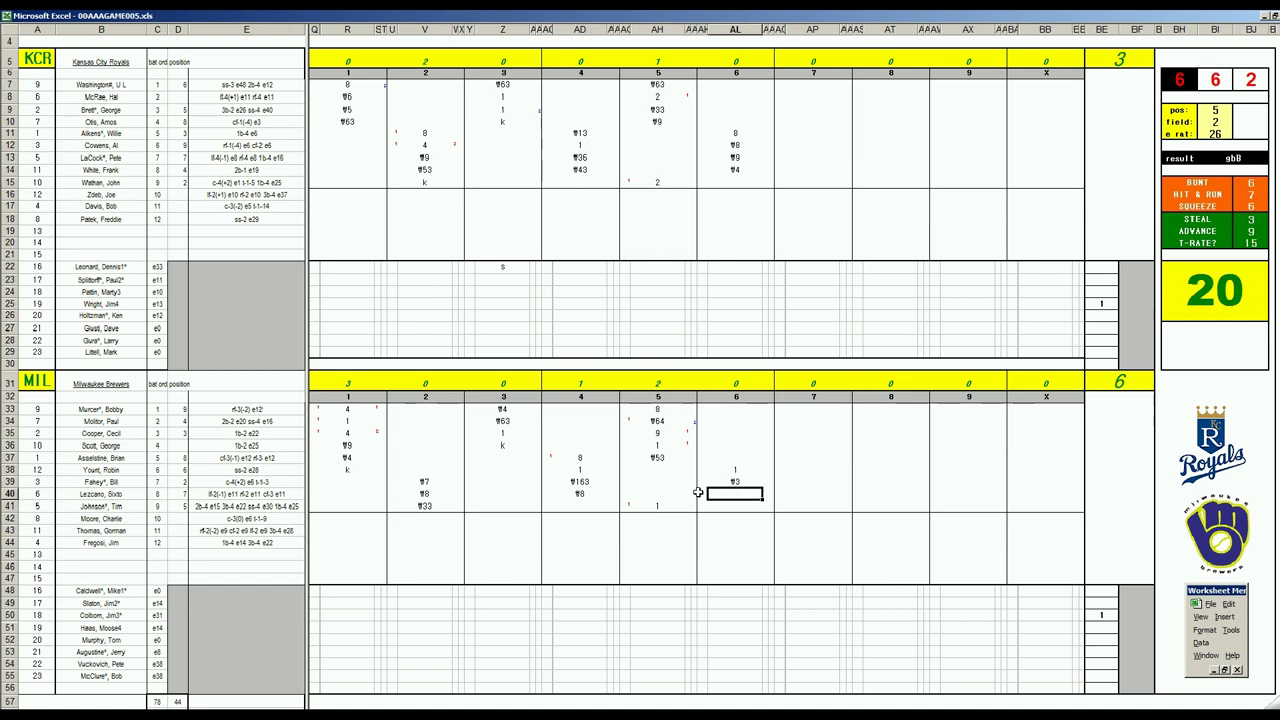
{"action": "type", "text": "1"}
{"action": "key", "text": "Return"}
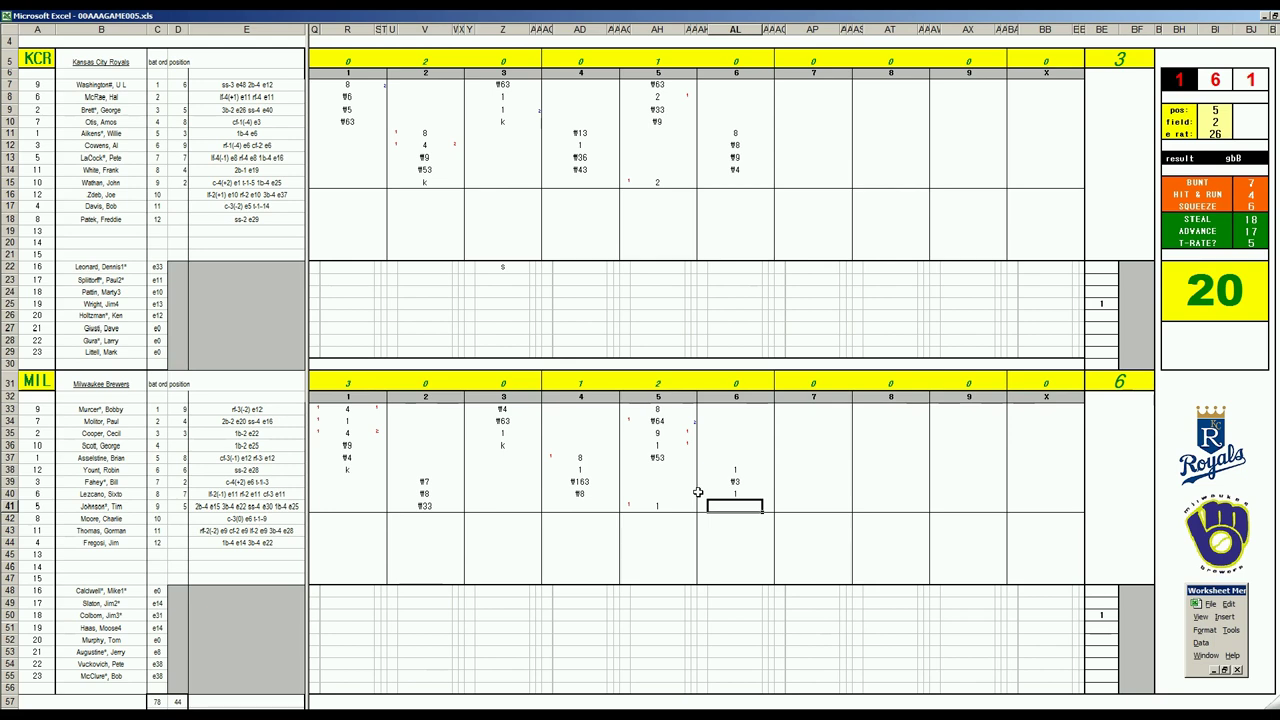
{"action": "type", "text": "1"}
{"action": "key", "text": "Return"}
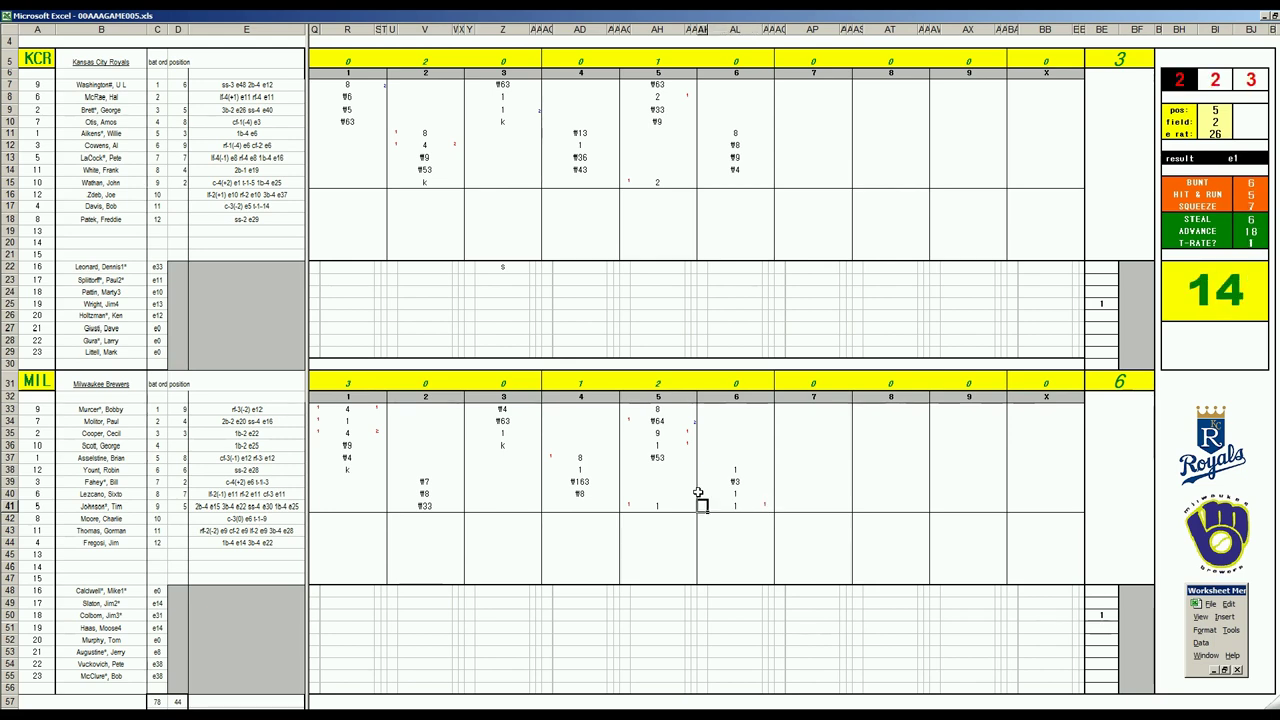
Step: Add the ¶5 and ¶43 outs in rows 33–34 of the Brewers' sixth
{"action": "key", "text": "Up"}
{"action": "key", "text": "Up"}
{"action": "key", "text": "Up"}
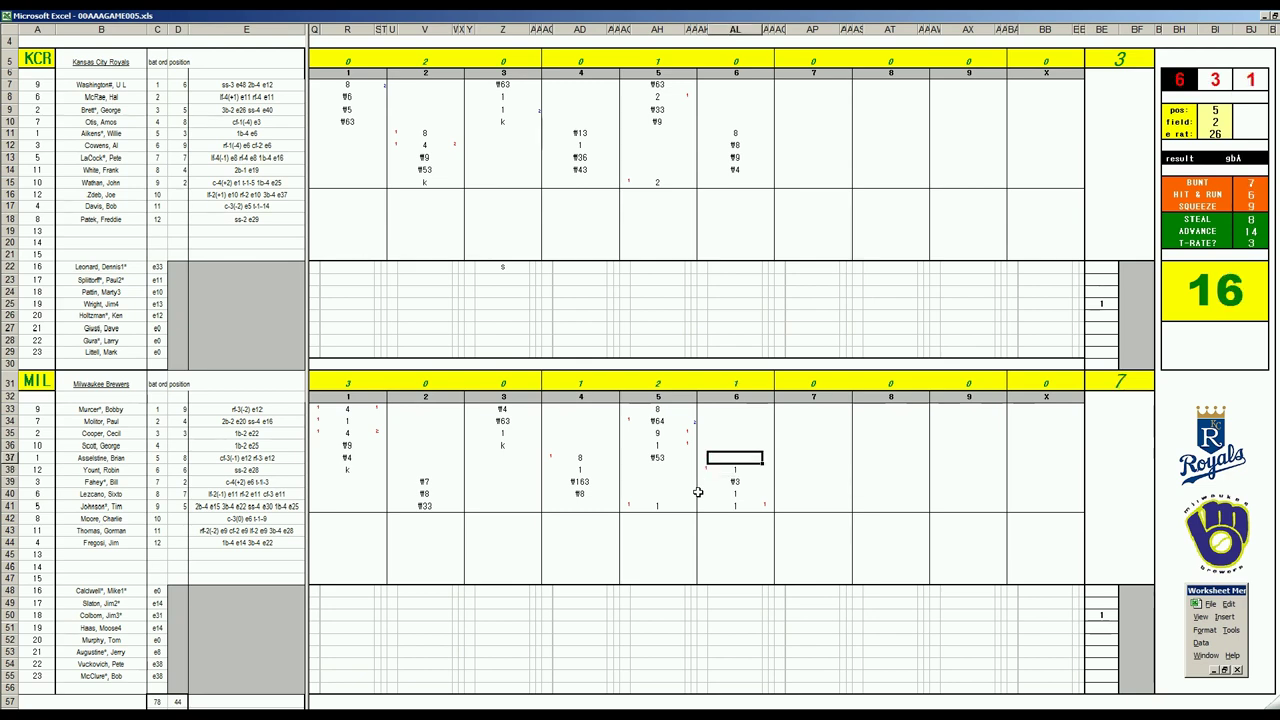
{"action": "key", "text": "Up"}
{"action": "key", "text": "Up"}
{"action": "key", "text": "Up"}
{"action": "key", "text": "Up"}
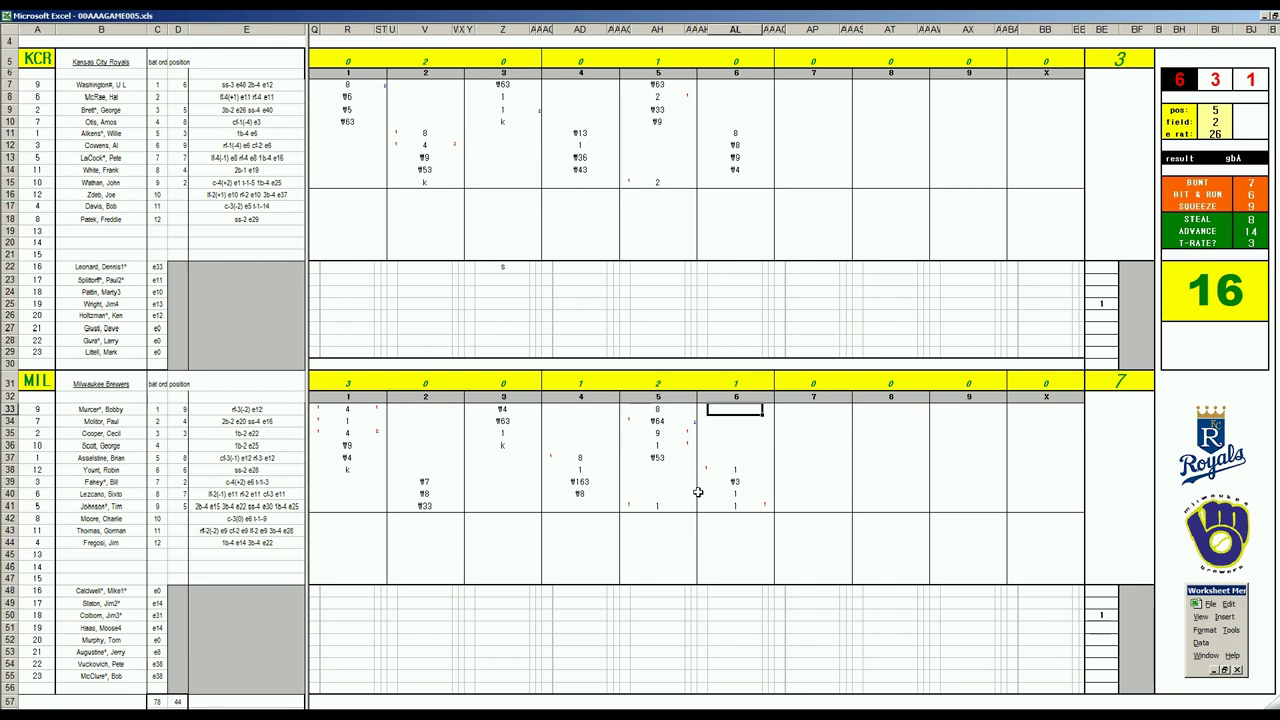
{"action": "type", "text": "5"}
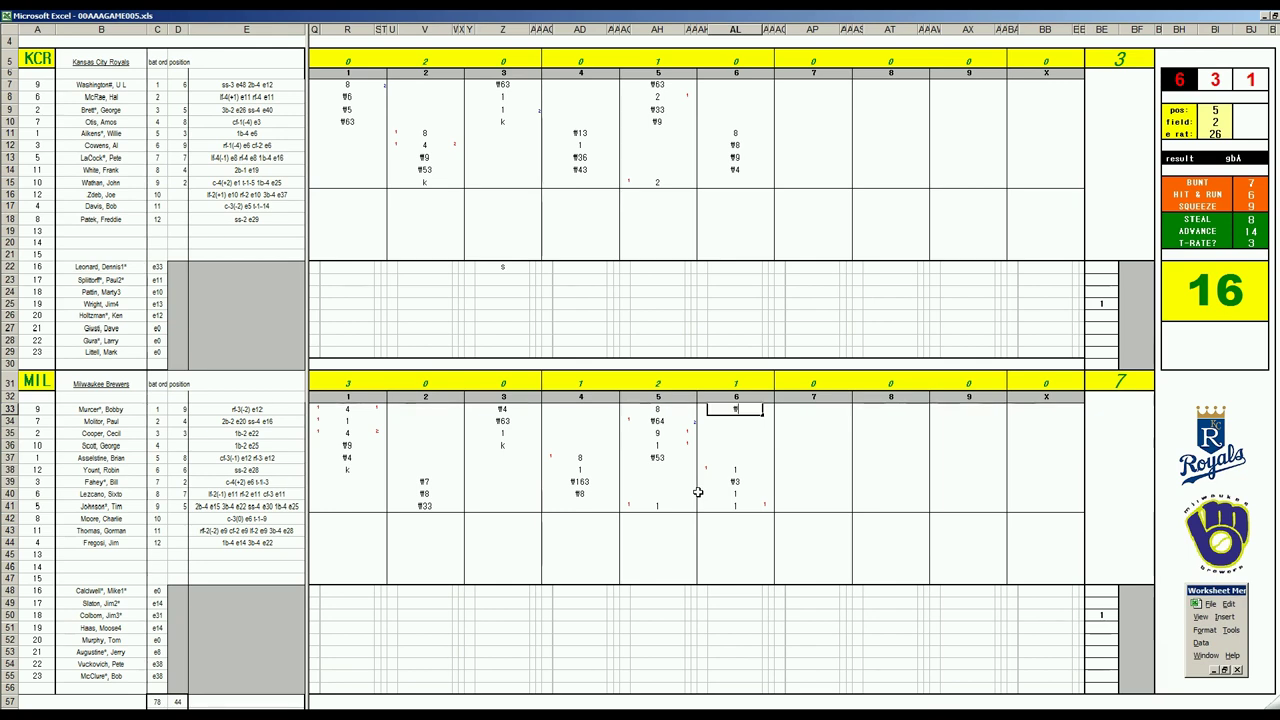
{"action": "key", "text": "Return"}
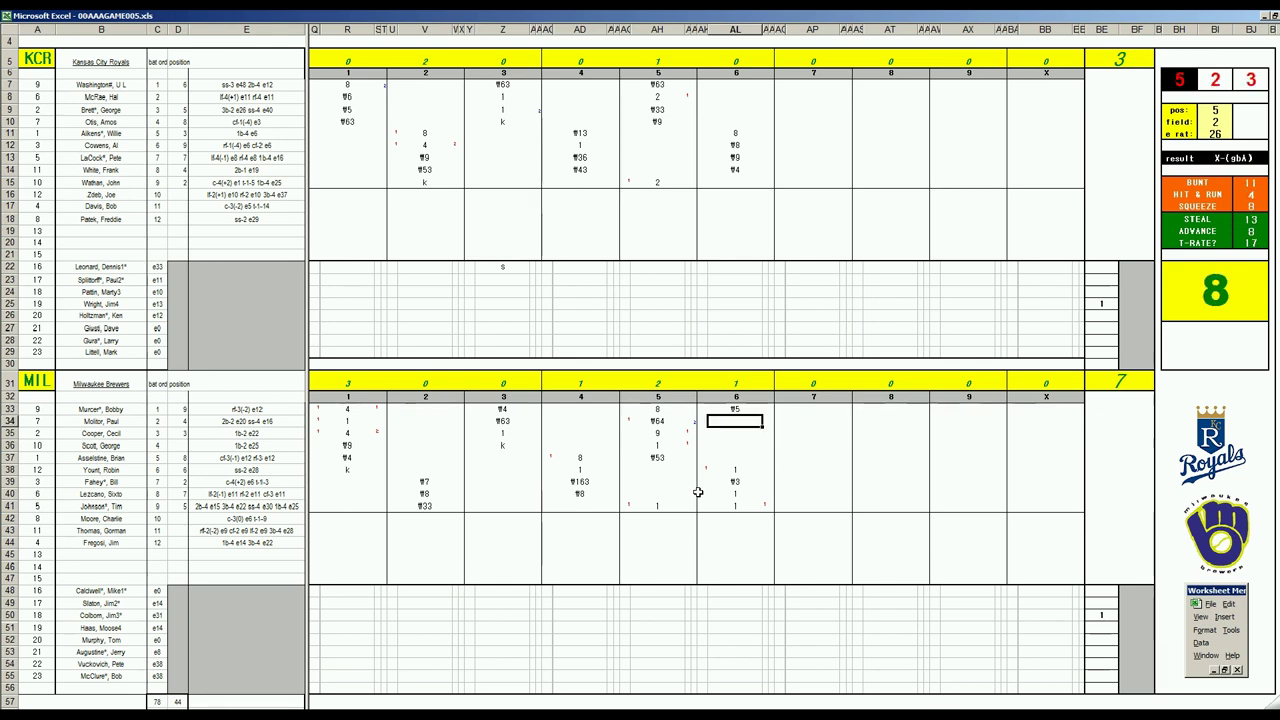
{"action": "type", "text": "43"}
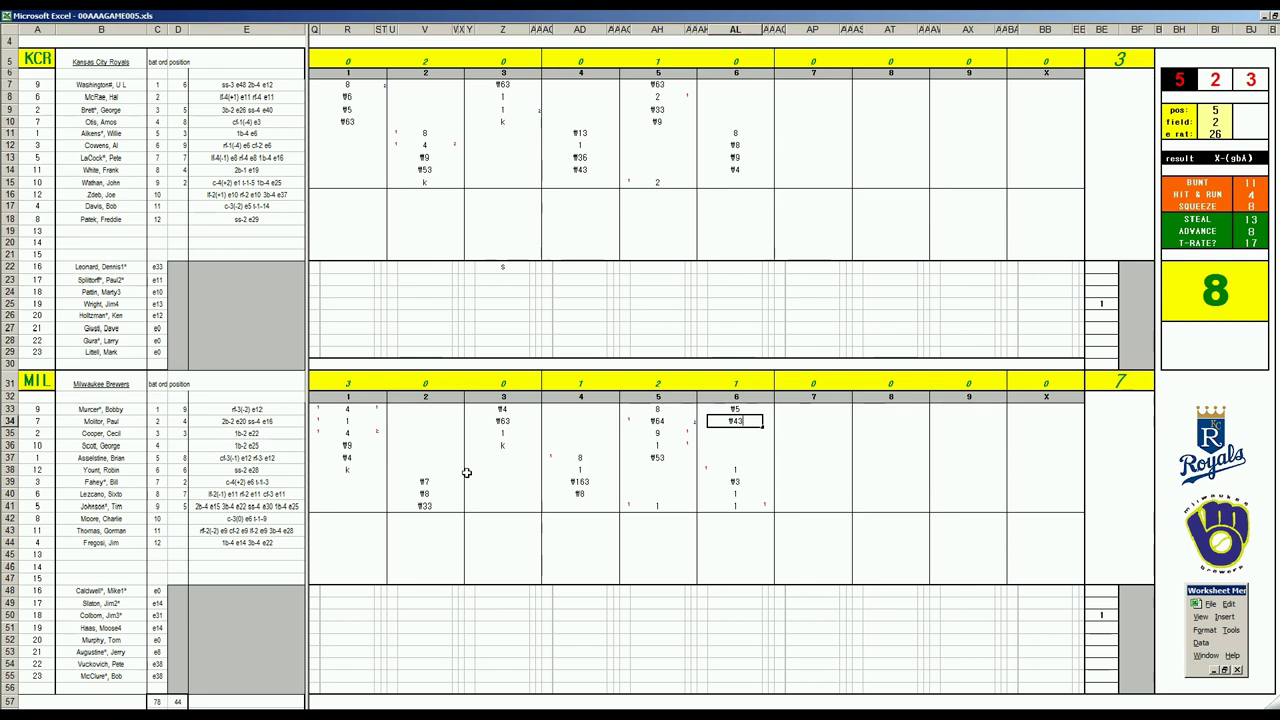
Step: Enter ¶8 in AP15 and 8 in AP7, then start a 1 in AP8
{"action": "left_click", "coordinate": [813, 182]}
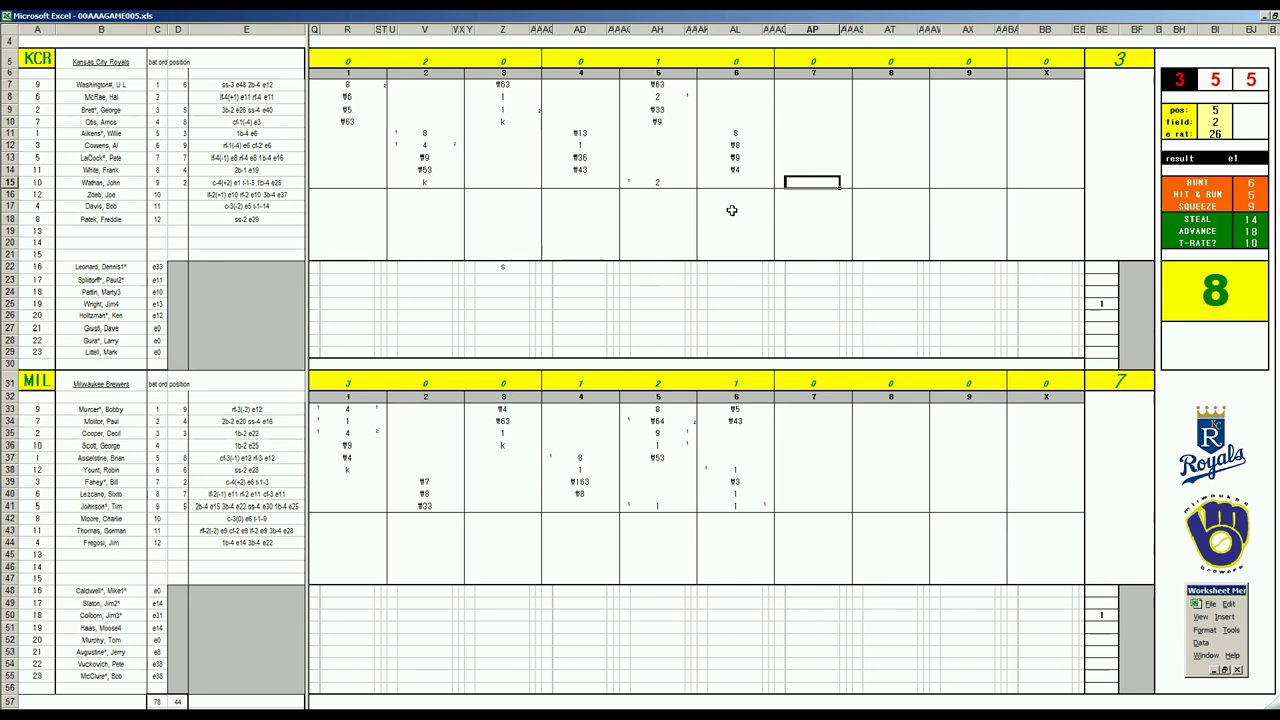
{"action": "type", "text": "¶8"}
{"action": "key", "text": "Return"}
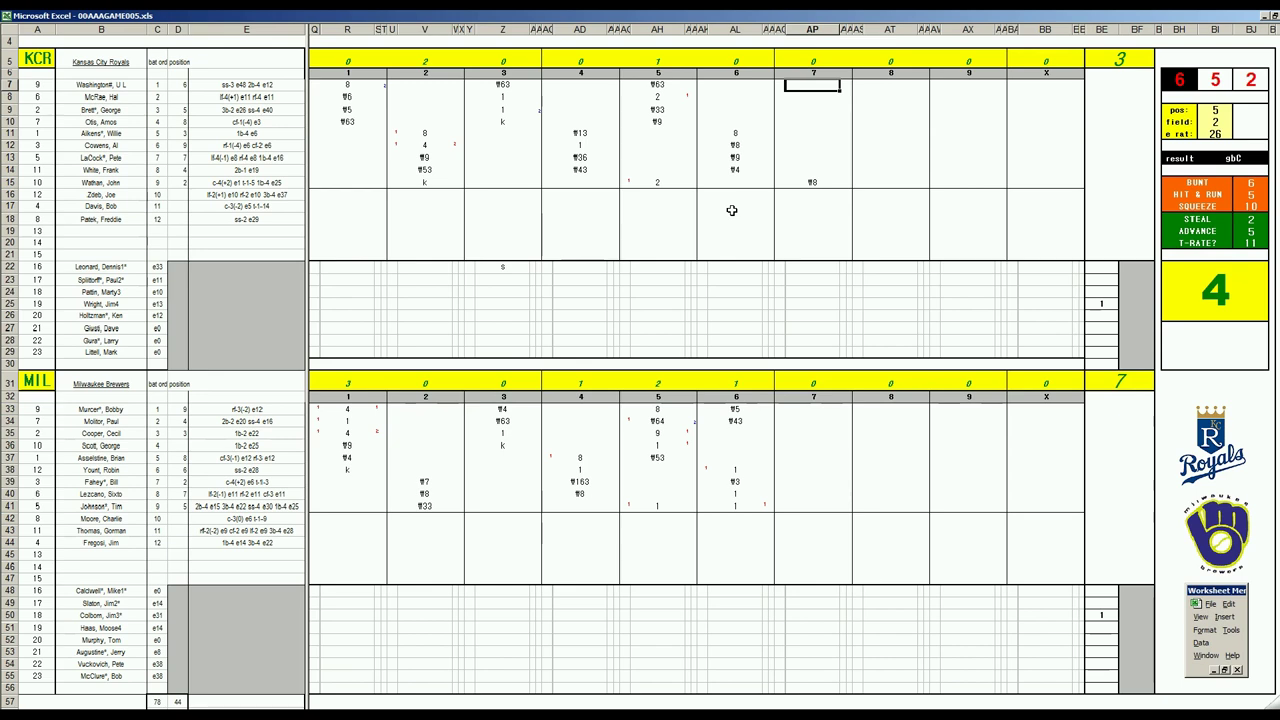
{"action": "type", "text": "8"}
{"action": "key", "text": "Return"}
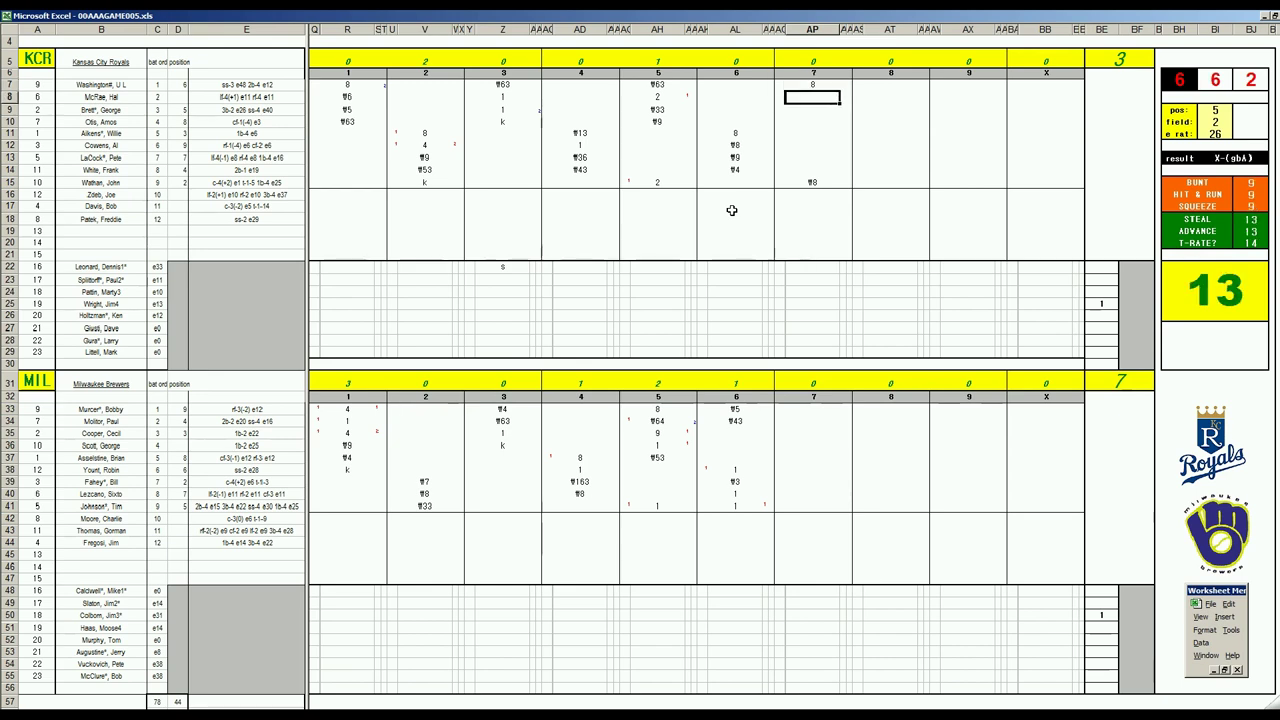
{"action": "type", "text": "1"}
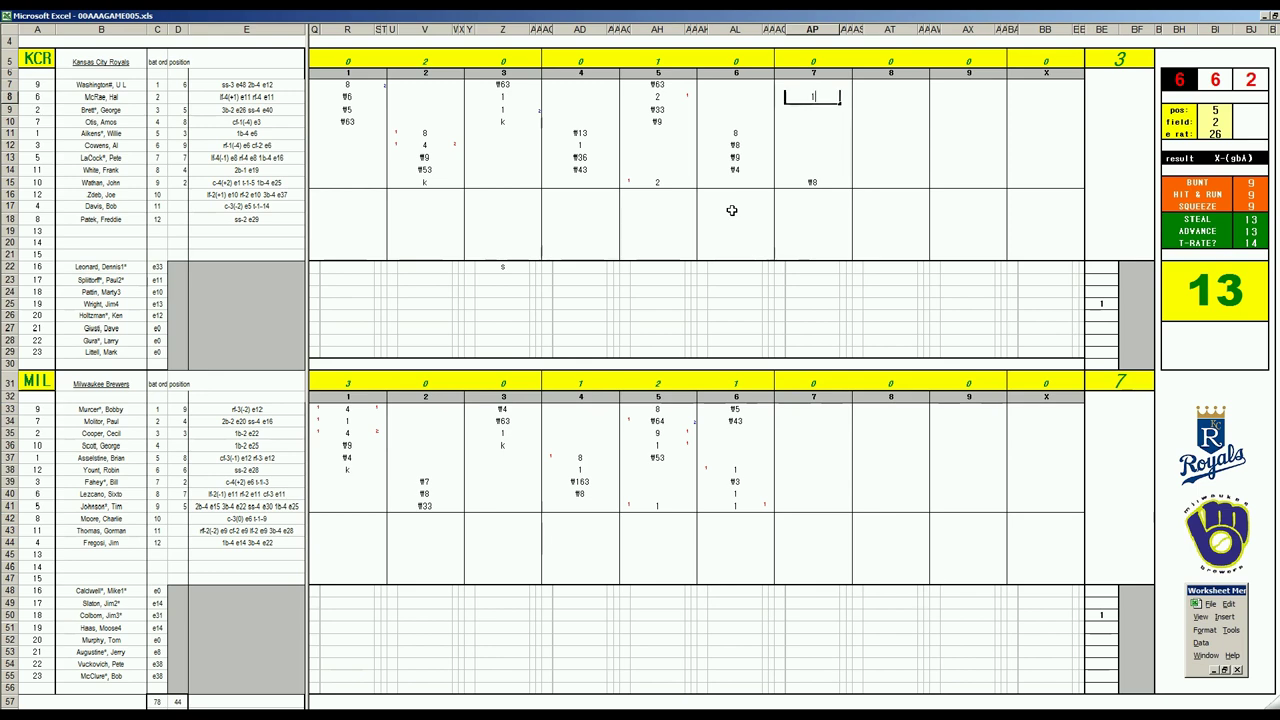
Step: Set the row-50 Brewers pitcher's innings pitched to 6 1/3 in BF50
{"action": "left_click", "coordinate": [1128, 613]}
{"action": "type", "text": "+1(9/"}
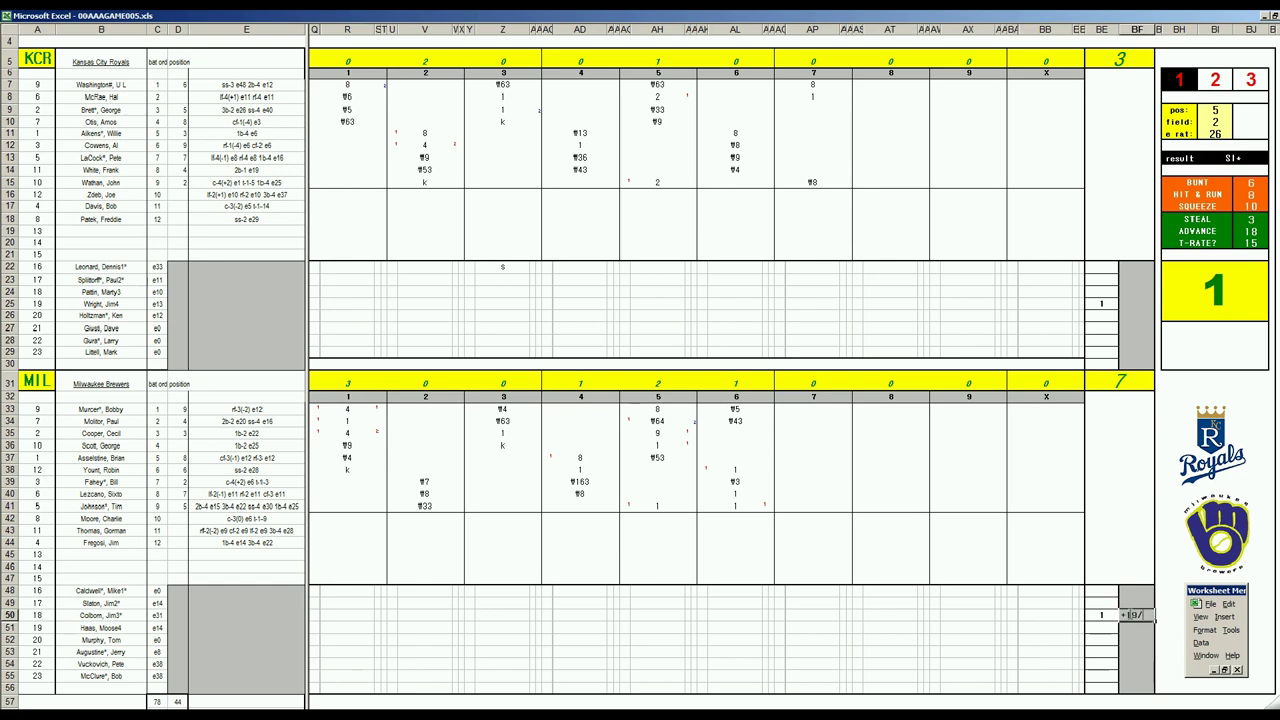
{"action": "type", "text": "3"}
{"action": "key", "text": "Return"}
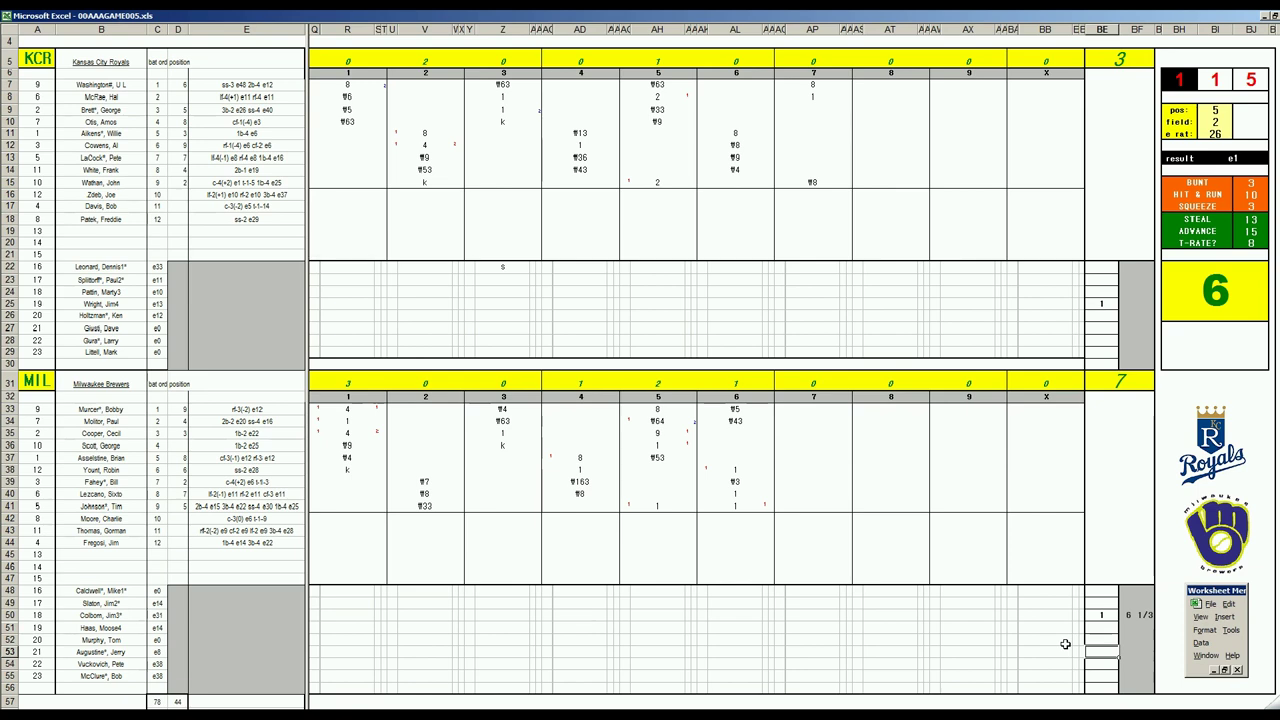
Step: Enter 7 for the row-53 reliever and a gb note in his seventh-inning cell AP53
{"action": "type", "text": "7"}
{"action": "key", "text": "Return"}
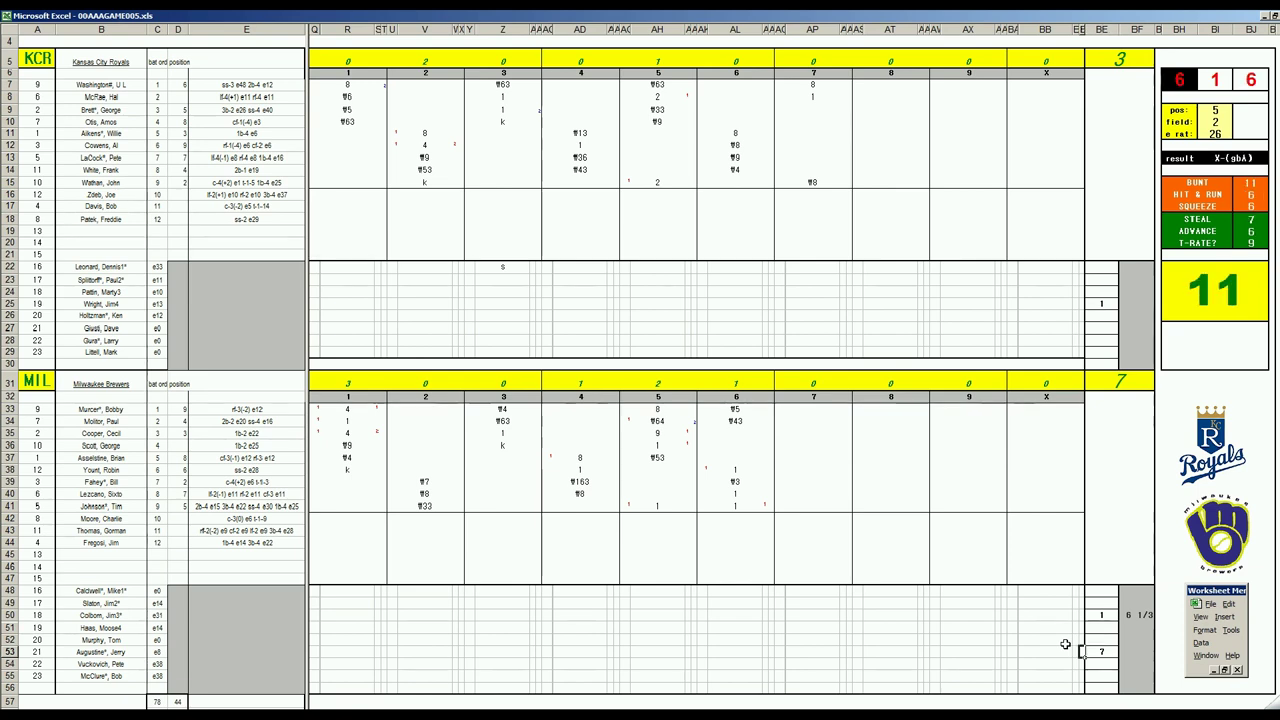
{"action": "key", "text": "Left"}
{"action": "key", "text": "Left"}
{"action": "key", "text": "Left"}
{"action": "key", "text": "Left"}
{"action": "key", "text": "Left"}
{"action": "key", "text": "Left"}
{"action": "key", "text": "Left"}
{"action": "key", "text": "Left"}
{"action": "key", "text": "Left"}
{"action": "key", "text": "Left"}
{"action": "key", "text": "Left"}
{"action": "key", "text": "Left"}
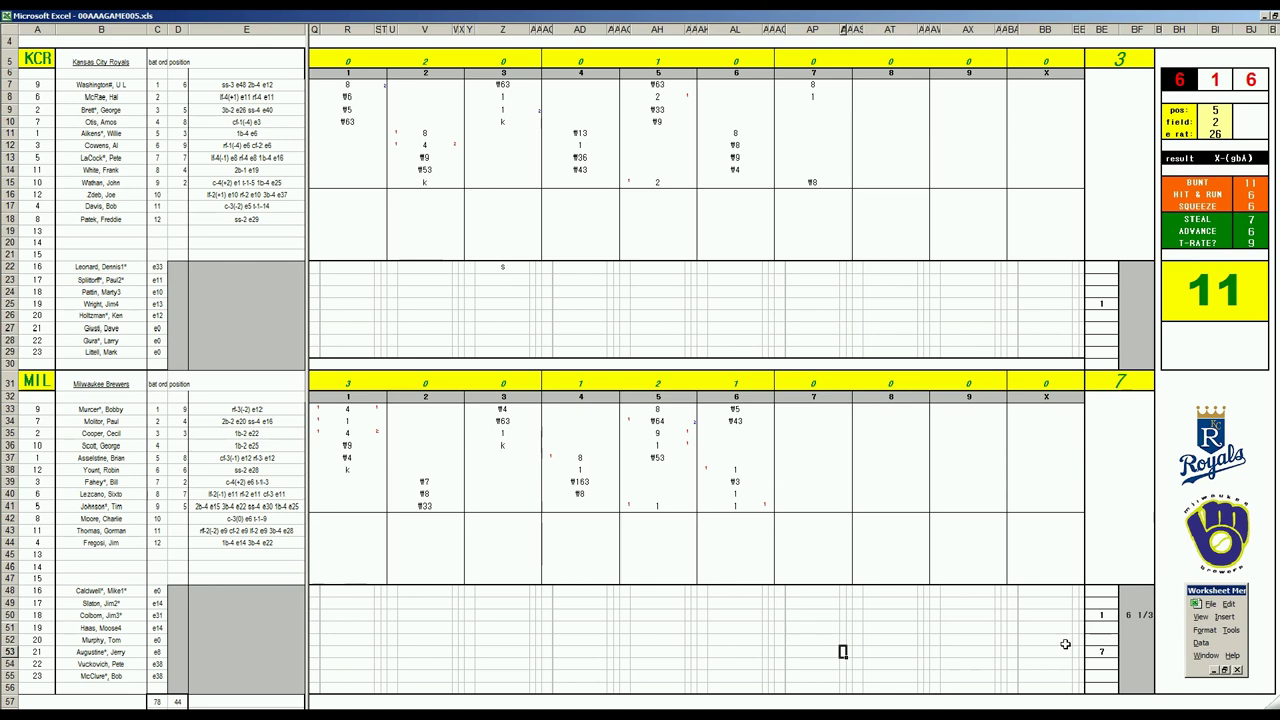
{"action": "key", "text": "Left"}
{"action": "type", "text": "gb"}
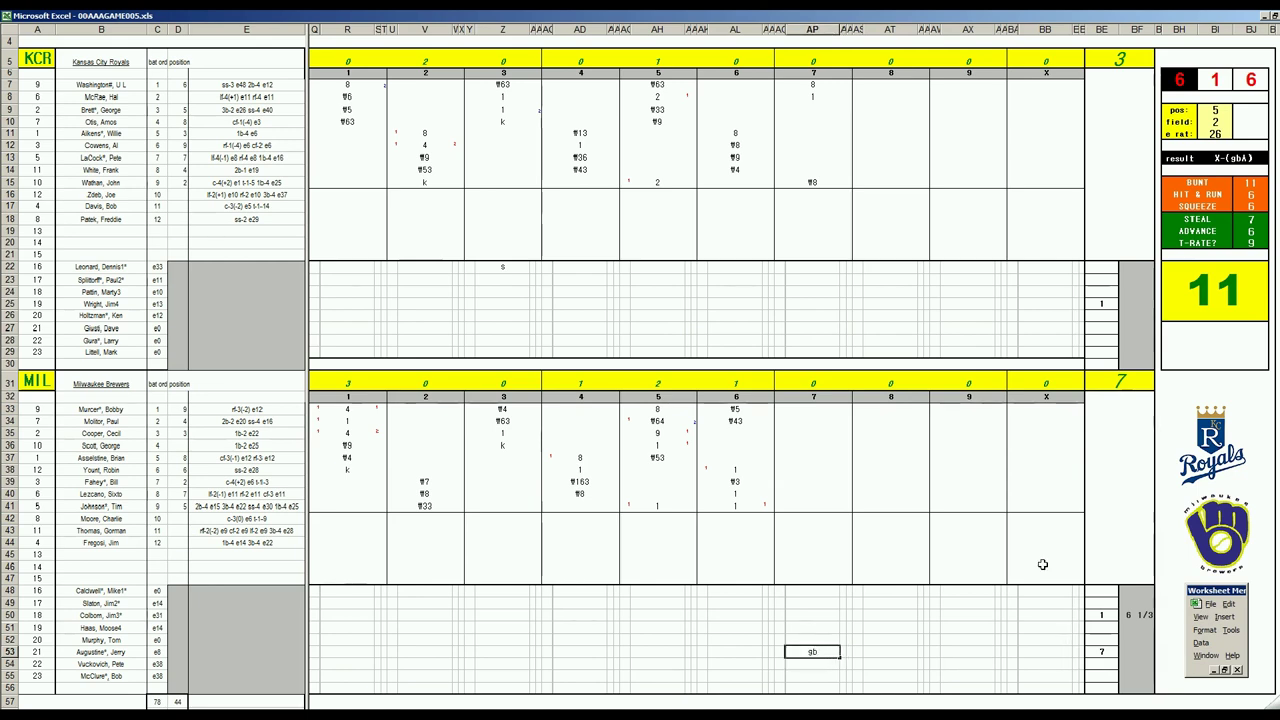
{"action": "left_click", "coordinate": [810, 109]}
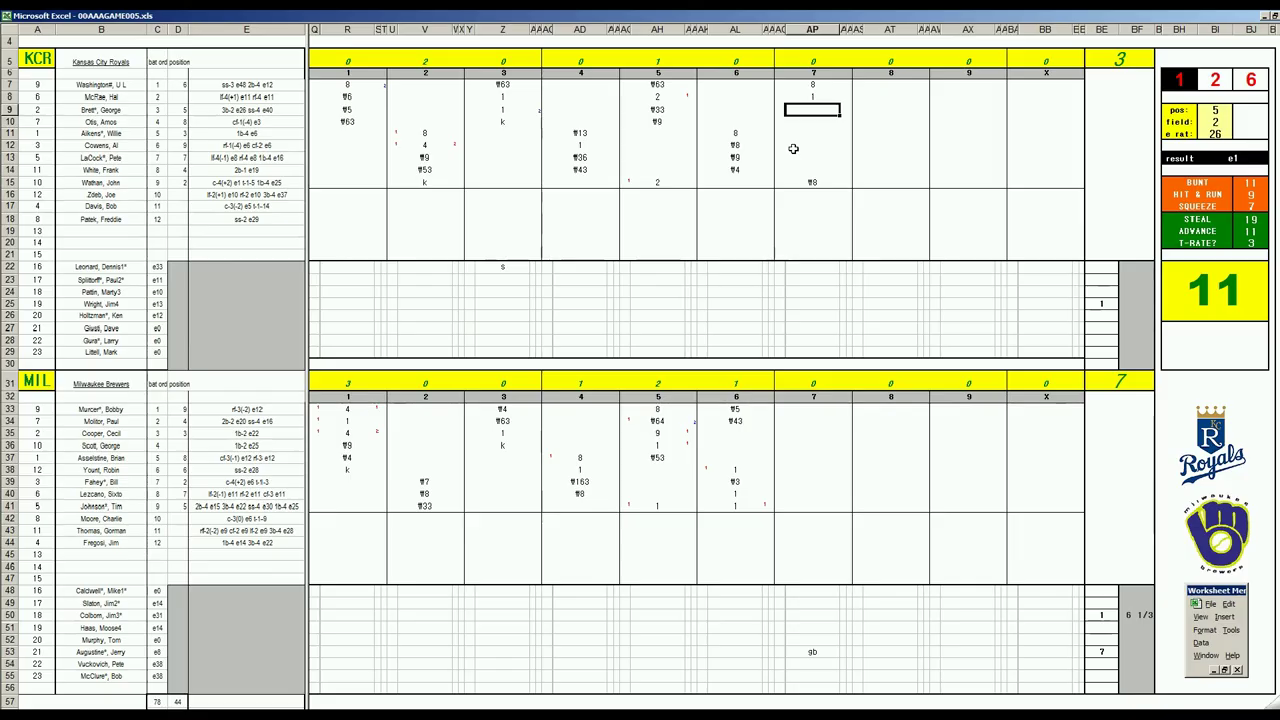
Step: Enter 1 in AP9 and 9 in AP10 for the Royals' seventh
{"action": "type", "text": "1"}
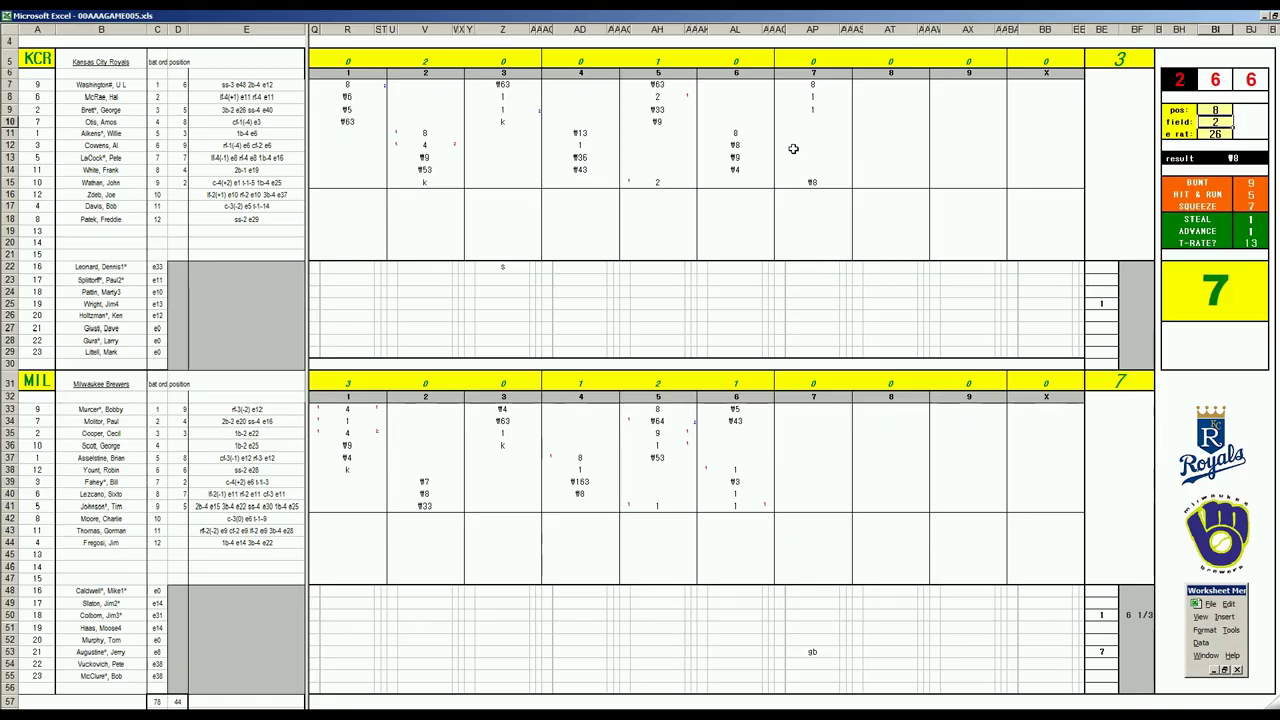
{"action": "key", "text": "F9"}
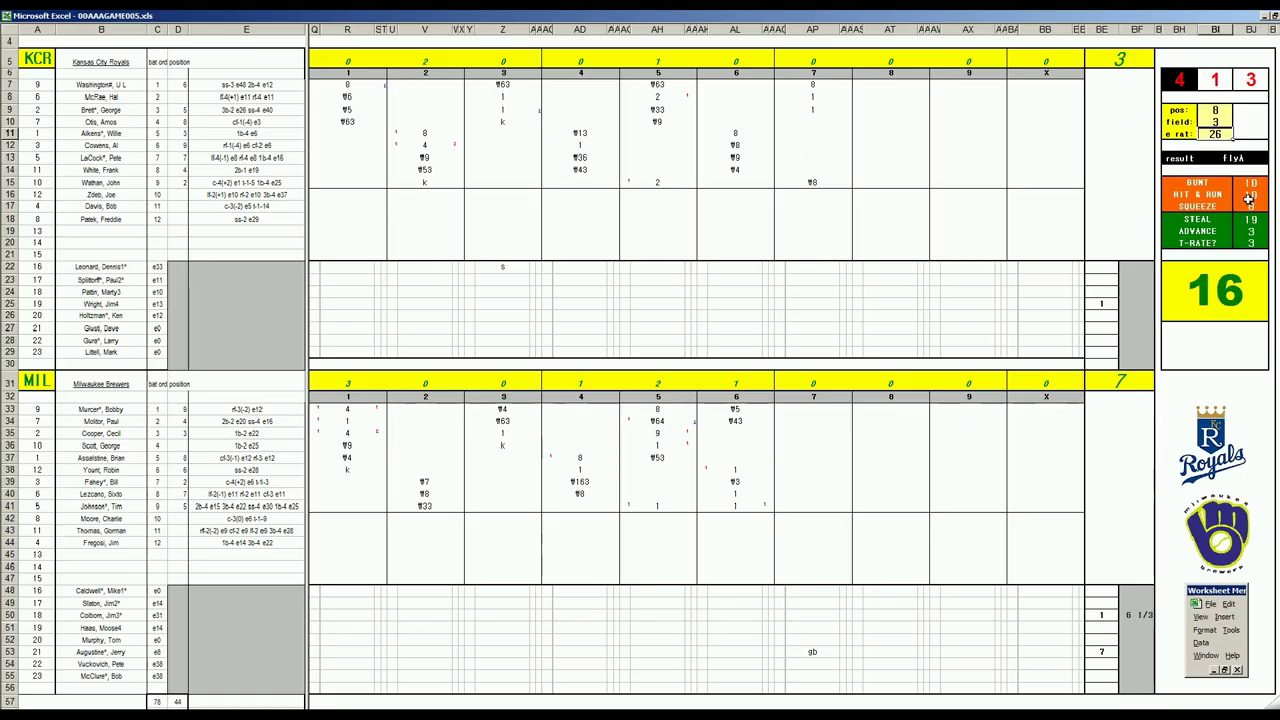
{"action": "left_click", "coordinate": [815, 121]}
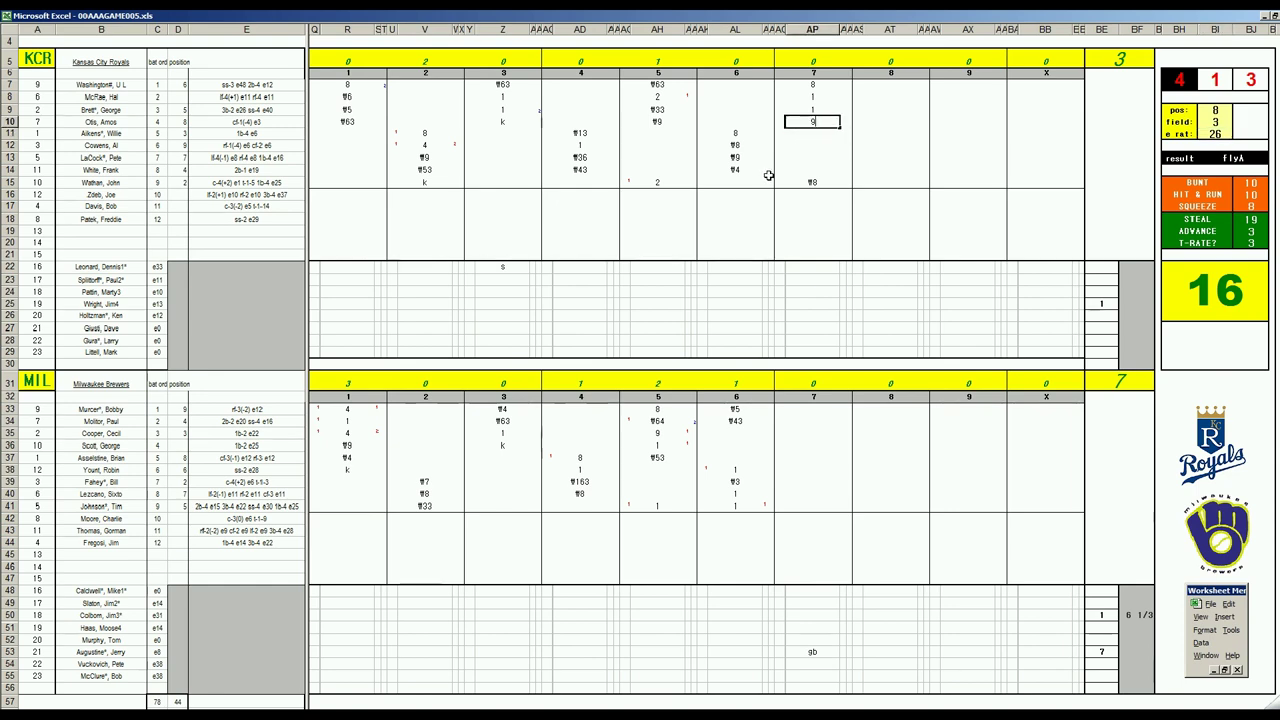
{"action": "type", "text": "9"}
{"action": "key", "text": "Return"}
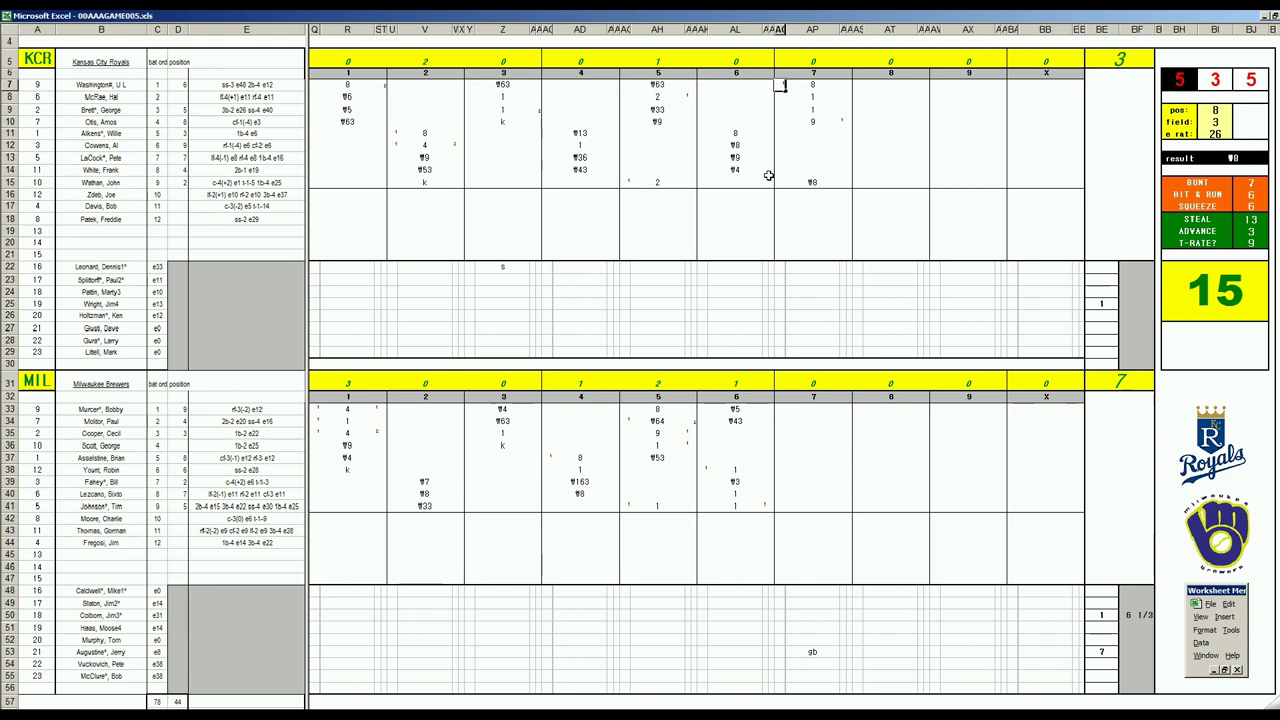
Step: Commit the run and set the play calculator to pos 2, field 4, e rat 6
{"action": "key", "text": "Return"}
{"action": "key", "text": "Right"}
{"action": "key", "text": "Down"}
{"action": "key", "text": "Down"}
{"action": "key", "text": "Down"}
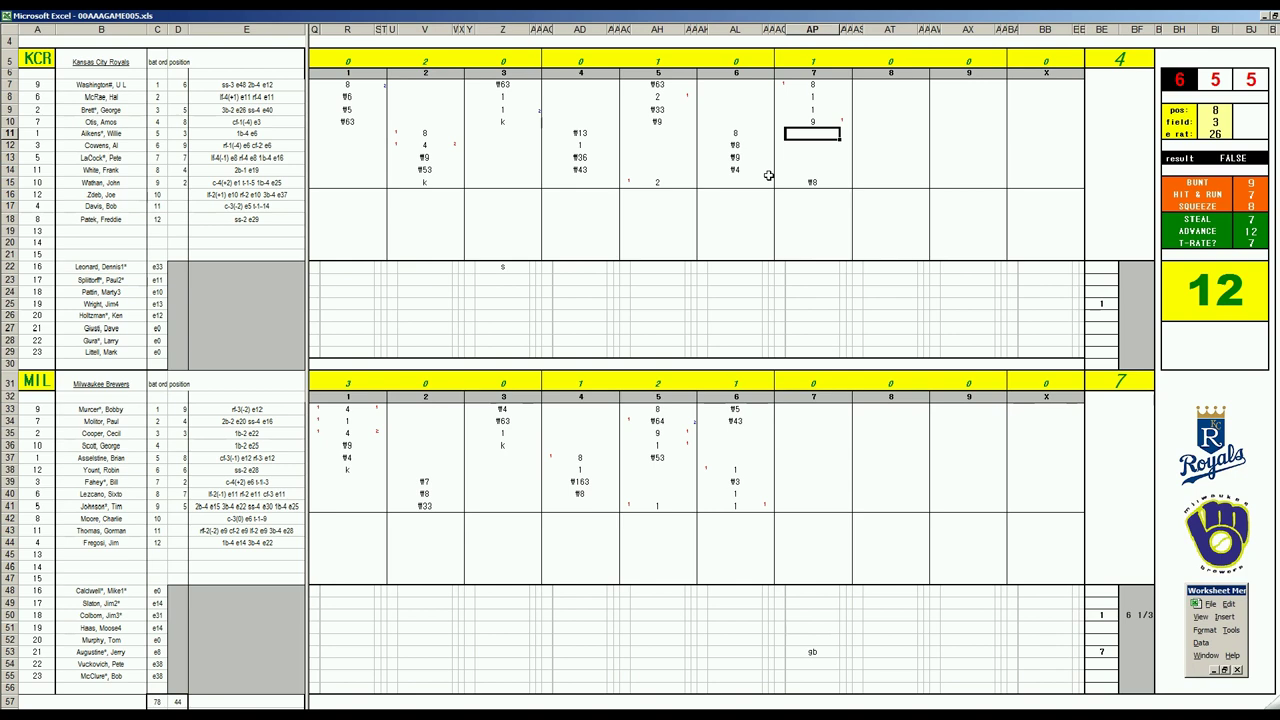
{"action": "key", "text": "Tab"}
{"action": "type", "text": "2"}
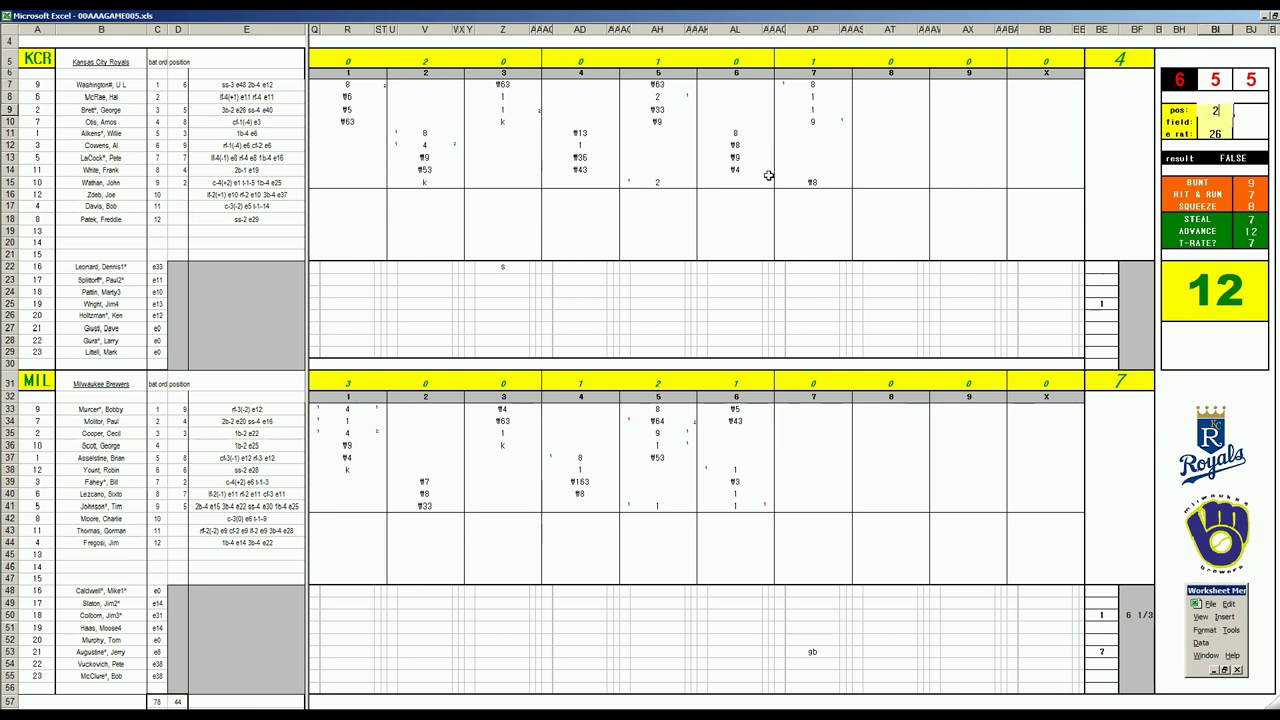
{"action": "key", "text": "Return"}
{"action": "type", "text": "4"}
{"action": "key", "text": "Return"}
{"action": "type", "text": "6"}
{"action": "key", "text": "Return"}
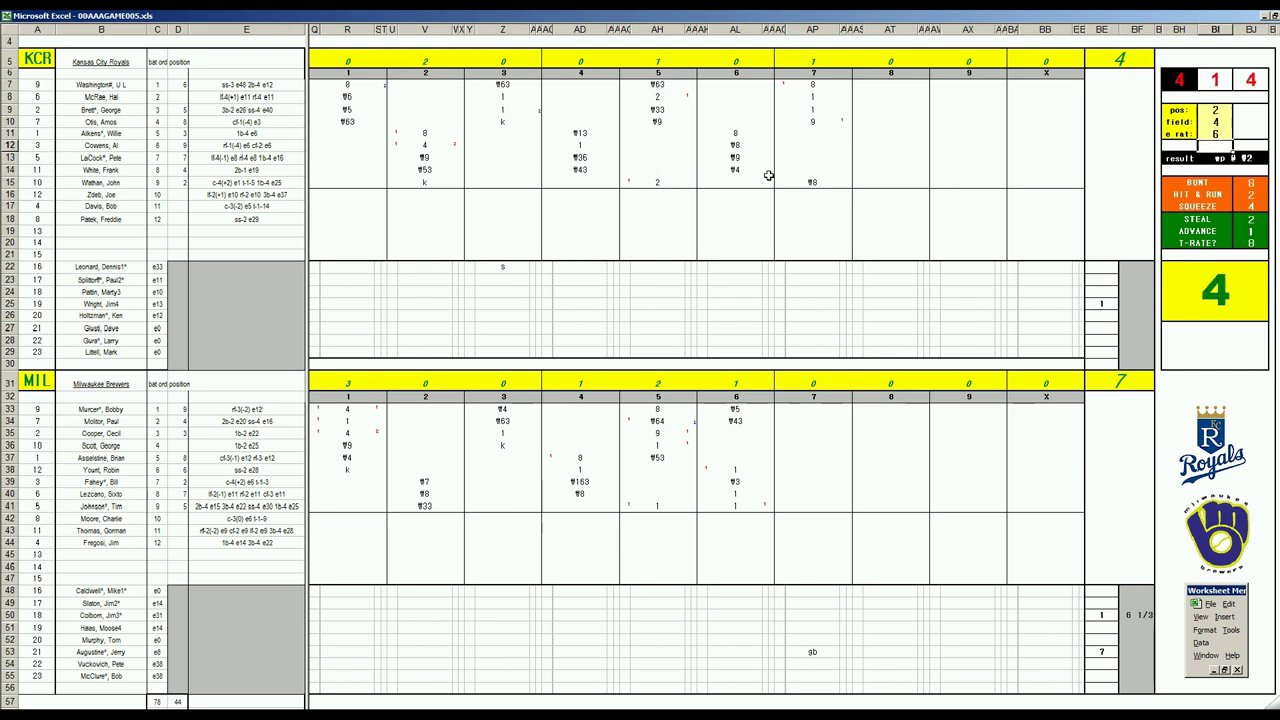
Step: Enter wp2 in AP11 and e2 in pitcher row 22
{"action": "left_click", "coordinate": [812, 132]}
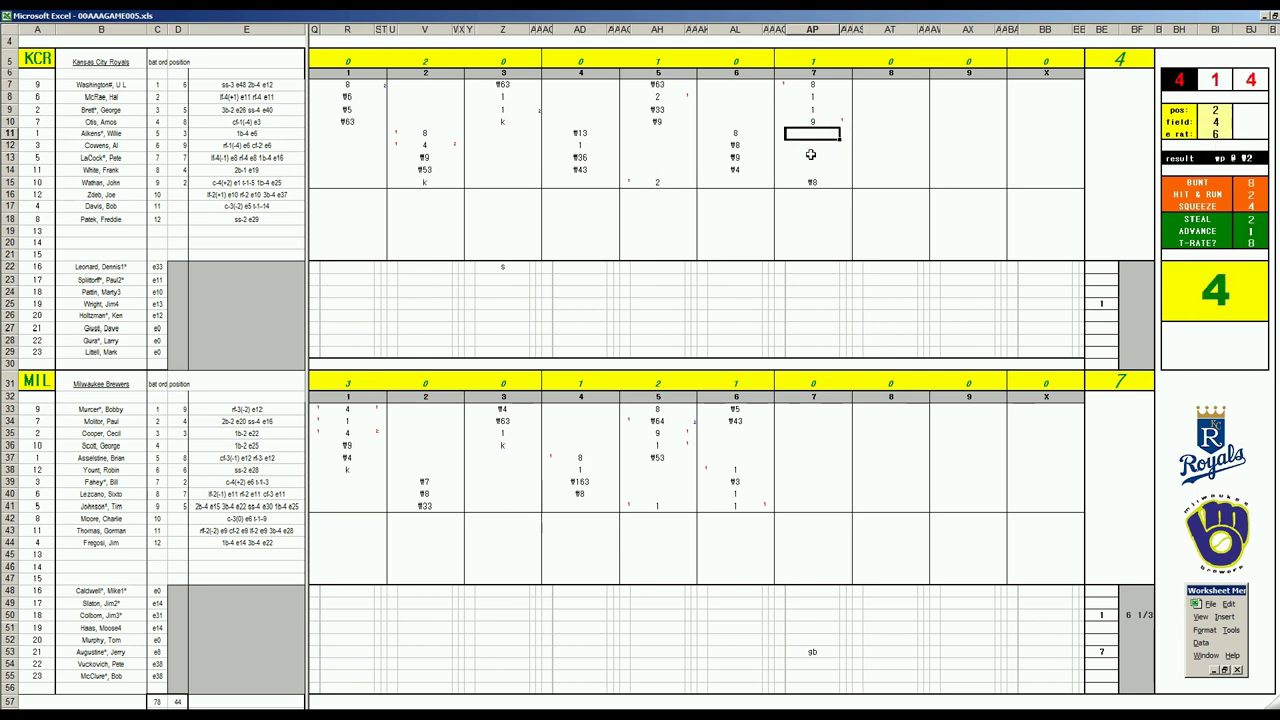
{"action": "type", "text": "wp2"}
{"action": "key", "text": "Return"}
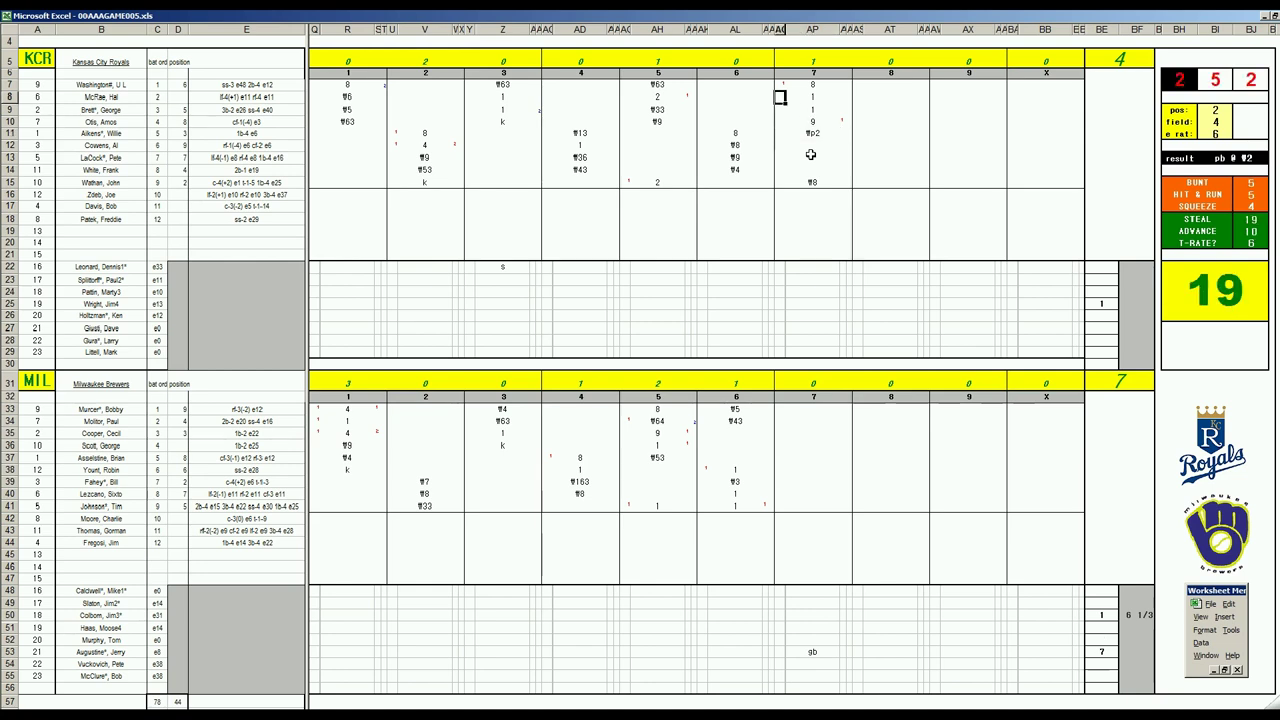
{"action": "key", "text": "Down"}
{"action": "key", "text": "Down"}
{"action": "key", "text": "Down"}
{"action": "key", "text": "Down"}
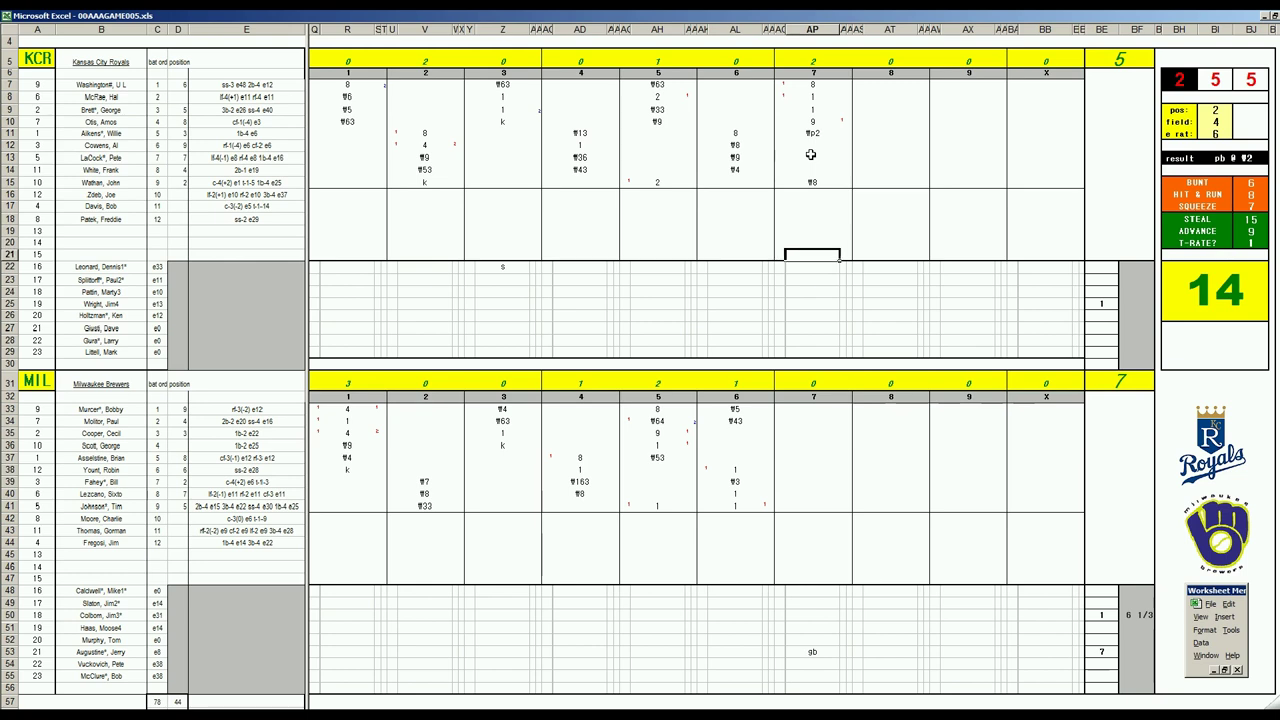
{"action": "type", "text": "e2"}
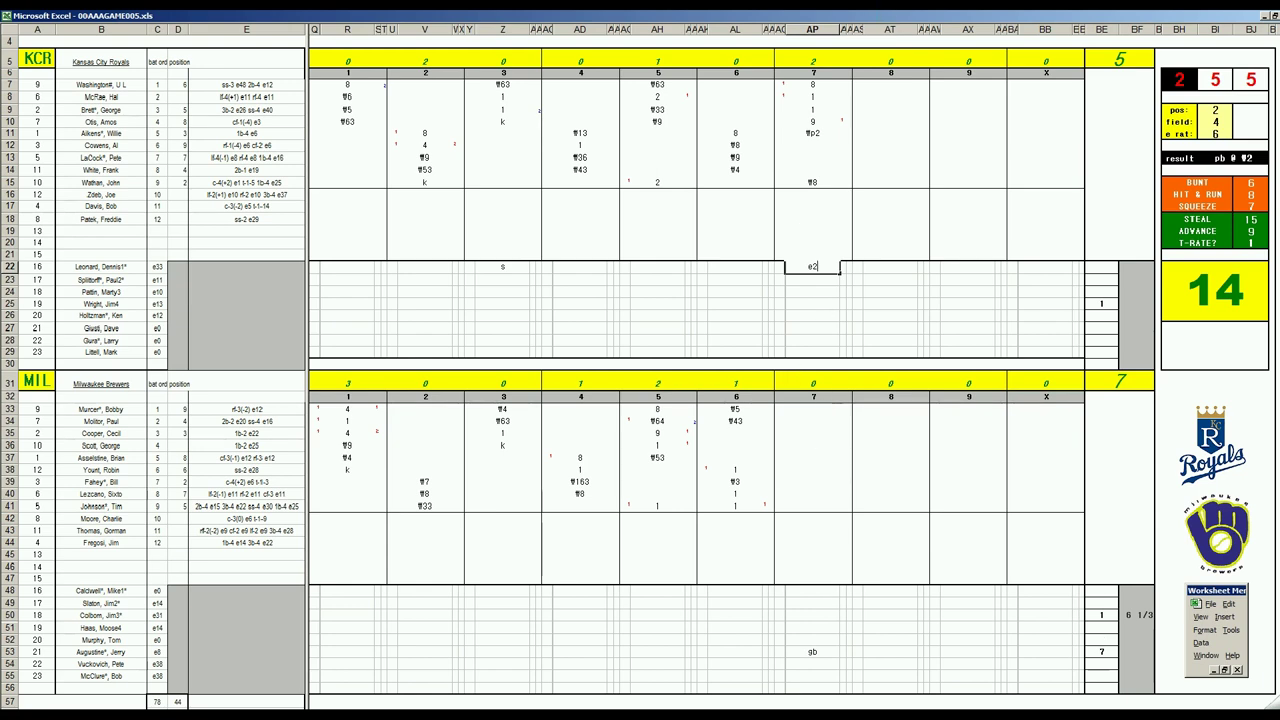
{"action": "key", "text": "alt+Tab"}
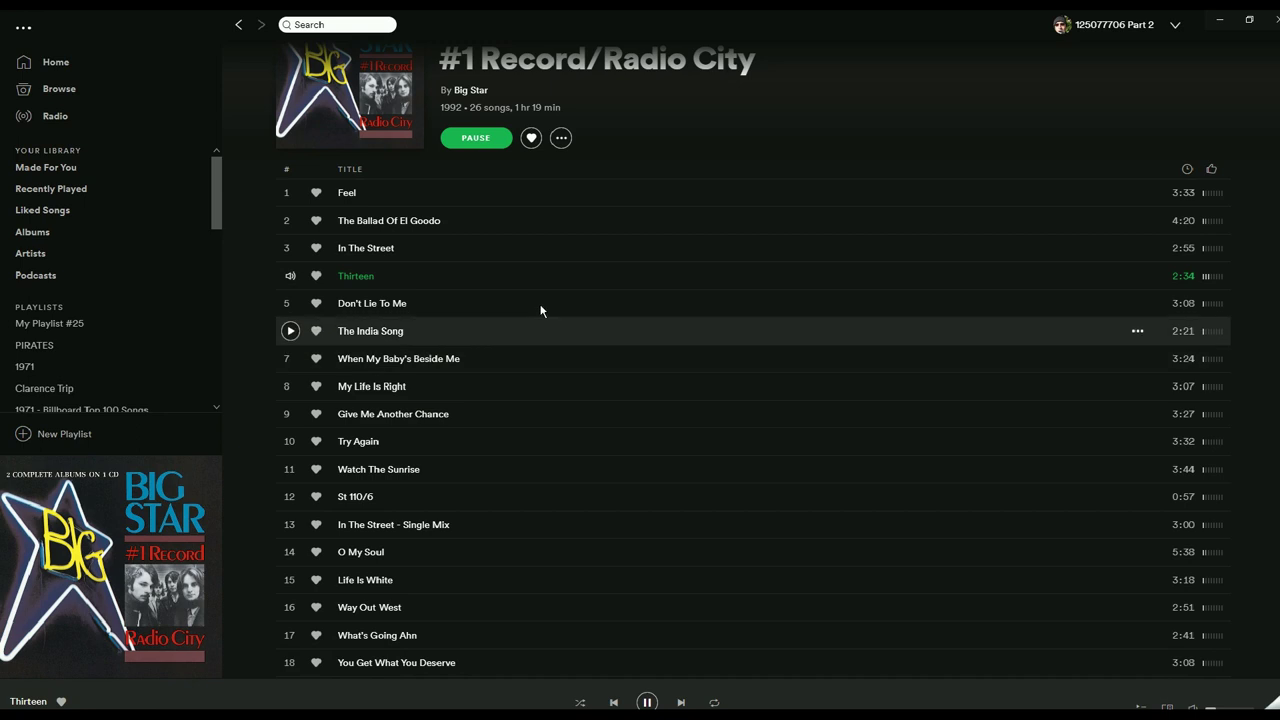
{"action": "scroll", "coordinate": [545, 300], "scroll_direction": "up", "scroll_amount": 1}
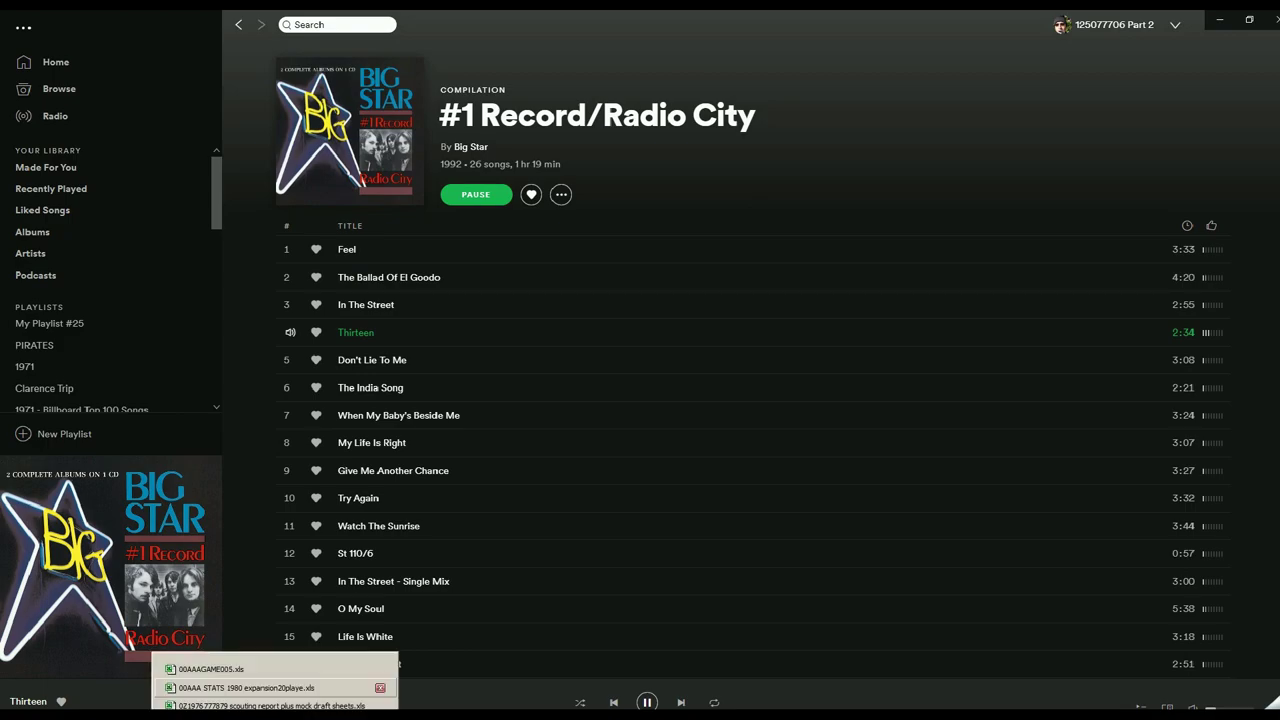
{"action": "left_click", "coordinate": [385, 688]}
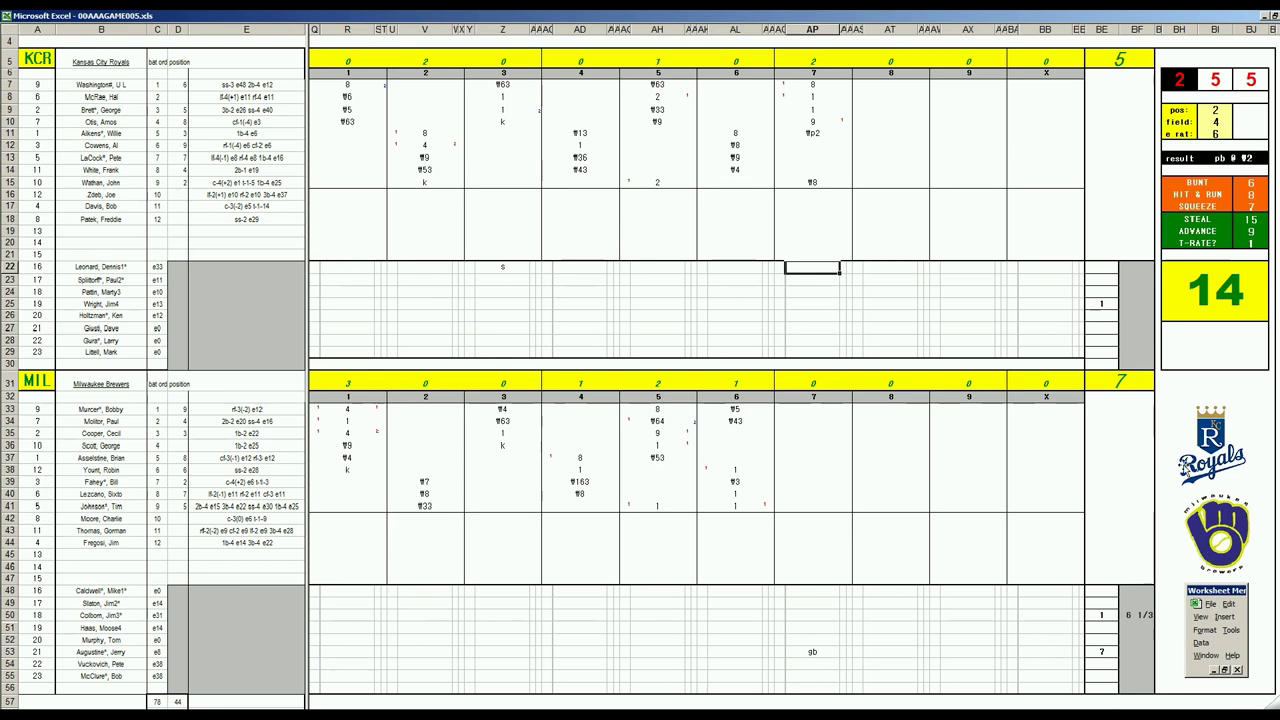
Step: Enter 6 in BF25 and start a 7 for the next Royals pitcher row
{"action": "left_click", "coordinate": [1125, 302]}
{"action": "type", "text": "6"}
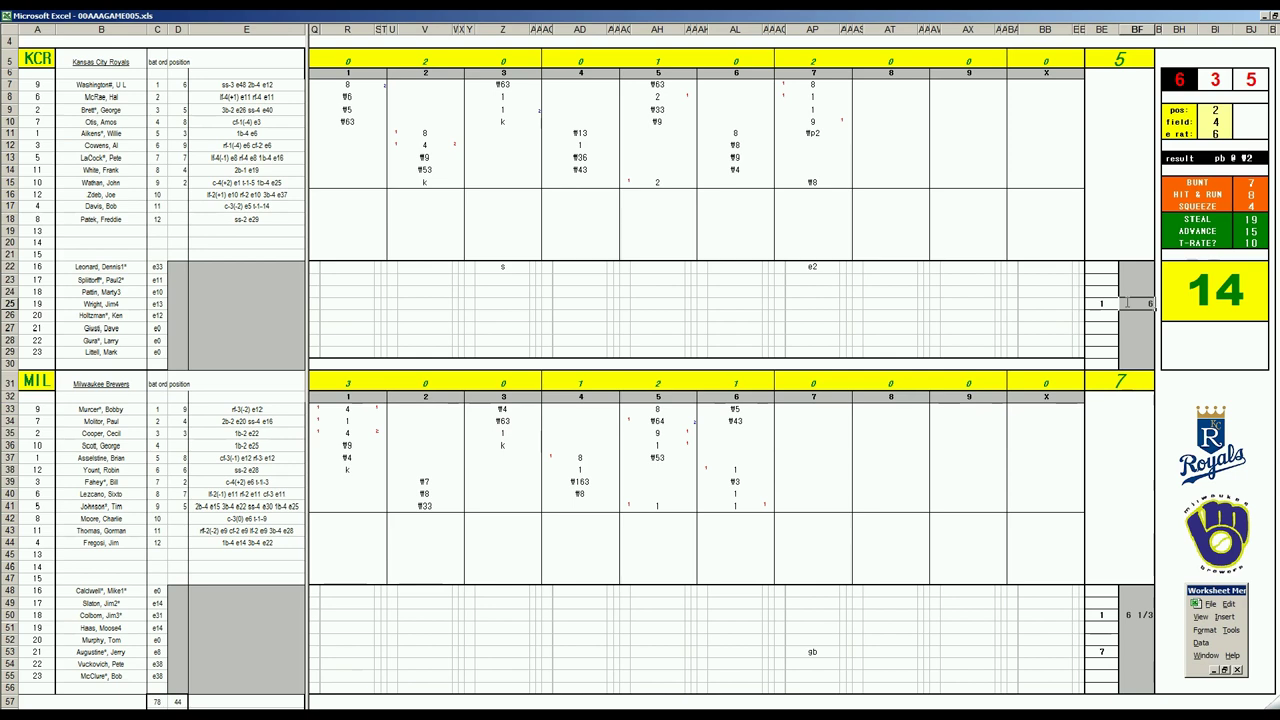
{"action": "key", "text": "Return"}
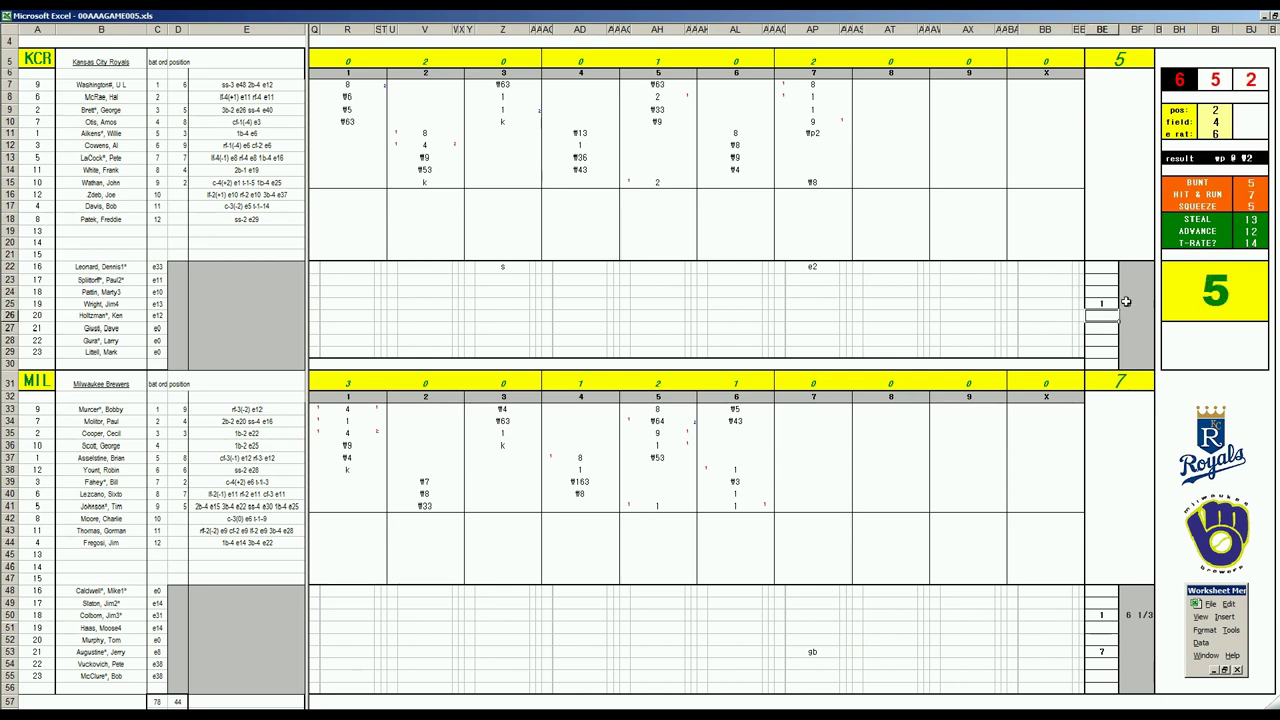
{"action": "type", "text": "7"}
Step: Record f43 in AP35 and re-roll the dice panel for the next Brewers batter
{"action": "left_click", "coordinate": [800, 432]}
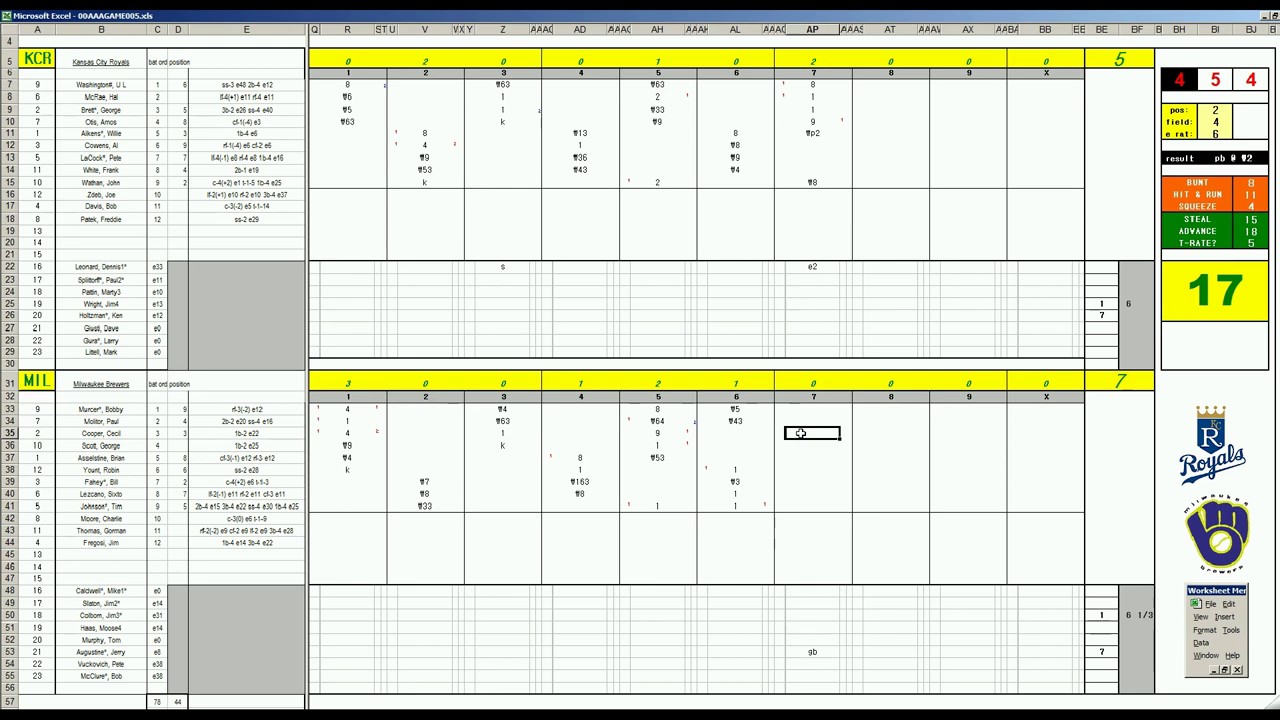
{"action": "type", "text": "f43"}
{"action": "key", "text": "Return"}
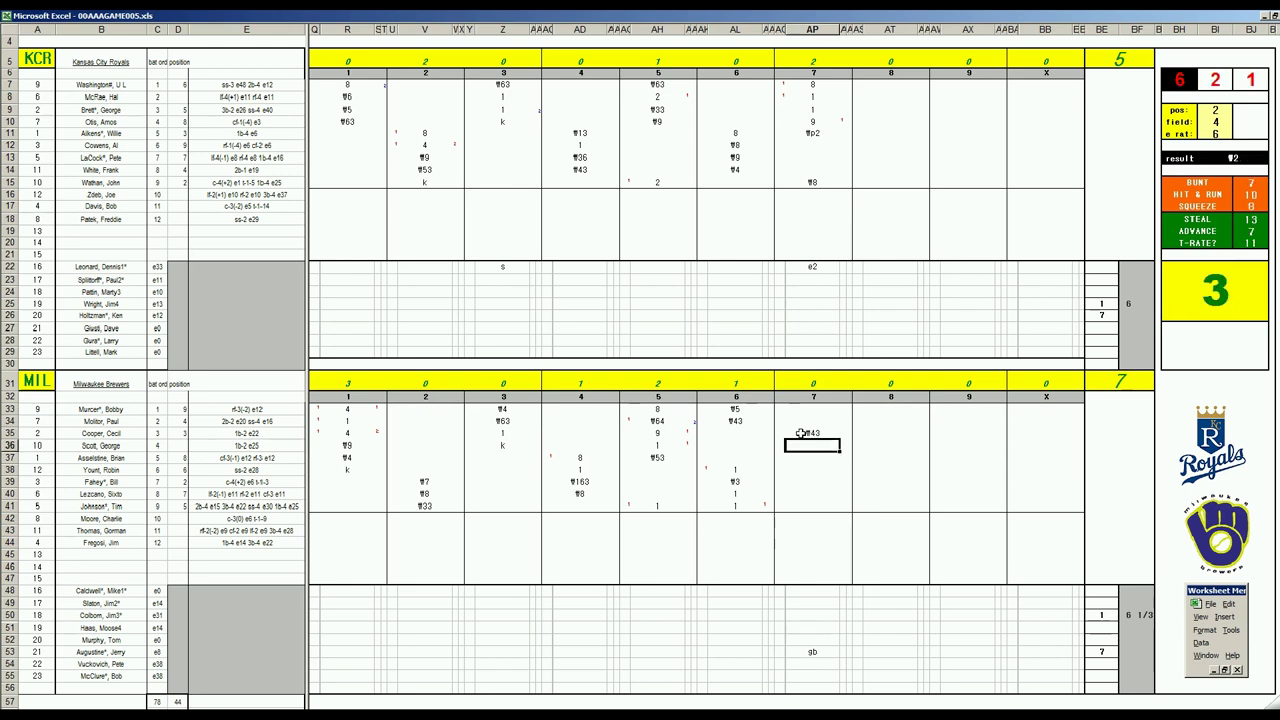
{"action": "key", "text": "Tab"}
{"action": "key", "text": "F9"}
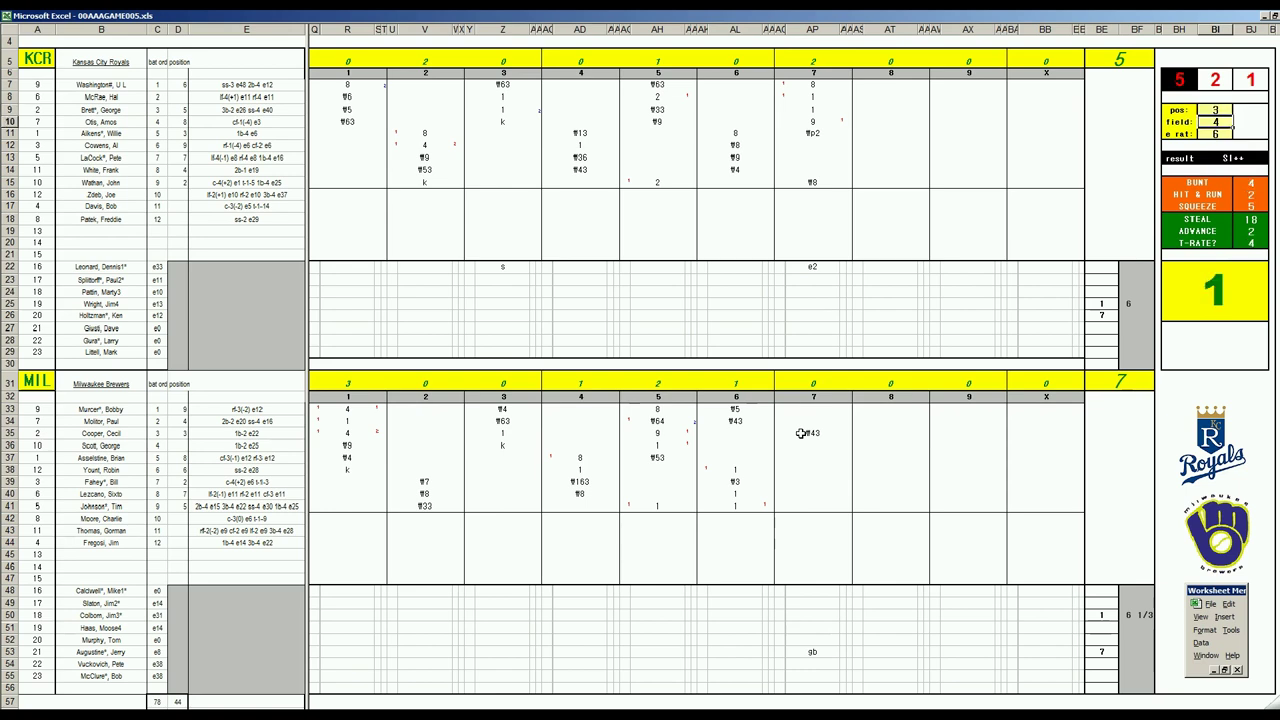
{"action": "left_click", "coordinate": [813, 445]}
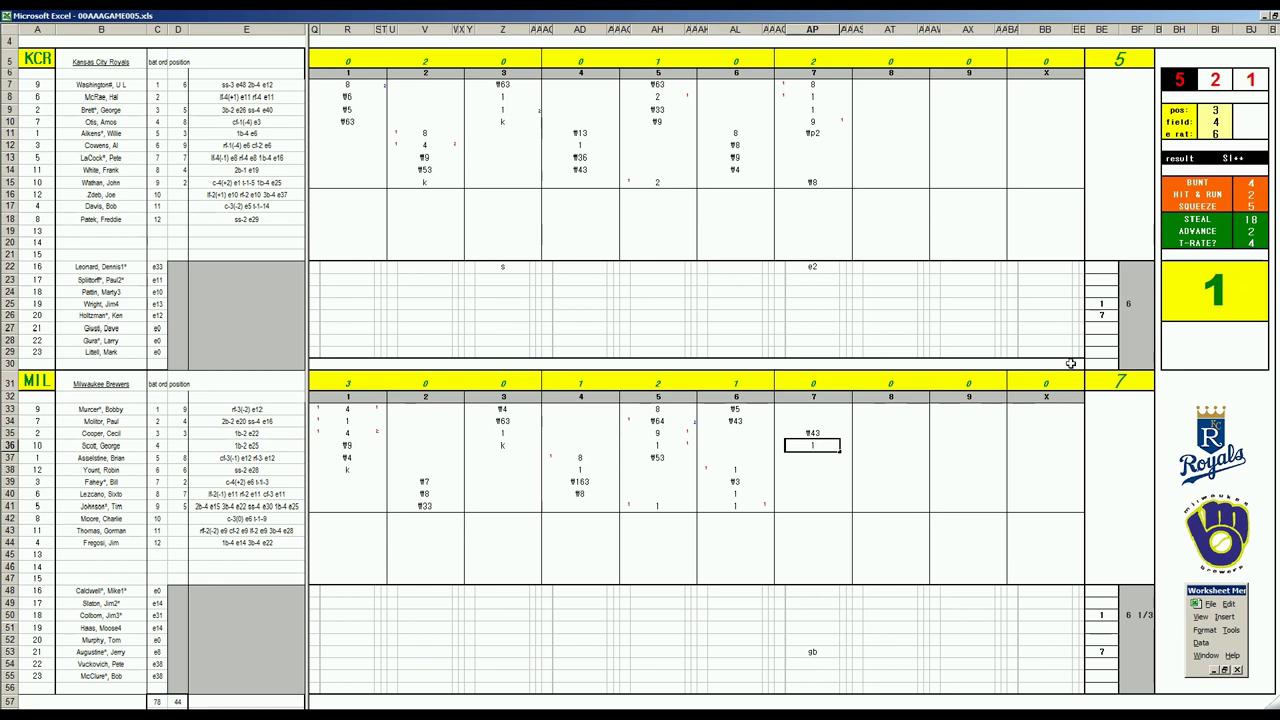
{"action": "left_click", "coordinate": [1128, 314]}
Step: Add the 1/3 inning in row 26, 7 in BE27 and st in AP27
{"action": "type", "text": "+1/3"}
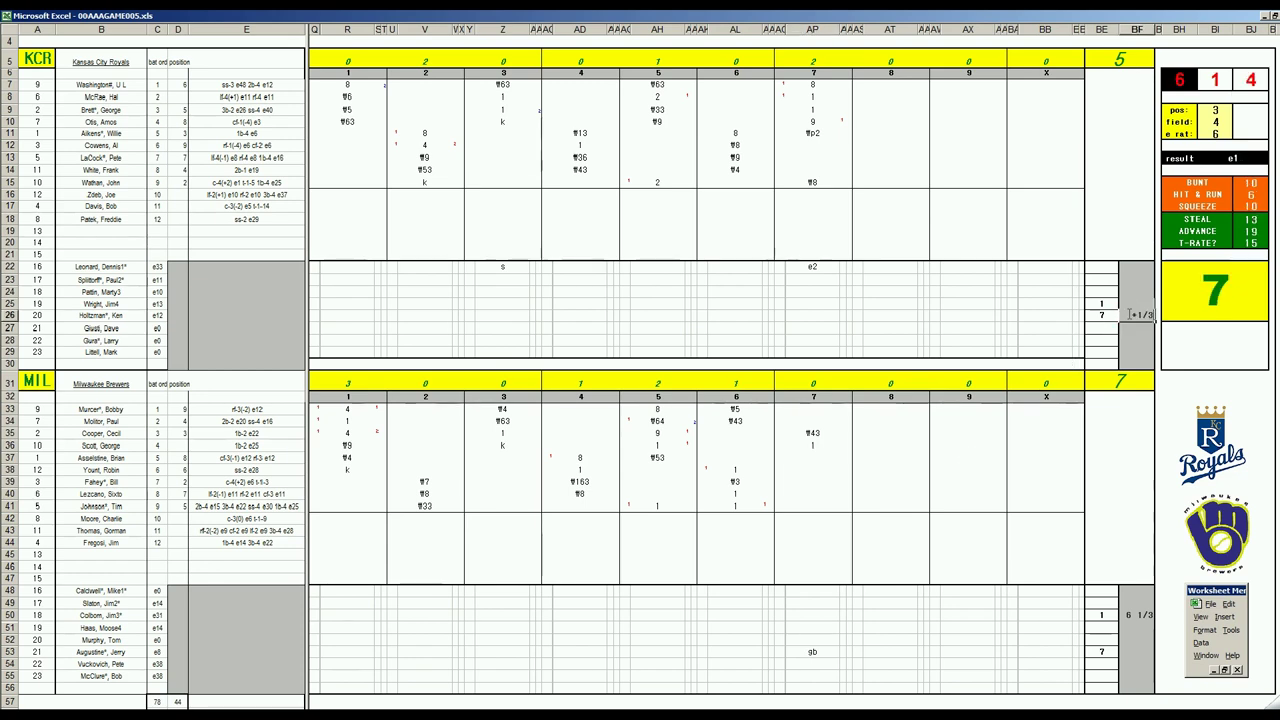
{"action": "key", "text": "Return"}
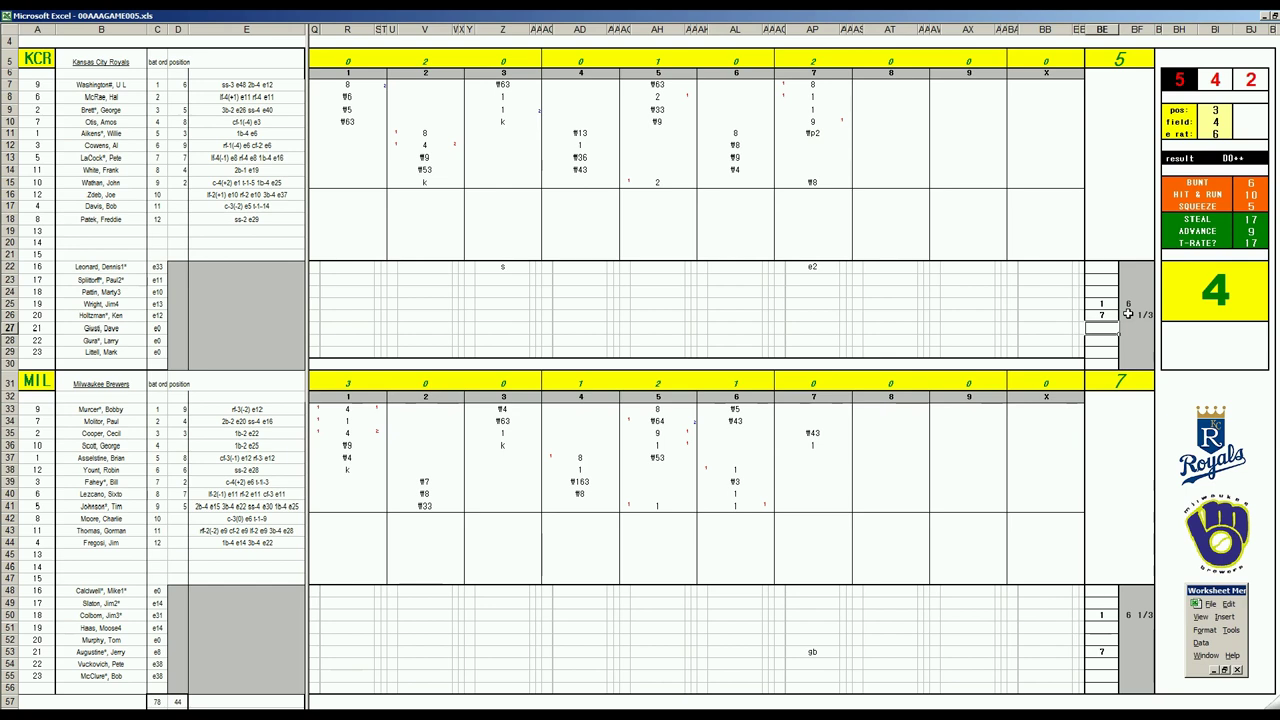
{"action": "type", "text": "7"}
{"action": "key", "text": "Return"}
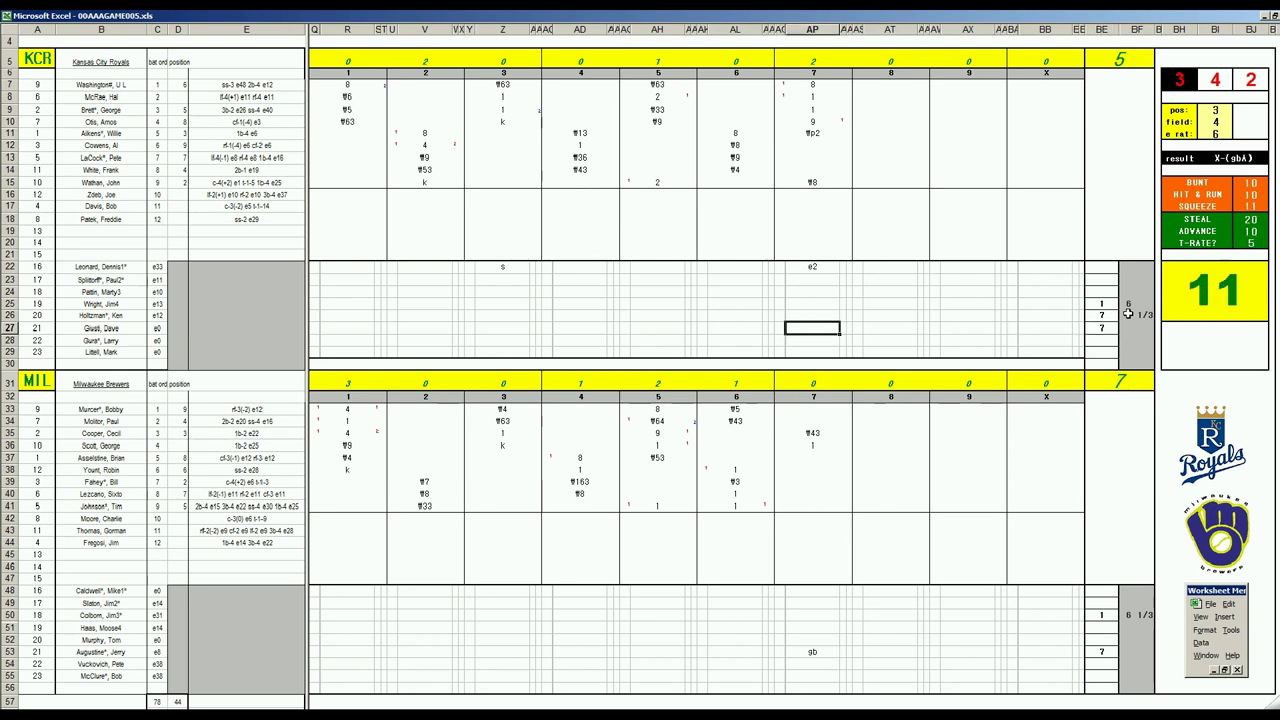
{"action": "type", "text": "st"}
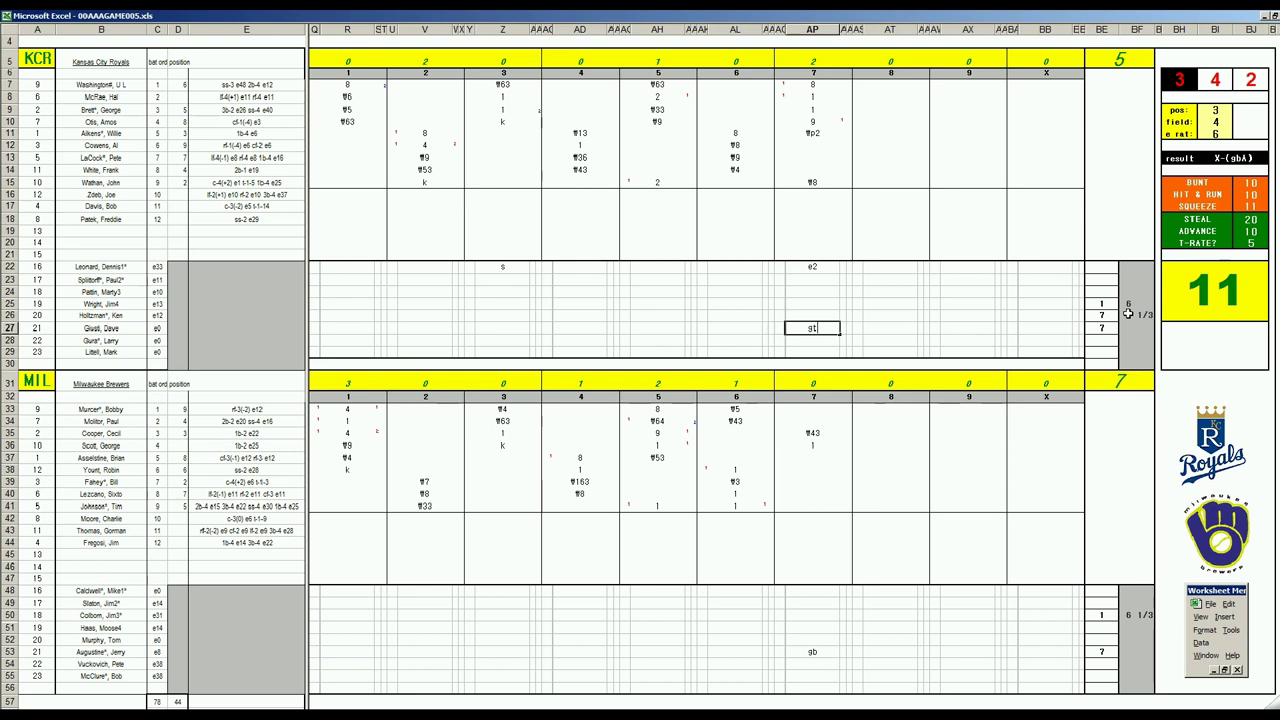
{"action": "left_click", "coordinate": [824, 532]}
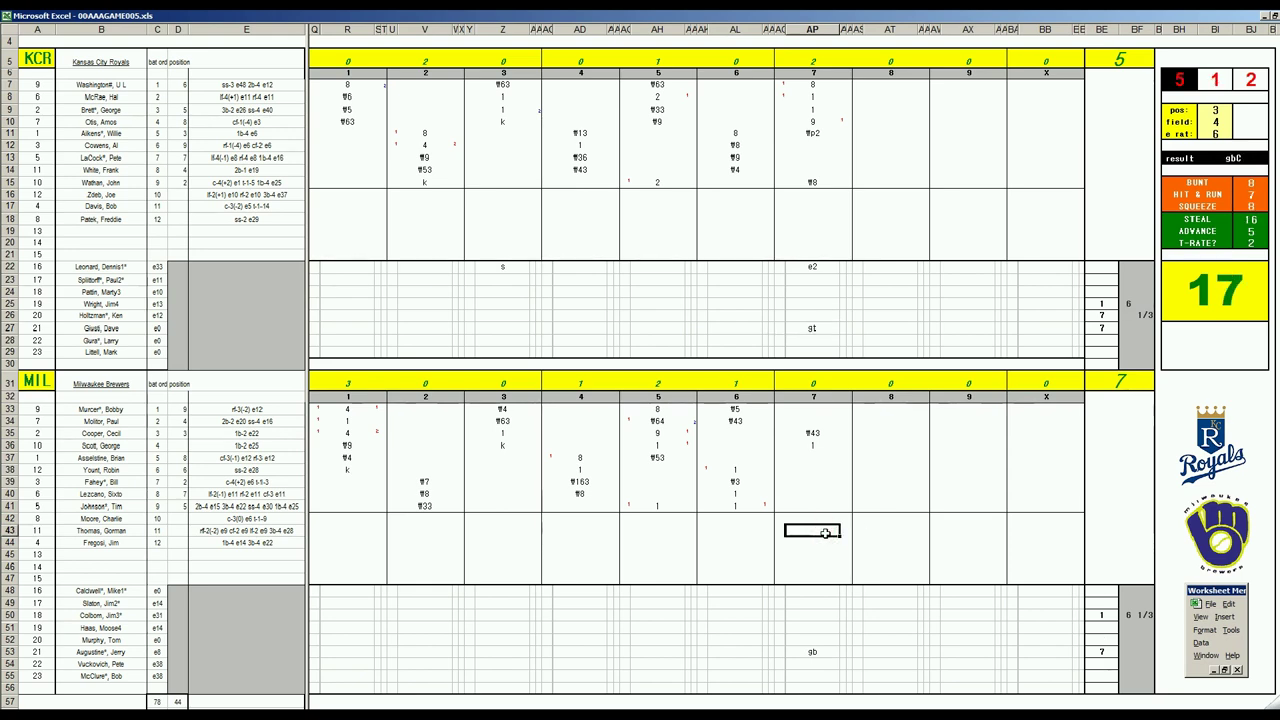
Step: Enter #33 in AP43, set dice panel pos 1, field 2, e rat 0, and start 13 in AP38
{"action": "type", "text": "#33"}
{"action": "key", "text": "Up"}
{"action": "key", "text": "Up"}
{"action": "key", "text": "Up"}
{"action": "key", "text": "Up"}
{"action": "key", "text": "Up"}
{"action": "key", "text": "Up"}
{"action": "key", "text": "Up"}
{"action": "key", "text": "Down"}
{"action": "key", "text": "Down"}
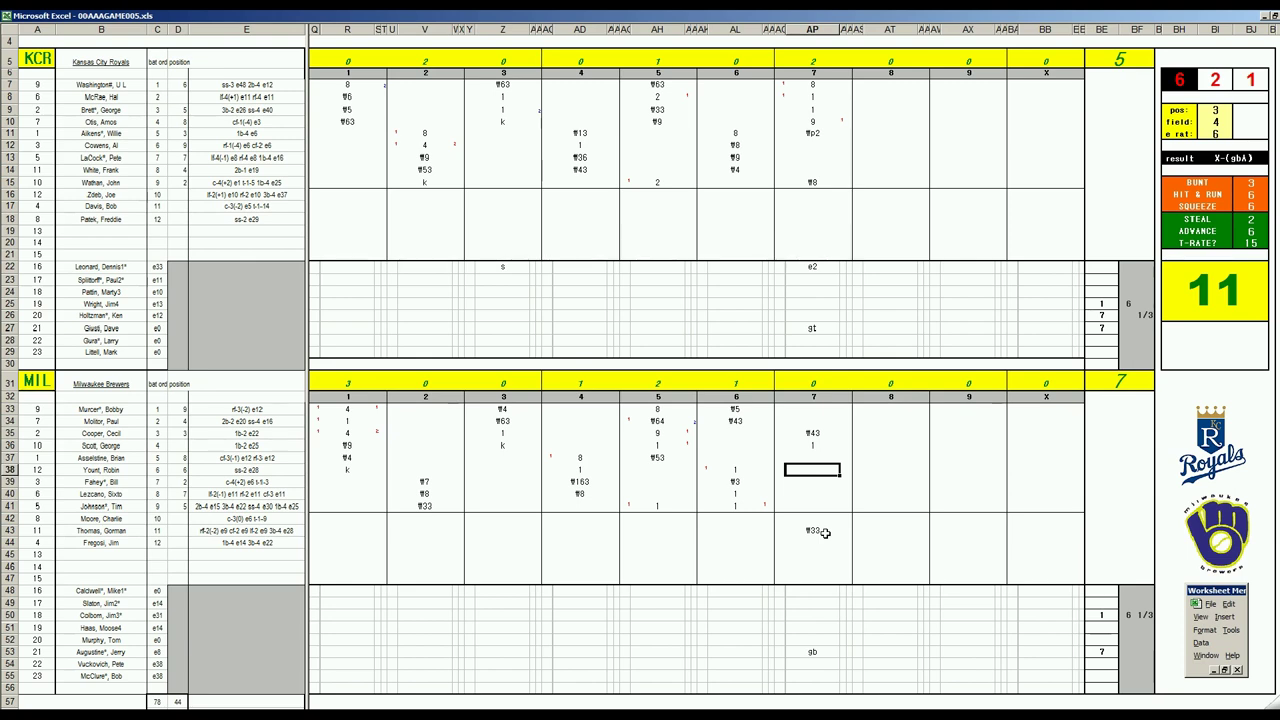
{"action": "key", "text": "Tab"}
{"action": "type", "text": "1"}
{"action": "key", "text": "Return"}
{"action": "type", "text": "2"}
{"action": "key", "text": "Return"}
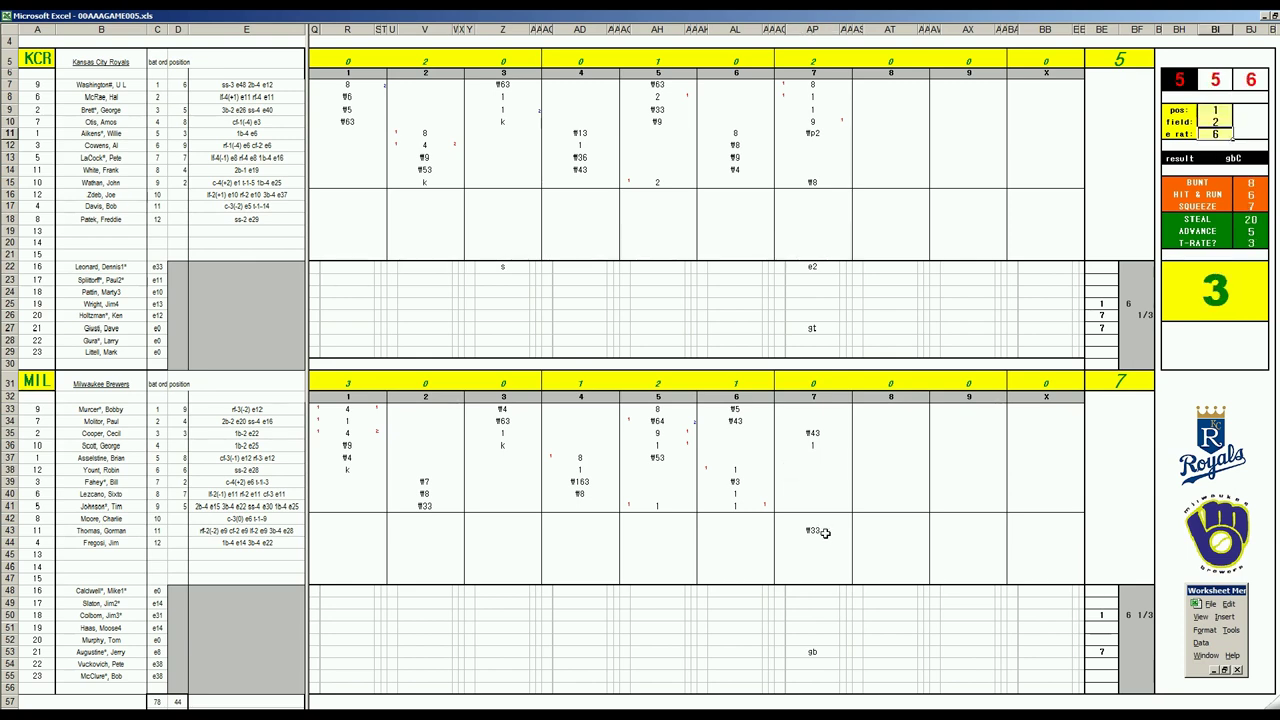
{"action": "type", "text": "0"}
{"action": "key", "text": "Return"}
{"action": "left_click", "coordinate": [822, 468]}
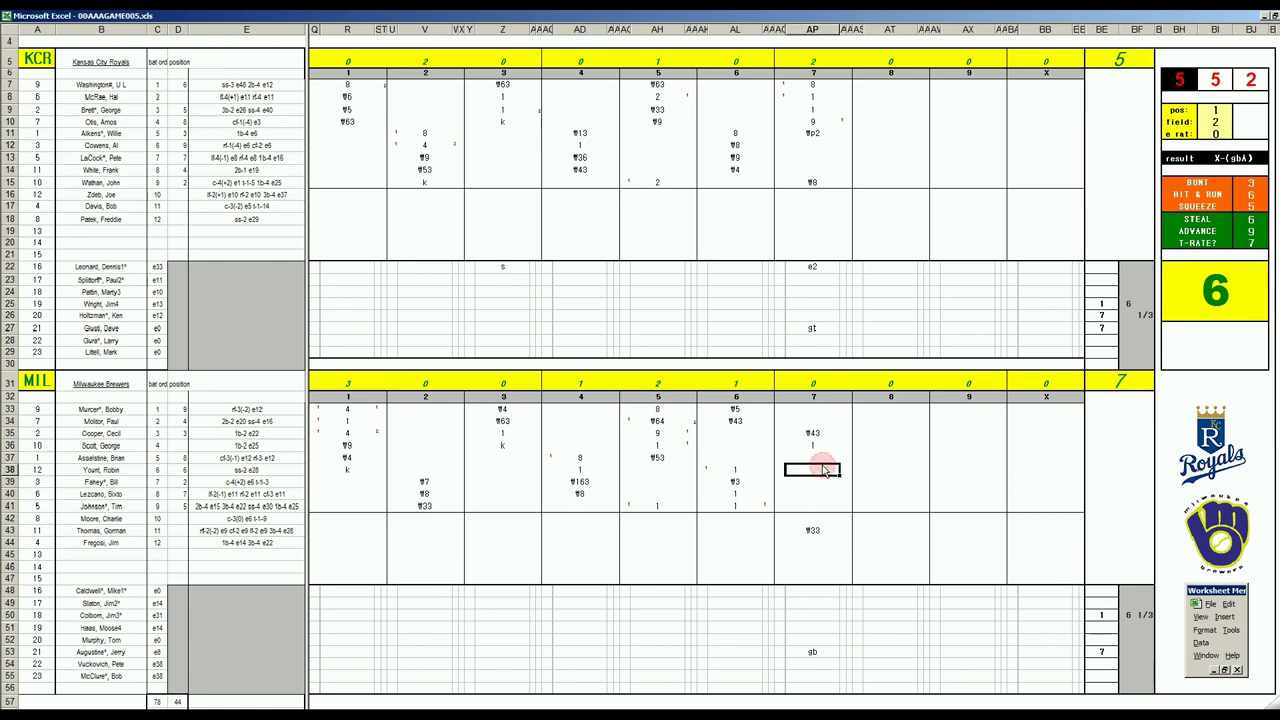
{"action": "type", "text": "ᴪ13"}
Step: Commit 13 in AP38, then enter 2 (pos 6), #63 and #53 in AT12–AT14
{"action": "left_click", "coordinate": [862, 150]}
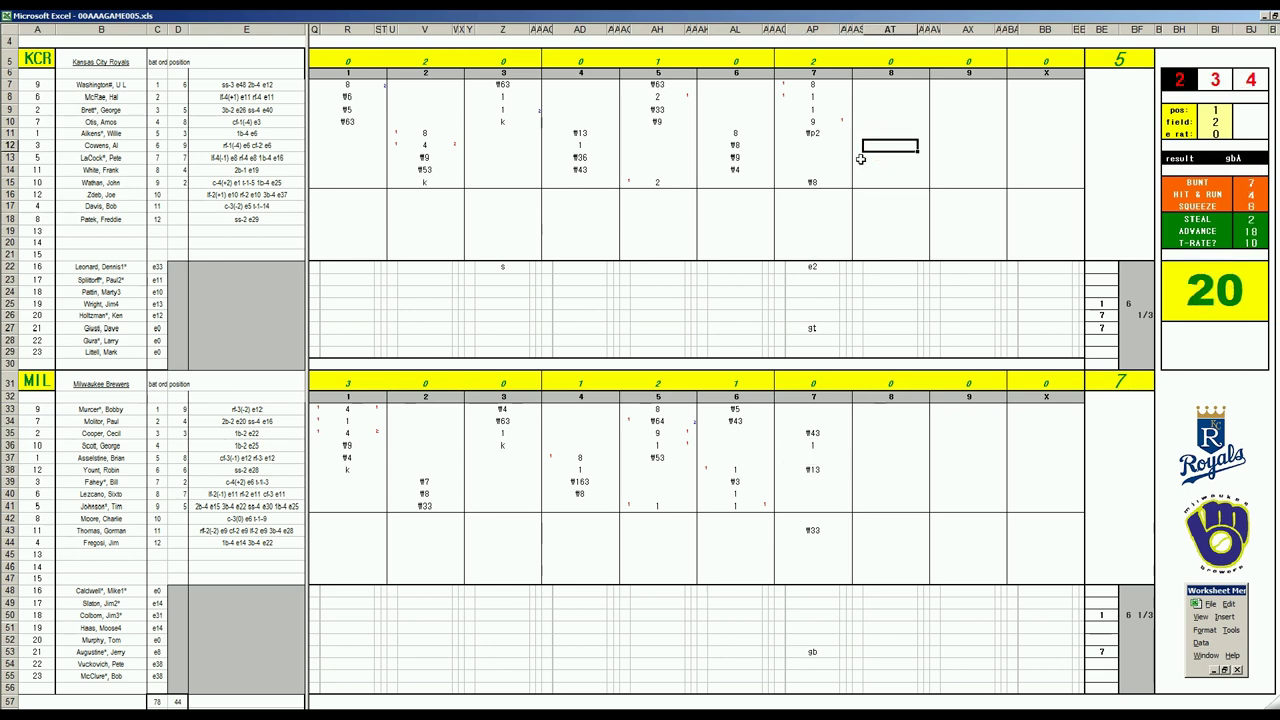
{"action": "type", "text": "2"}
{"action": "key", "text": "Return"}
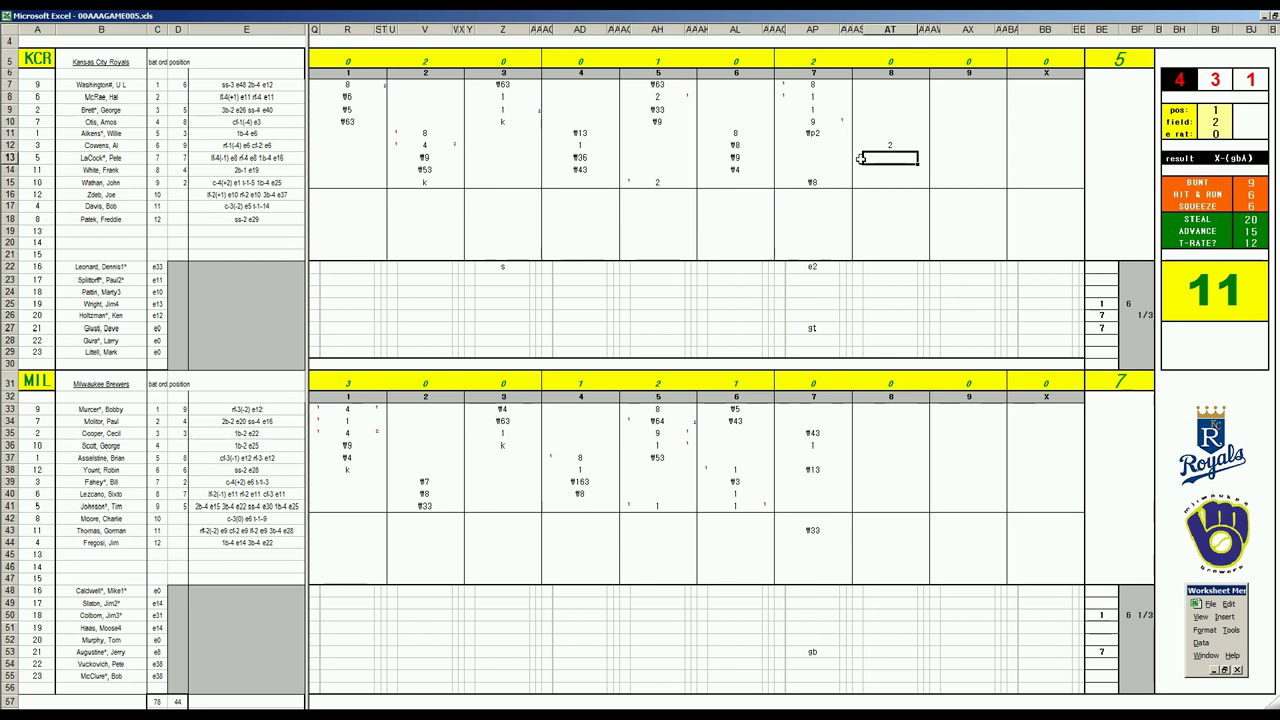
{"action": "key", "text": "Tab"}
{"action": "type", "text": "6"}
{"action": "key", "text": "Return"}
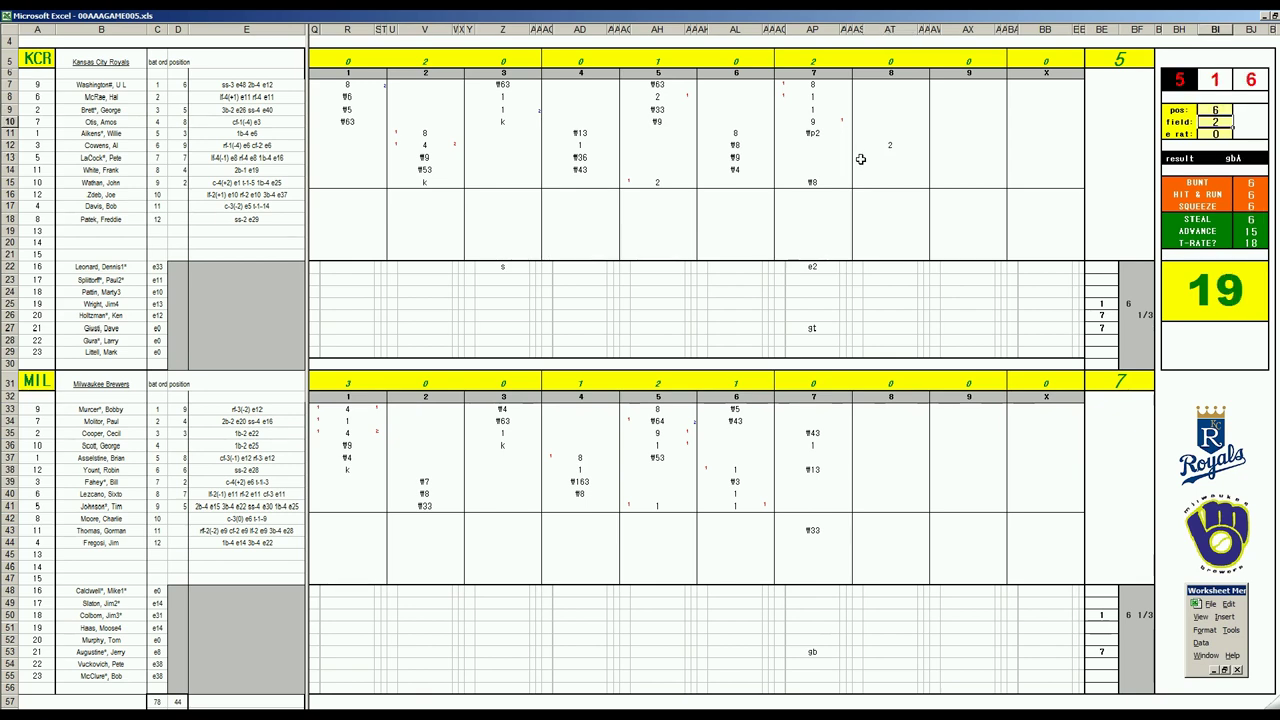
{"action": "left_click", "coordinate": [890, 157]}
{"action": "type", "text": "#63"}
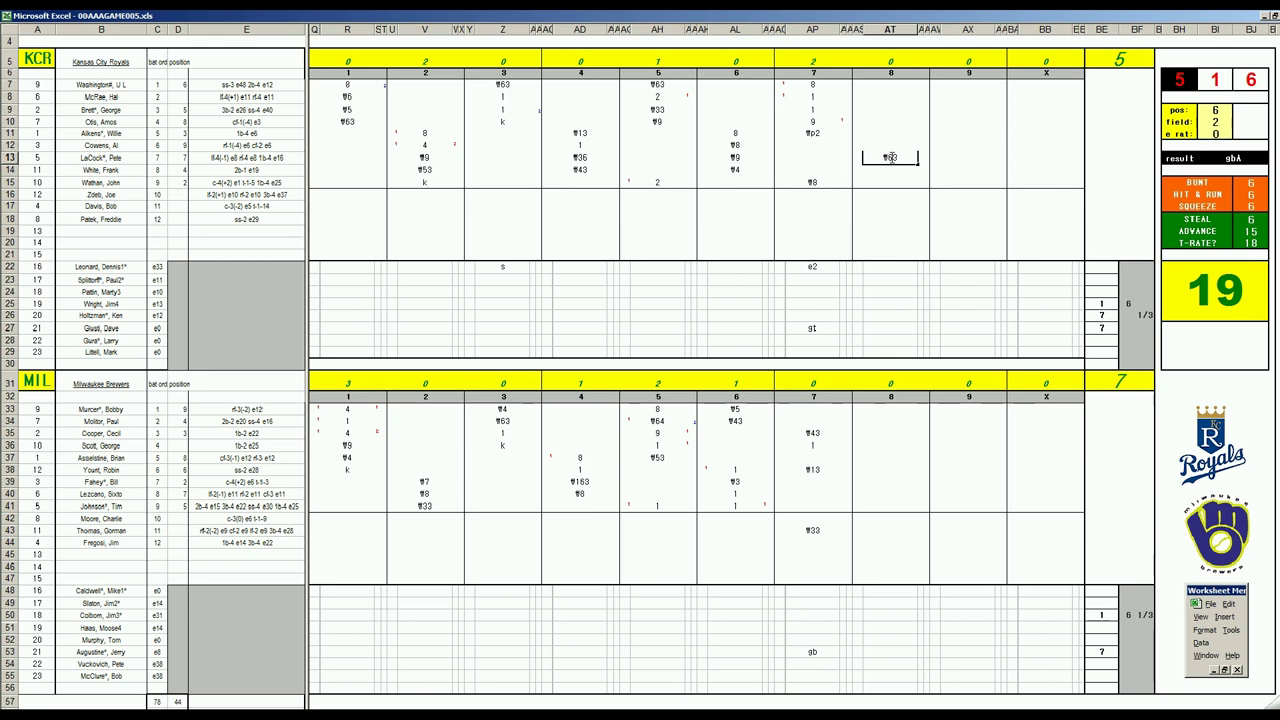
{"action": "key", "text": "Return"}
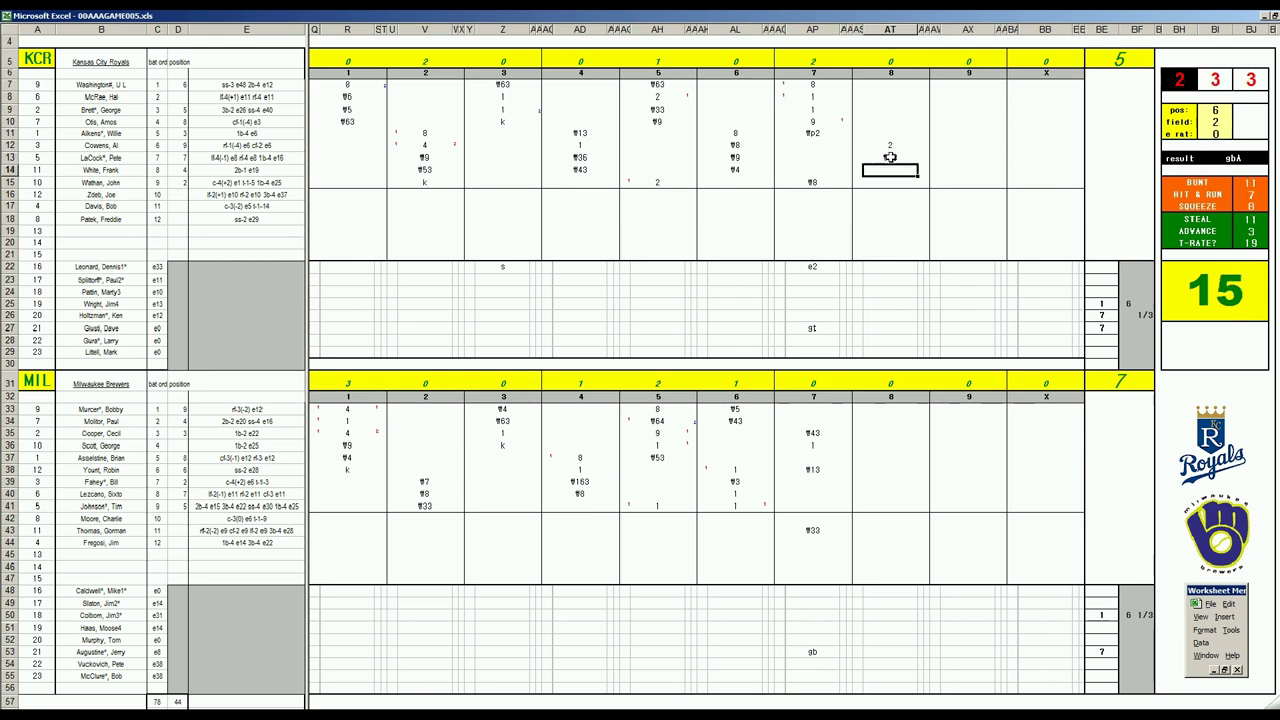
{"action": "type", "text": "#53"}
Step: Enter 1/3 inning in BF53 and 8 in BE54 for the next pitcher
{"action": "left_click", "coordinate": [1123, 651]}
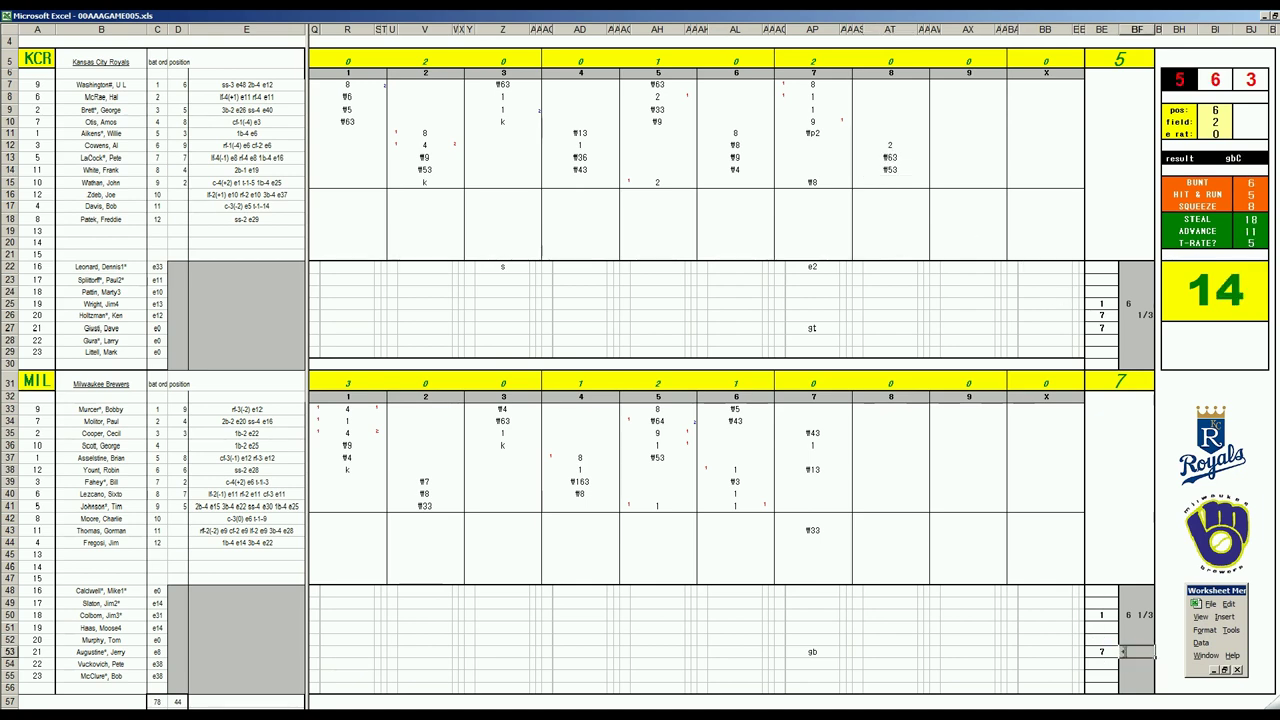
{"action": "type", "text": "1/3"}
{"action": "key", "text": "Return"}
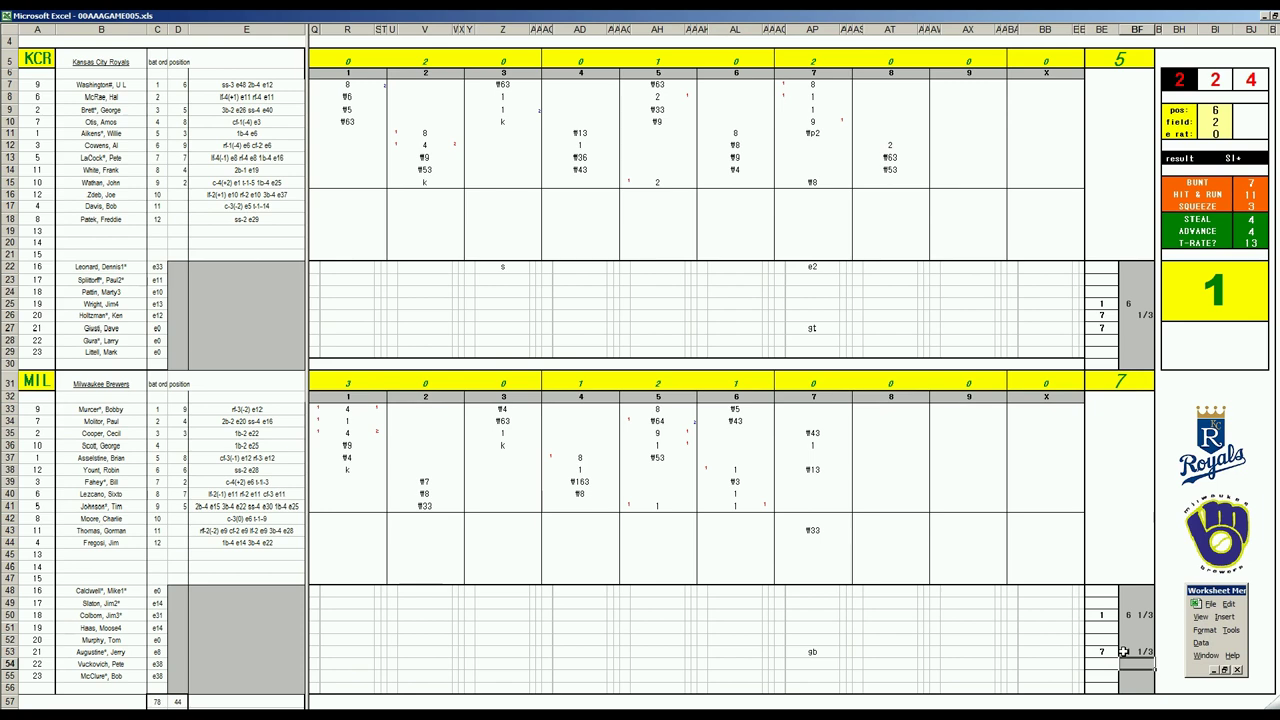
{"action": "key", "text": "Left"}
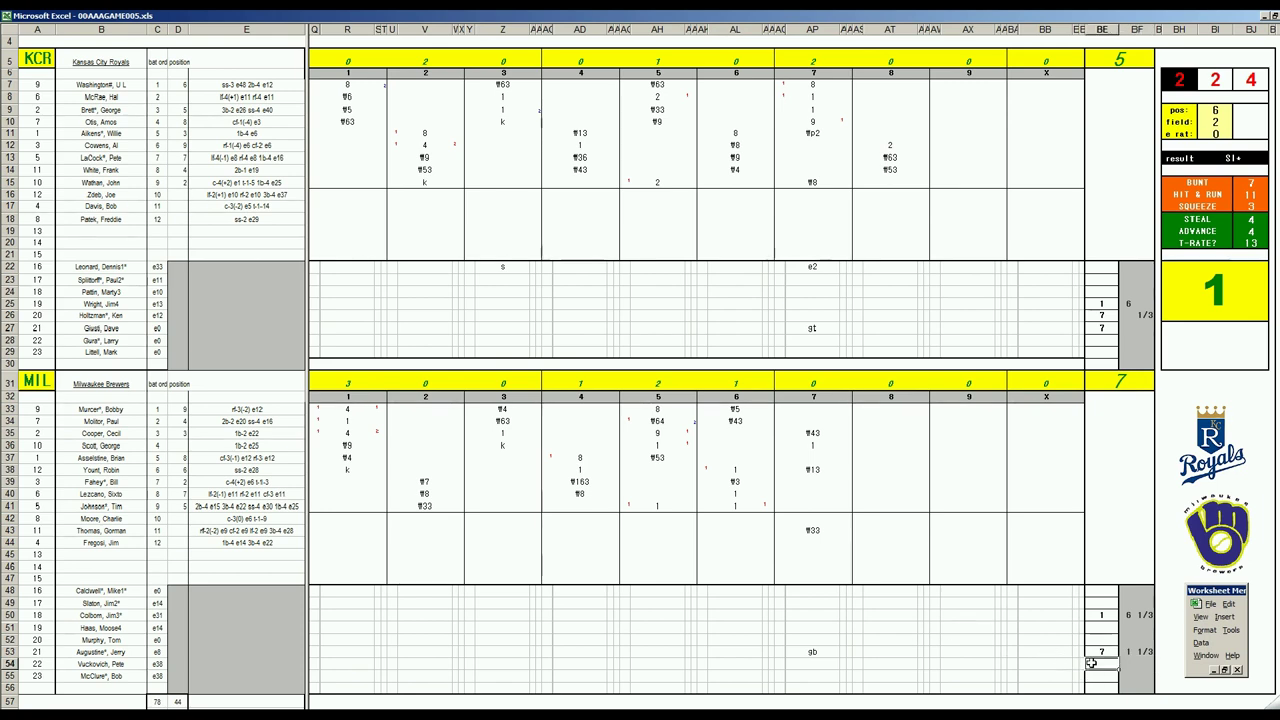
{"action": "type", "text": "8"}
{"action": "key", "text": "Left"}
{"action": "key", "text": "Left"}
{"action": "key", "text": "Left"}
{"action": "key", "text": "Left"}
{"action": "key", "text": "Left"}
{"action": "key", "text": "Left"}
{"action": "key", "text": "Left"}
{"action": "key", "text": "Left"}
{"action": "key", "text": "Left"}
{"action": "key", "text": "Left"}
{"action": "key", "text": "Left"}
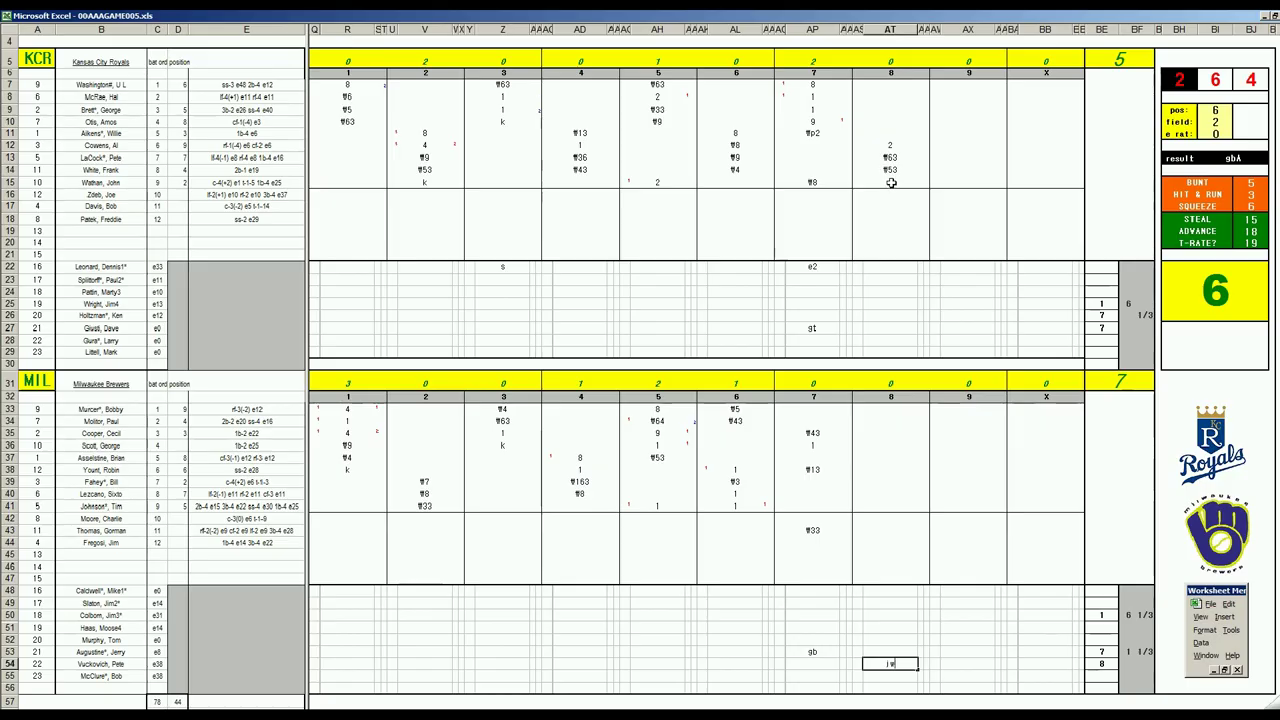
Step: Enter the eighth-inning plays k, f8, 1 and k on the scoresheet
{"action": "key", "text": "F9"}
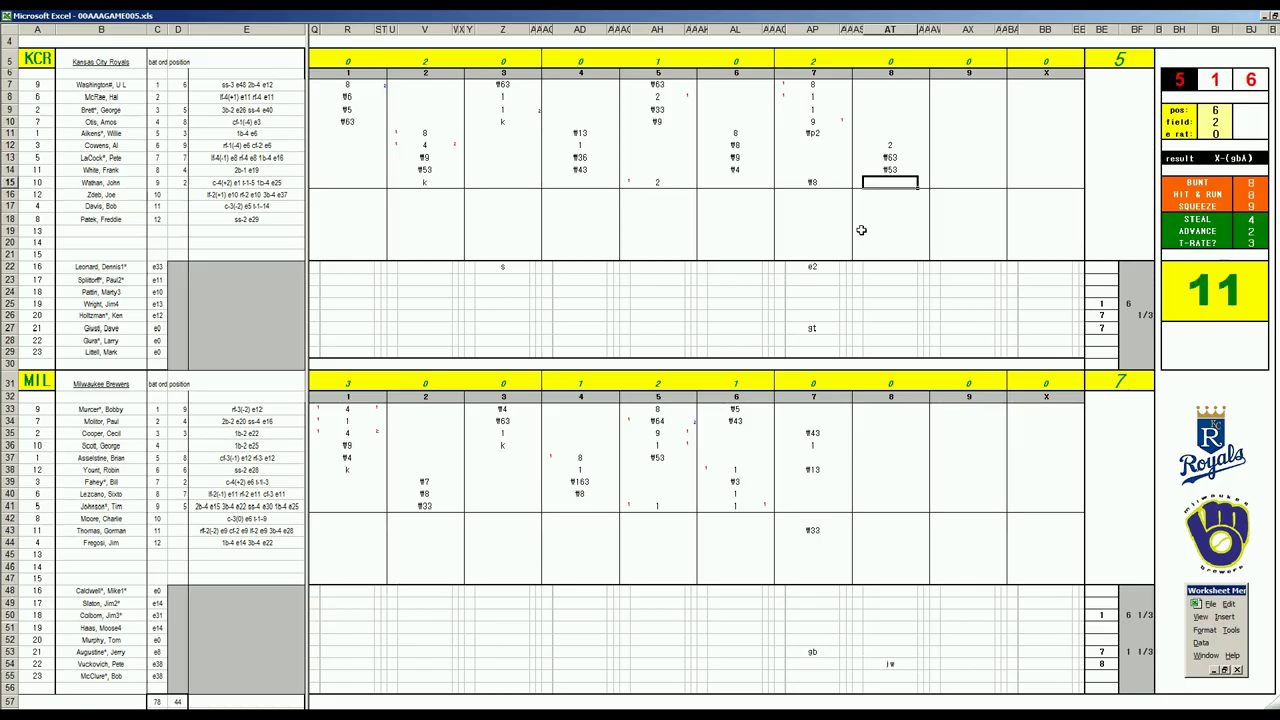
{"action": "type", "text": "k"}
{"action": "left_click", "coordinate": [883, 518]}
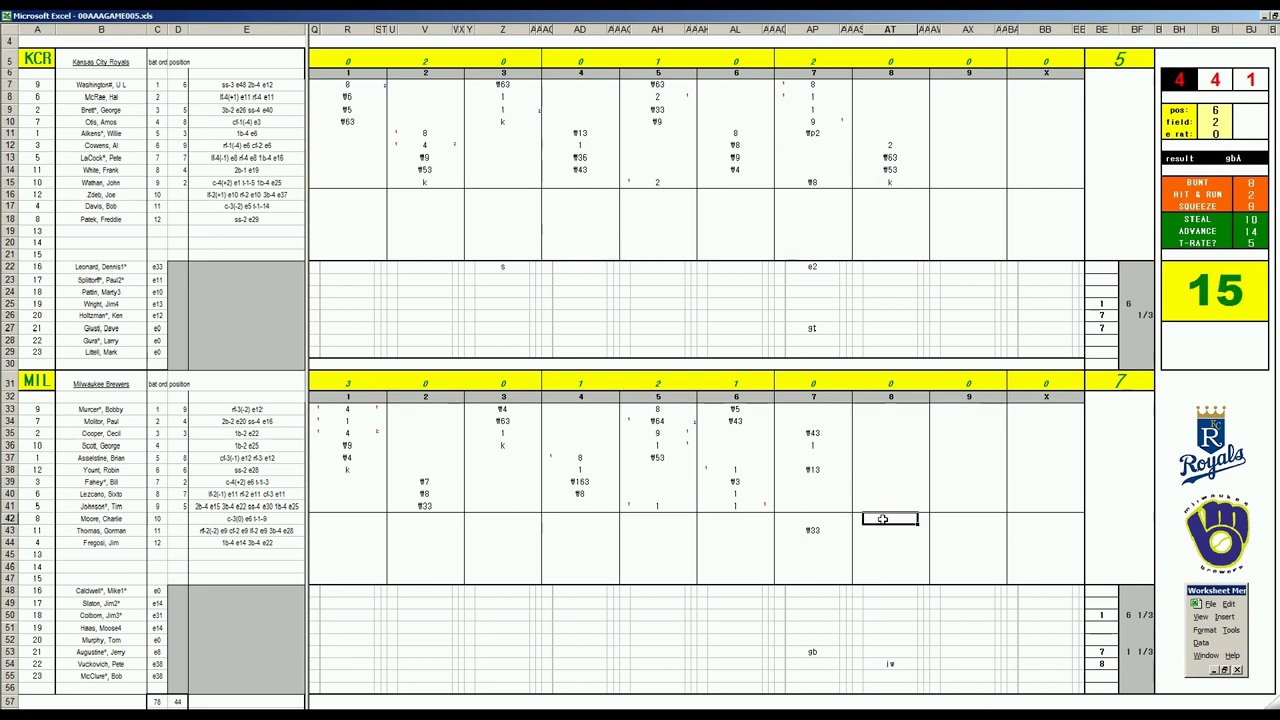
{"action": "type", "text": "f8"}
{"action": "key", "text": "Up"}
{"action": "key", "text": "Up"}
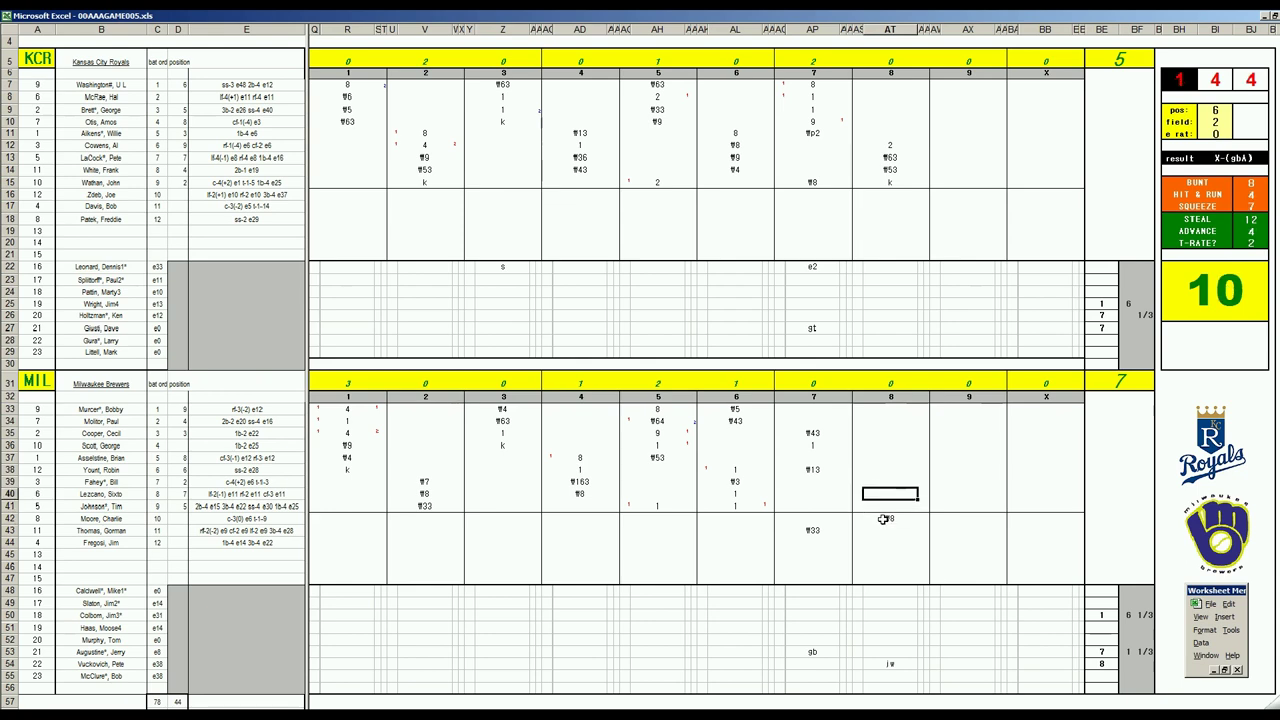
{"action": "type", "text": "1"}
{"action": "key", "text": "Return"}
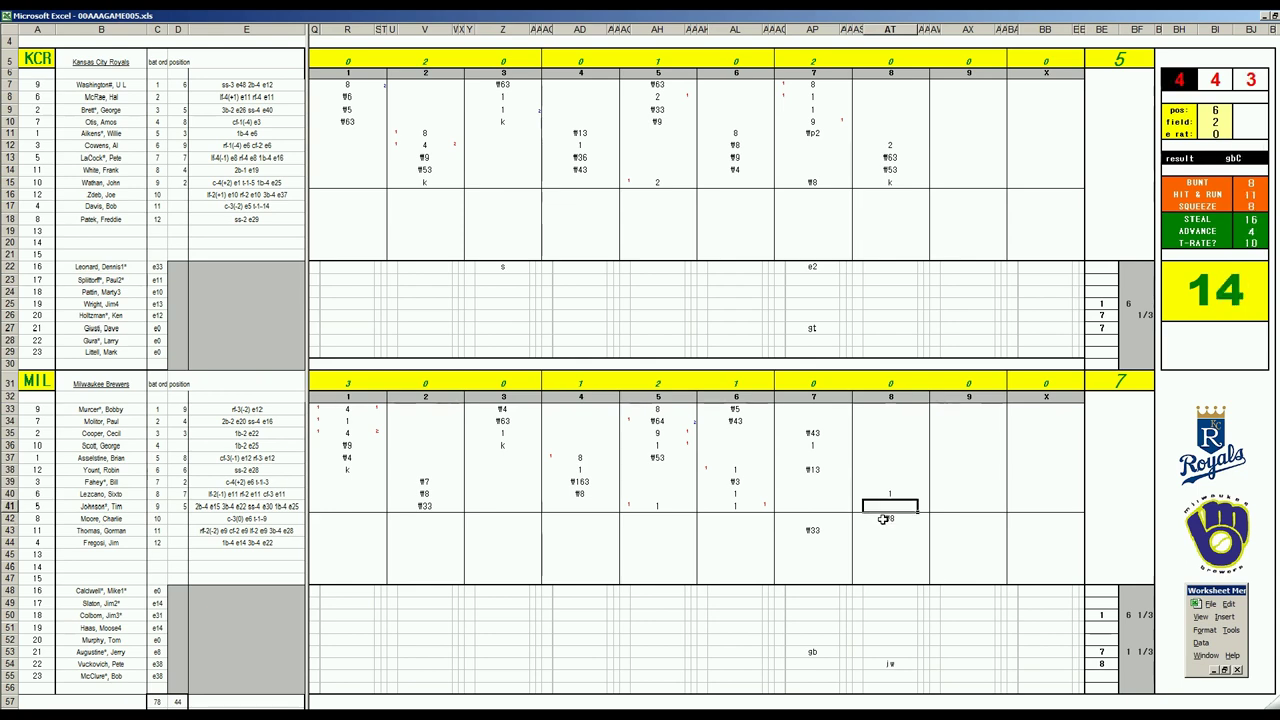
{"action": "type", "text": "k"}
{"action": "key", "text": "Up"}
{"action": "key", "text": "Up"}
{"action": "key", "text": "Up"}
{"action": "key", "text": "Up"}
{"action": "key", "text": "Up"}
{"action": "key", "text": "Up"}
{"action": "key", "text": "Up"}
{"action": "key", "text": "Up"}
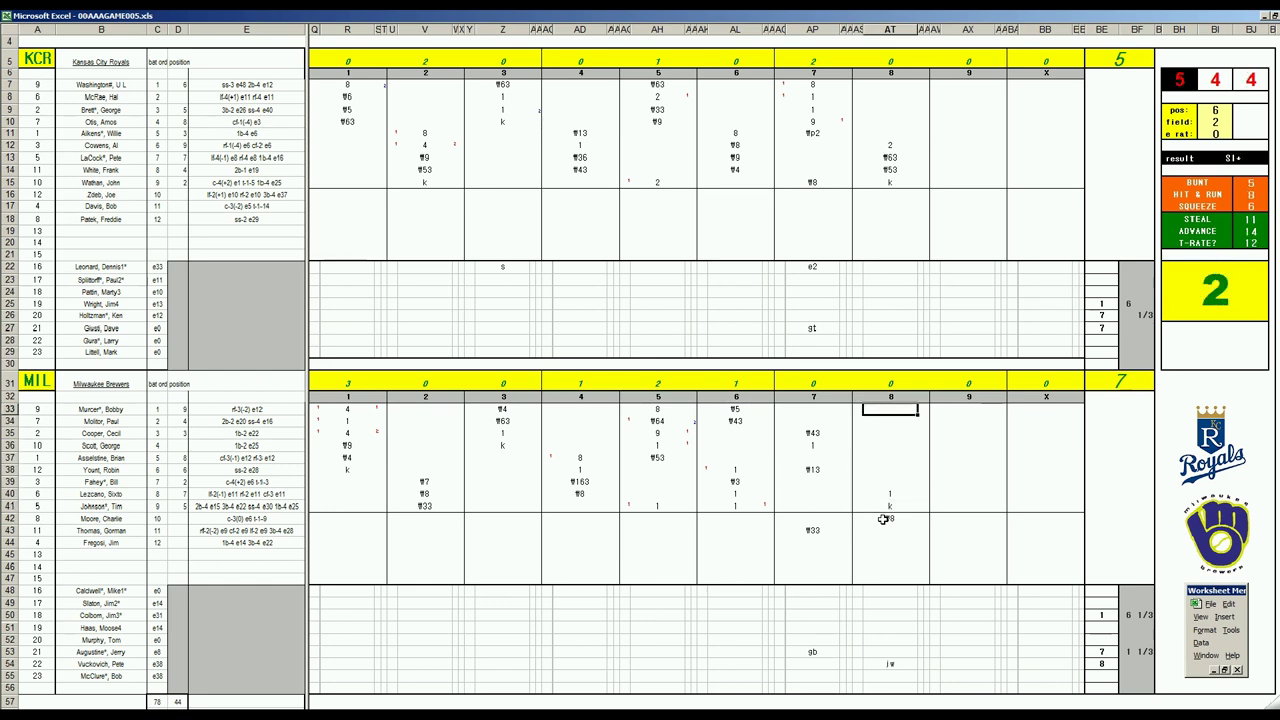
Step: Set fielding inputs to position 6, field 3, error rating 48, then record ¶63 in AT33
{"action": "key", "text": "Tab"}
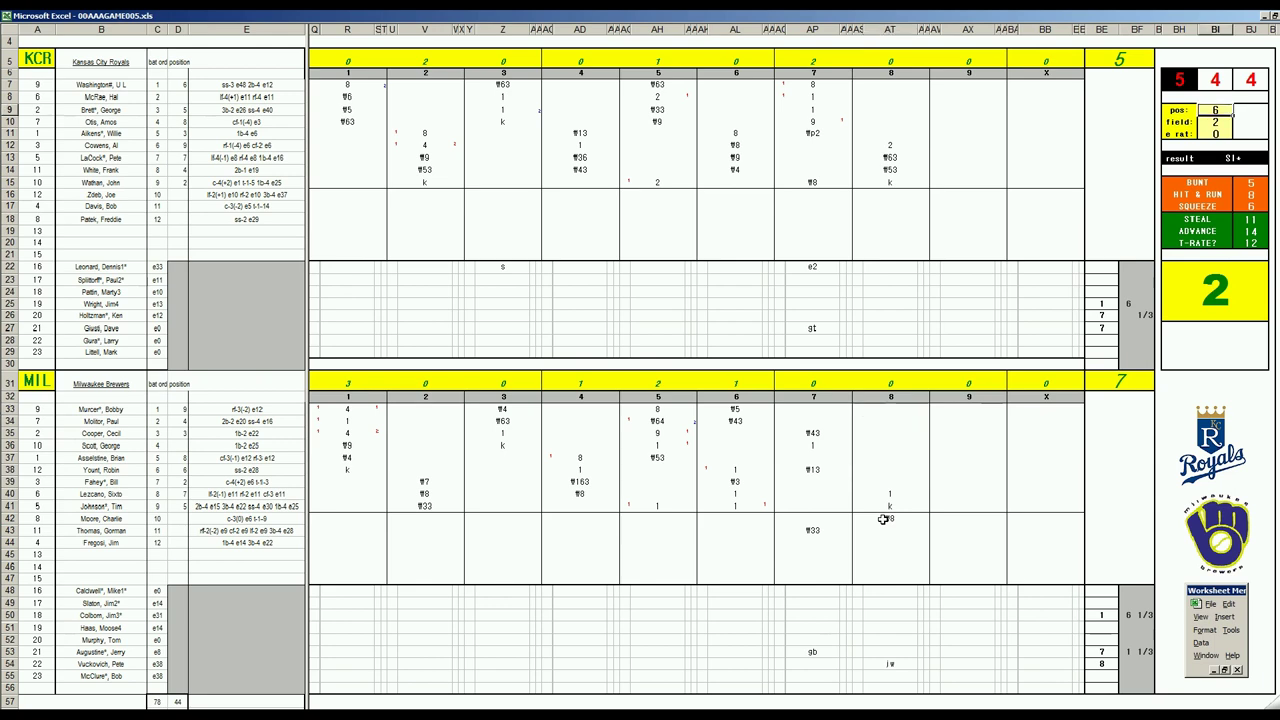
{"action": "type", "text": "6"}
{"action": "key", "text": "Return"}
{"action": "type", "text": "3"}
{"action": "key", "text": "Return"}
{"action": "type", "text": "48"}
{"action": "key", "text": "Return"}
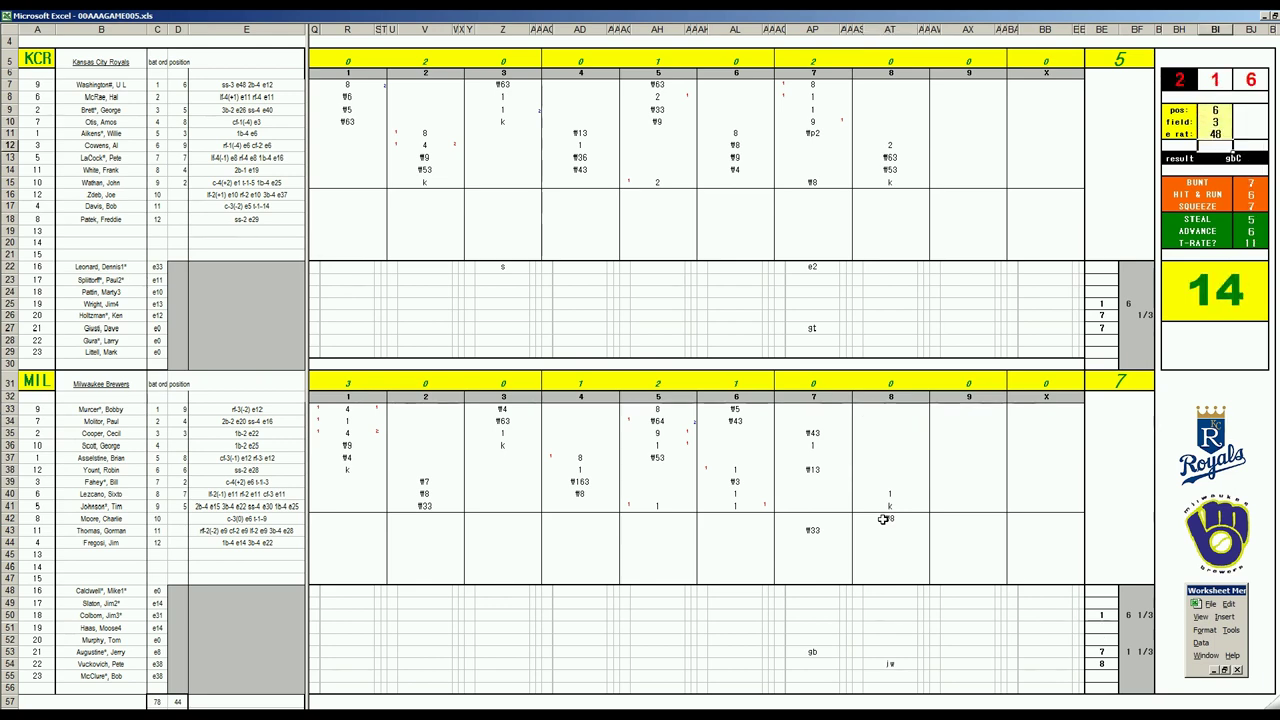
{"action": "left_click", "coordinate": [890, 410]}
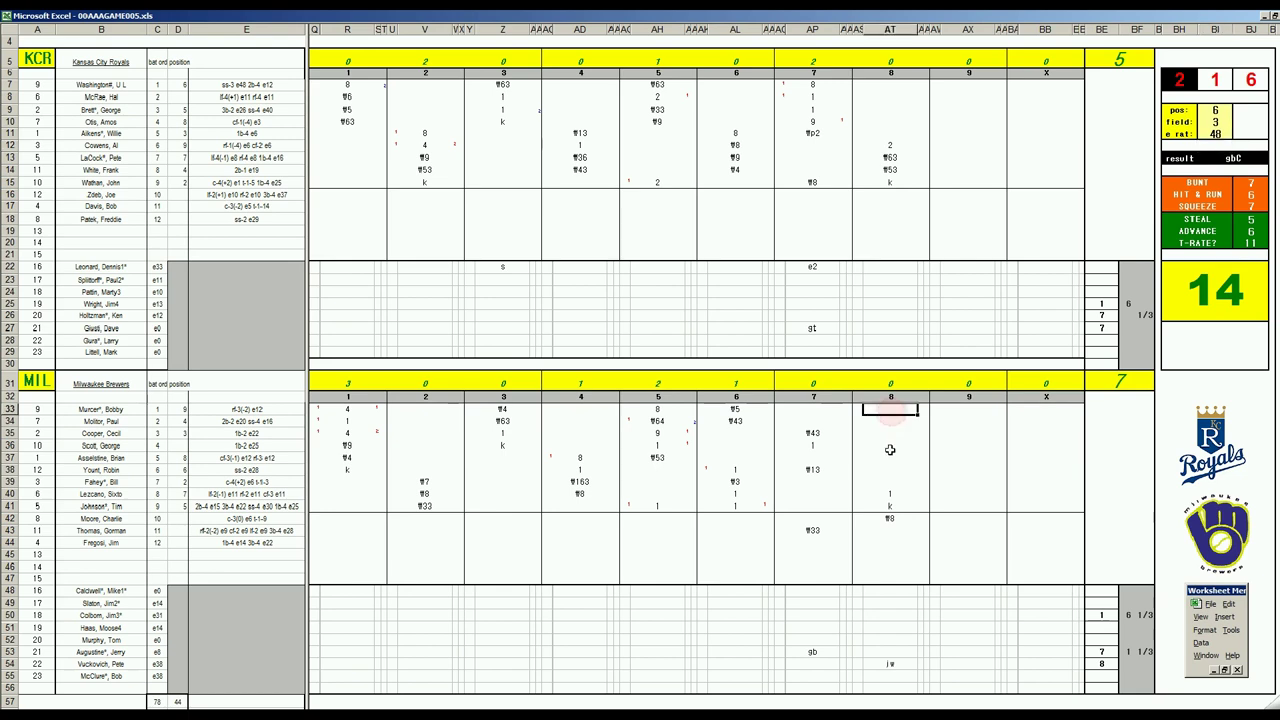
{"action": "type", "text": "#63"}
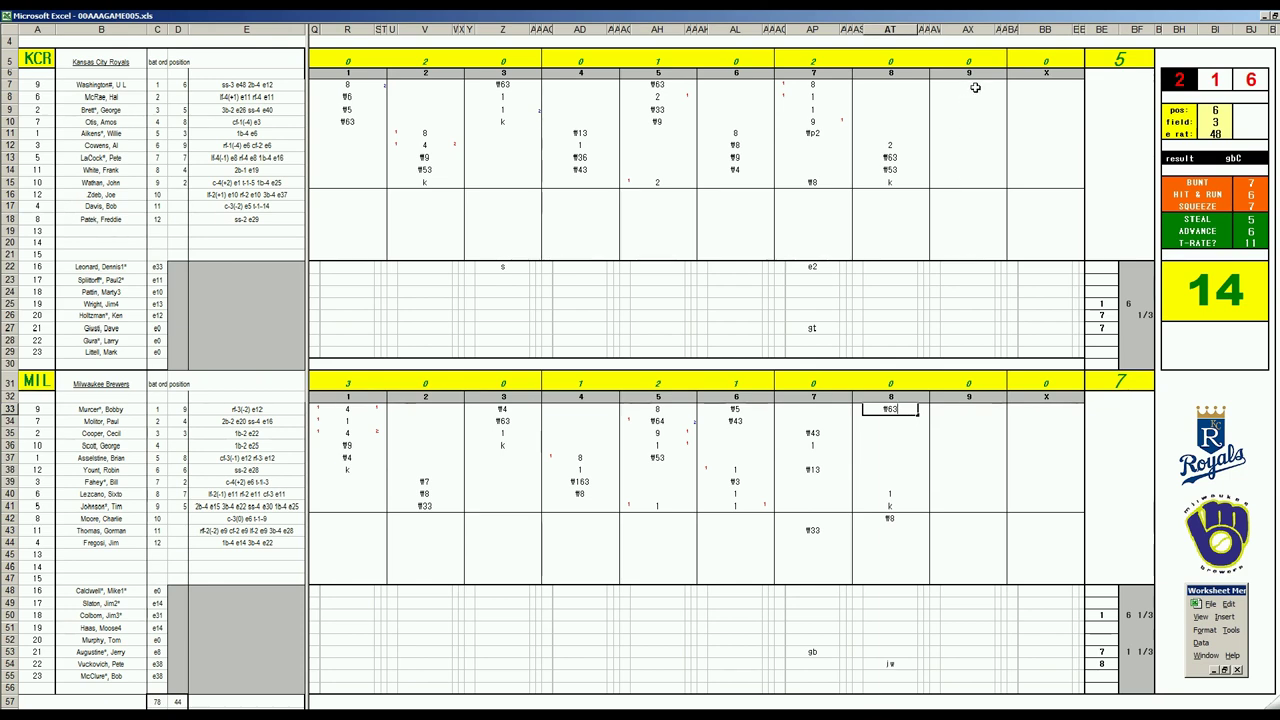
Step: Enter ¶53 for the Royals' leadoff batter in the 9th and 8 for the next batter
{"action": "left_click", "coordinate": [969, 87]}
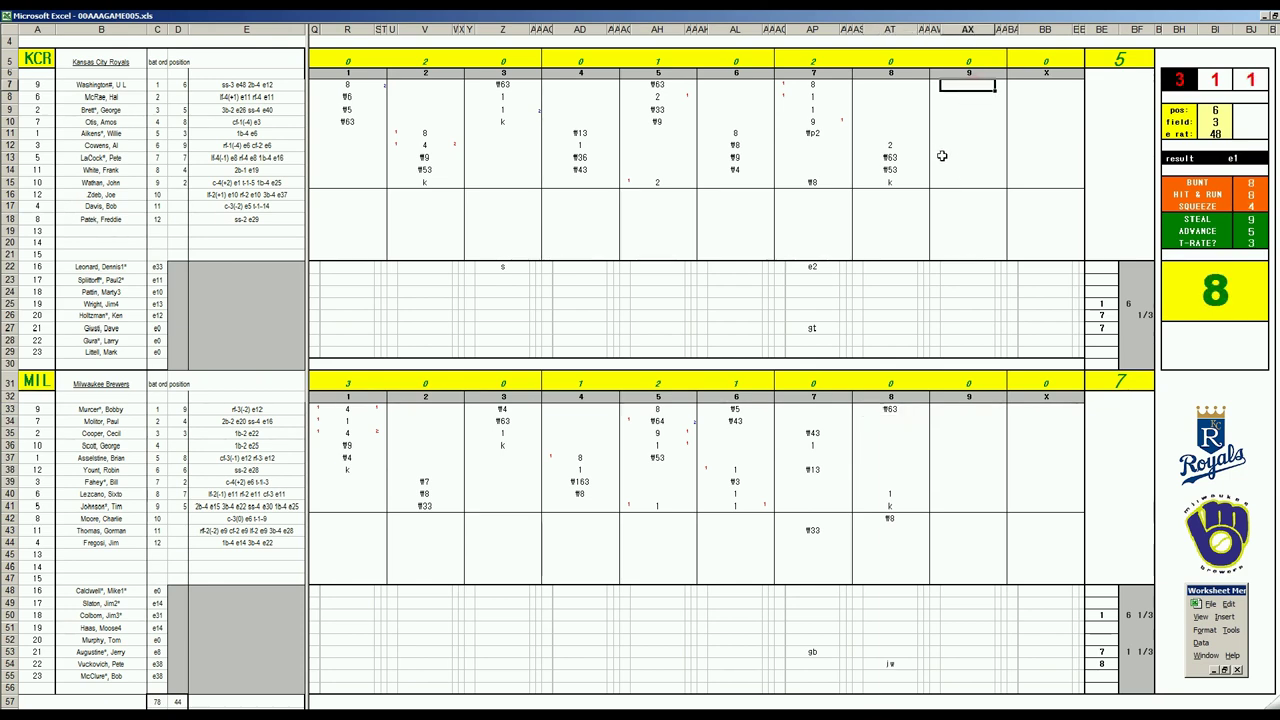
{"action": "type", "text": "¶53"}
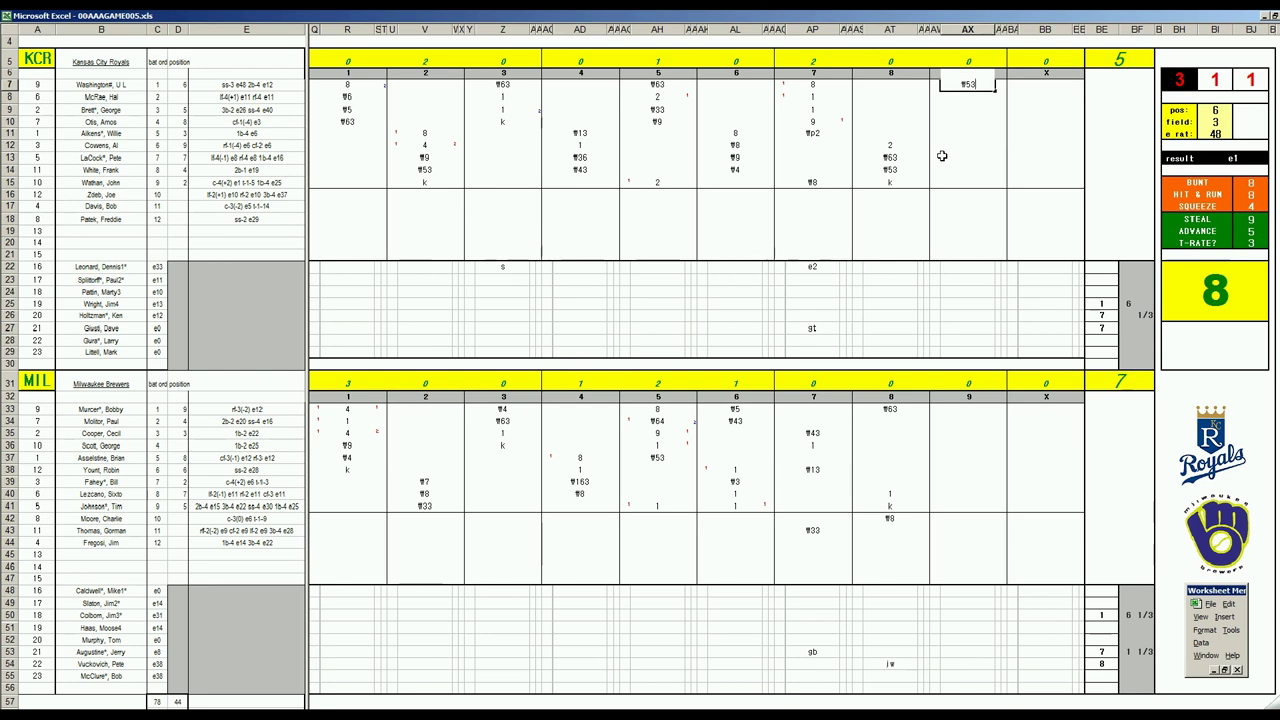
{"action": "key", "text": "Return"}
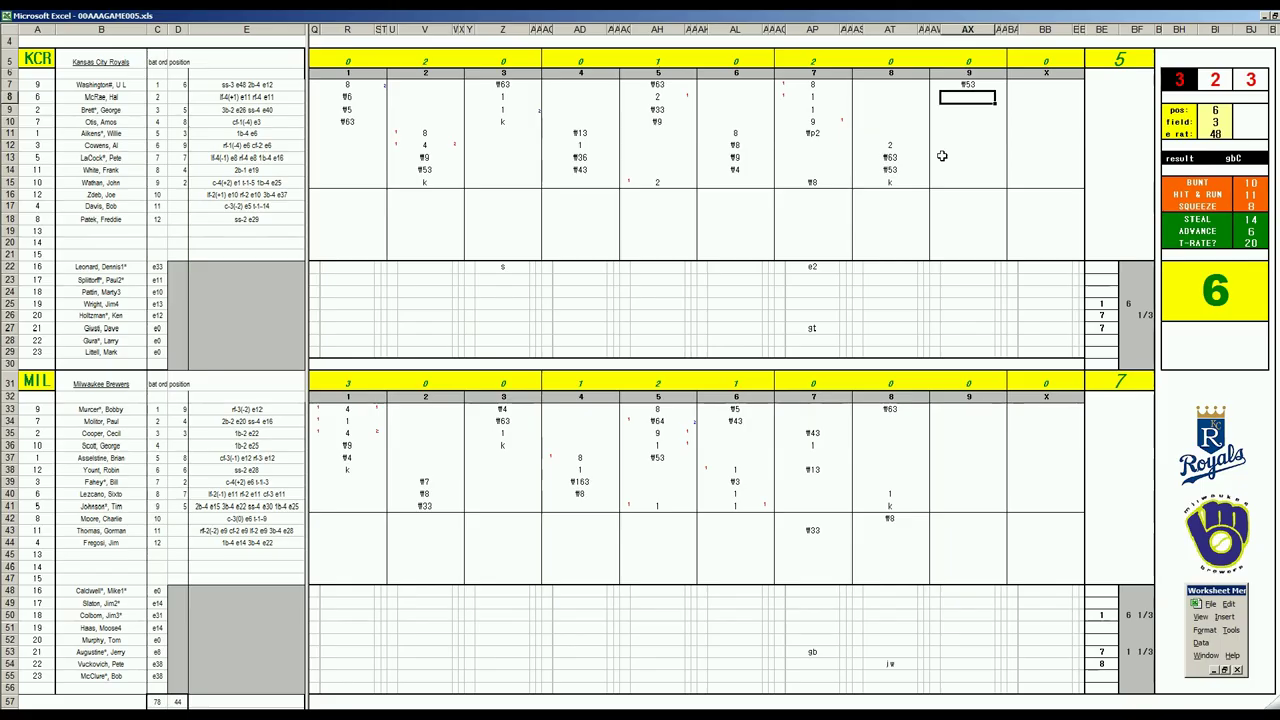
{"action": "type", "text": "8"}
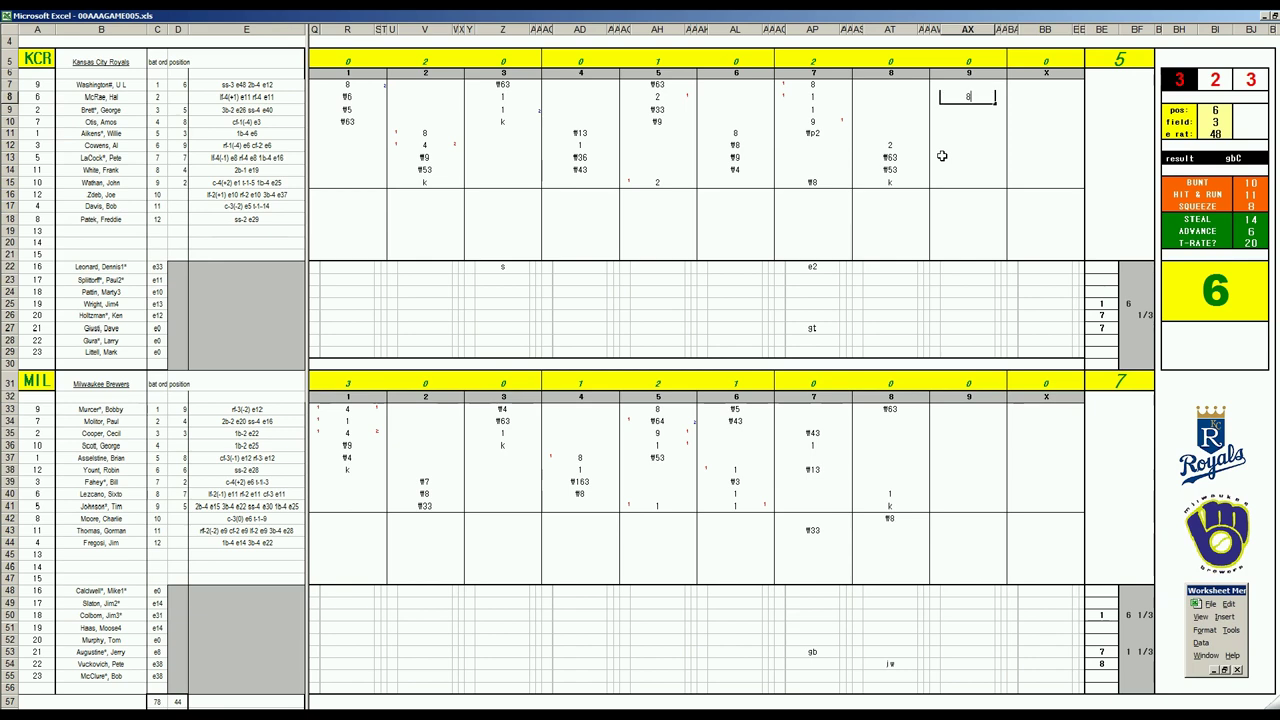
Step: Log 1 1/3 innings pitched for the Brewers' row-54 reliever
{"action": "left_click", "coordinate": [1134, 664]}
{"action": "type", "text": "1 1/3"}
{"action": "key", "text": "Return"}
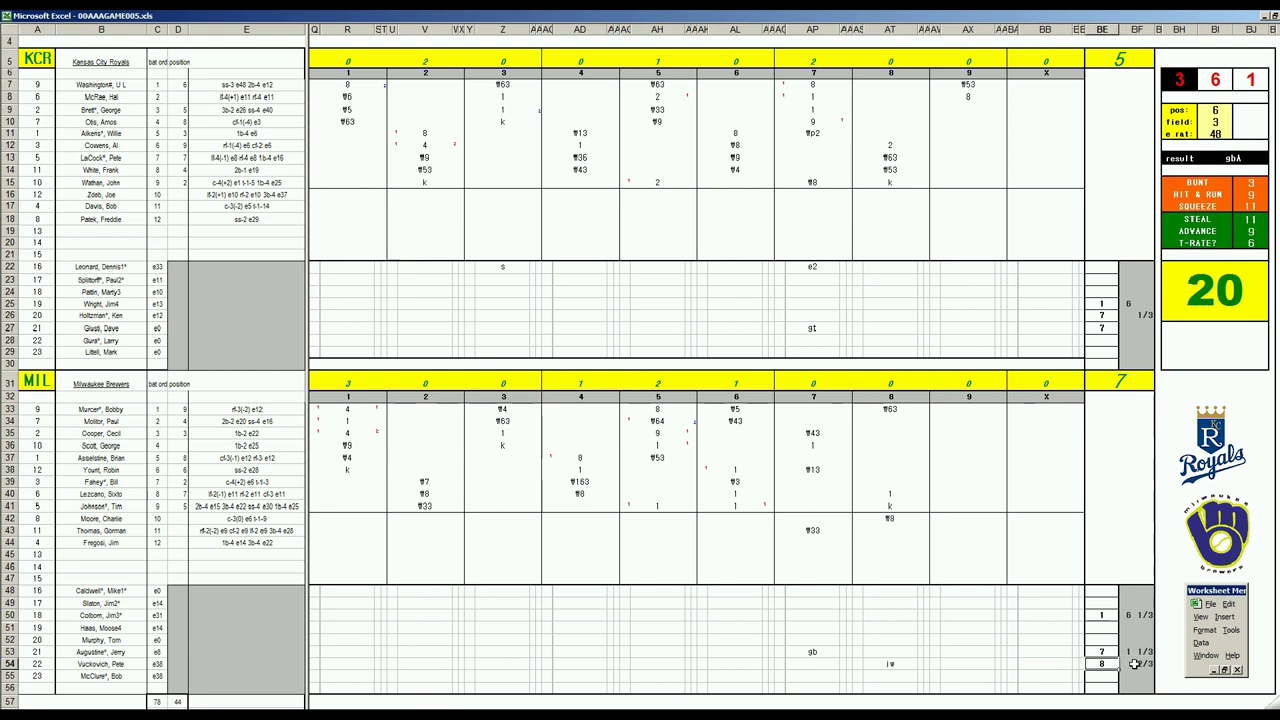
Step: Add pitcher 9 in row 55 and record ¶13 for the Royals' third batter in the 9th
{"action": "type", "text": "9"}
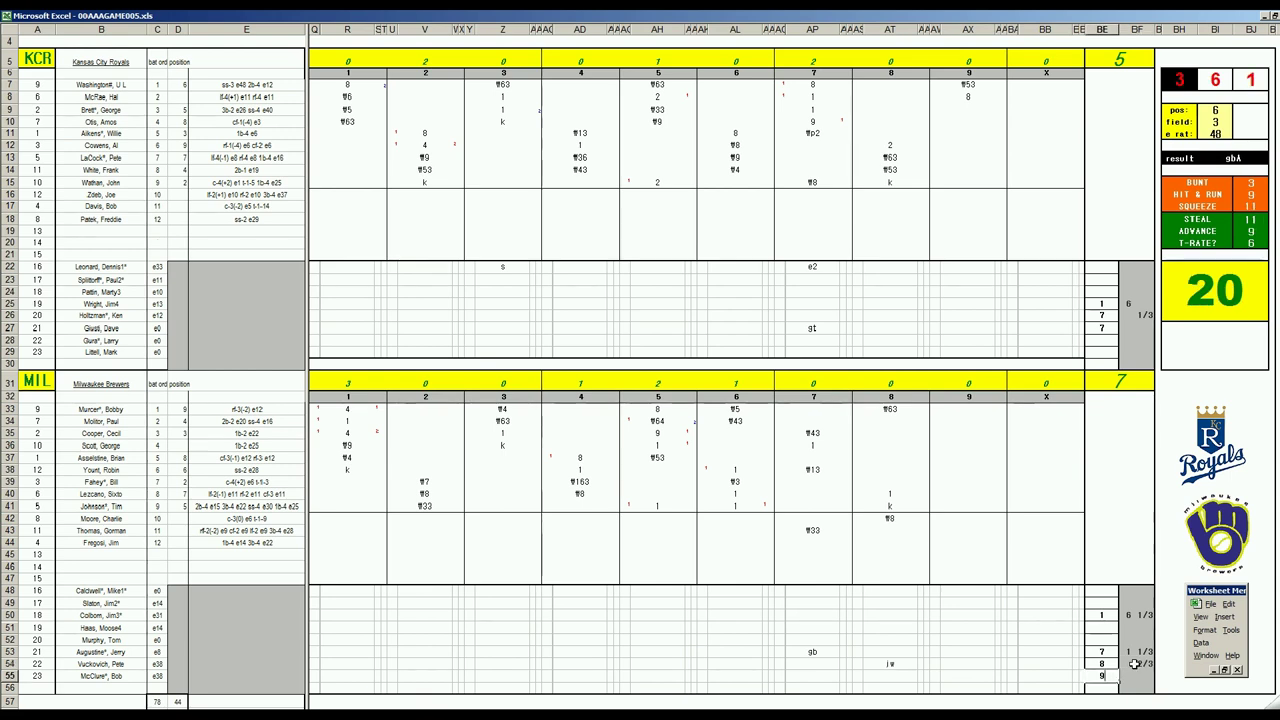
{"action": "key", "text": "Return"}
{"action": "key", "text": "Left"}
{"action": "key", "text": "Left"}
{"action": "key", "text": "Left"}
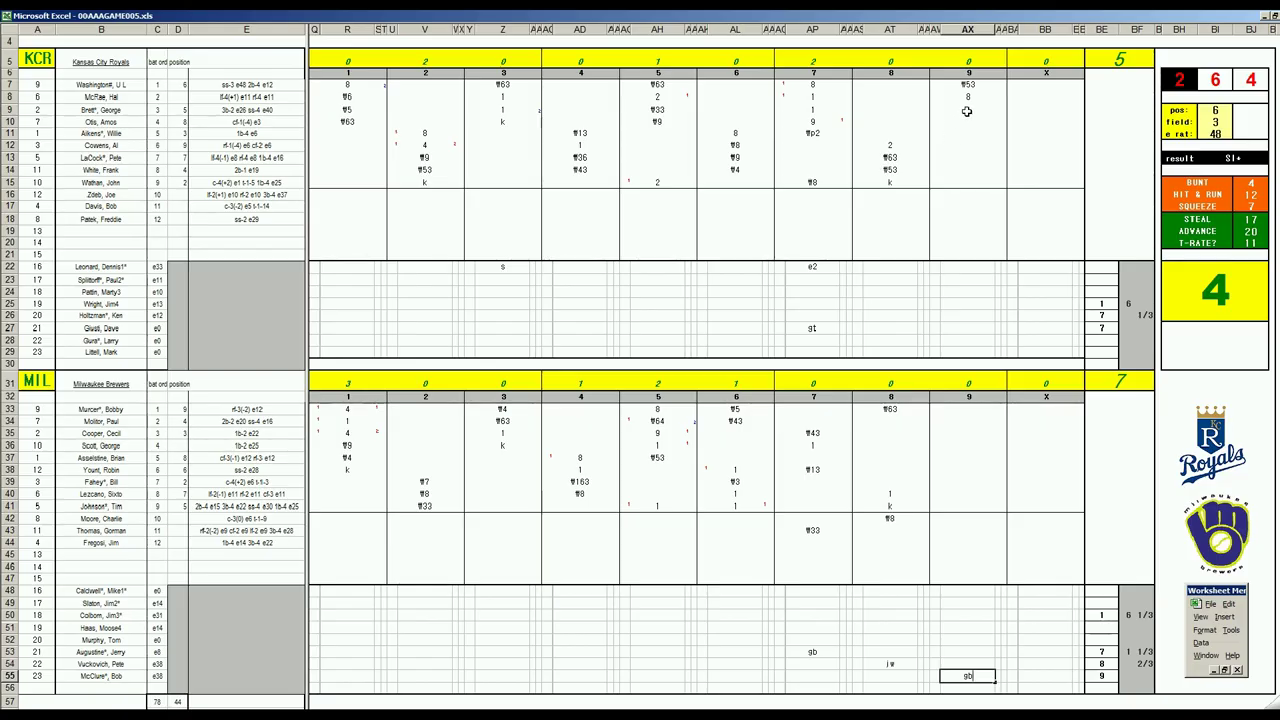
{"action": "left_click", "coordinate": [965, 109]}
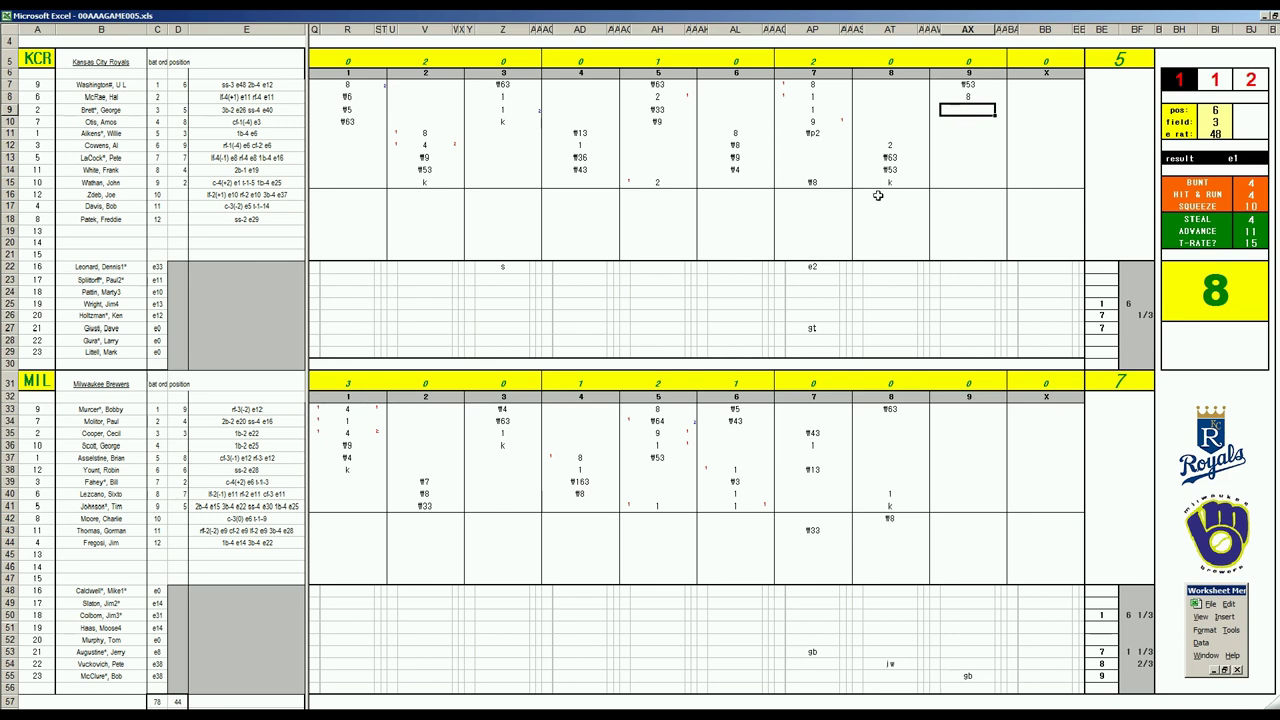
{"action": "type", "text": "¶13"}
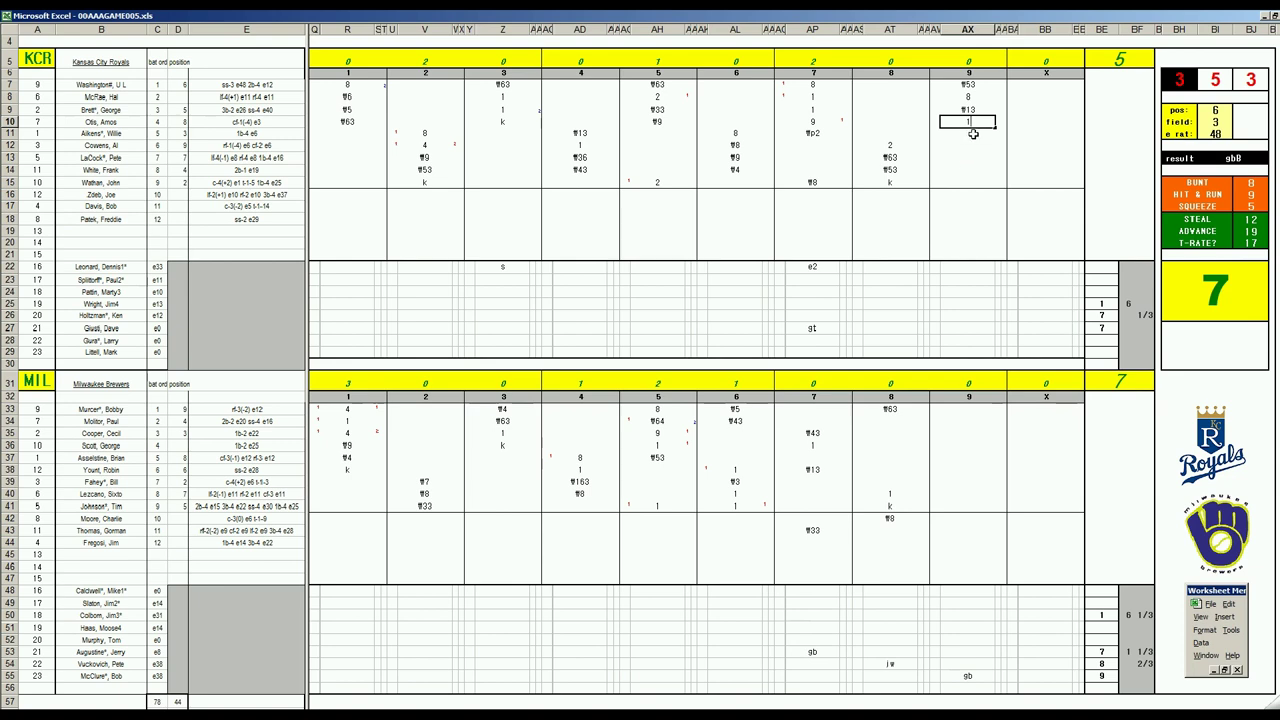
Step: Record the ¶63 final out for the Royals in the 9th inning
{"action": "left_click", "coordinate": [968, 195]}
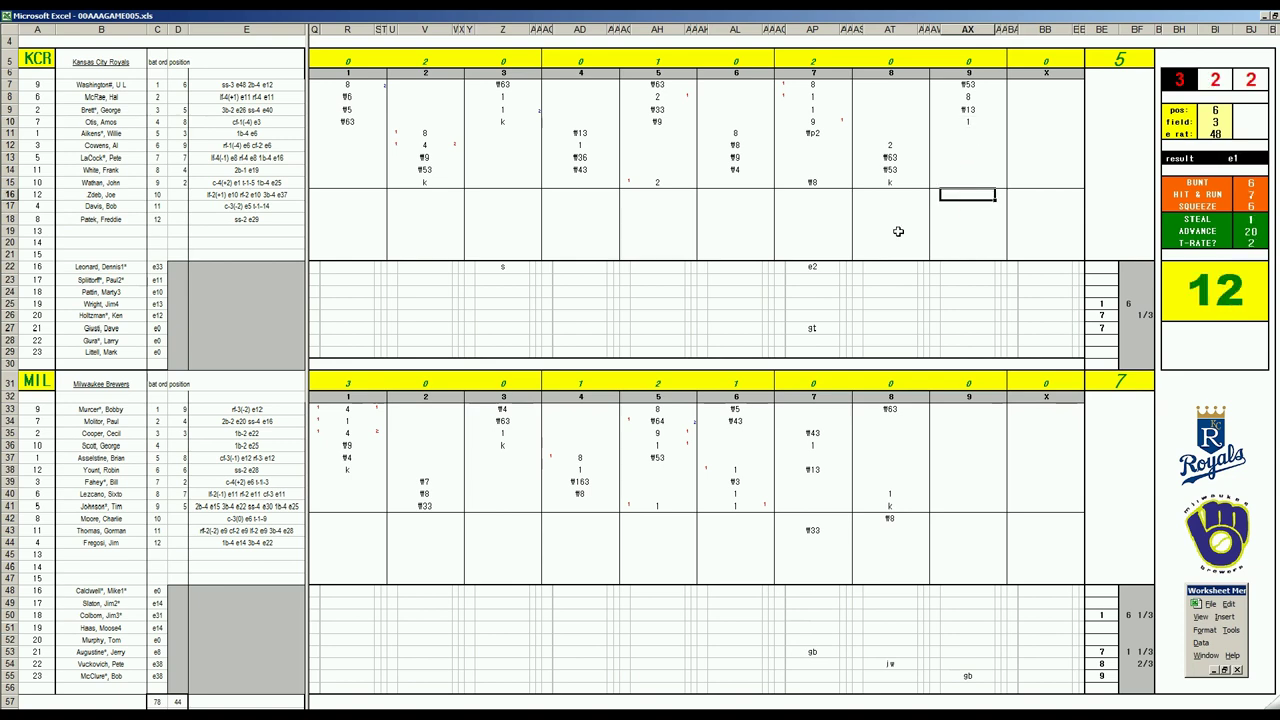
{"action": "type", "text": "¶63"}
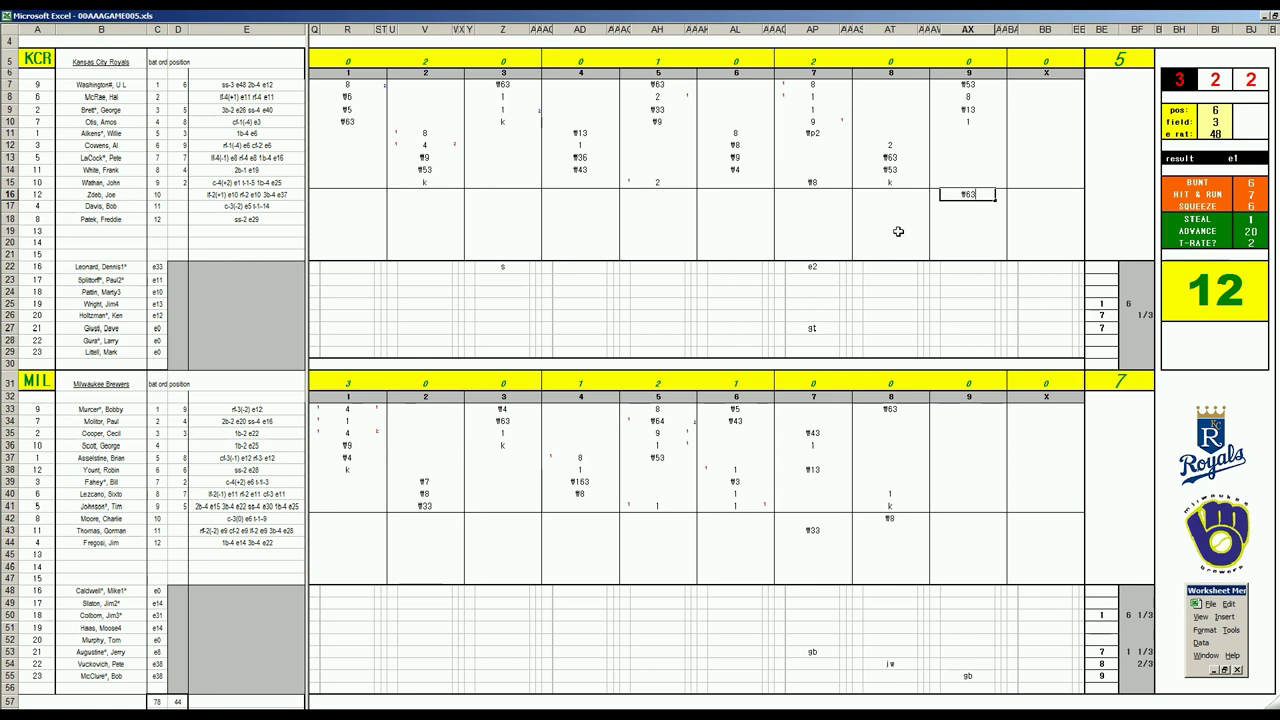
{"action": "key", "text": "Return"}
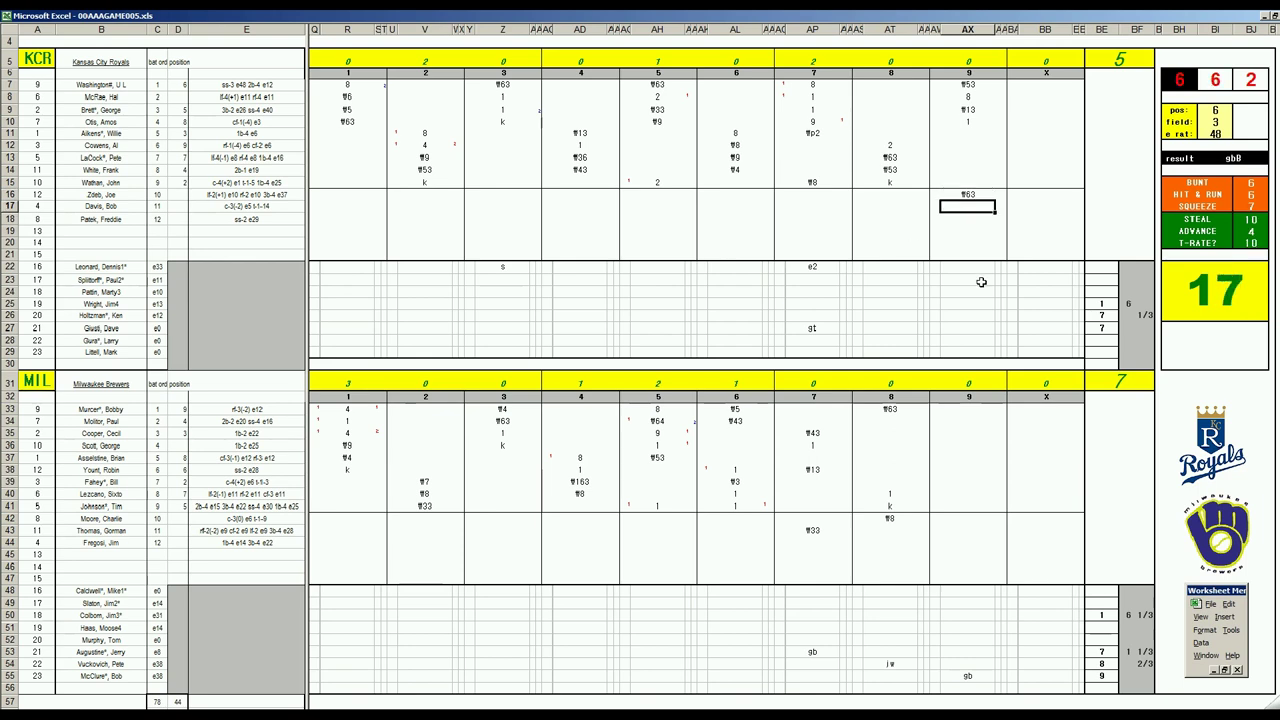
Step: Add +5 innings in row 27 and +2 in row 55, then run the end-game stats macro
{"action": "left_click", "coordinate": [1126, 328]}
{"action": "type", "text": "+5"}
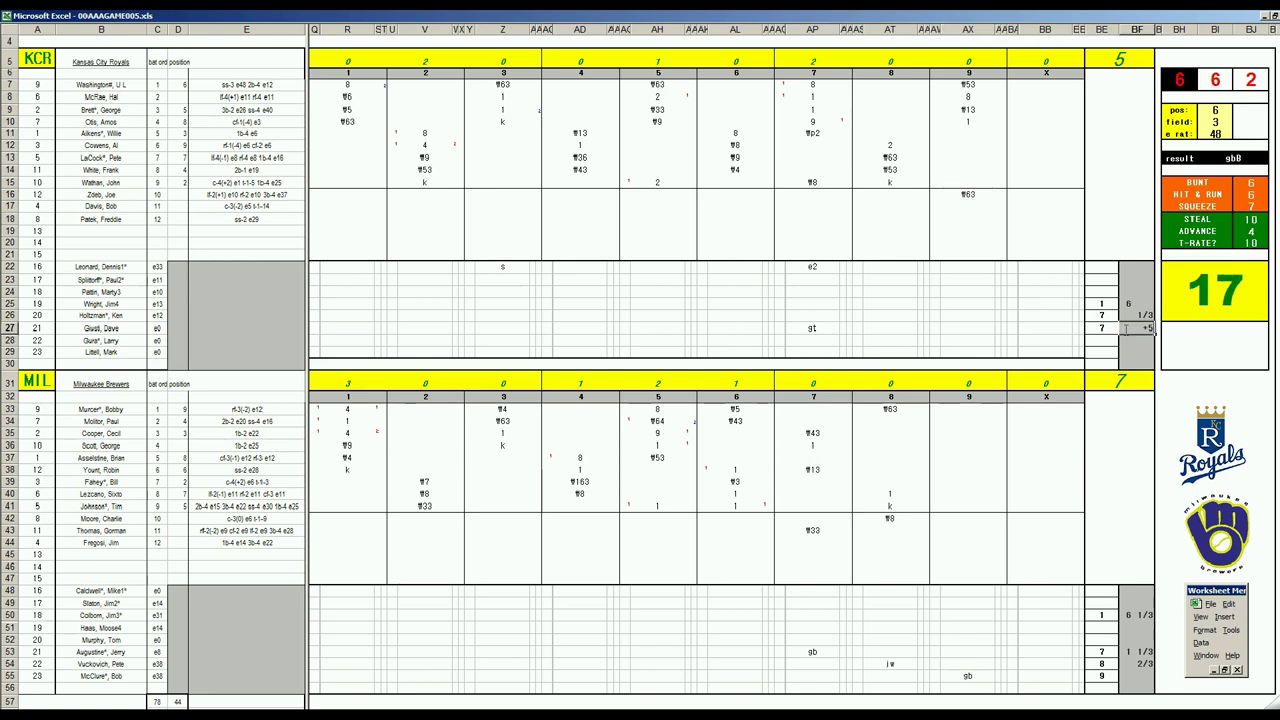
{"action": "key", "text": "Return"}
{"action": "left_click", "coordinate": [1128, 675]}
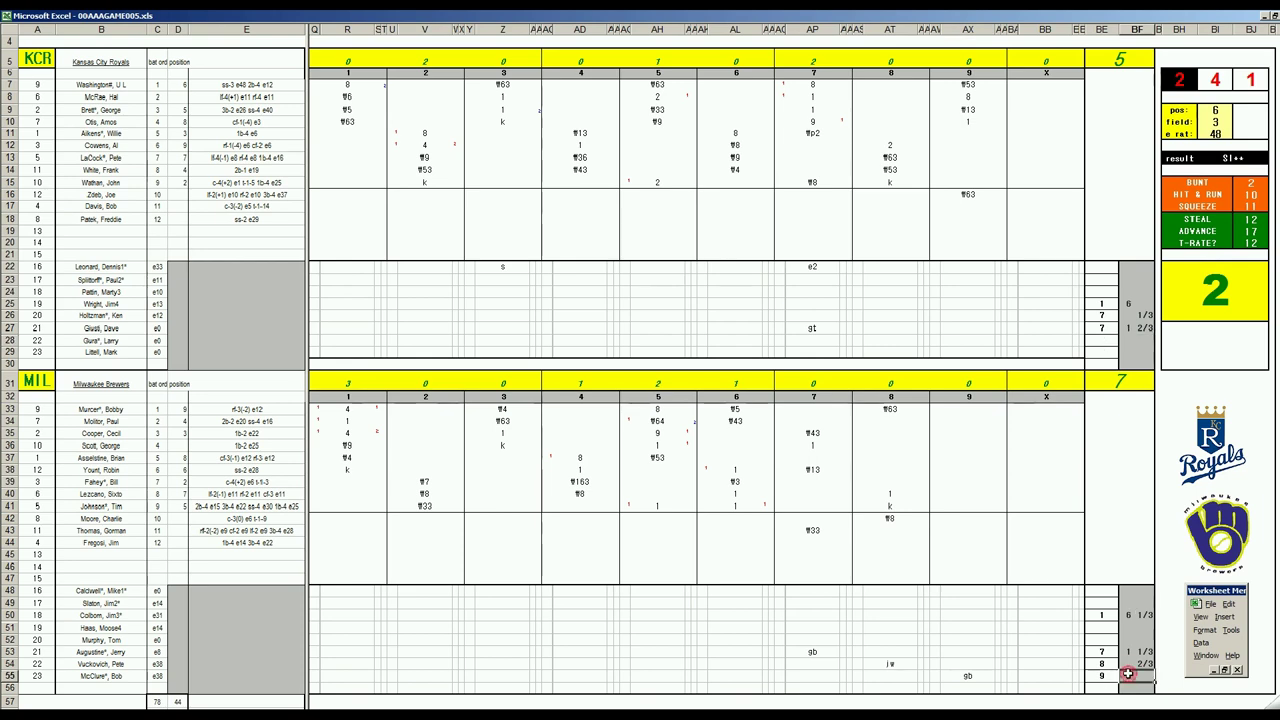
{"action": "type", "text": "+2"}
{"action": "key", "text": "Return"}
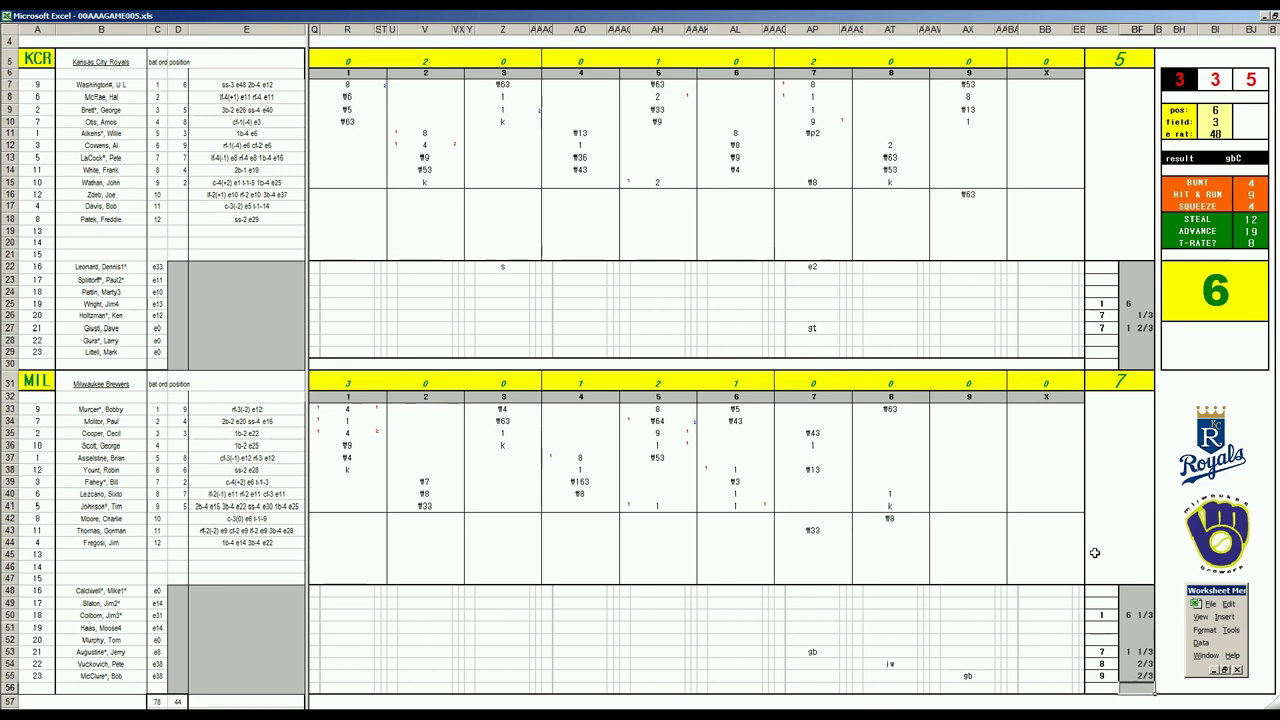
{"action": "left_click", "coordinate": [242, 634]}
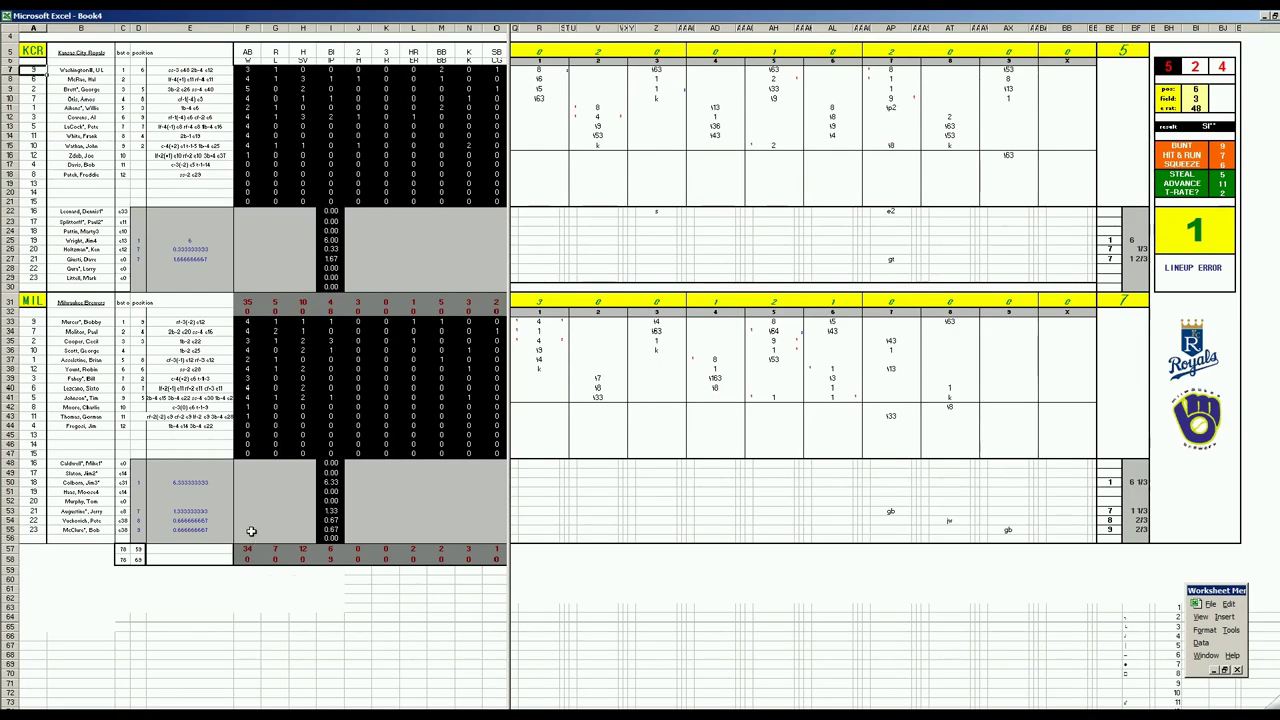
Step: Enter the Brewers relievers' stats: 1 in H55 and J55, 1 in M54 and N54, 2 hits in J53
{"action": "left_click", "coordinate": [251, 531]}
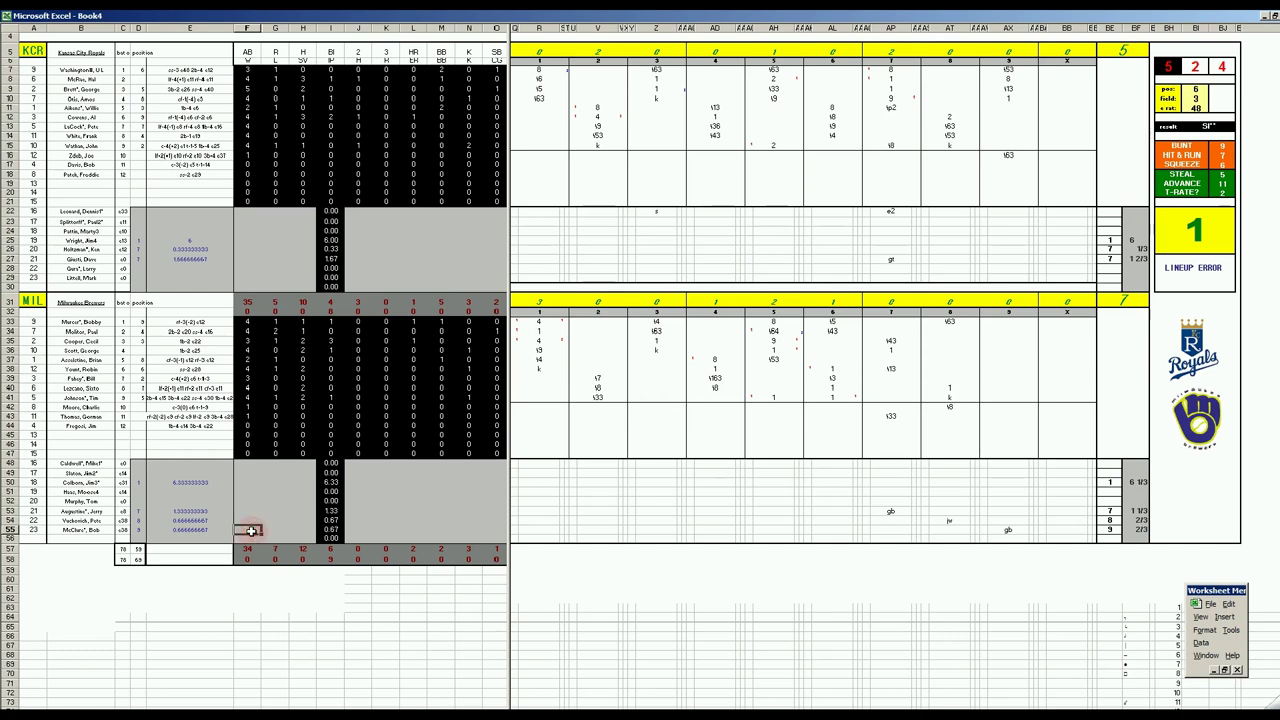
{"action": "left_click", "coordinate": [251, 531]}
{"action": "key", "text": "Up"}
{"action": "left_click", "coordinate": [251, 531]}
{"action": "key", "text": "Right"}
{"action": "key", "text": "Right"}
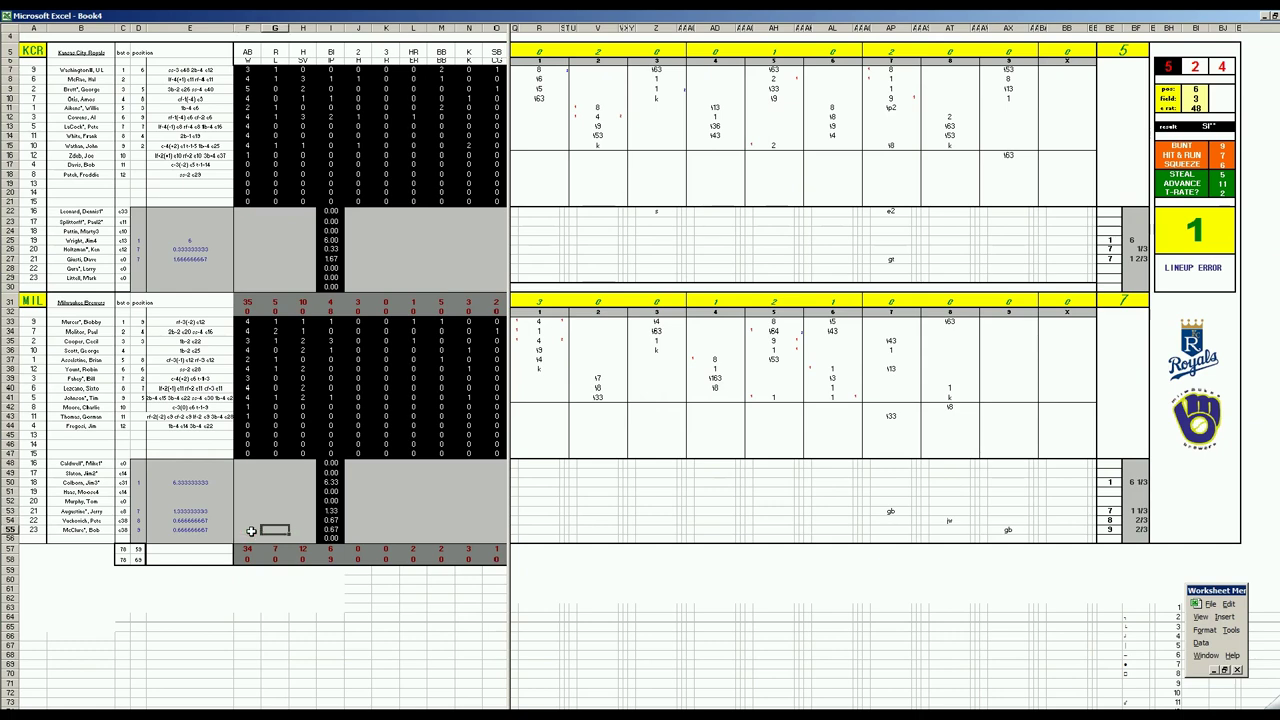
{"action": "type", "text": "1"}
{"action": "key", "text": "Right"}
{"action": "key", "text": "Right"}
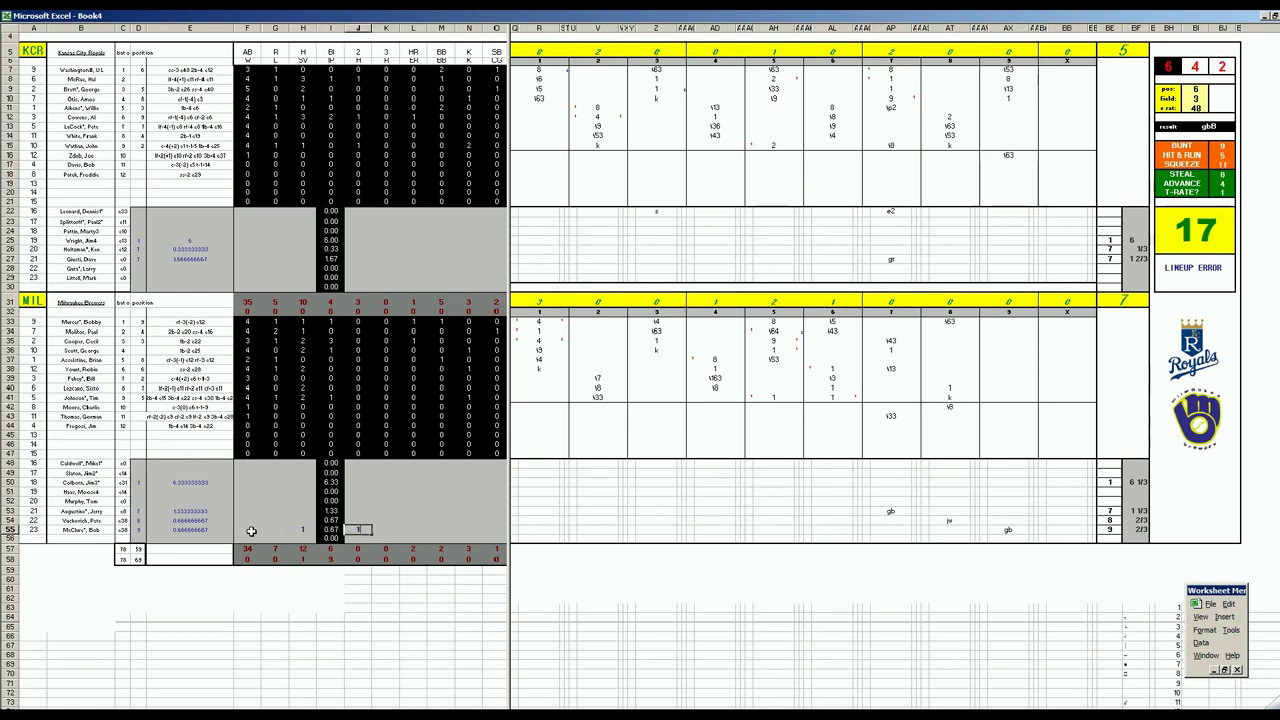
{"action": "type", "text": "1"}
{"action": "key", "text": "Up"}
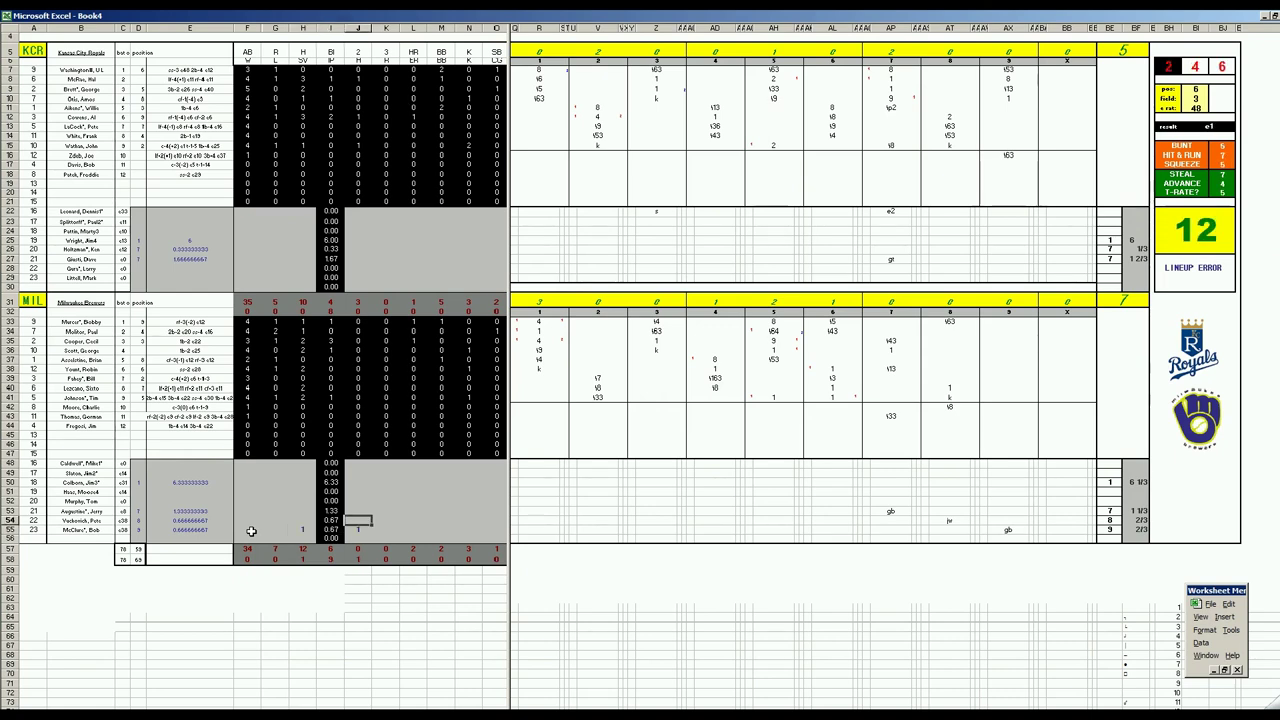
{"action": "key", "text": "Right"}
{"action": "key", "text": "Right"}
{"action": "type", "text": "1"}
{"action": "key", "text": "Right"}
{"action": "type", "text": "1"}
{"action": "key", "text": "Left"}
{"action": "key", "text": "Left"}
{"action": "key", "text": "Left"}
{"action": "key", "text": "Left"}
{"action": "key", "text": "Up"}
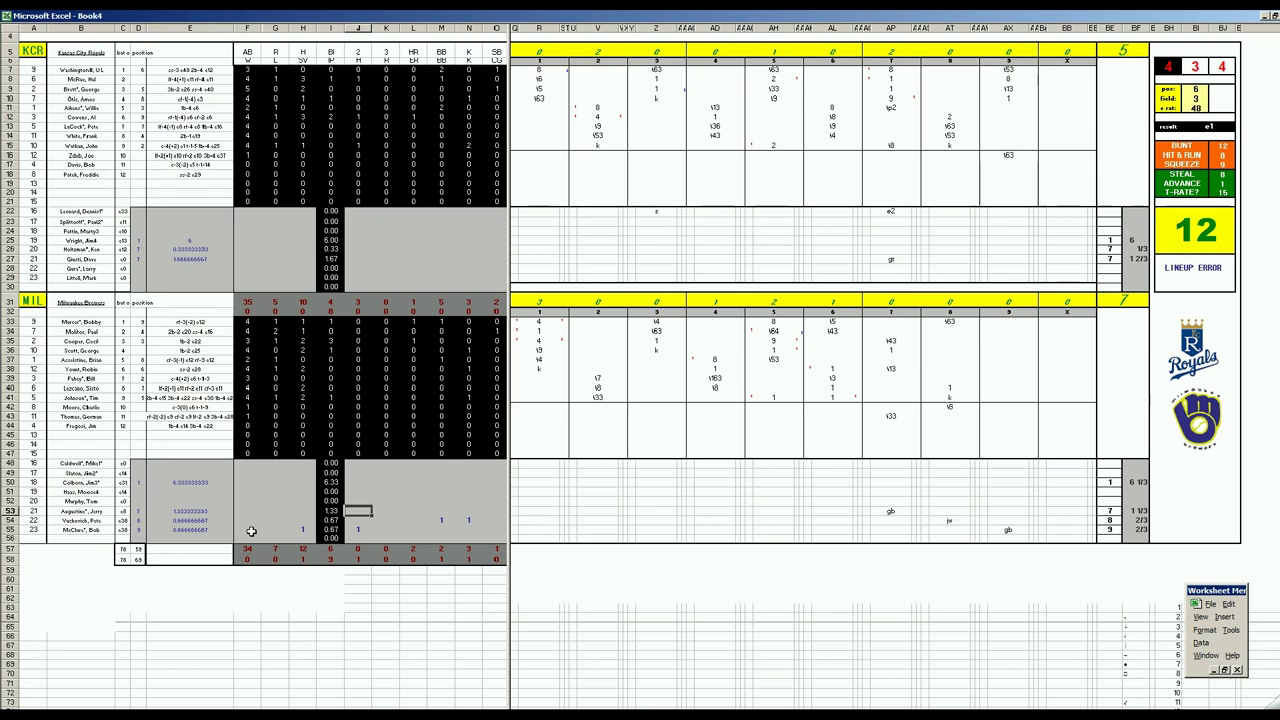
{"action": "type", "text": "2"}
{"action": "key", "text": "Up"}
{"action": "key", "text": "Up"}
{"action": "key", "text": "Up"}
Step: Give the row-50 starter a win with 7 hits, 5 runs, 4 earned, 4 walks, 2 strikeouts
{"action": "key", "text": "Left"}
{"action": "key", "text": "Left"}
{"action": "key", "text": "Left"}
{"action": "key", "text": "Left"}
{"action": "type", "text": "1"}
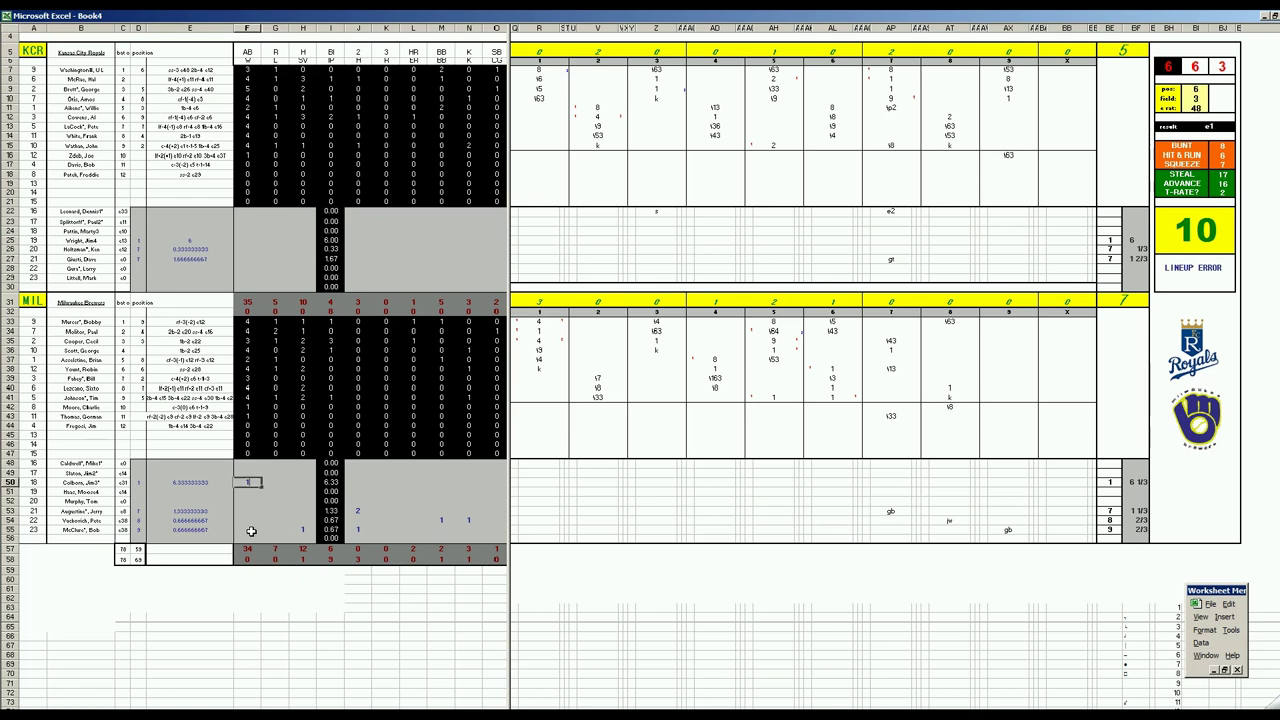
{"action": "key", "text": "Right"}
{"action": "key", "text": "Right"}
{"action": "key", "text": "Right"}
{"action": "key", "text": "Right"}
{"action": "type", "text": "7"}
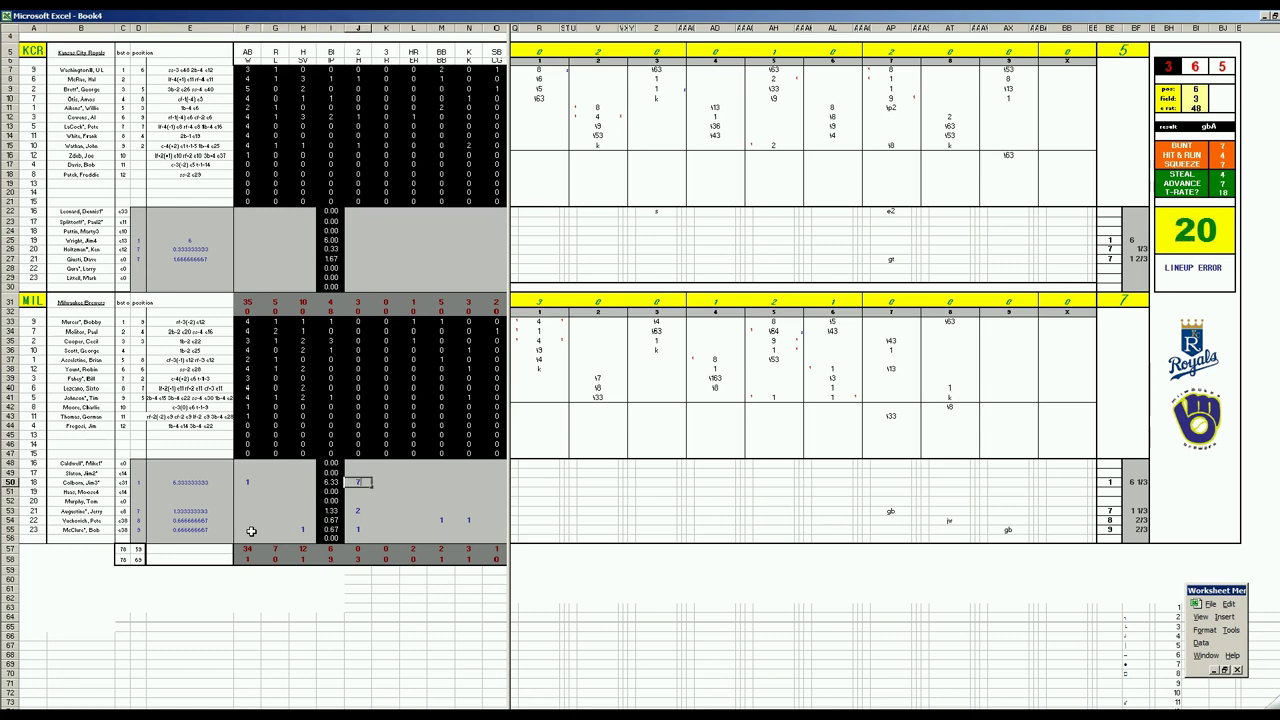
{"action": "key", "text": "Right"}
{"action": "type", "text": "5"}
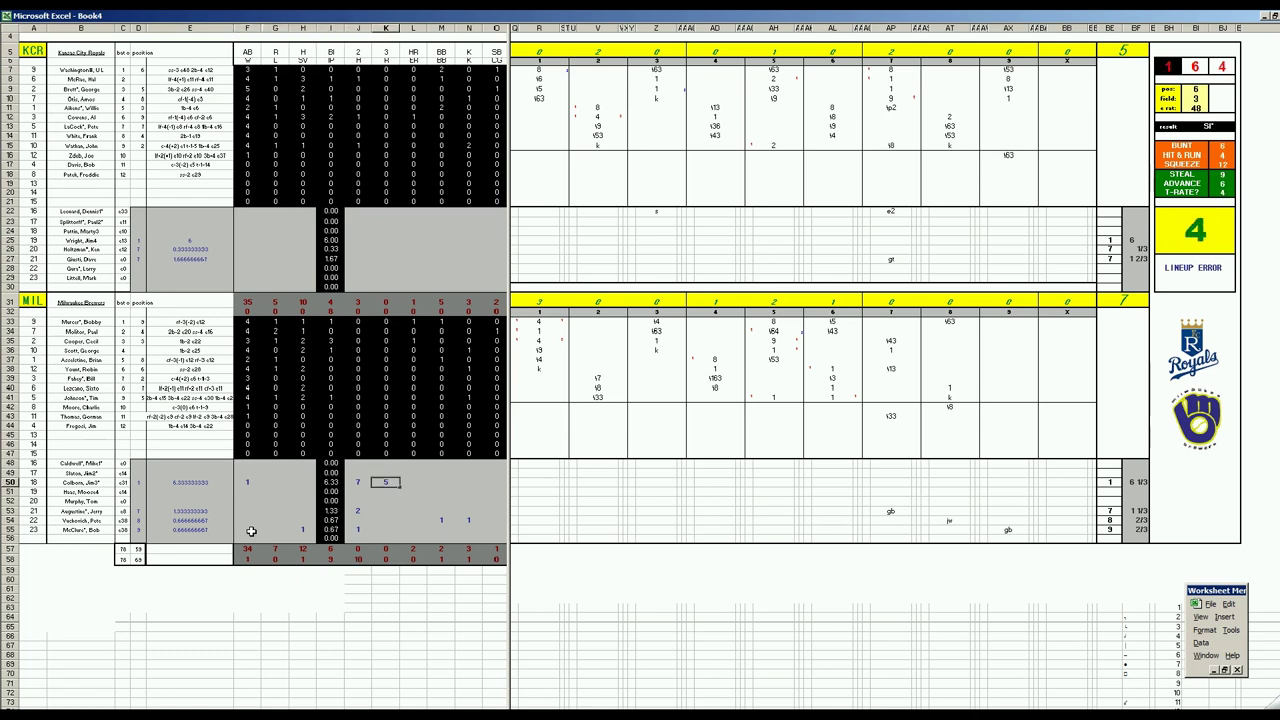
{"action": "key", "text": "Right"}
{"action": "type", "text": "4"}
{"action": "key", "text": "Right"}
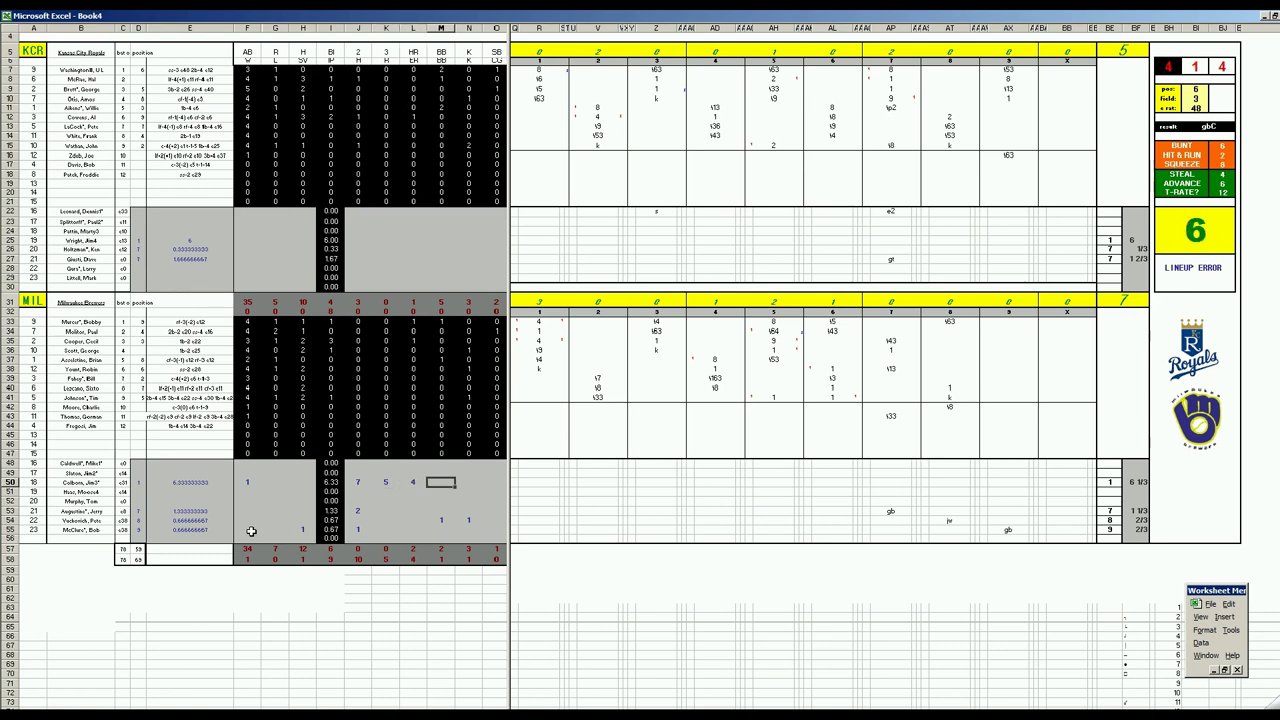
{"action": "type", "text": "4"}
{"action": "key", "text": "Right"}
{"action": "type", "text": "2"}
{"action": "key", "text": "Up"}
{"action": "key", "text": "Up"}
{"action": "key", "text": "Up"}
{"action": "key", "text": "Up"}
{"action": "key", "text": "Up"}
{"action": "key", "text": "Up"}
{"action": "key", "text": "Up"}
{"action": "key", "text": "Up"}
{"action": "key", "text": "Up"}
{"action": "key", "text": "Up"}
{"action": "key", "text": "Up"}
{"action": "key", "text": "Up"}
{"action": "key", "text": "Up"}
{"action": "key", "text": "Up"}
{"action": "key", "text": "Up"}
{"action": "key", "text": "Up"}
{"action": "key", "text": "Up"}
{"action": "key", "text": "Up"}
{"action": "key", "text": "Up"}
{"action": "key", "text": "Up"}
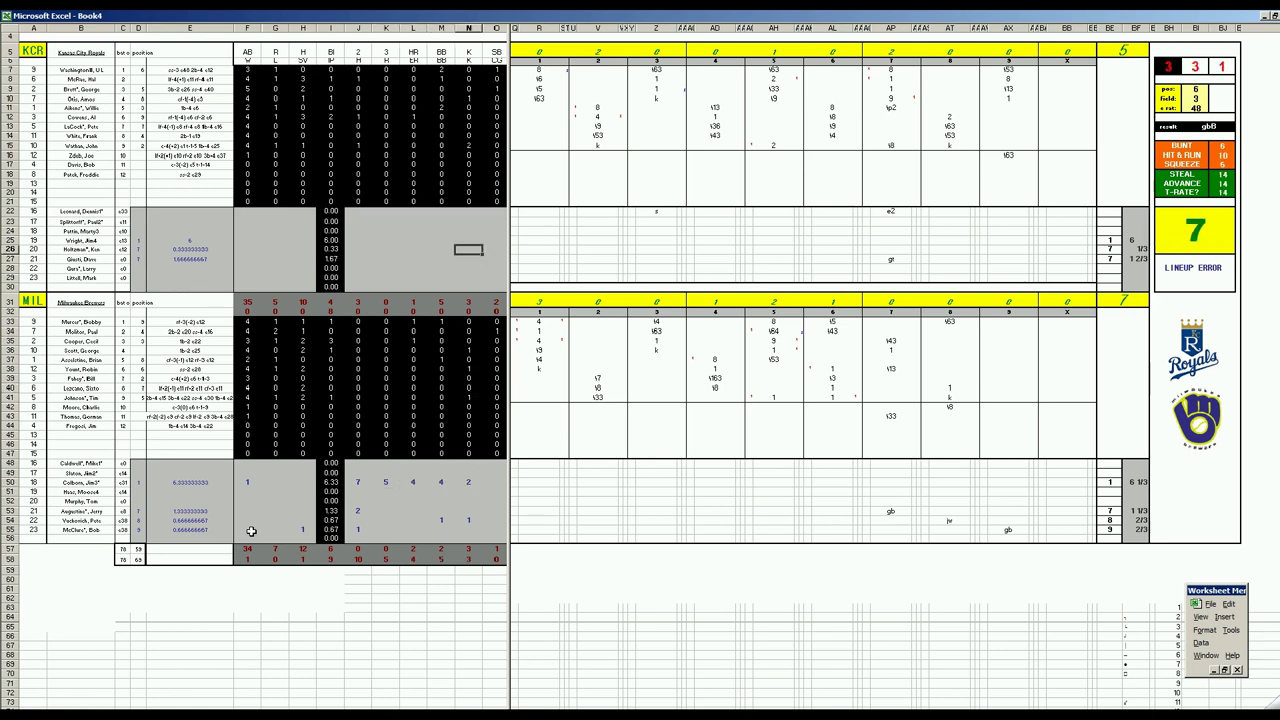
{"action": "key", "text": "Left"}
{"action": "key", "text": "Left"}
{"action": "key", "text": "Left"}
{"action": "key", "text": "Left"}
{"action": "key", "text": "Down"}
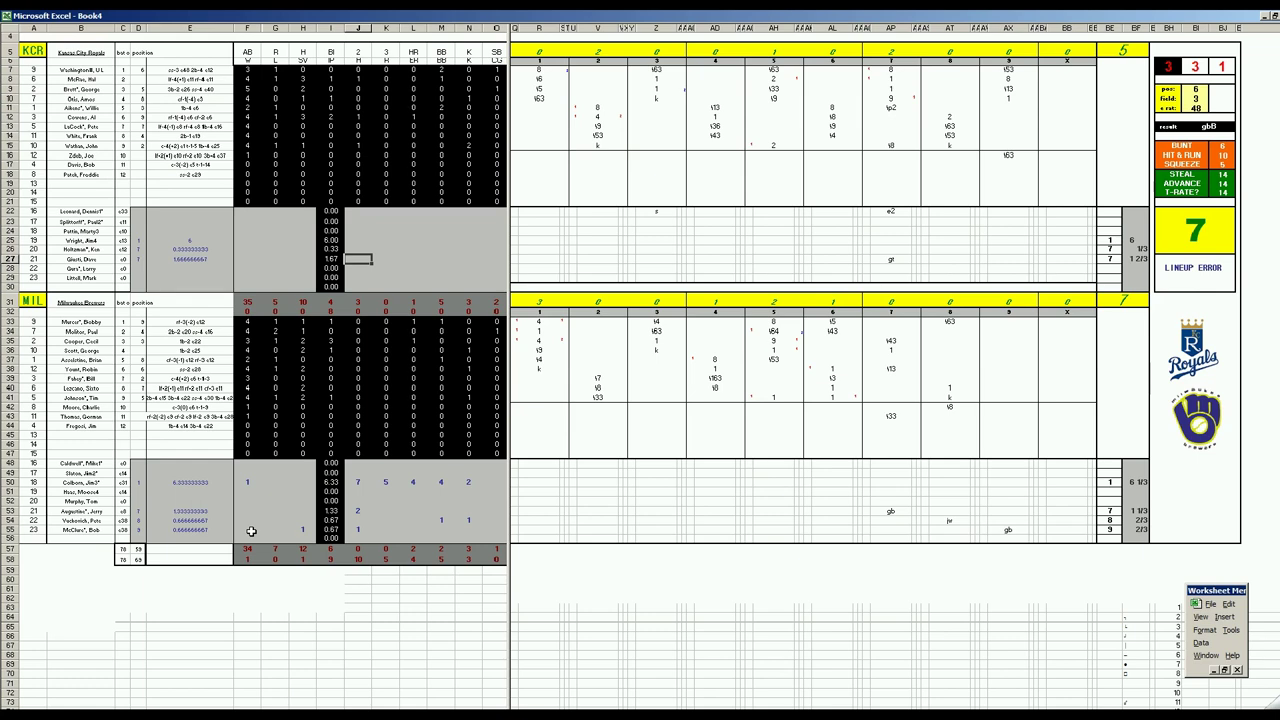
Step: Enter the Royals relievers' lines: 1 hit and 1 strikeout in row 27, 1 hit in row 26
{"action": "type", "text": "1"}
{"action": "key", "text": "Right"}
{"action": "key", "text": "Right"}
{"action": "key", "text": "Right"}
{"action": "key", "text": "Right"}
{"action": "type", "text": "1"}
{"action": "key", "text": "Left"}
{"action": "key", "text": "Left"}
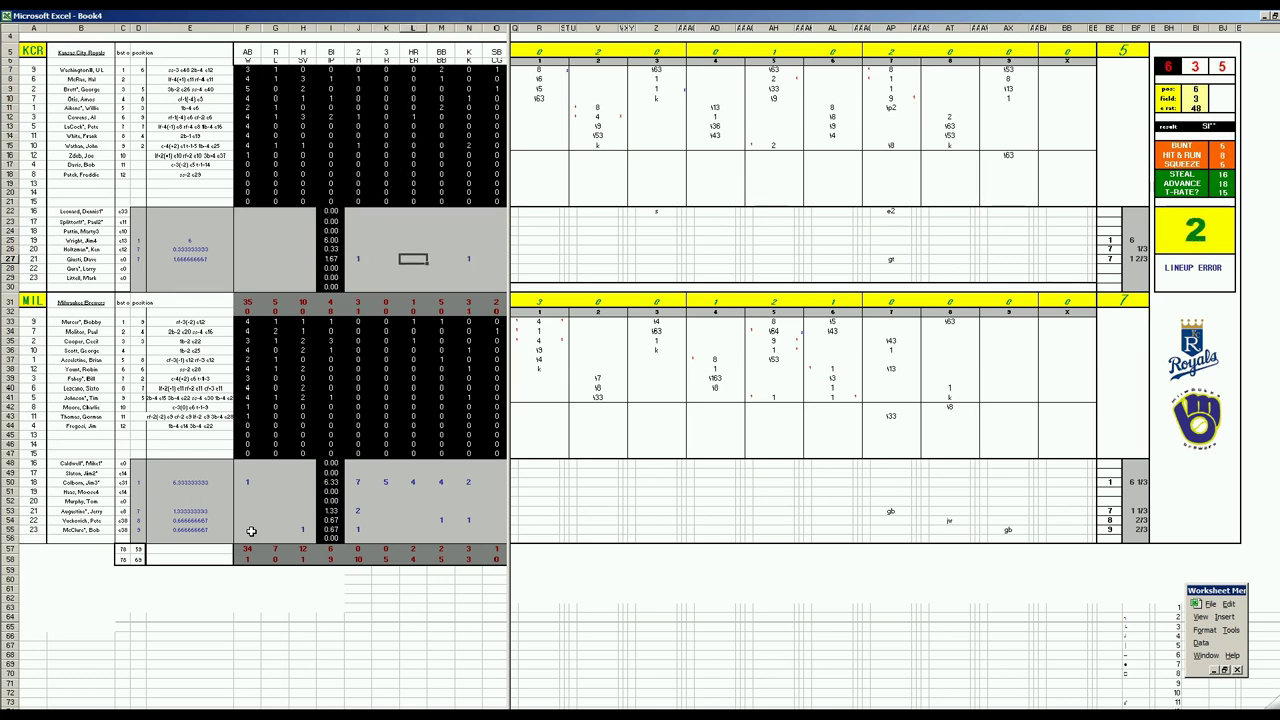
{"action": "key", "text": "Left"}
{"action": "key", "text": "Left"}
{"action": "key", "text": "Up"}
{"action": "type", "text": "1"}
{"action": "key", "text": "Up"}
{"action": "key", "text": "Left"}
{"action": "key", "text": "Left"}
{"action": "key", "text": "Left"}
{"action": "key", "text": "Left"}
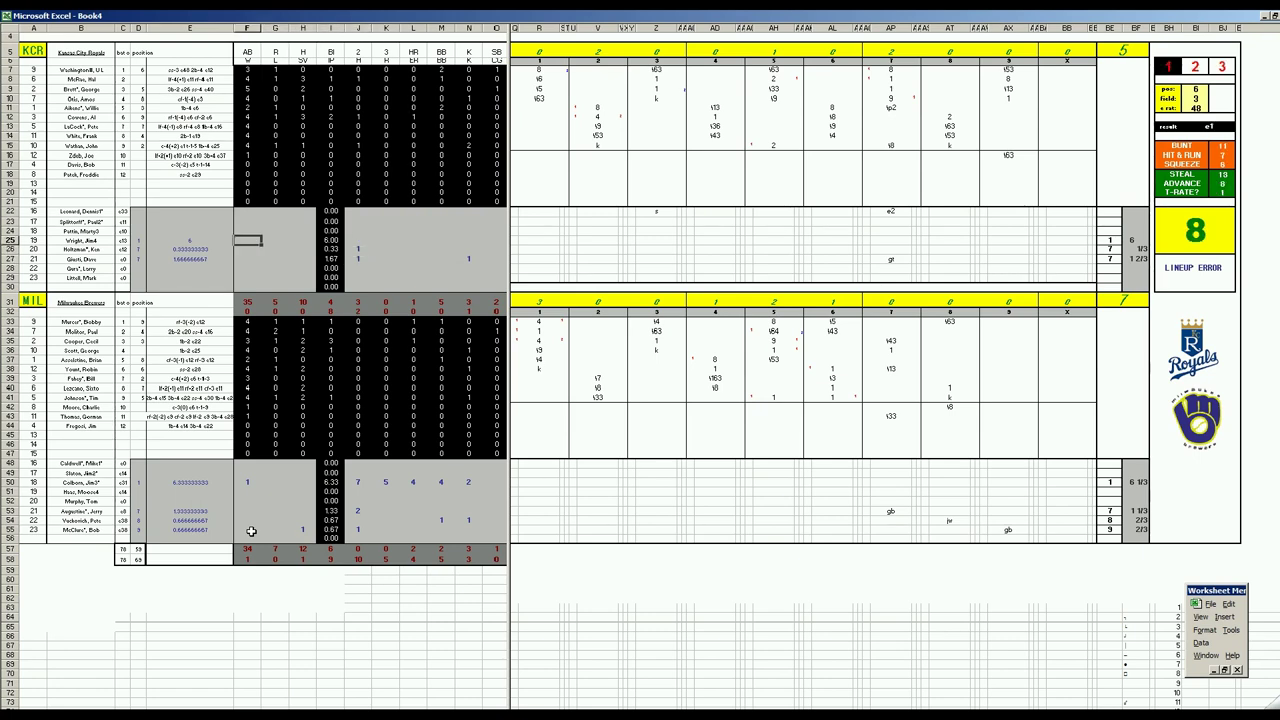
Step: Complete the row-25 starter's line: a loss, 10 hits, 7 runs, 7 earned, 2 walks, 2 strikeouts
{"action": "key", "text": "Right"}
{"action": "type", "text": "1"}
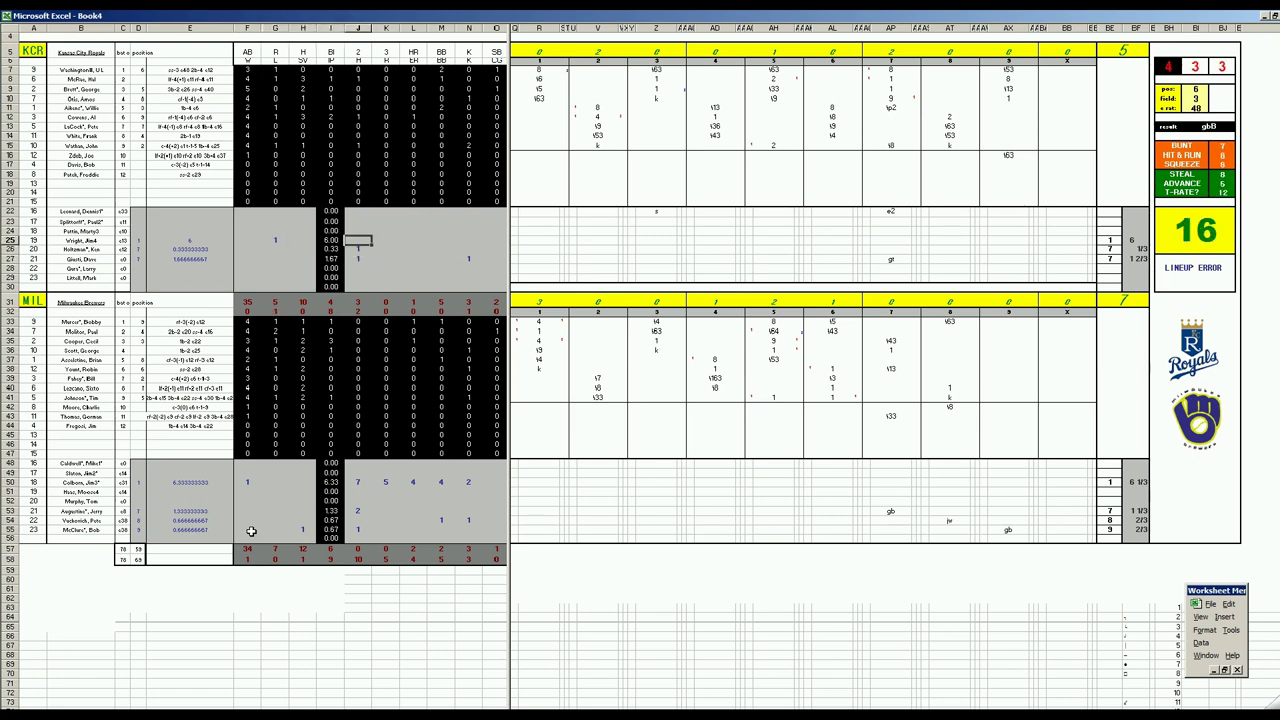
{"action": "type", "text": "10"}
{"action": "key", "text": "Tab"}
{"action": "type", "text": "7"}
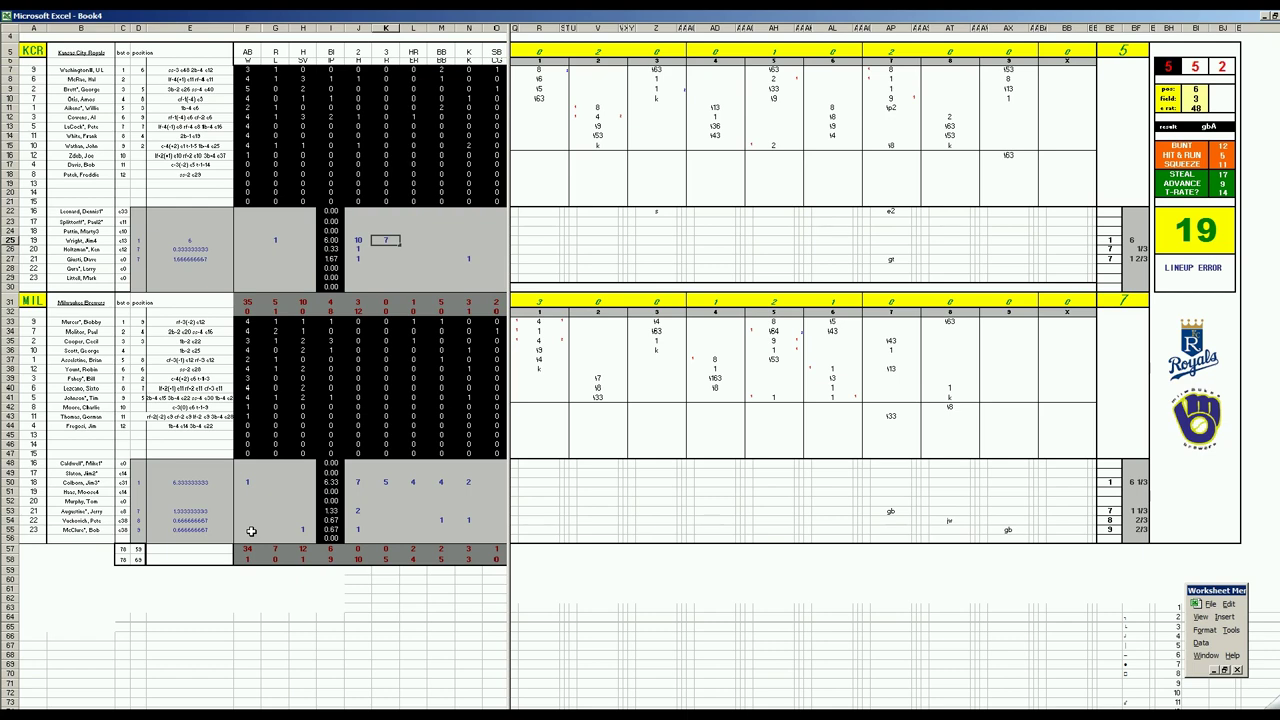
{"action": "key", "text": "Tab"}
{"action": "type", "text": "7"}
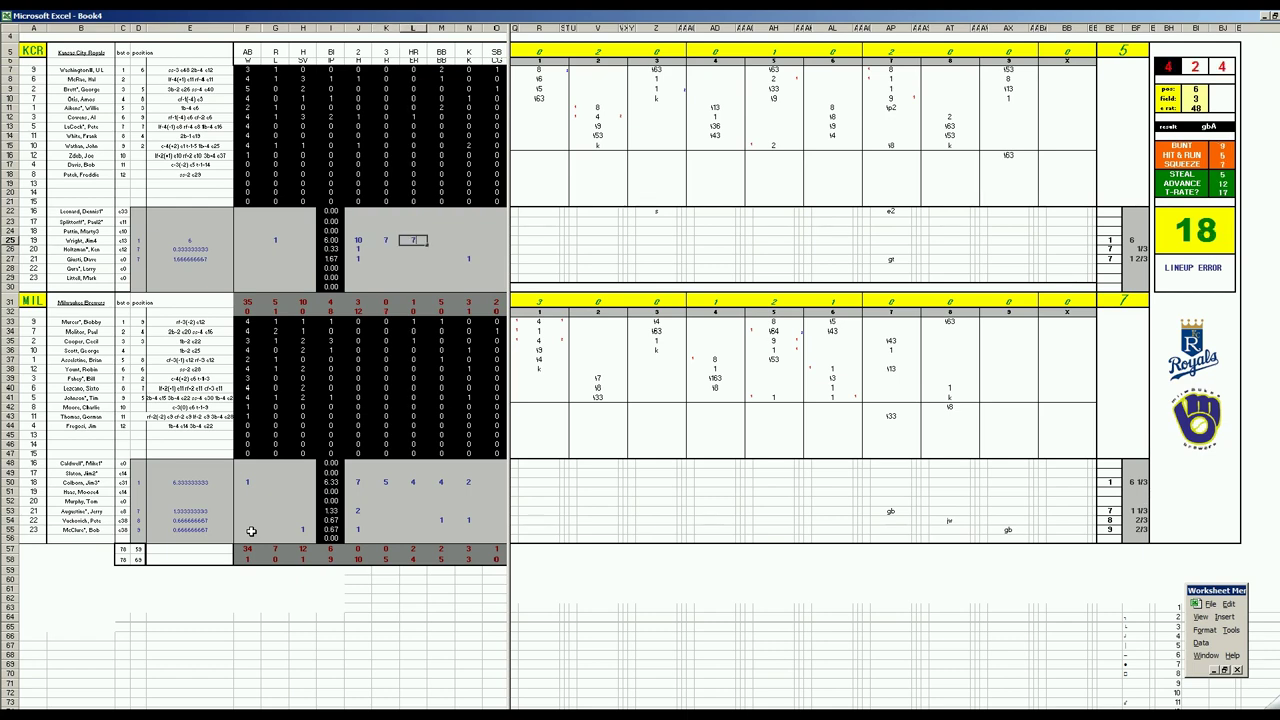
{"action": "key", "text": "Tab"}
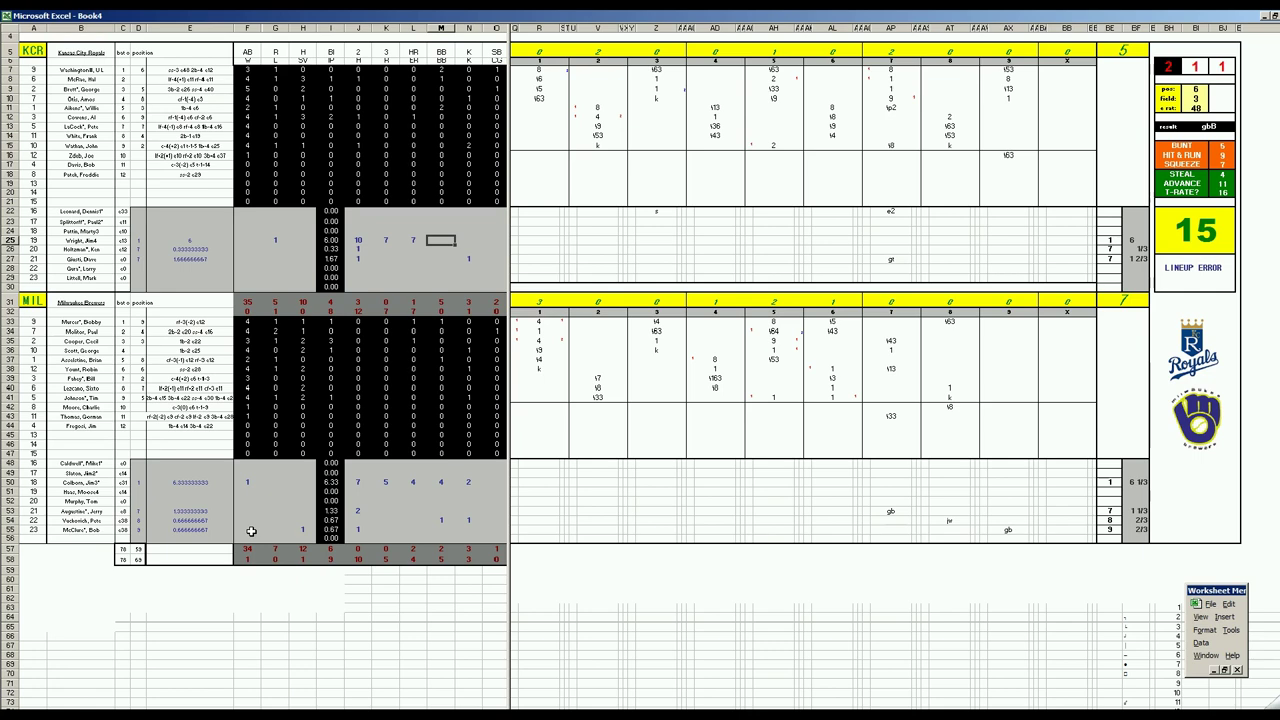
{"action": "type", "text": "2"}
{"action": "key", "text": "Tab"}
{"action": "type", "text": "2"}
{"action": "key", "text": "Left"}
{"action": "key", "text": "Left"}
{"action": "key", "text": "Left"}
{"action": "key", "text": "Left"}
{"action": "key", "text": "Left"}
{"action": "key", "text": "Left"}
{"action": "key", "text": "Left"}
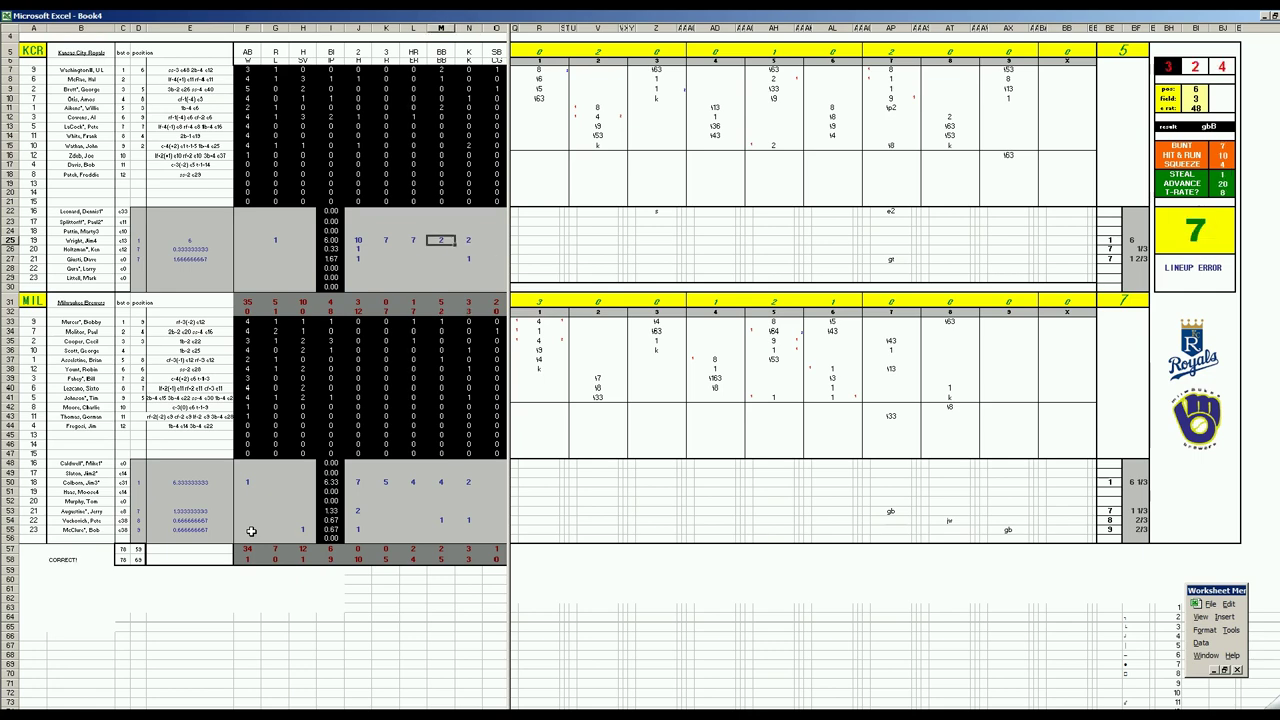
{"action": "key", "text": "Down"}
{"action": "key", "text": "Down"}
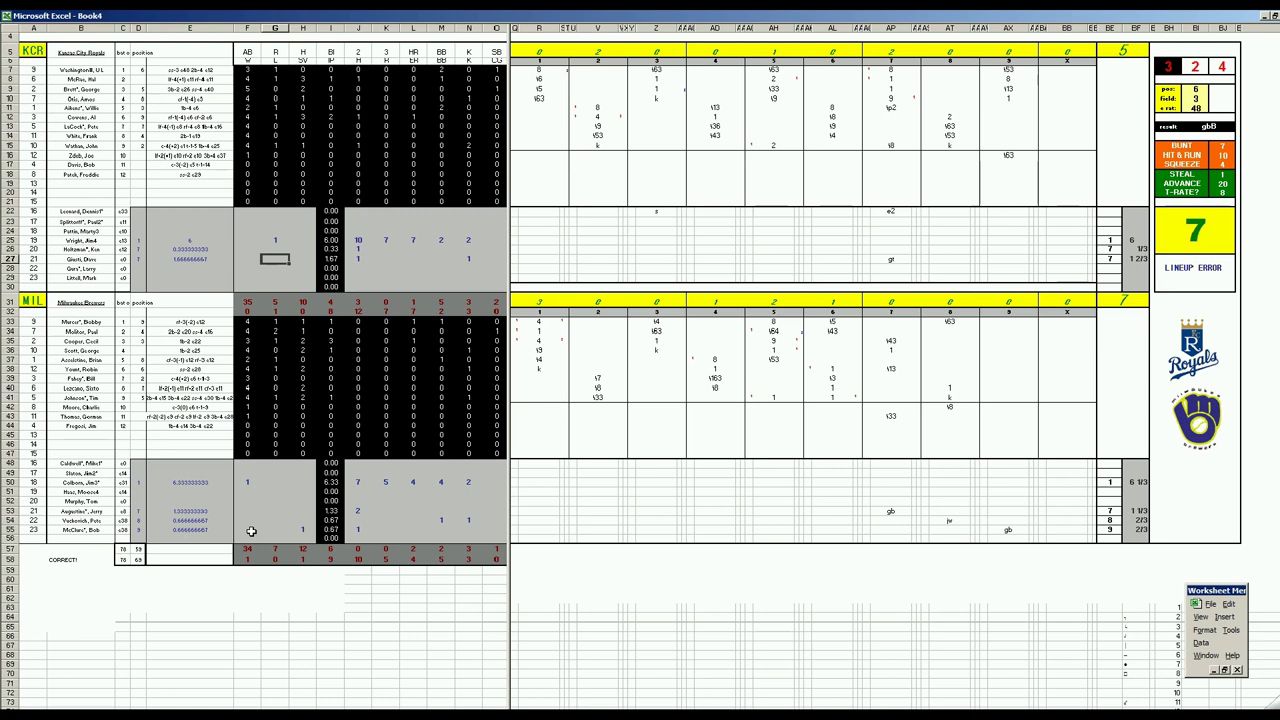
Step: Save the scoresheet as 73milkcr.xls
{"action": "key", "text": "ctrl+s"}
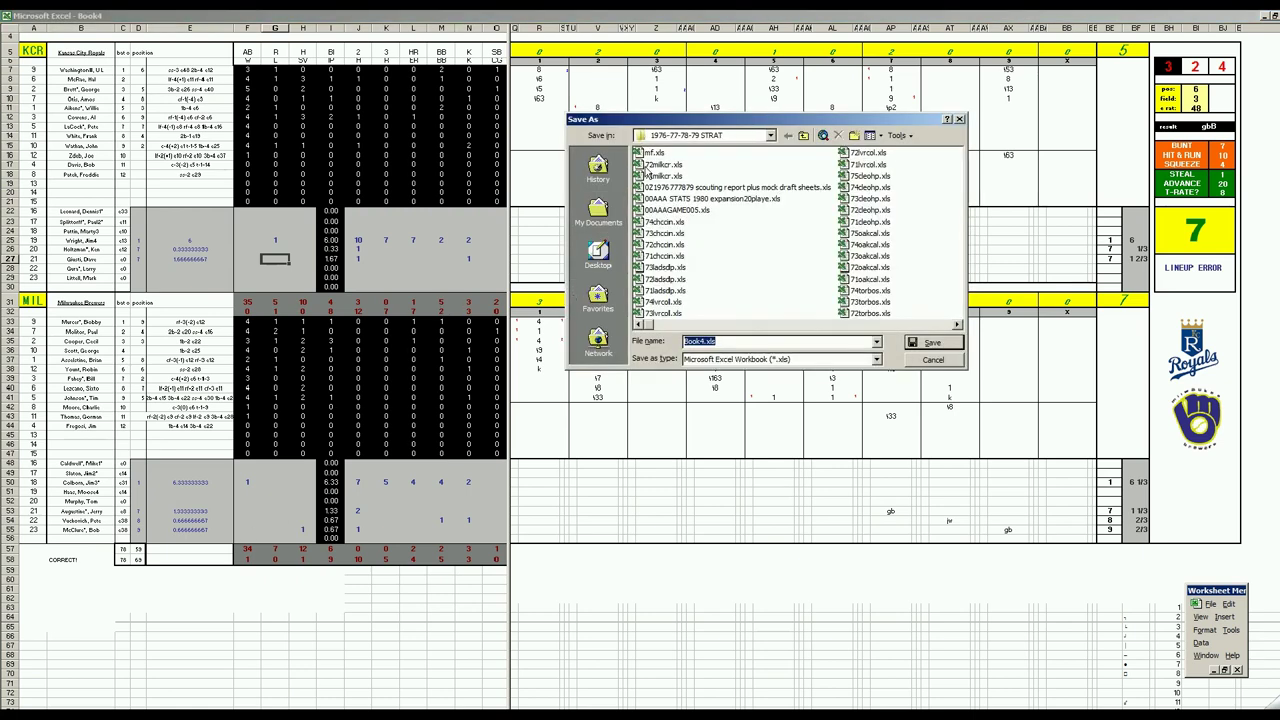
{"action": "left_click", "coordinate": [655, 164]}
{"action": "left_click", "coordinate": [687, 341]}
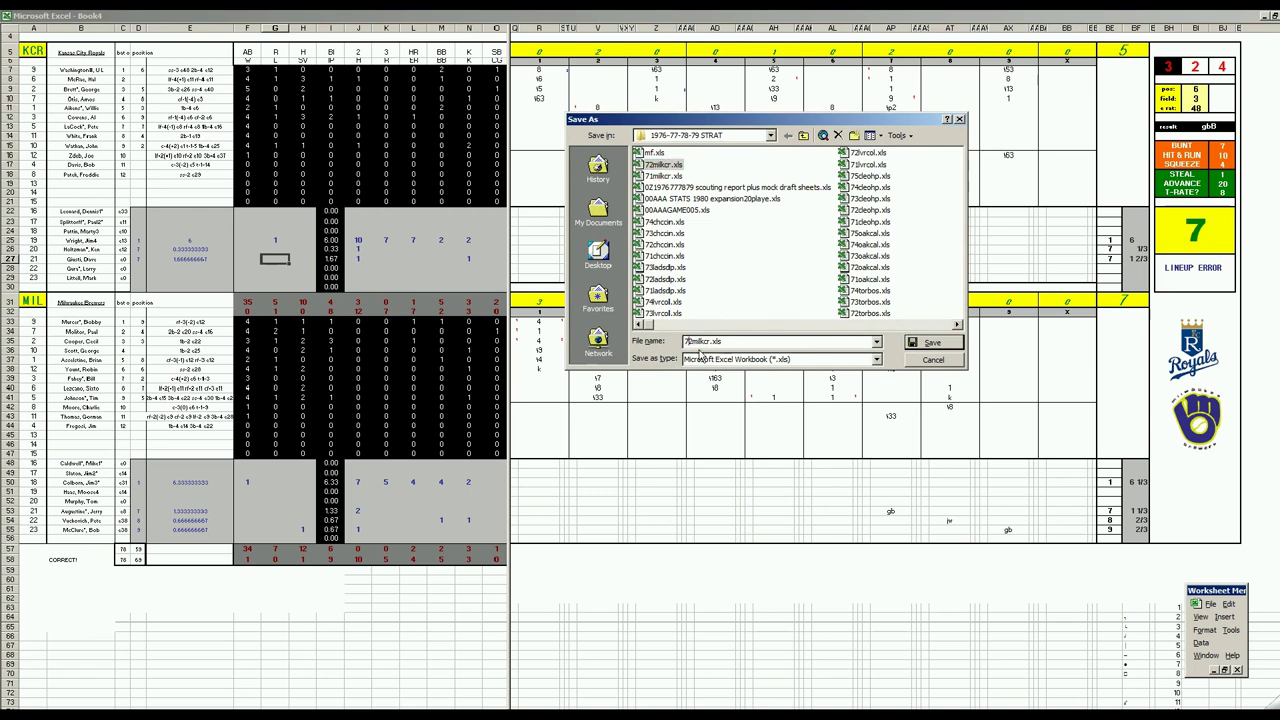
{"action": "key", "text": "Delete"}
{"action": "type", "text": "3"}
{"action": "key", "text": "Return"}
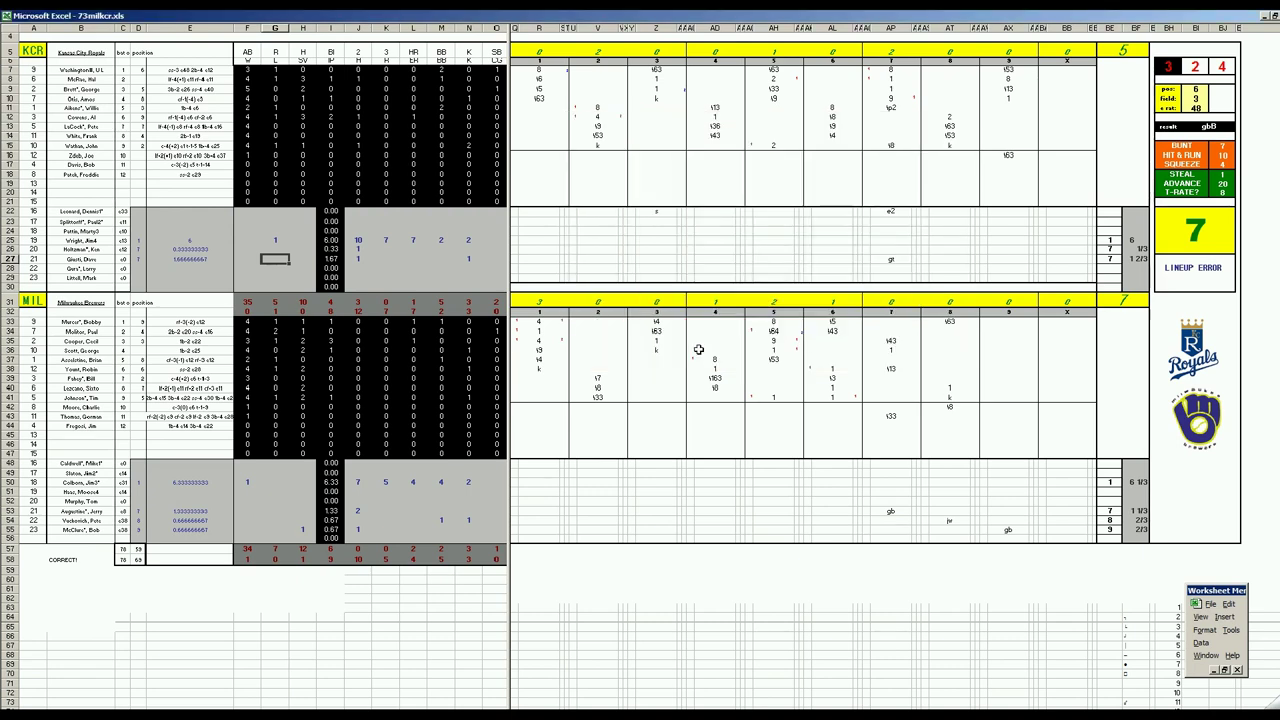
Step: Save a copy as mf.xls, replacing the existing file, then close the workbook without saving
{"action": "key", "text": "F12"}
{"action": "type", "text": "mf.xls"}
{"action": "key", "text": "Return"}
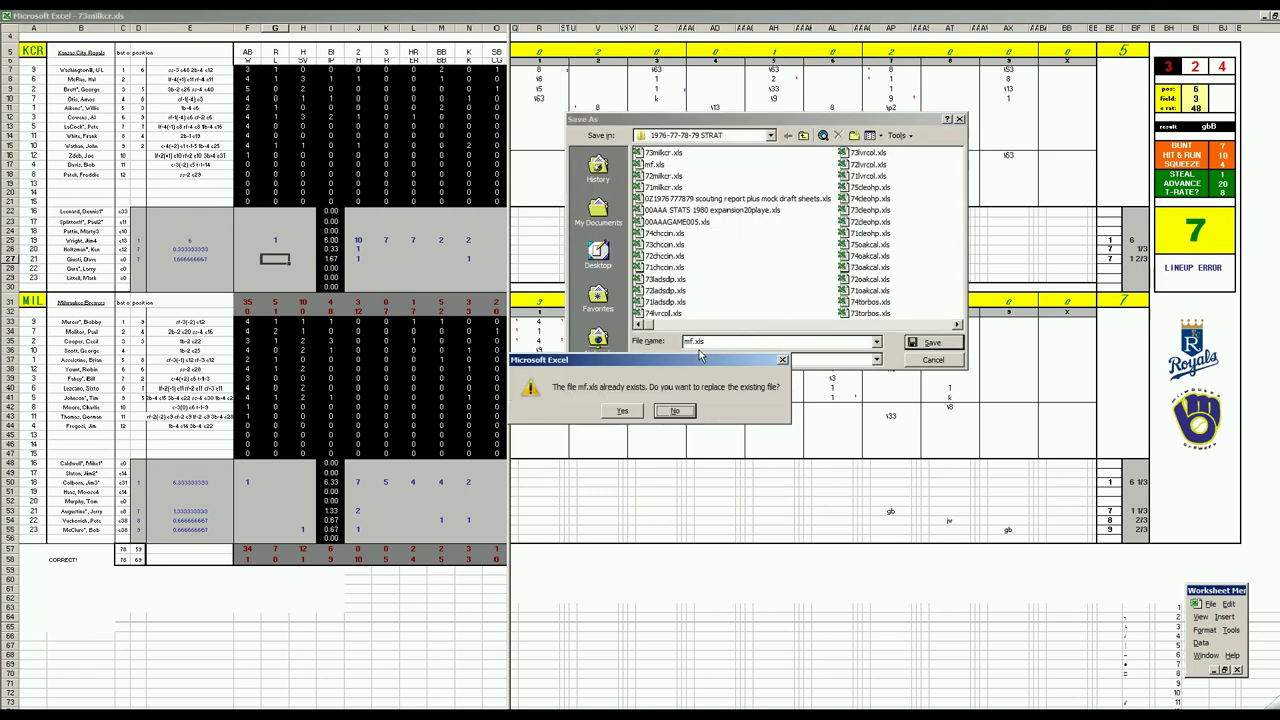
{"action": "key", "text": "y"}
{"action": "key", "text": "ctrl+w"}
{"action": "key", "text": "n"}
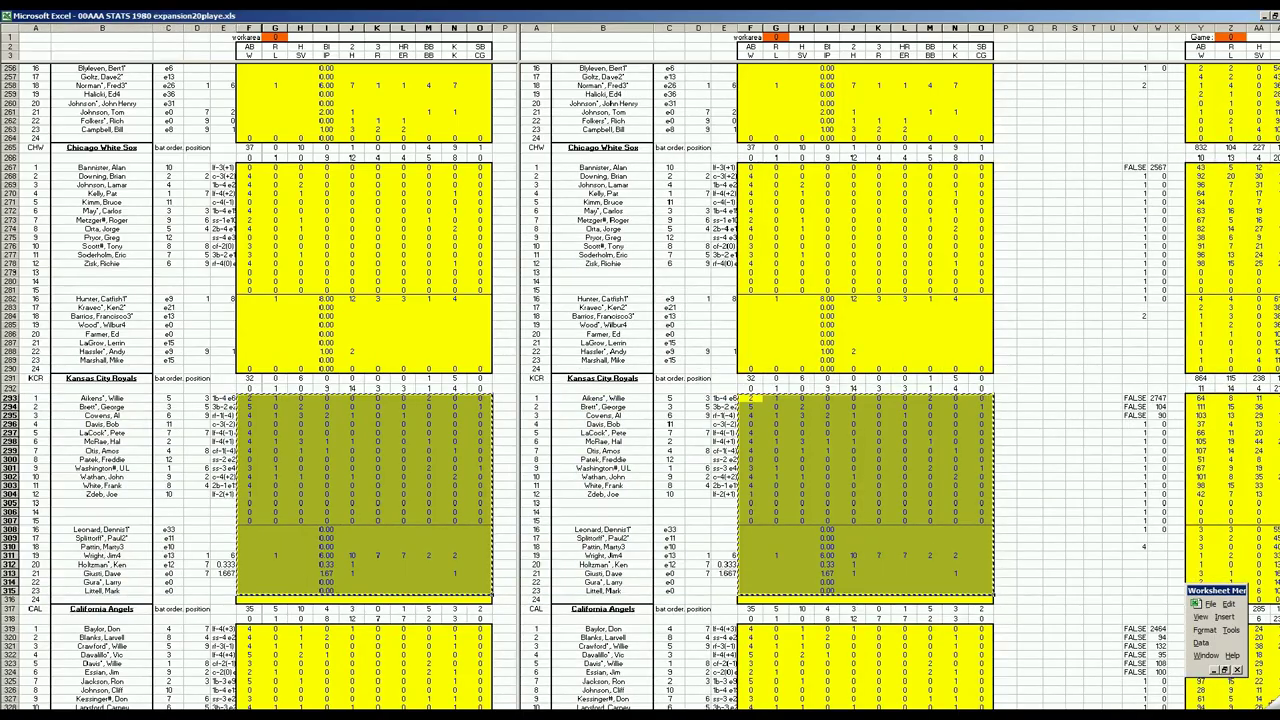
Step: Paste the Royals' game stats into their Game 3 columns at BC293
{"action": "scroll", "coordinate": [900, 380], "scroll_direction": "right", "scroll_amount": 20}
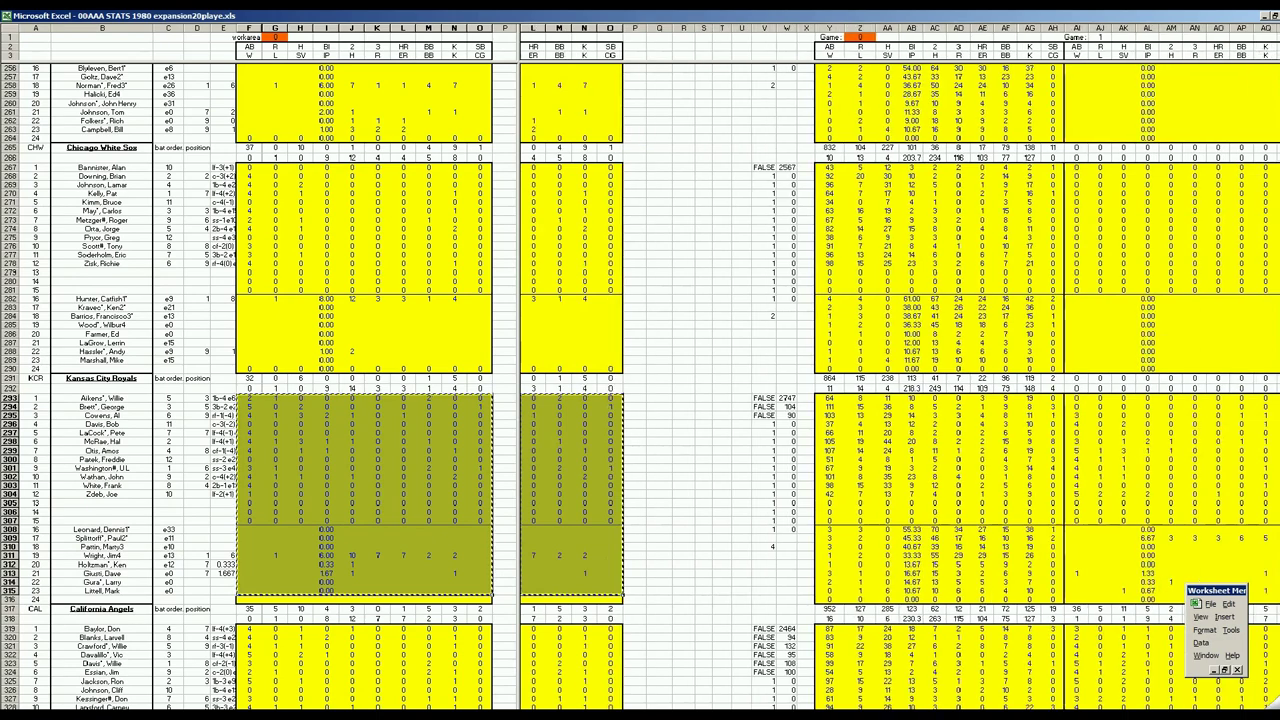
{"action": "scroll", "coordinate": [1029, 434], "scroll_direction": "right", "scroll_amount": 7}
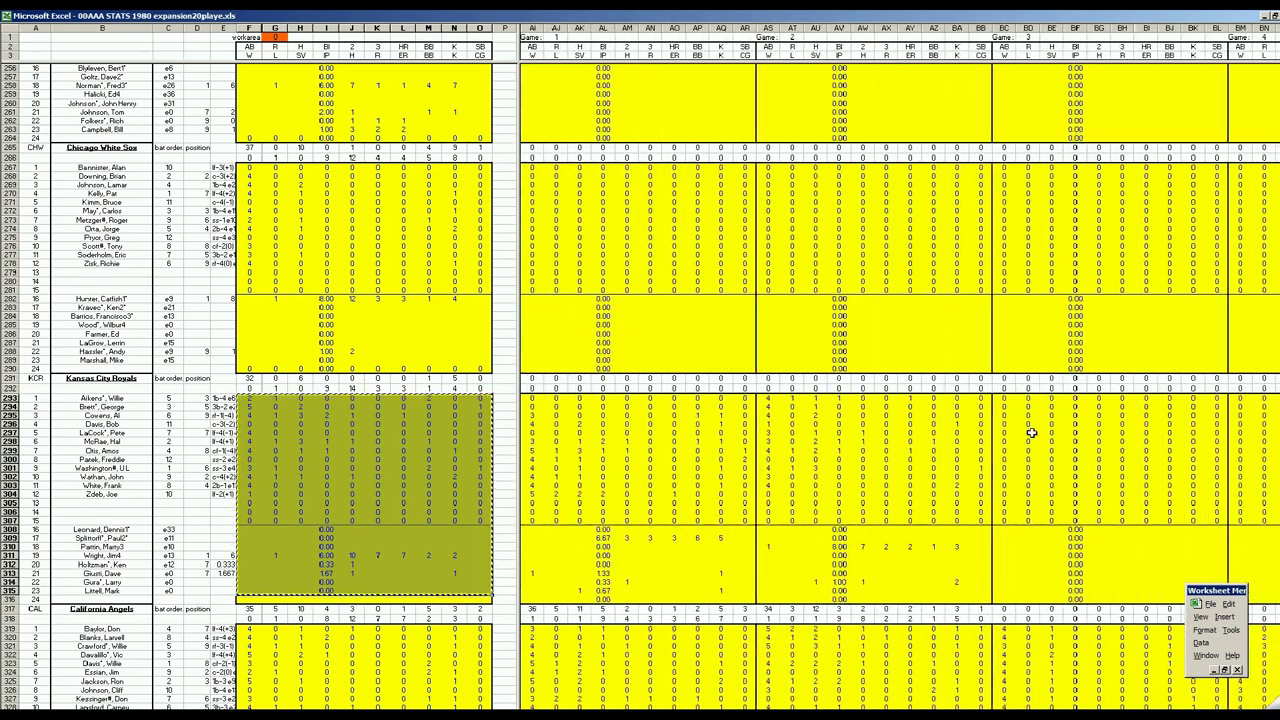
{"action": "right_click", "coordinate": [1003, 398]}
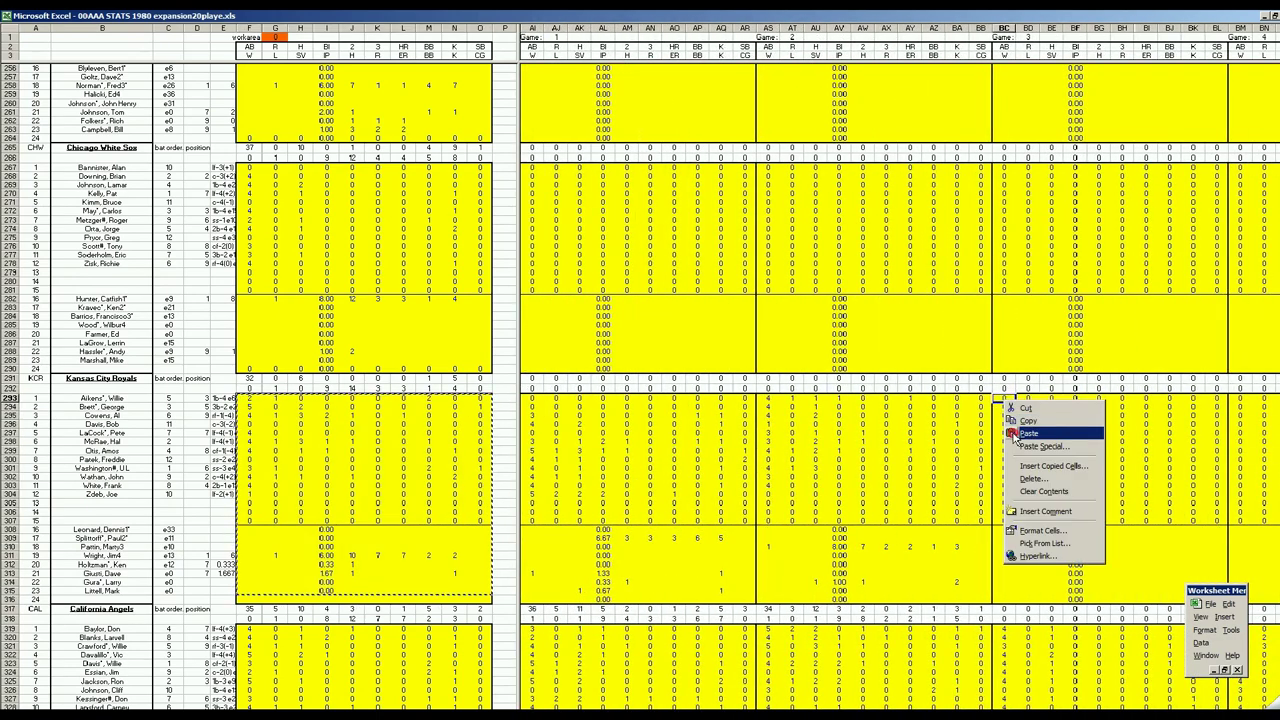
{"action": "left_click", "coordinate": [1014, 433]}
{"action": "left_click", "coordinate": [455, 477]}
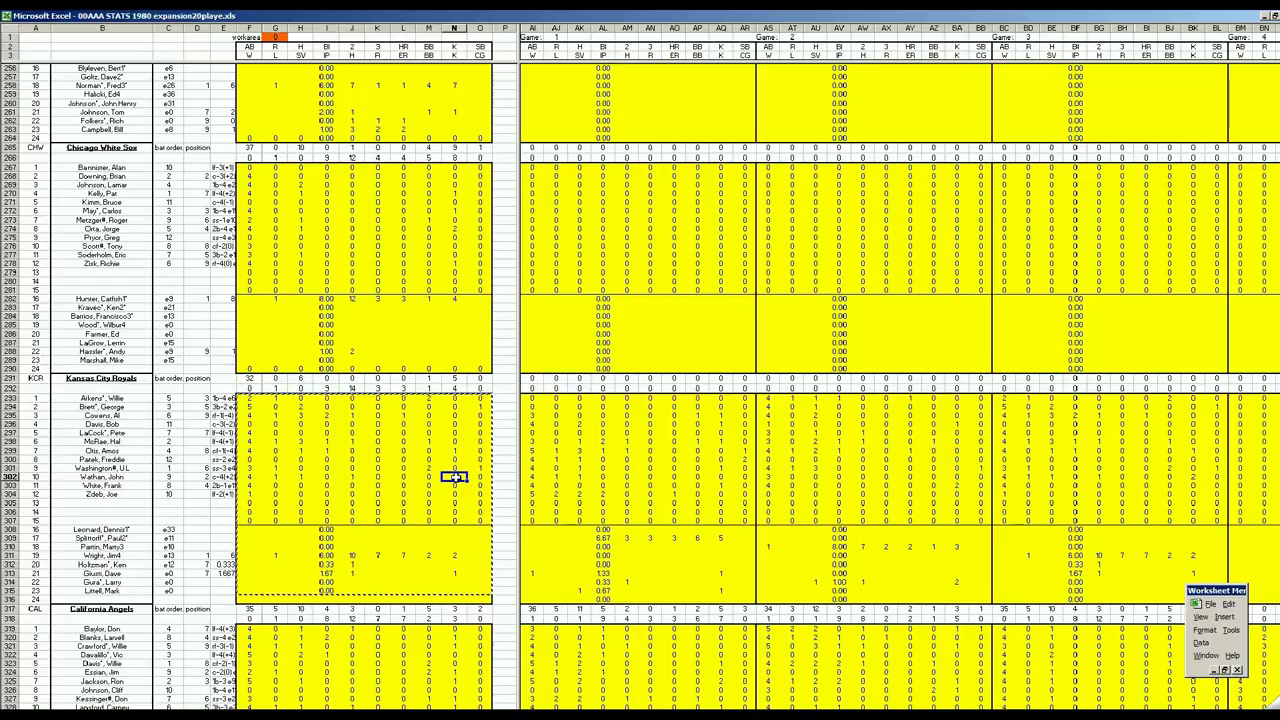
Step: Copy the Brewers' block into Game 3 at BC215 and review both teams' season totals
{"action": "key", "text": "ctrl+shift+c"}
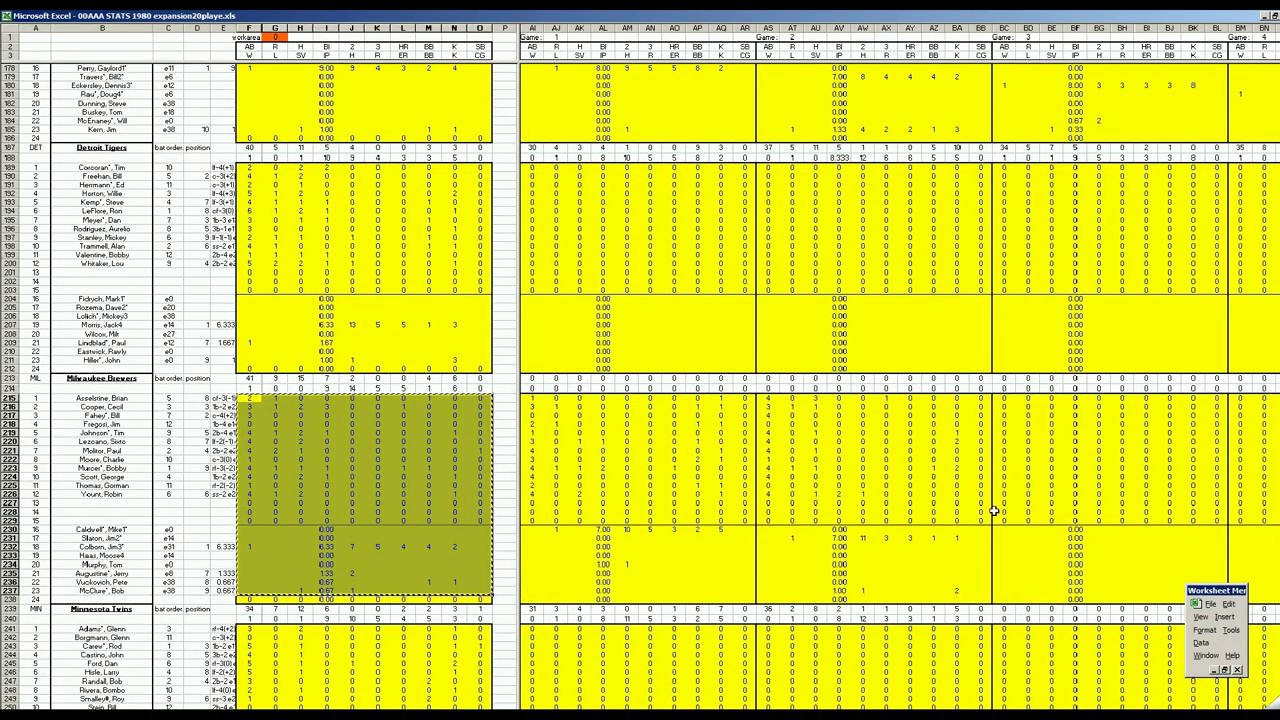
{"action": "right_click", "coordinate": [1005, 398]}
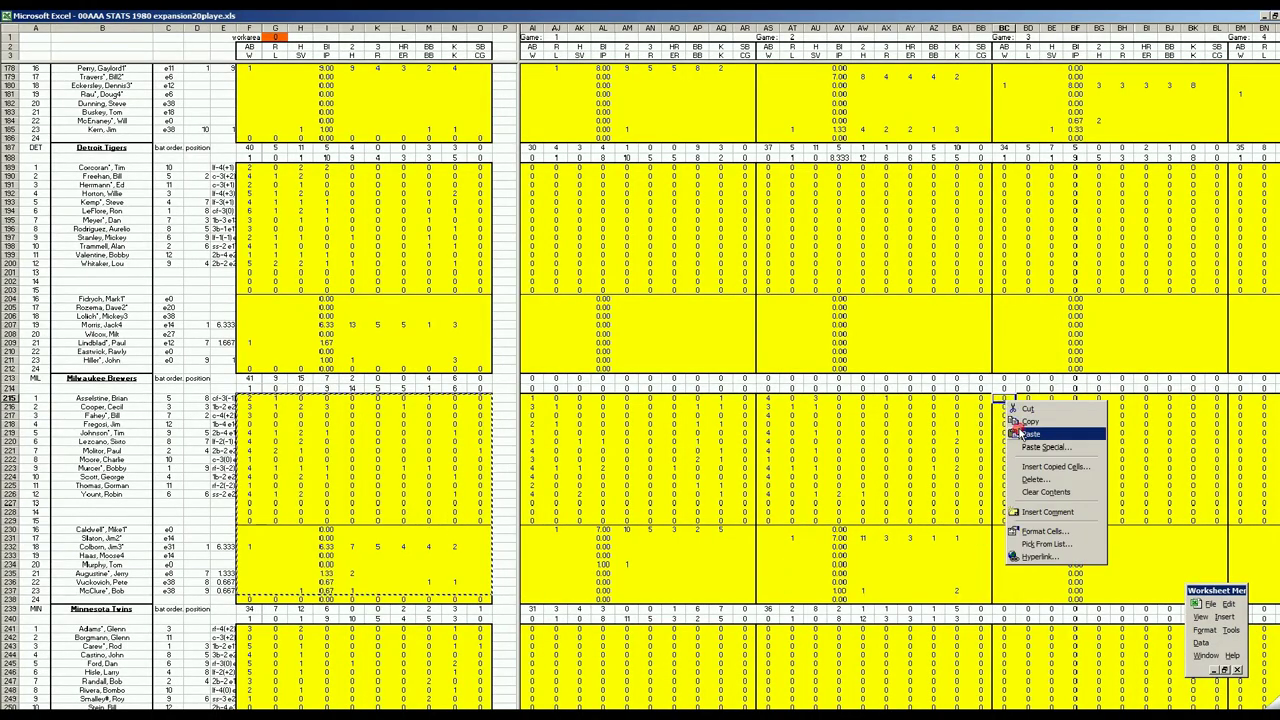
{"action": "left_click", "coordinate": [1016, 430]}
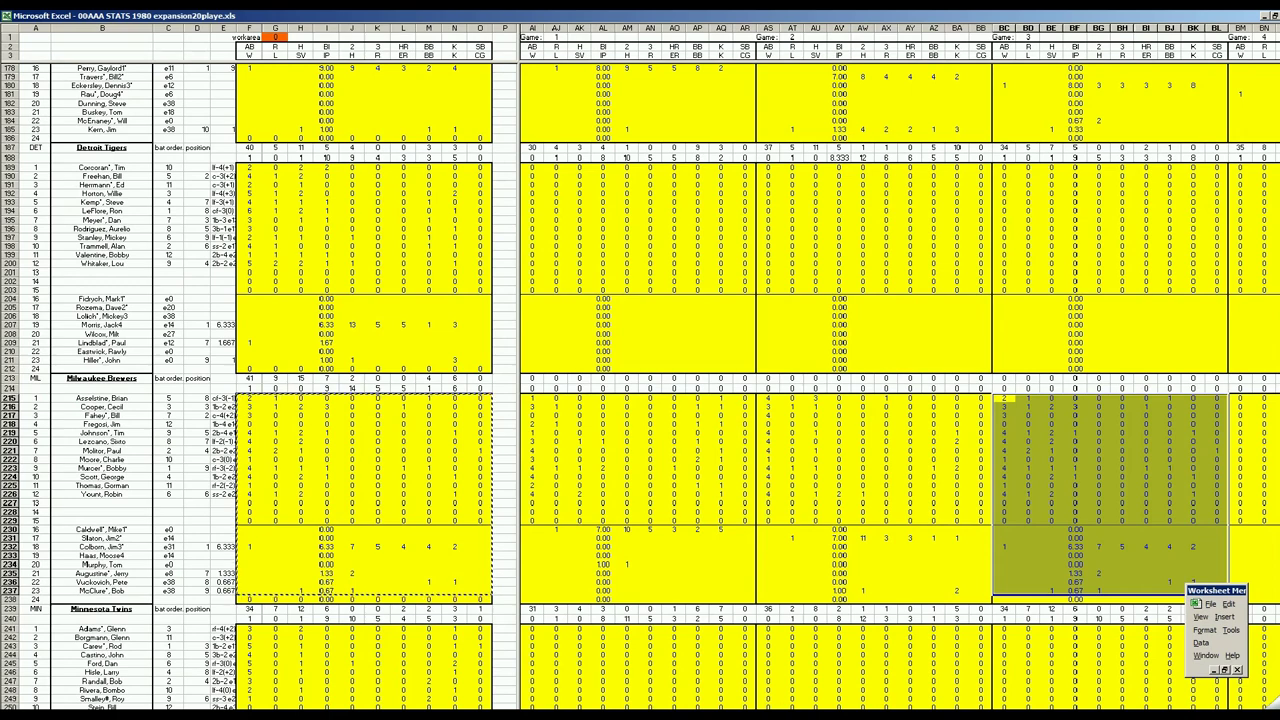
{"action": "scroll", "coordinate": [1030, 390], "scroll_direction": "right", "scroll_amount": 10}
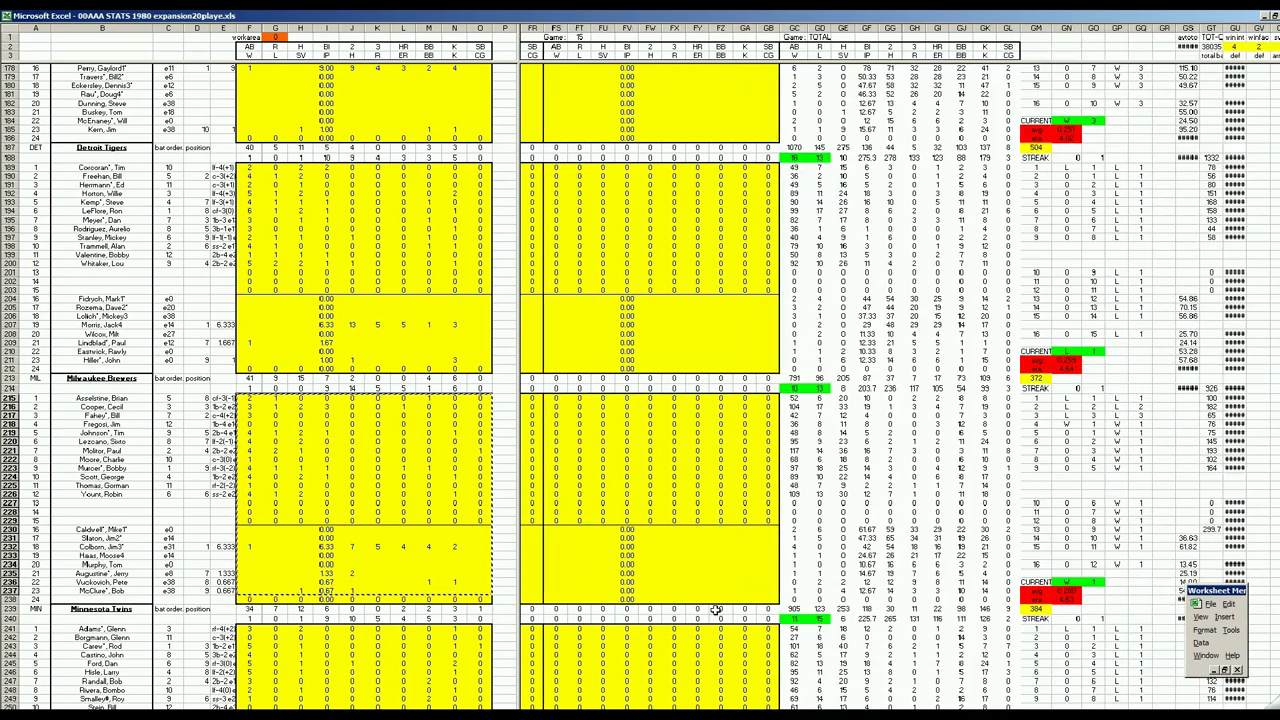
{"action": "scroll", "coordinate": [714, 609], "scroll_direction": "down", "scroll_amount": 3}
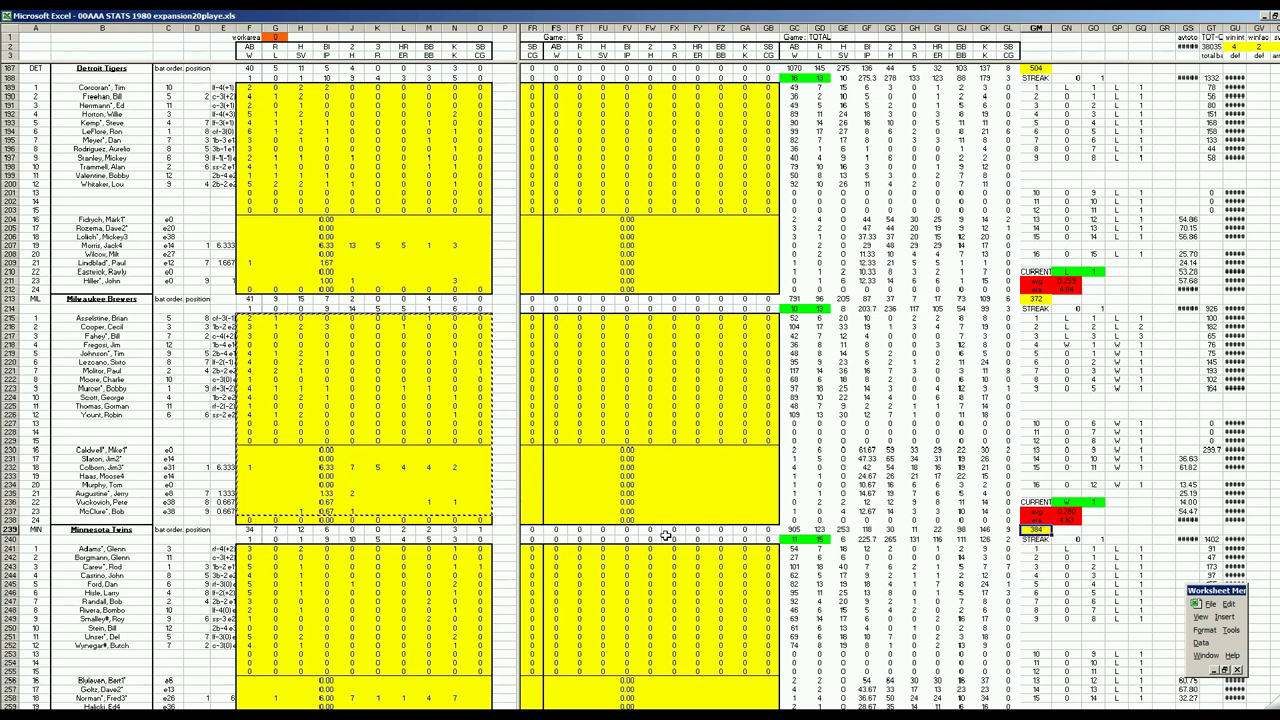
{"action": "left_click", "coordinate": [673, 484]}
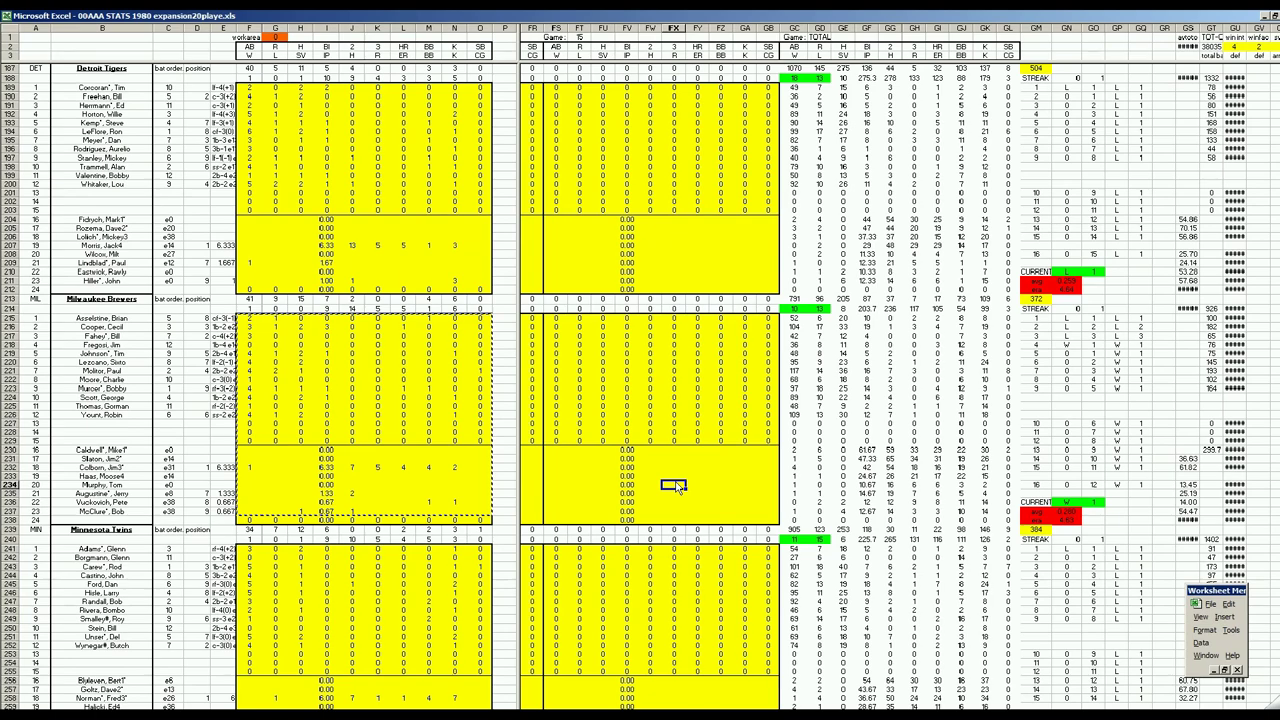
{"action": "scroll", "coordinate": [677, 486], "scroll_direction": "down", "scroll_amount": 20}
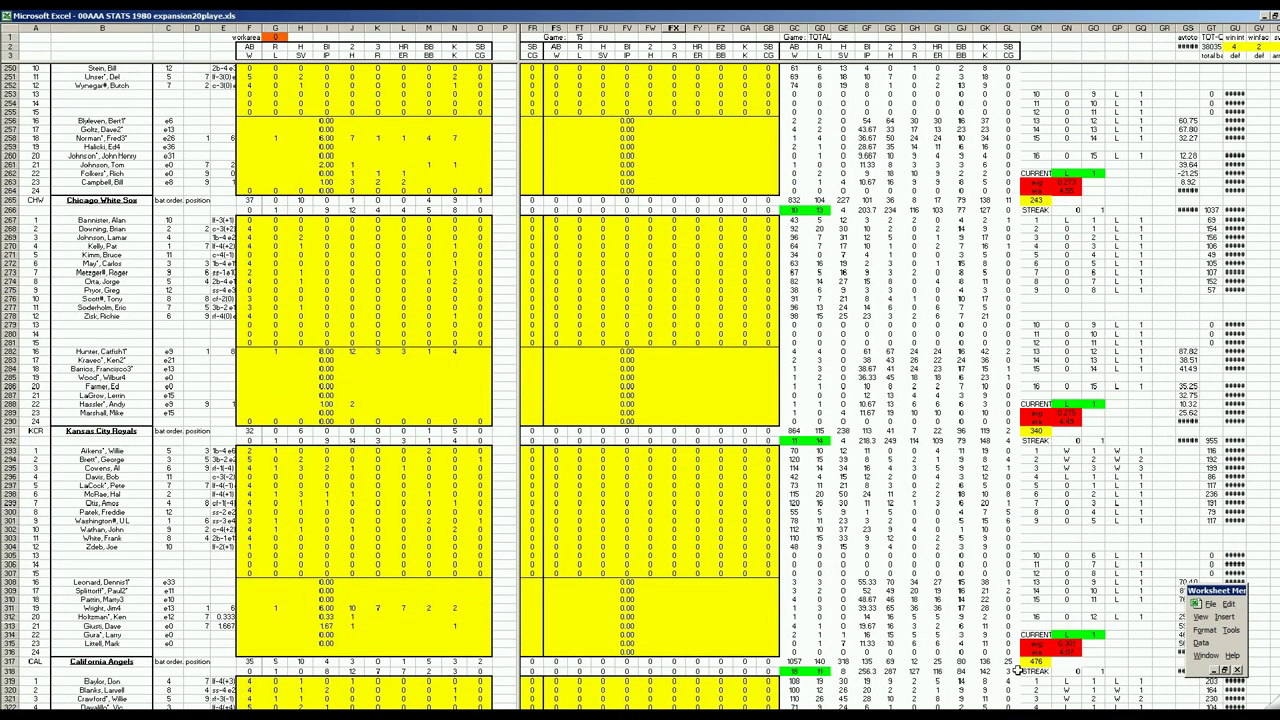
{"action": "left_click", "coordinate": [760, 599]}
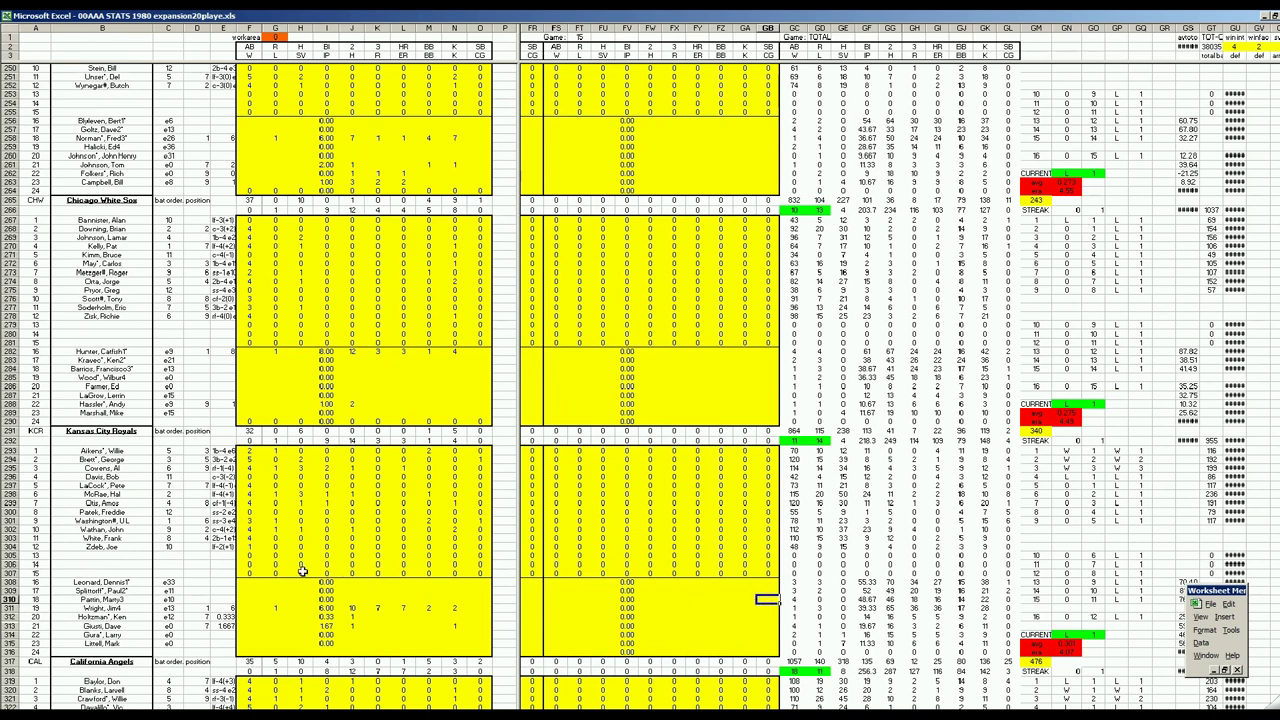
Step: Review the AL Midwest standings: Royals lead at 18-11, Brewers 11-15
{"action": "key", "text": "ctrl+Page_Down"}
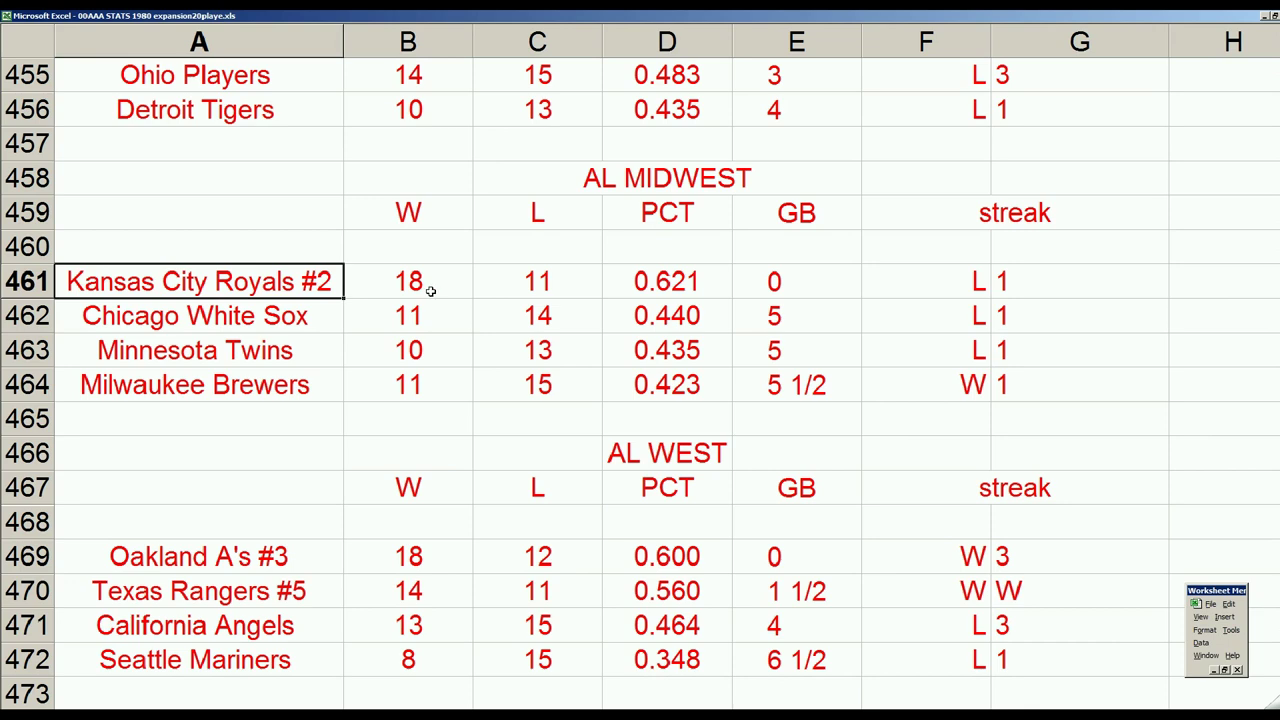
{"action": "left_click", "coordinate": [320, 215]}
{"action": "scroll", "coordinate": [320, 216], "scroll_direction": "up", "scroll_amount": 4}
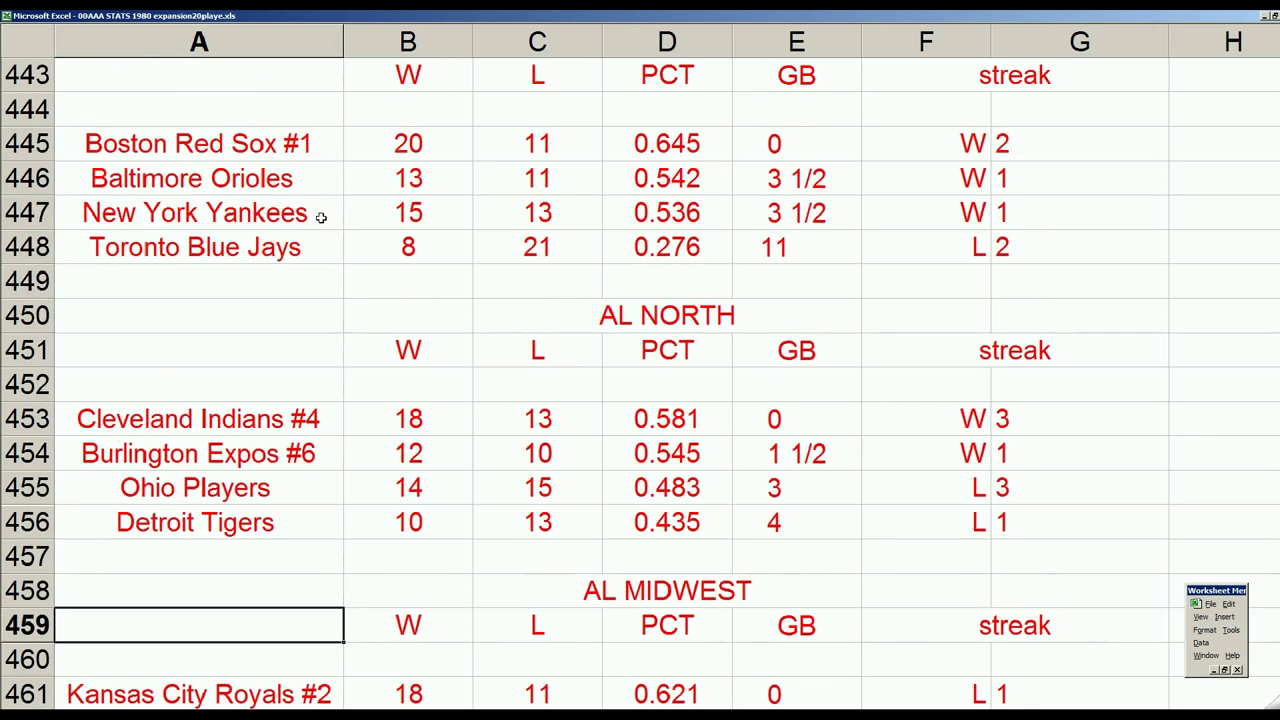
{"action": "scroll", "coordinate": [382, 450], "scroll_direction": "down", "scroll_amount": 3}
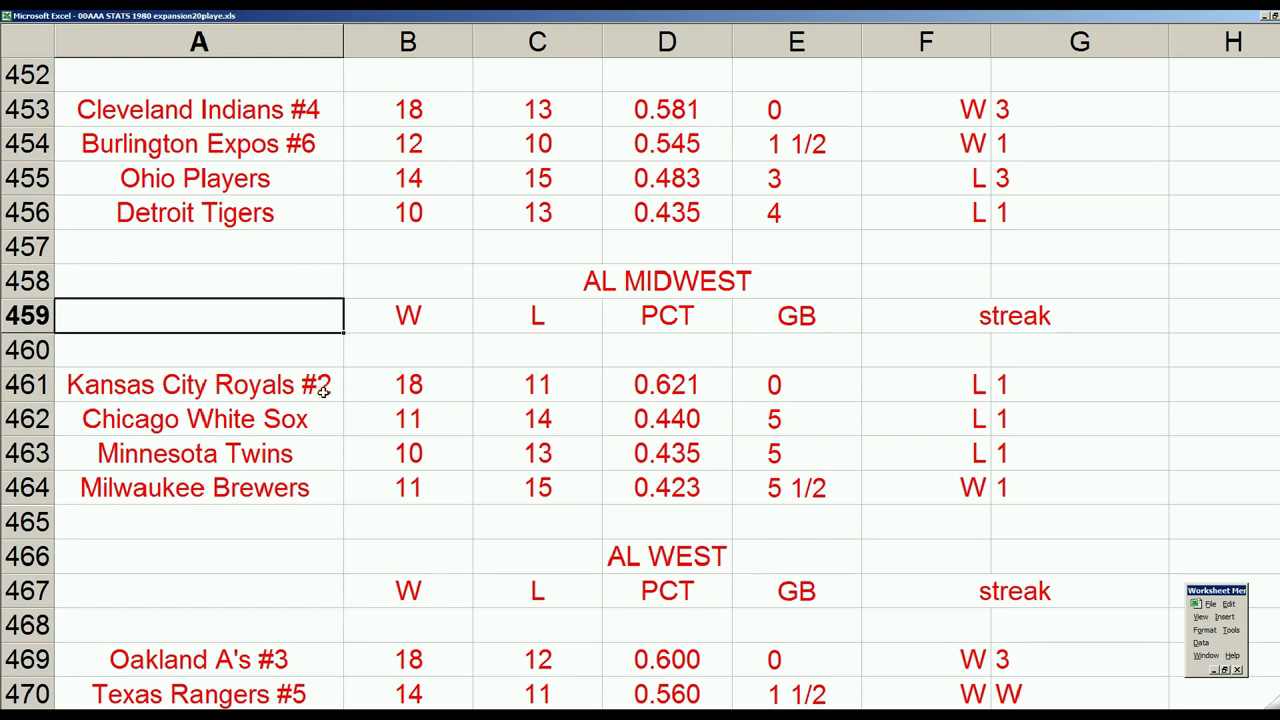
{"action": "left_click", "coordinate": [515, 388]}
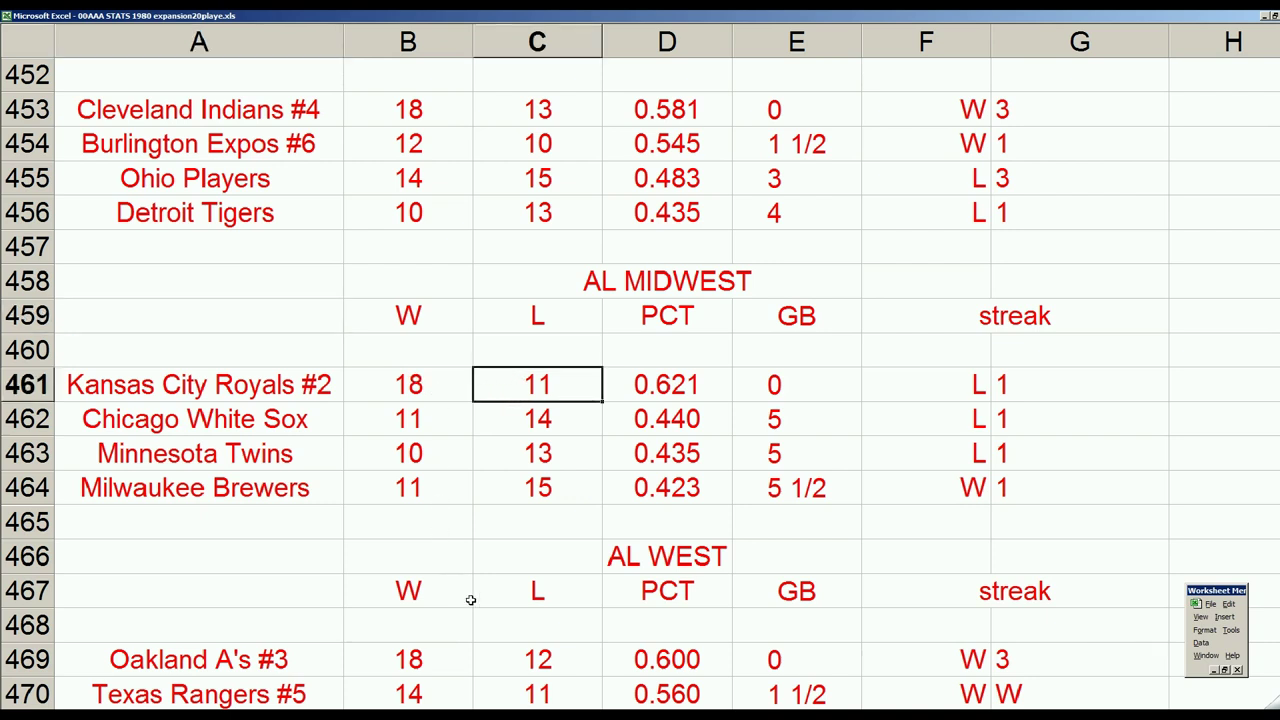
{"action": "left_click", "coordinate": [517, 662]}
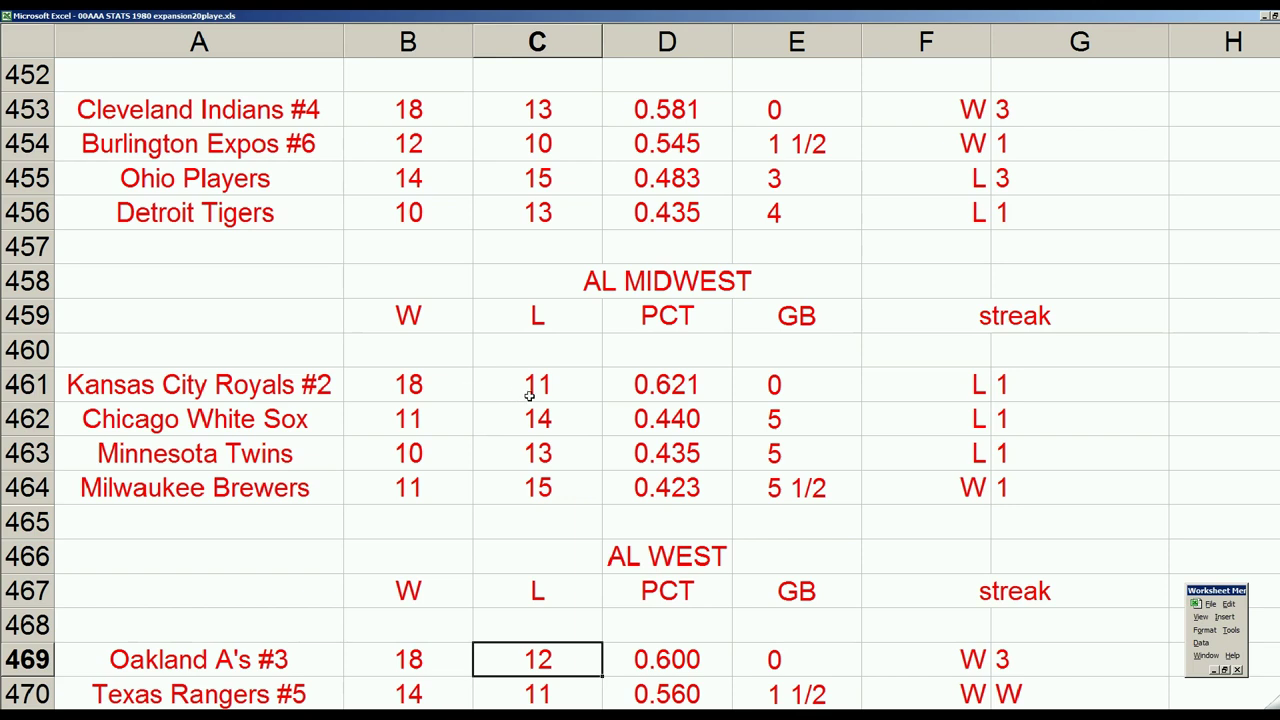
{"action": "left_click", "coordinate": [421, 112]}
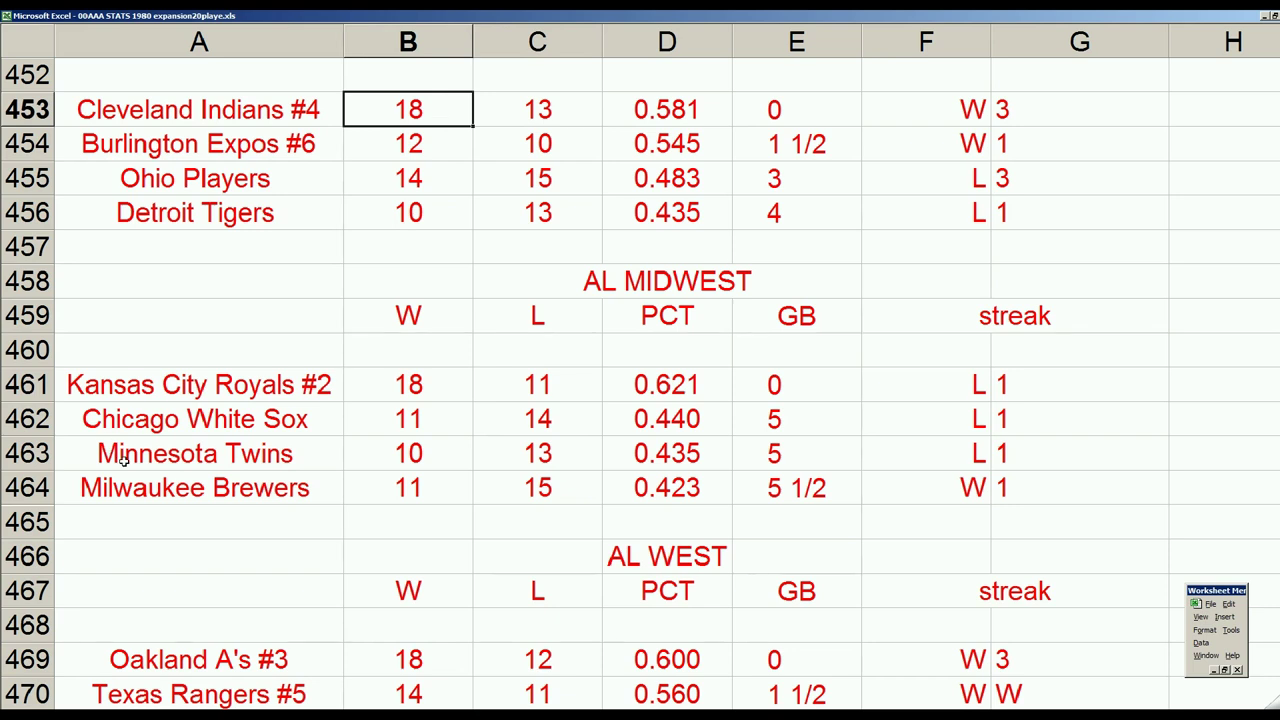
{"action": "left_click", "coordinate": [279, 469]}
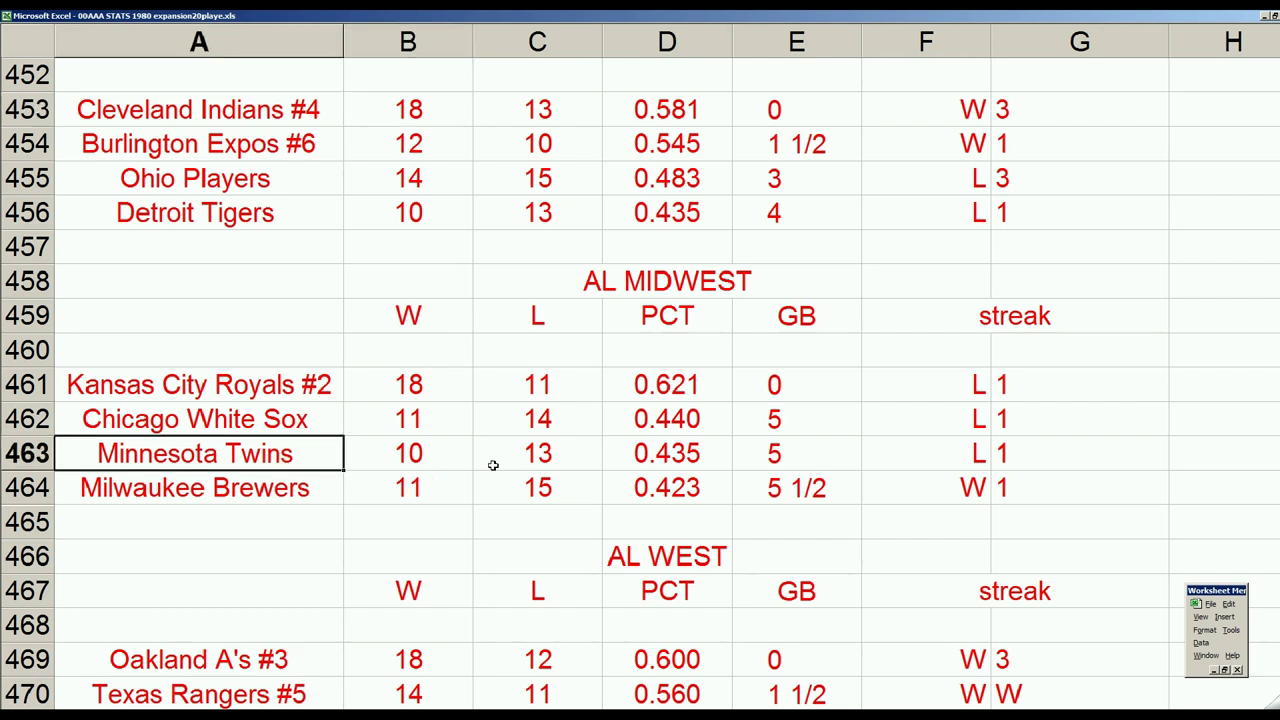
{"action": "left_click", "coordinate": [325, 393]}
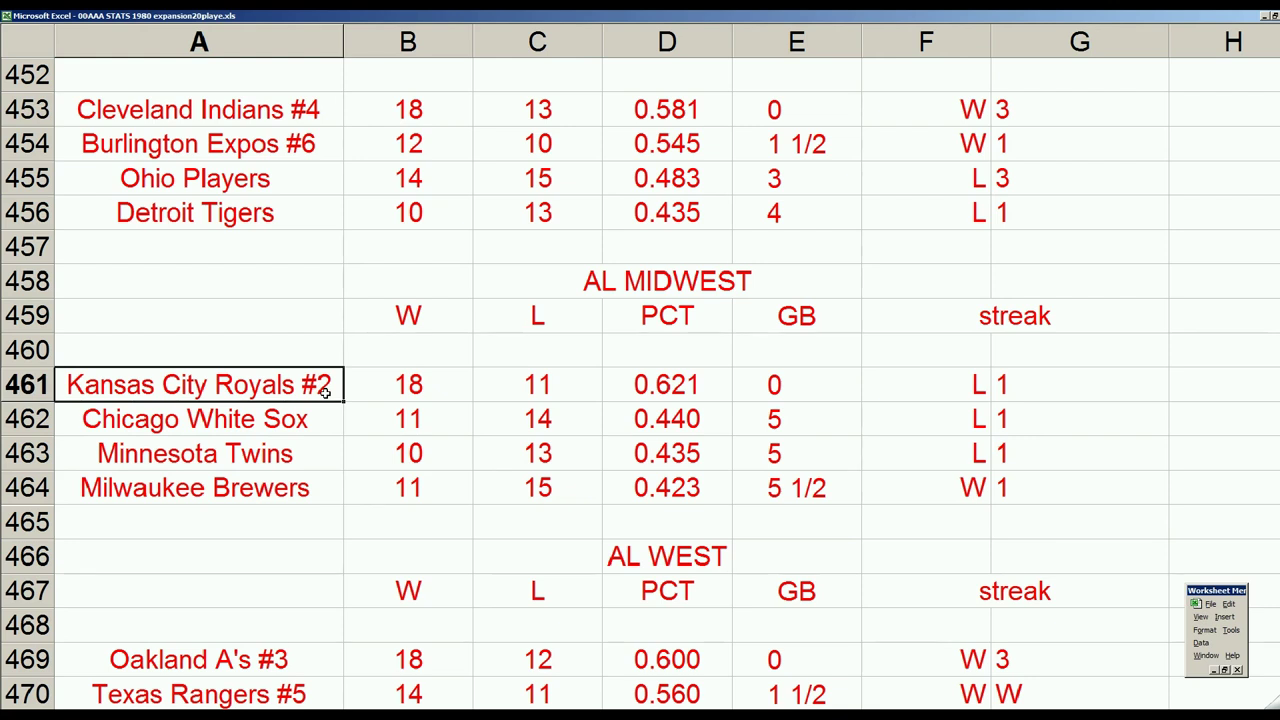